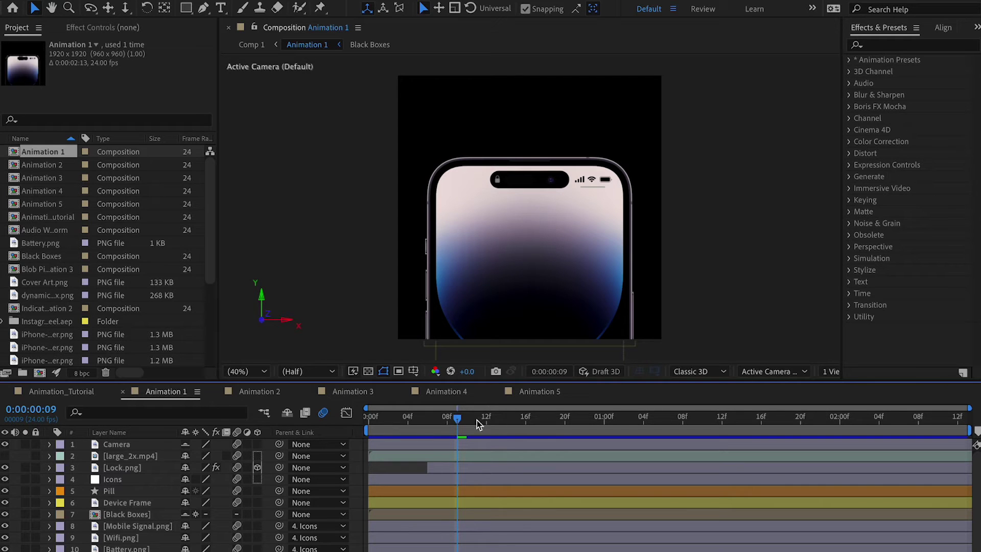
Scrub through the Animation 1 and Animation 2 compositions to review how their Dynamic Island pills animate.
scroll(549, 242, "up", 4)
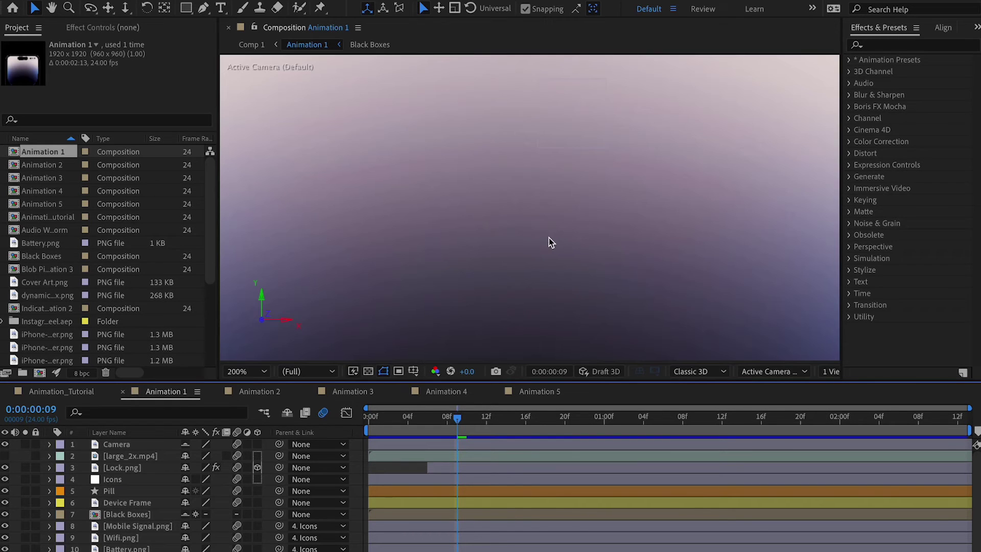
scroll(548, 242, "down", 5)
scroll(547, 228, "up", 3)
left_click_drag(459, 417, 715, 427)
left_click(289, 396)
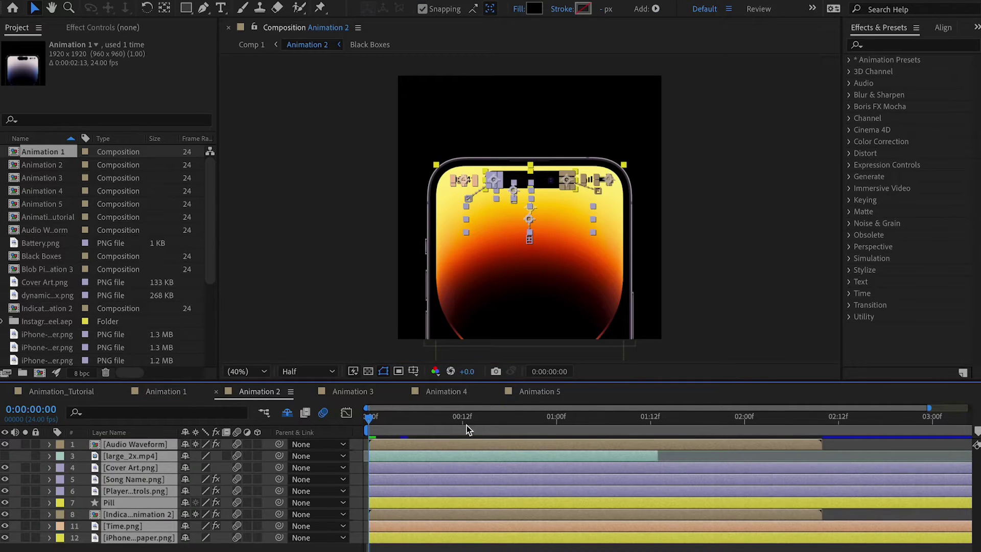
key("F2")
left_click_drag(400, 417, 641, 418)
Play through the Animation 3 composition and examine how the timer circle separates from the pill.
left_click(320, 396)
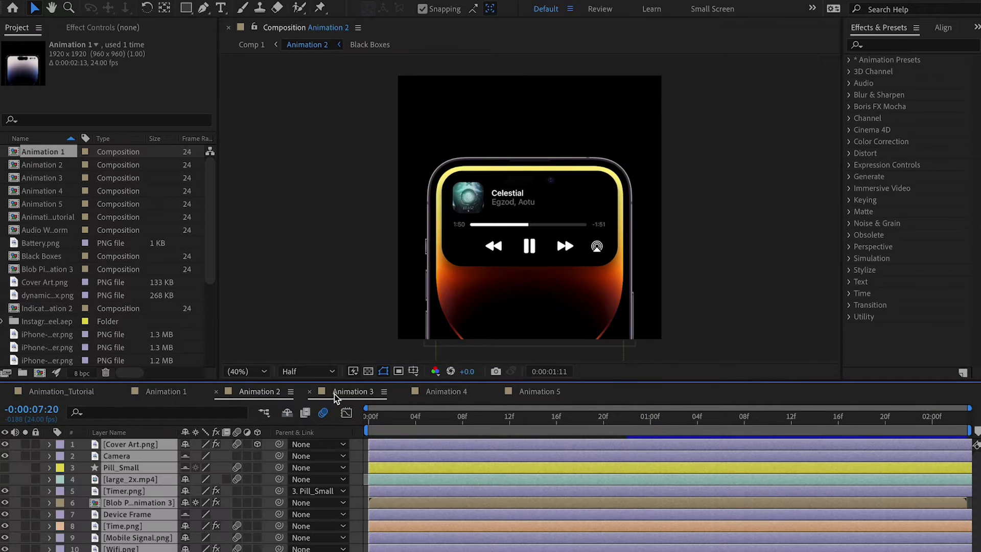
left_click(466, 427)
left_click_drag(439, 420, 573, 427)
left_click(781, 269)
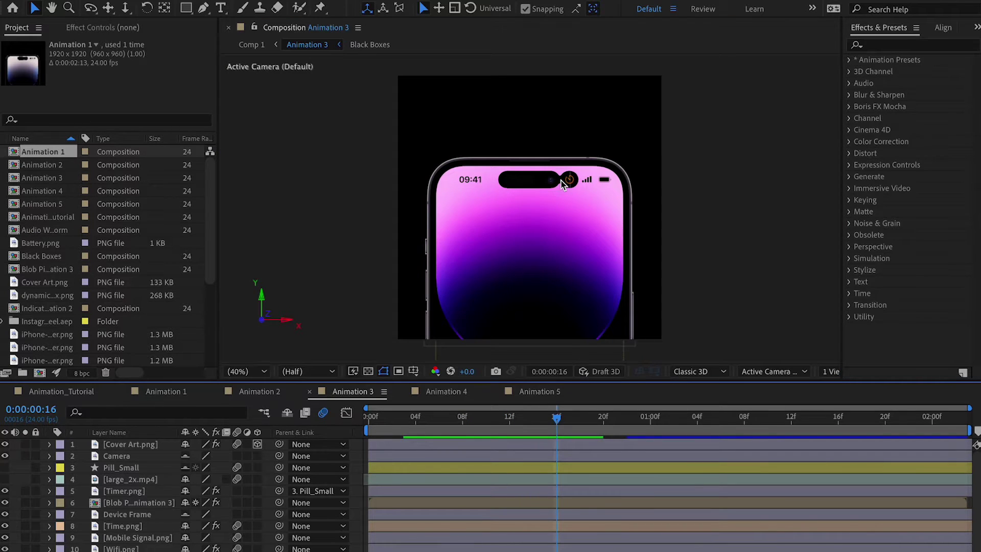
scroll(561, 179, "up", 2)
key("space")
key("space")
Review the pill movement in the Animation 4 composition, with a brief look at Animation 5.
left_click(435, 390)
left_click(677, 219)
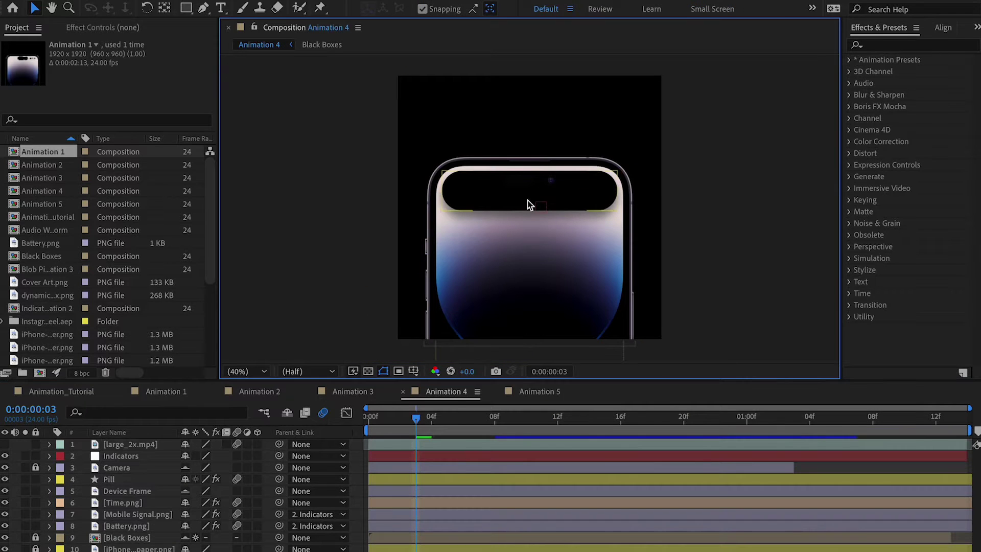
scroll(529, 302, "up", 2)
left_click(424, 428)
left_click_drag(364, 425, 668, 421)
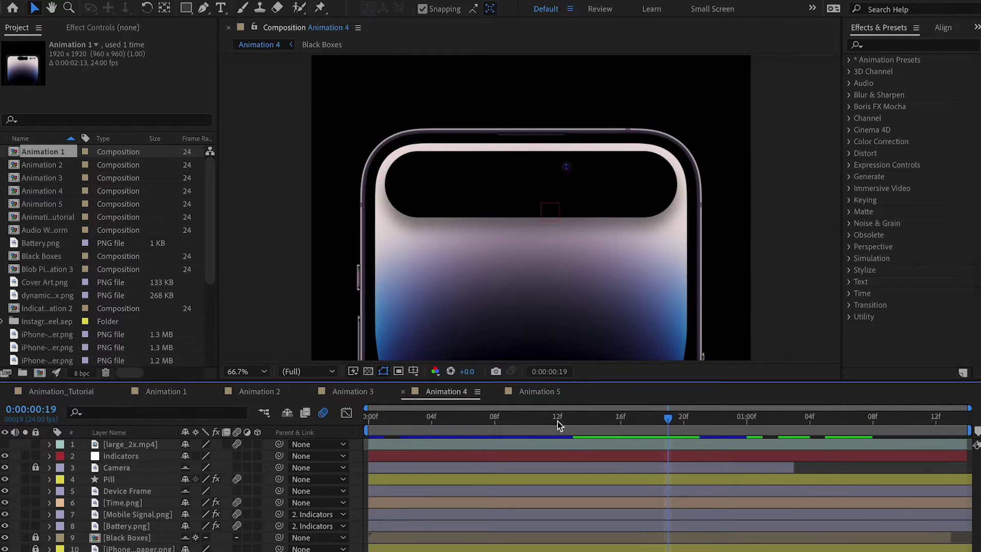
left_click(539, 391)
left_click_drag(489, 427, 513, 417)
left_click(445, 391)
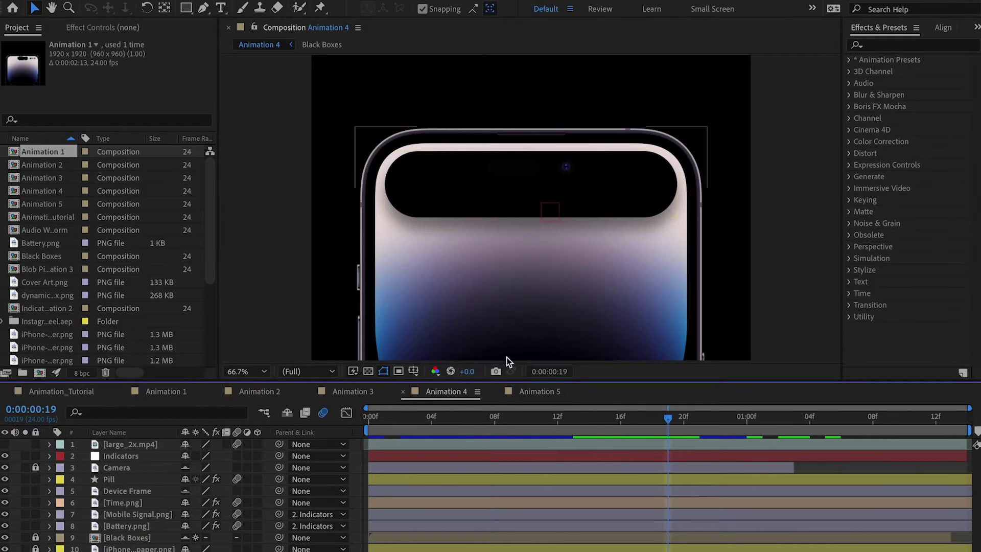
left_click_drag(591, 426, 403, 427)
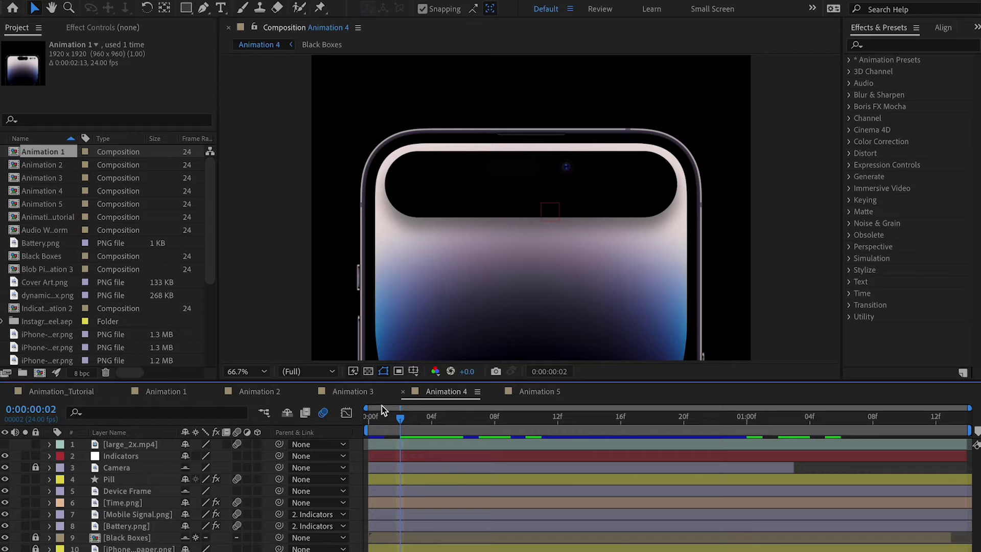
Scrub Animation 3 again, and examine the audio waveform icon's motion close up in Animation 2.
left_click(355, 391)
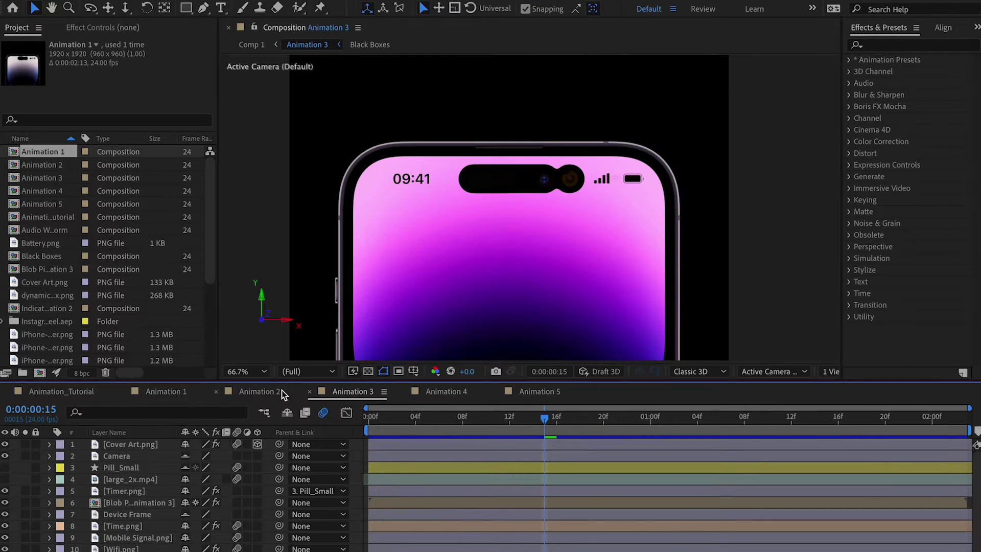
left_click_drag(523, 417, 868, 422)
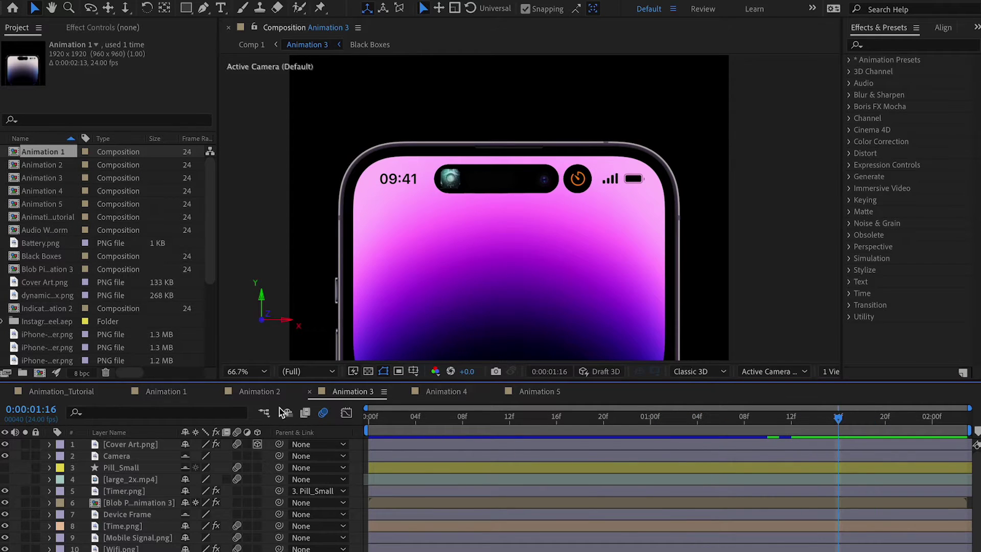
left_click(268, 392)
left_click_drag(645, 424, 470, 418)
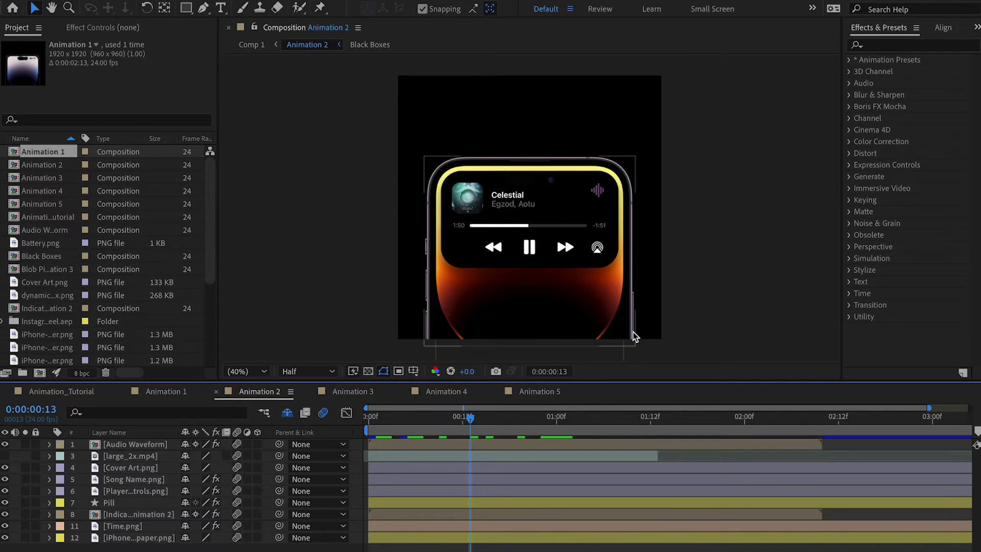
scroll(609, 191, "up", 5)
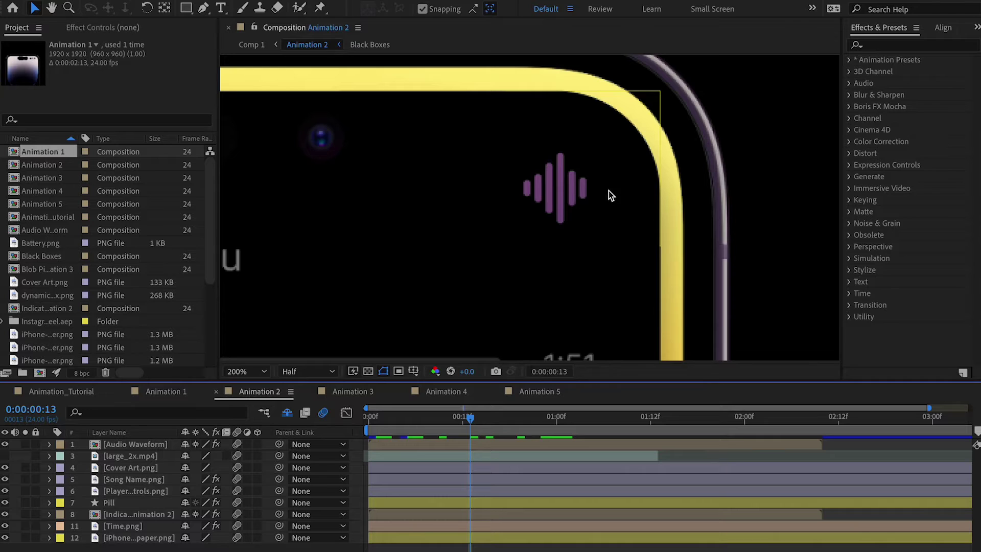
left_click_drag(470, 417, 595, 415)
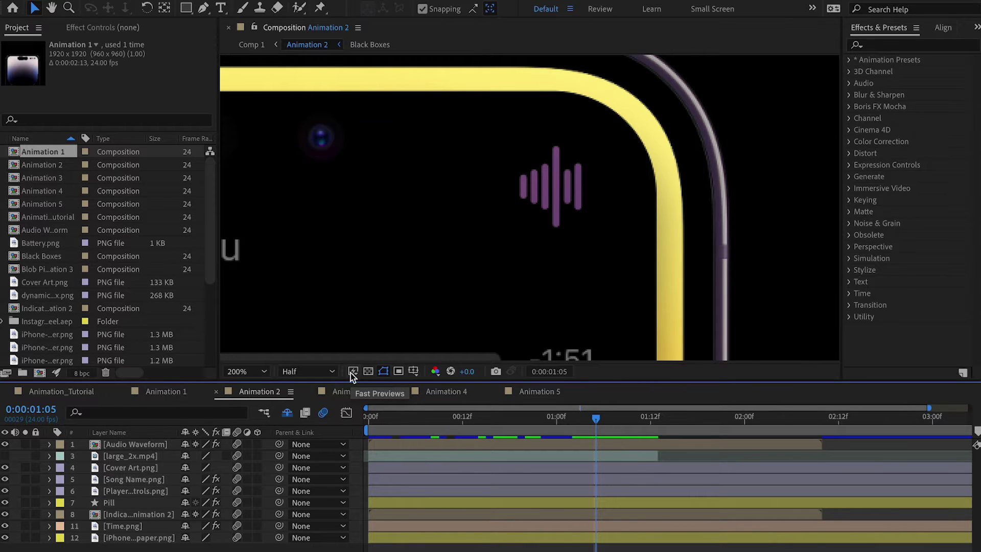
Close the timelines of Animation 1 through Animation 5, leaving only Animation_Tutorial open.
left_click(123, 391)
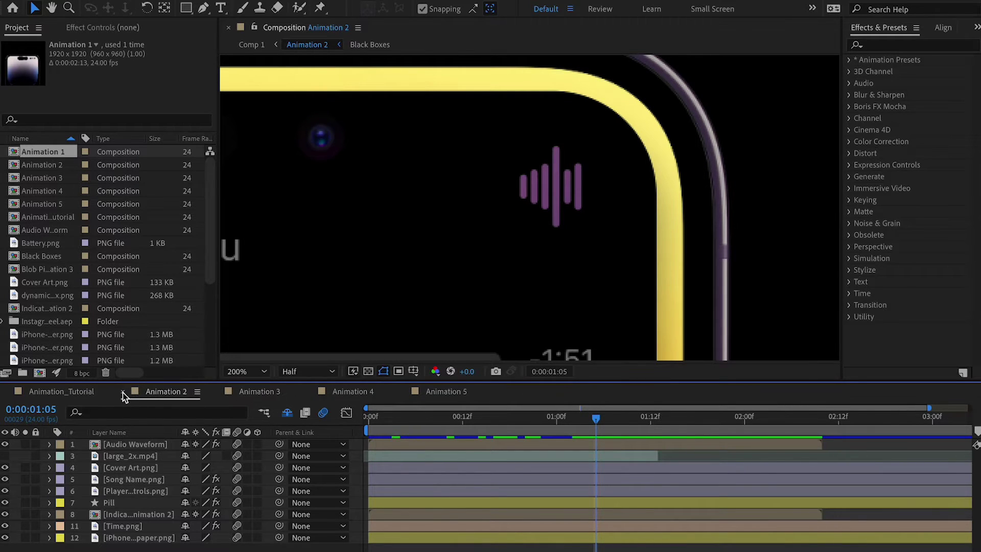
left_click(122, 391)
left_click(122, 391)
left_click(123, 392)
left_click(123, 392)
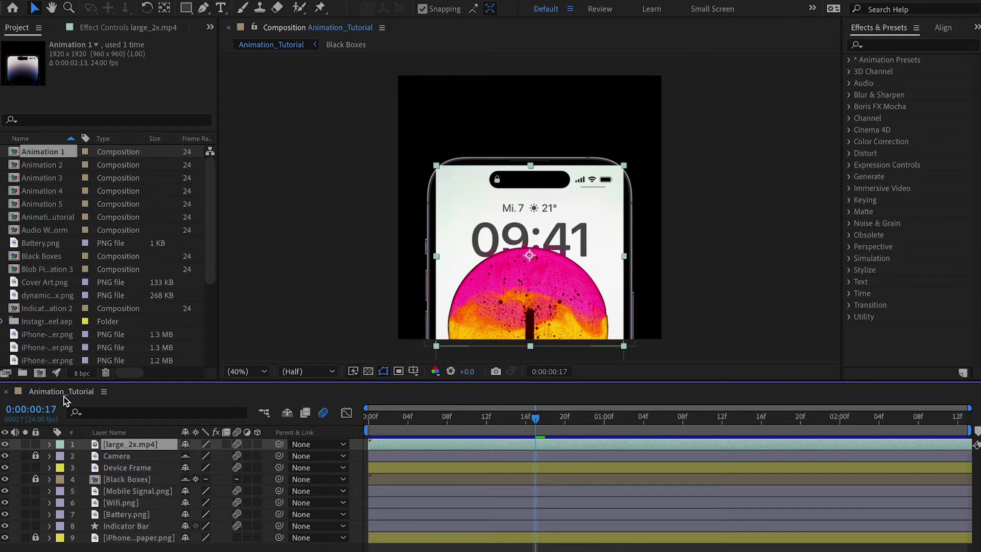
Go to the first frame of Animation_Tutorial and rename the large_2x.mp4 layer to "Demo VIdeo".
left_click(102, 407)
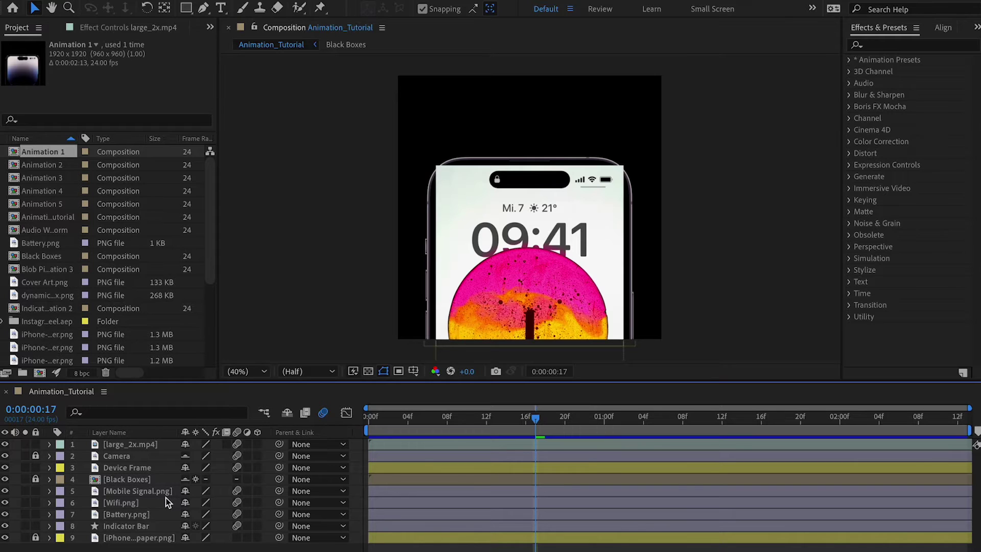
key("Home")
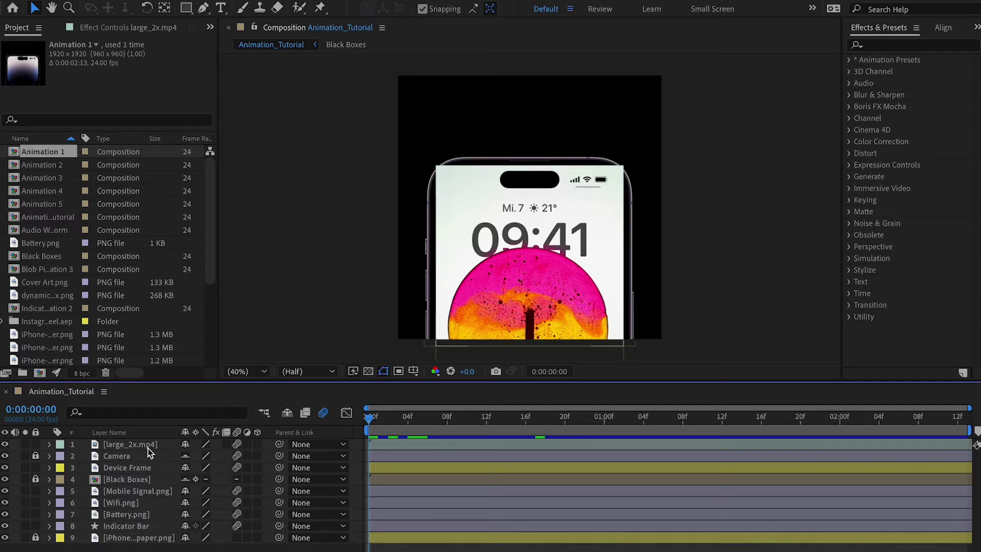
left_click(108, 447)
key("Return")
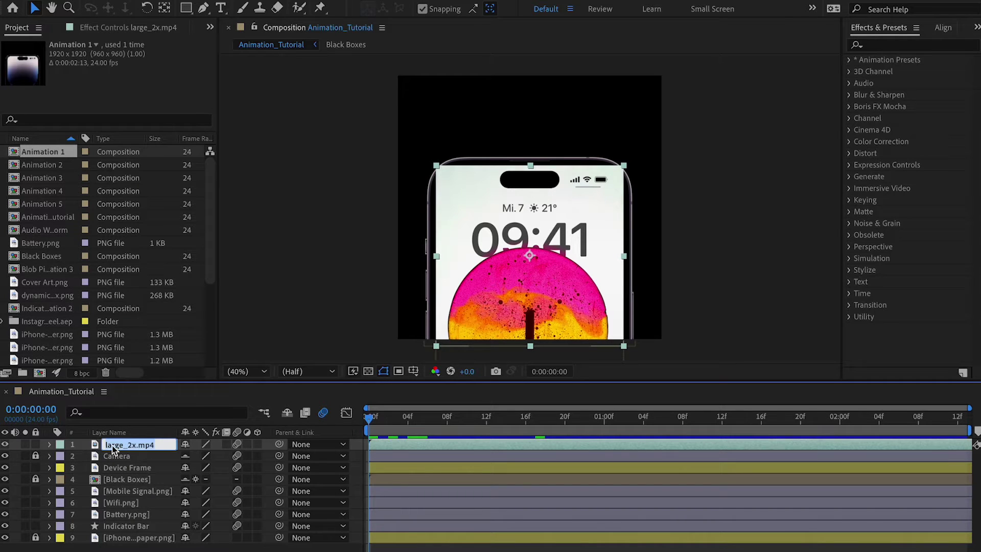
type("Demo Video")
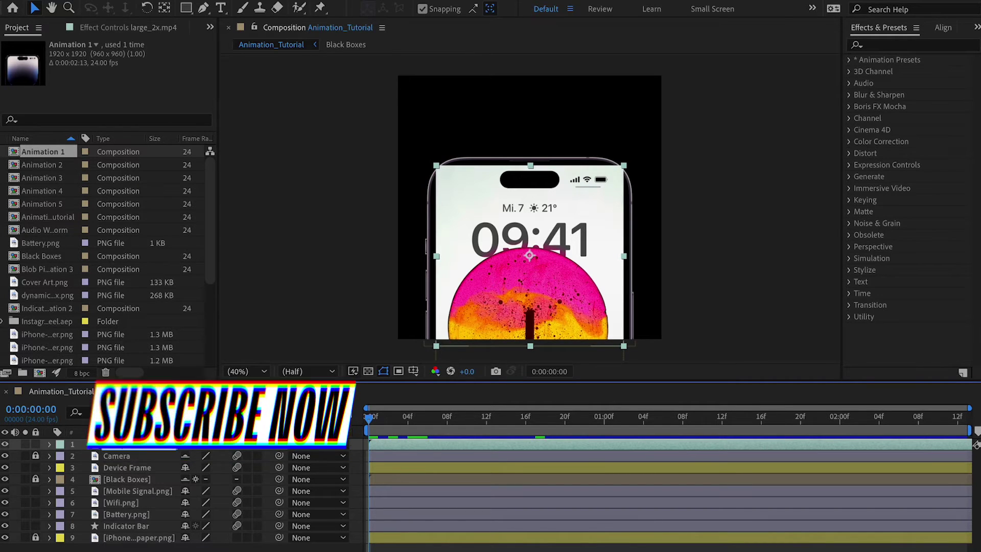
key("Return")
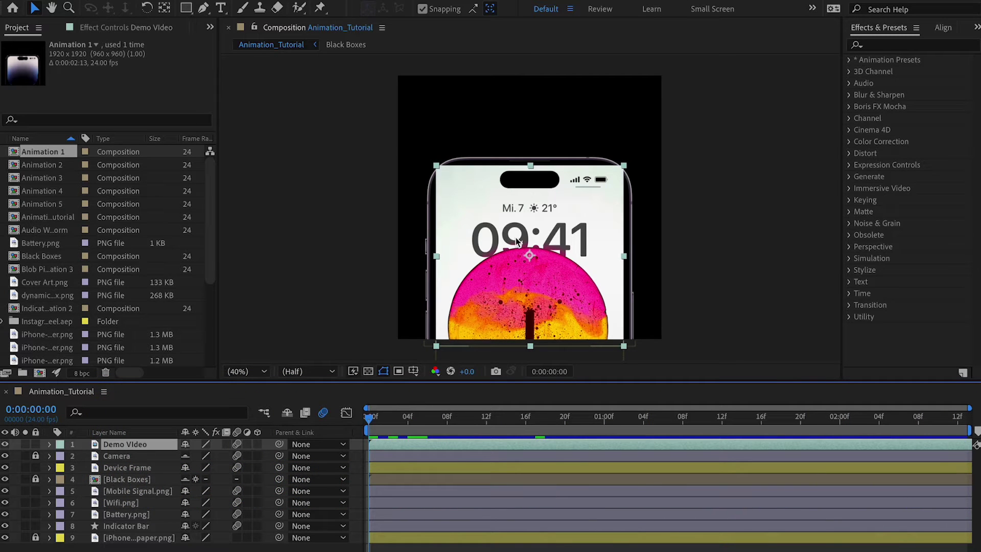
Scrub the demo video from the start to frame 19, examining the pill's expansion and lock icon.
scroll(526, 207, "up", 2)
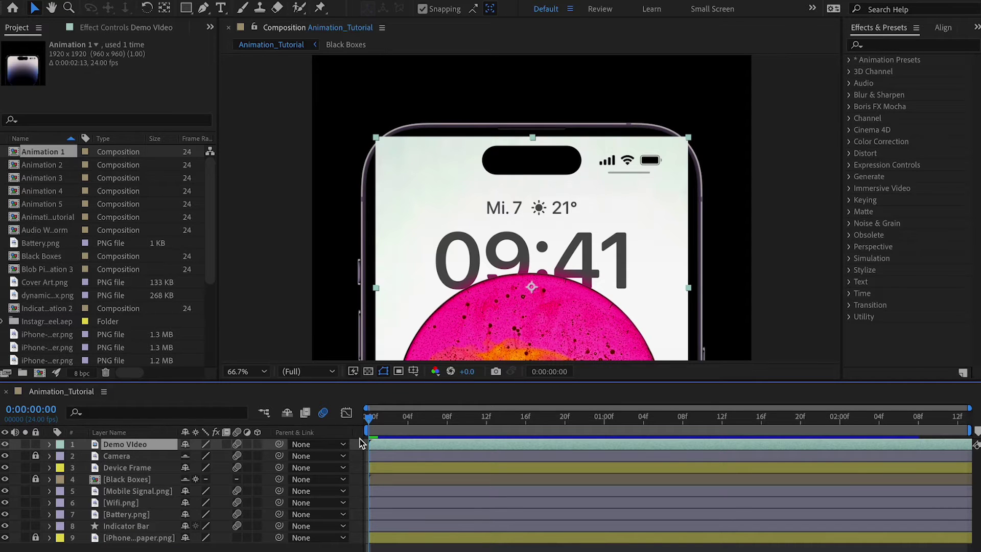
scroll(595, 164, "up", 3)
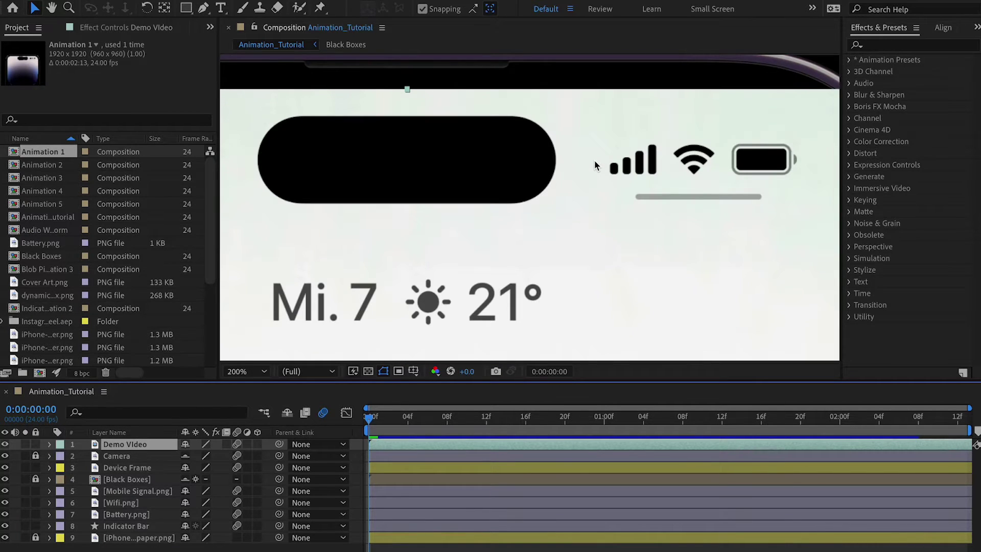
scroll(595, 164, "down", 2)
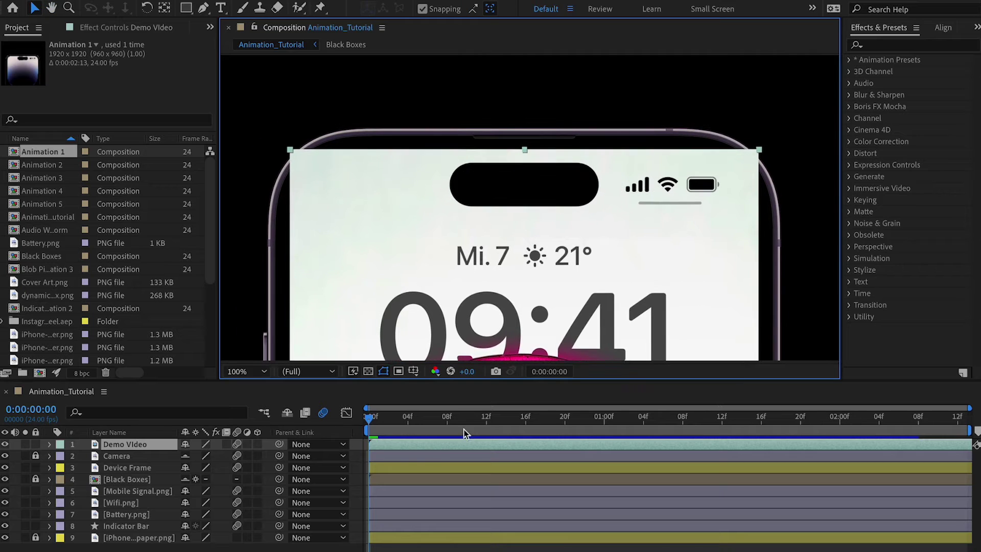
left_click_drag(369, 423, 553, 412)
scroll(419, 209, "up", 2)
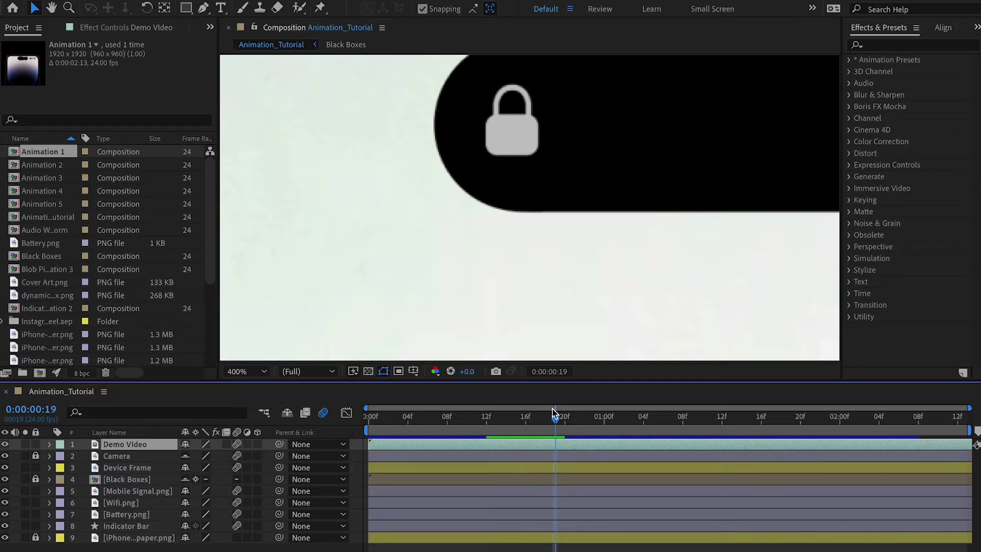
left_click_drag(700, 236, 595, 324)
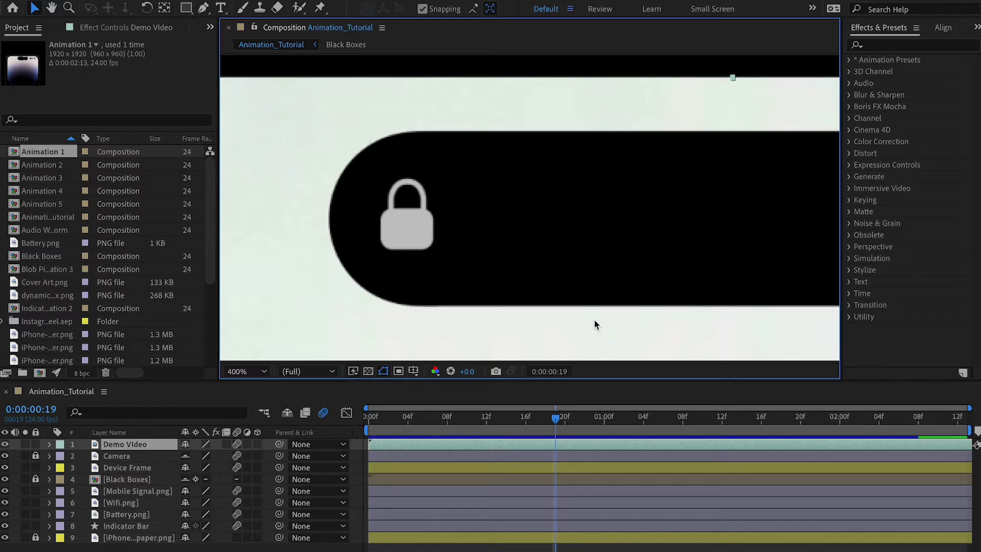
mouse_move(548, 422)
left_mouse_down()
mouse_move(485, 420)
mouse_move(583, 424)
mouse_move(428, 427)
mouse_move(555, 427)
left_mouse_up()
Examine how the pill's right edge and the status icons move between 0:00:00:19 and 0:00:01:05.
scroll(576, 273, "down", 4)
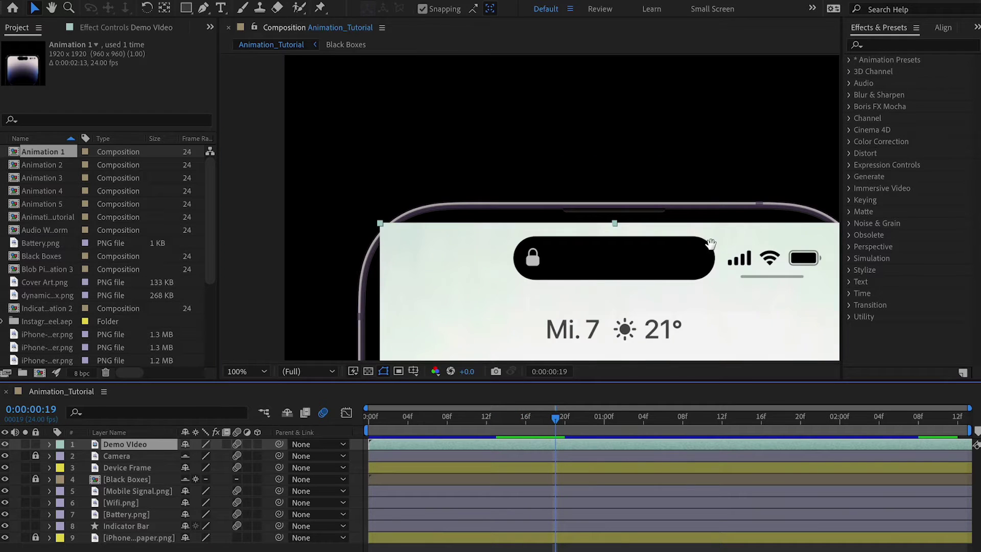
scroll(497, 279, "up", 4)
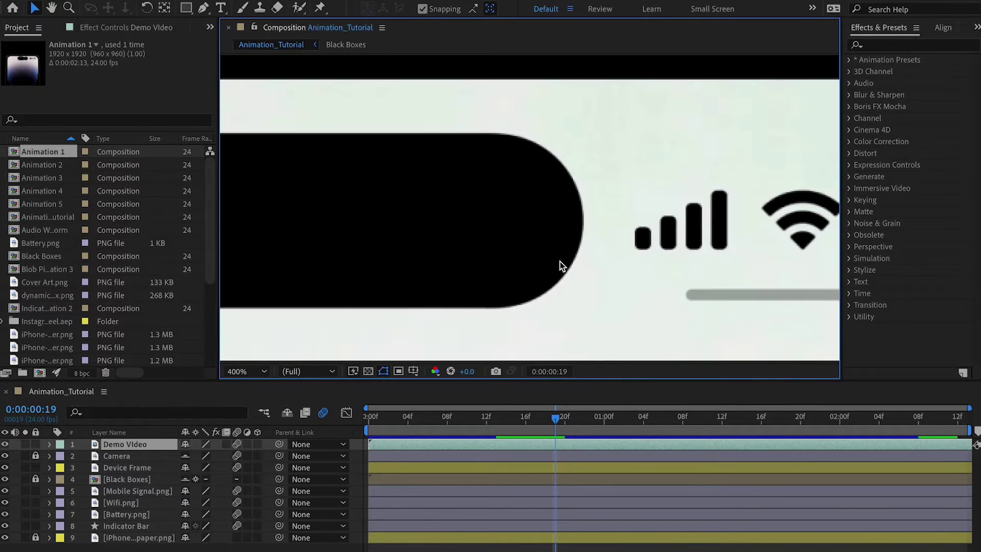
scroll(560, 264, "down", 3)
scroll(536, 224, "up", 2)
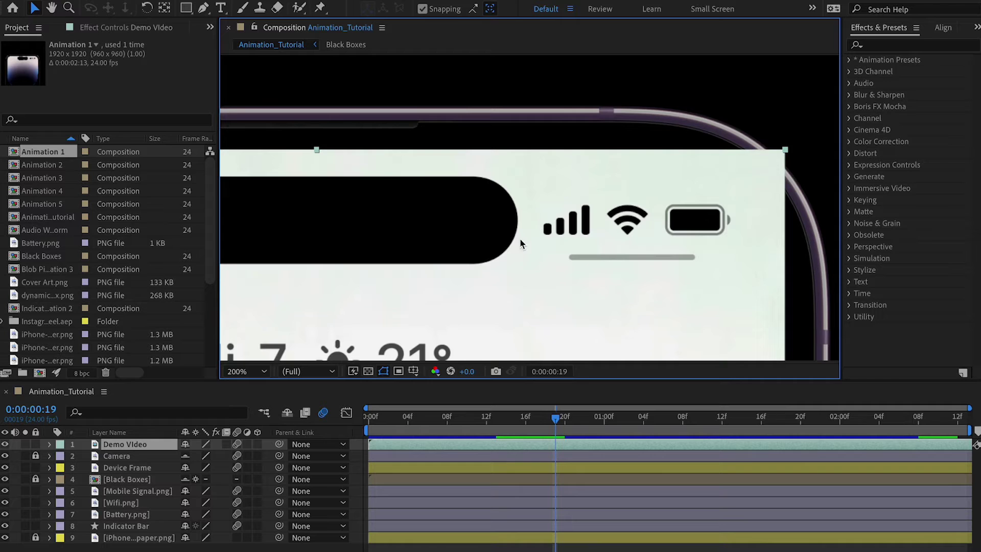
left_click_drag(536, 424, 654, 424)
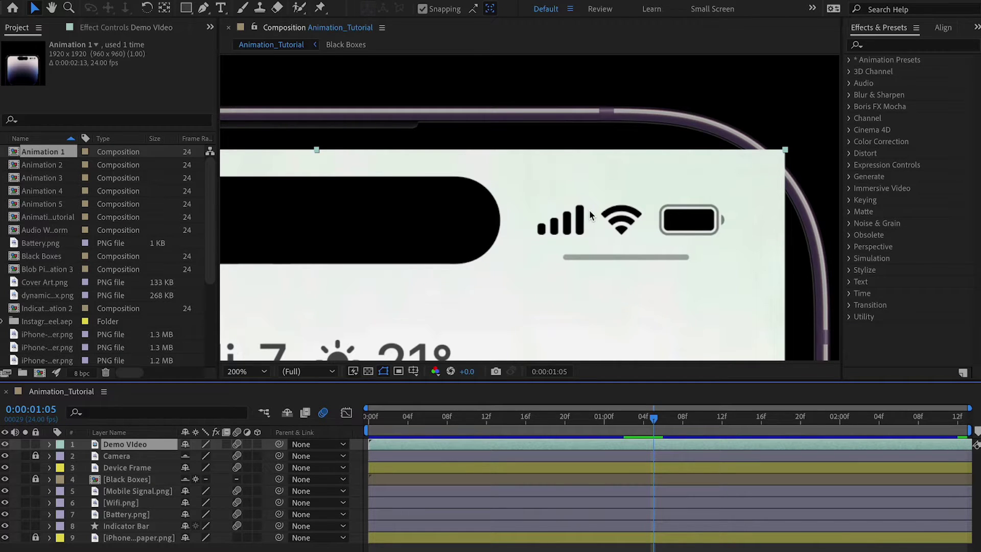
Deselect all layers and activate the Rectangle Tool for drawing a new shape over the demo pill.
key("h")
left_click_drag(399, 221, 519, 209)
key("v")
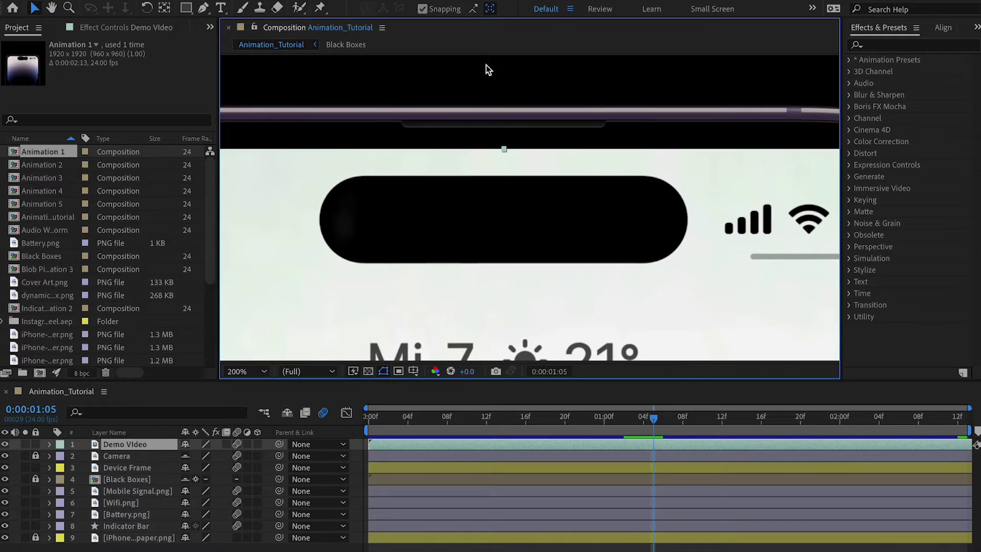
left_click(470, 99)
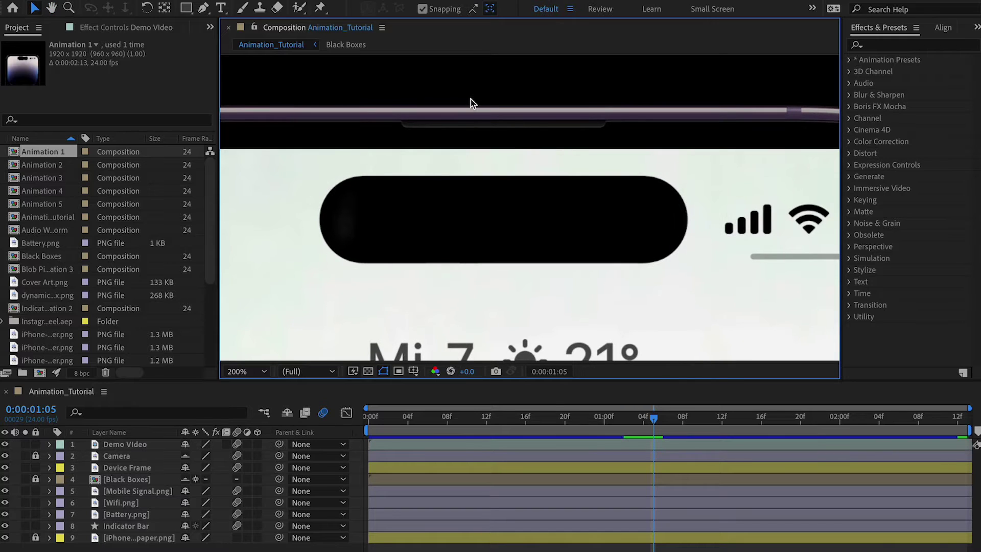
left_click(187, 9)
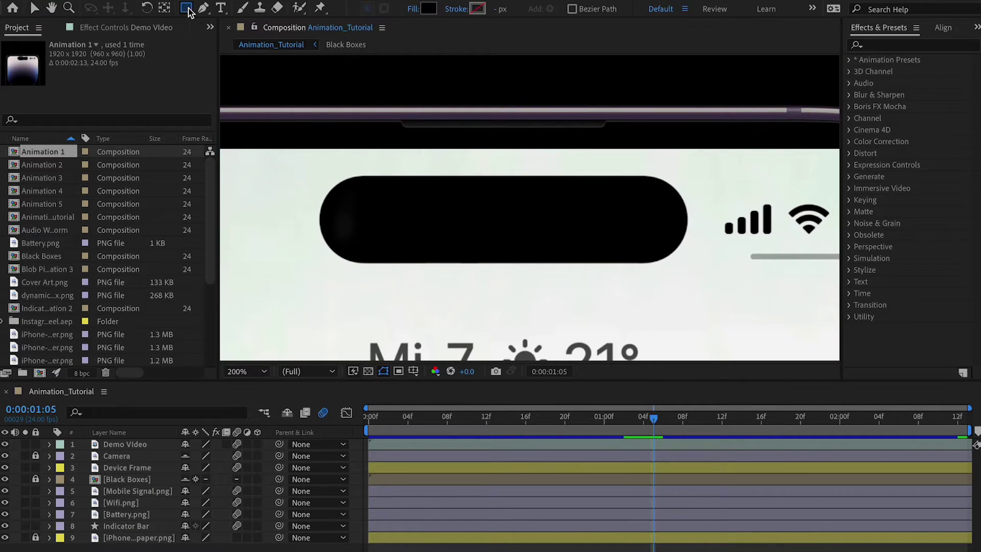
left_click_drag(187, 11, 265, 34)
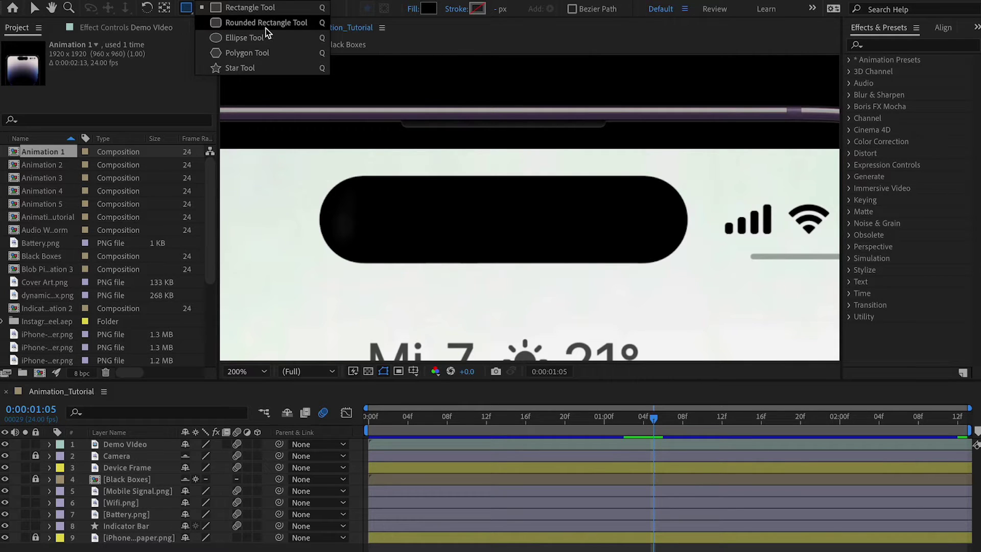
left_click_drag(265, 29, 238, 12)
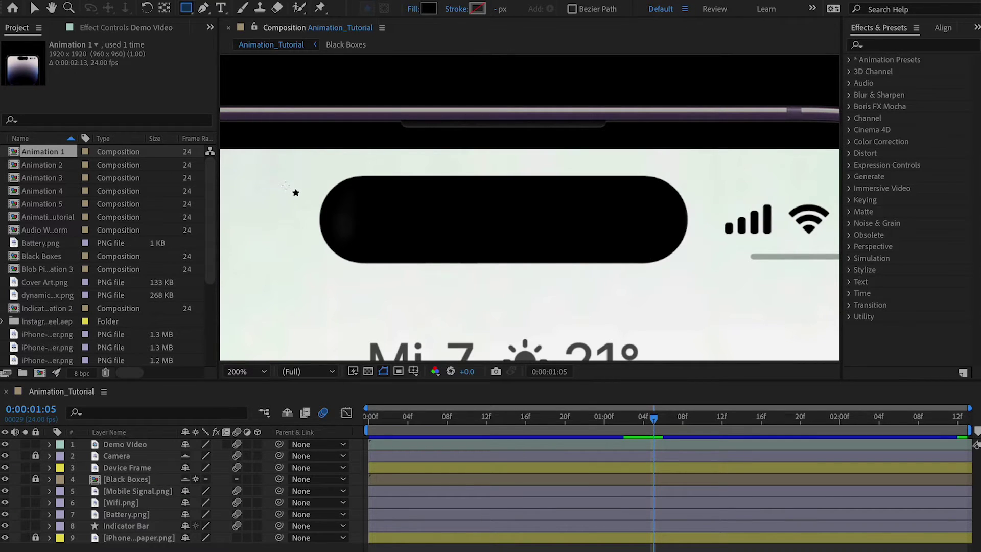
Try drawing a rectangle over the pill's left end with Demo VIdeo selected, undo the mask and collapse the deselected layer.
left_click(137, 443)
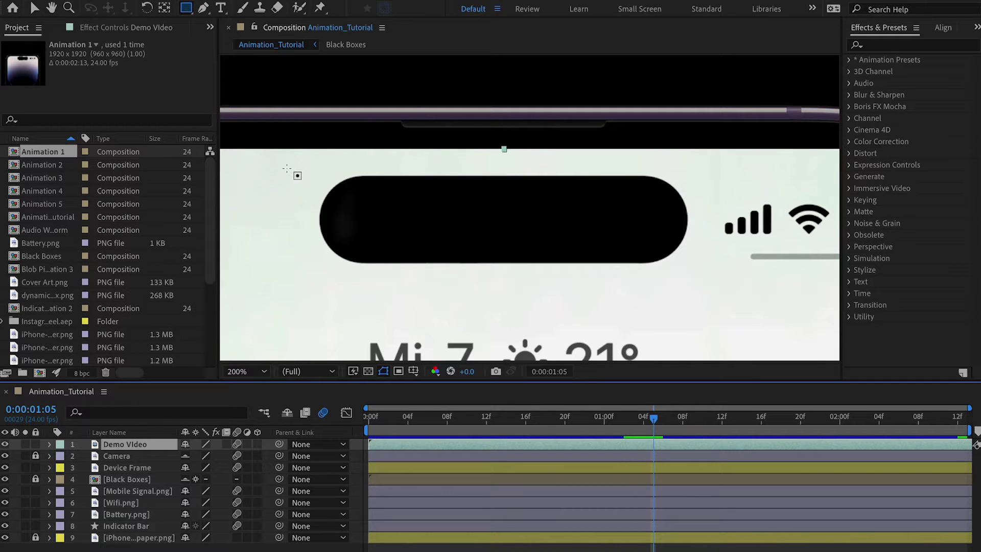
left_click_drag(286, 168, 380, 243)
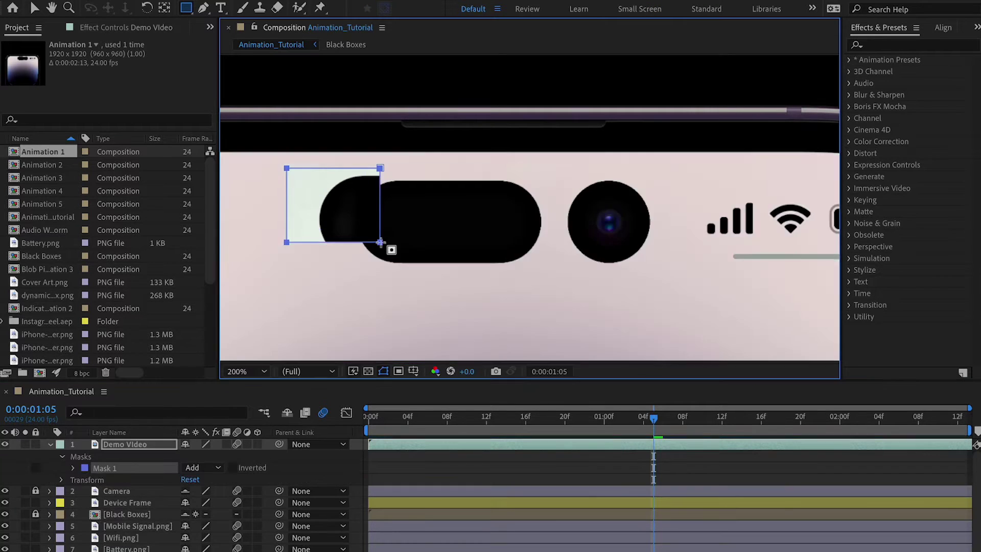
key("ctrl+z")
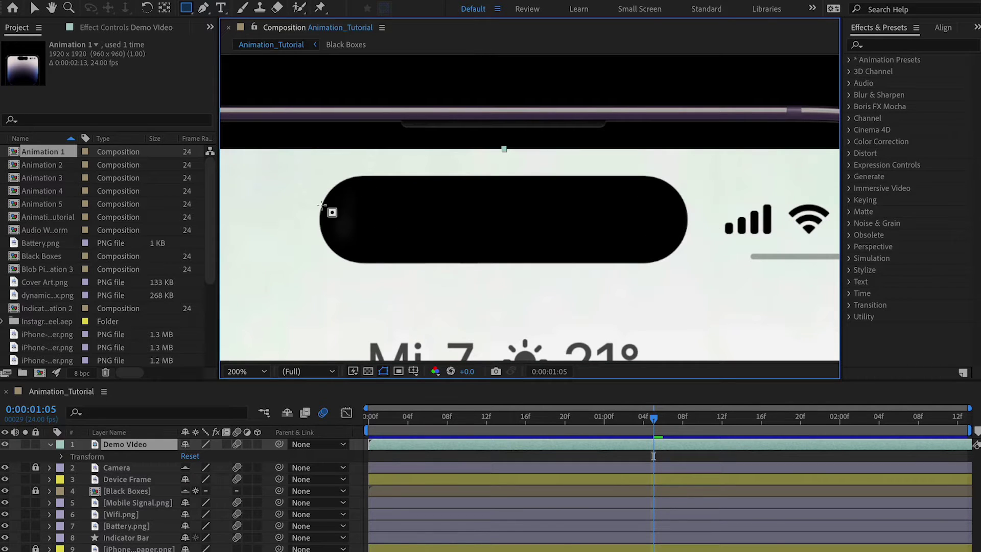
left_click(53, 452)
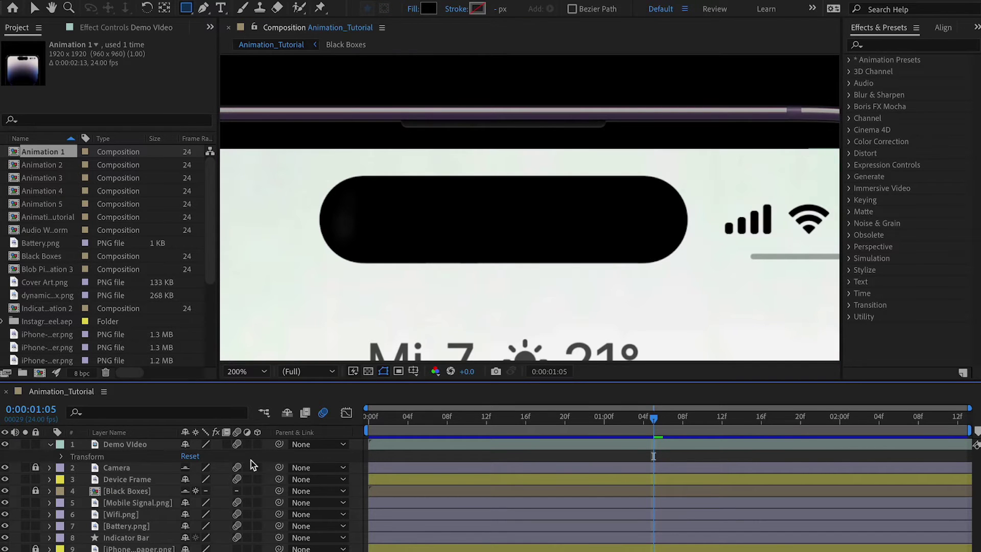
left_click(50, 444)
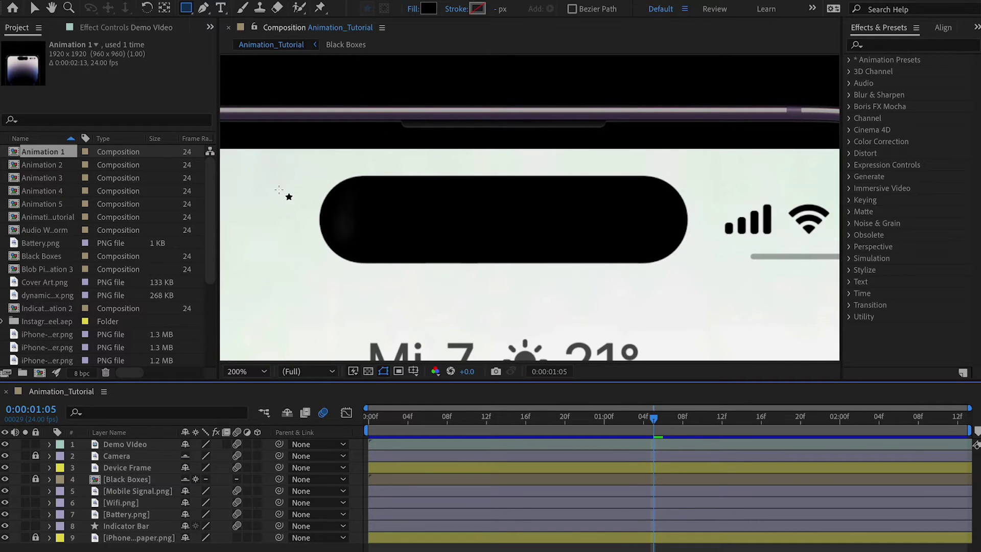
Draw a rectangle about 108 by 73 px over the pill's upper-left part and set its fill color to FF9B9B.
scroll(368, 189, "up", 2)
key("h")
left_click_drag(284, 182, 474, 245)
key("q")
left_click(428, 9)
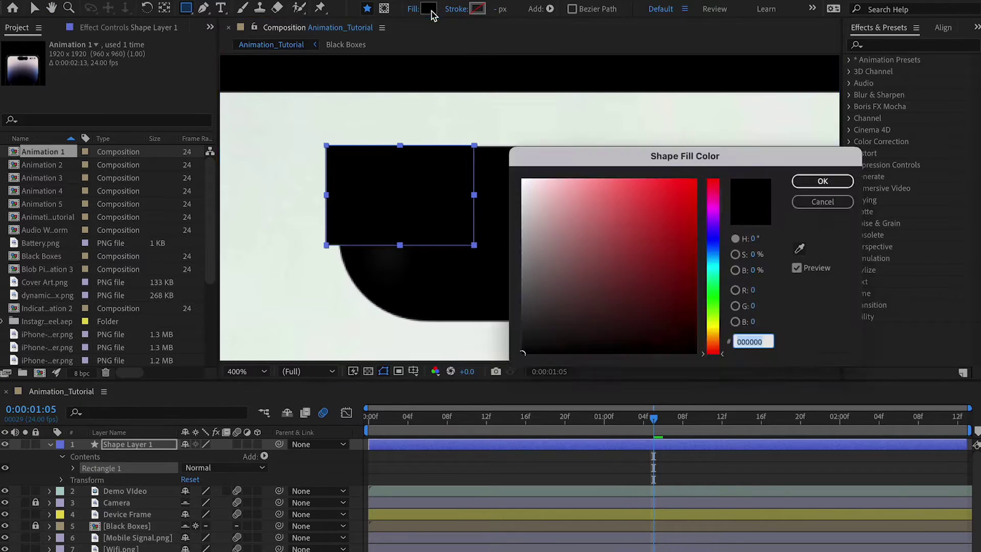
left_click_drag(566, 227, 590, 159)
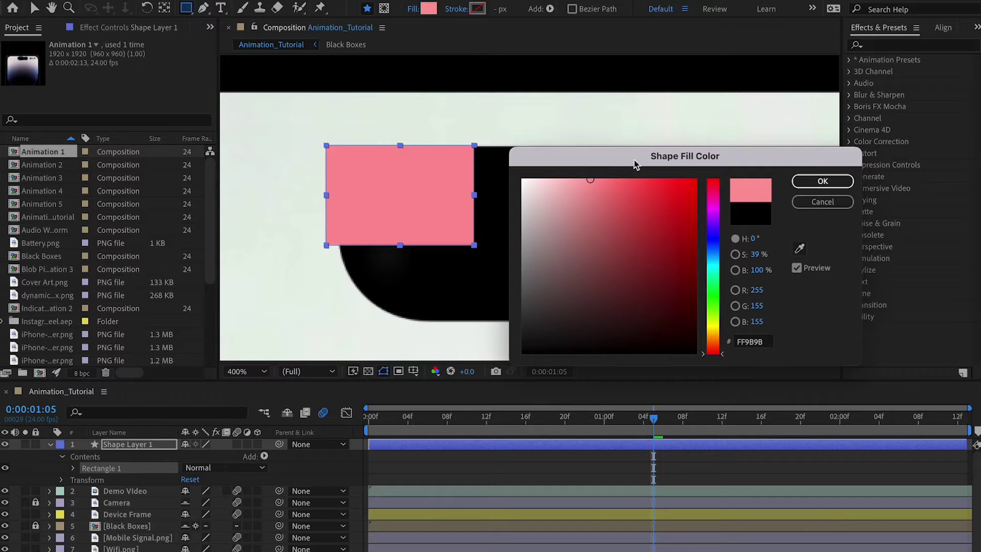
left_click(831, 185)
Move the pink rectangle so its left and top edges line up with those of the demo pill.
key("v")
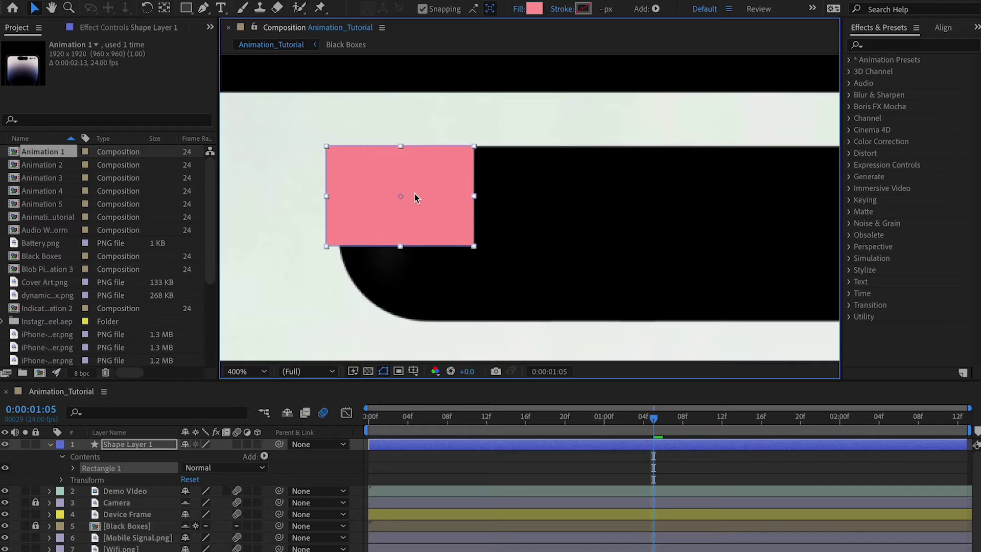
left_click_drag(375, 222, 386, 218)
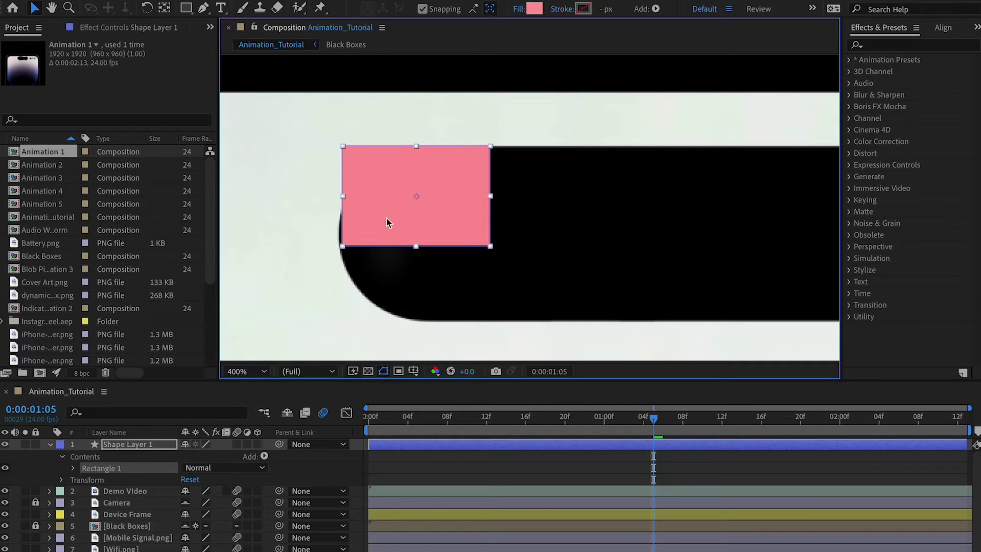
left_click(608, 220)
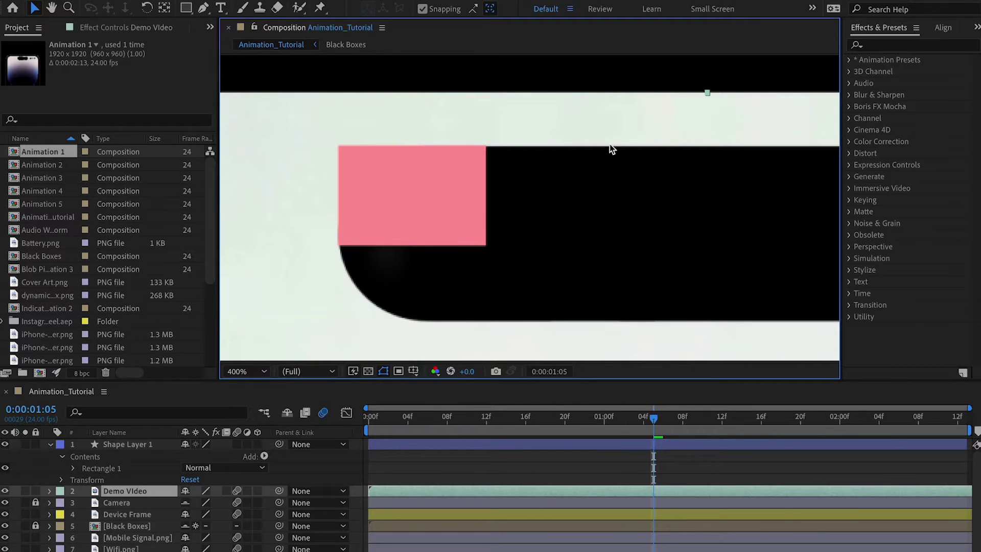
Rename the new shape layer to "Pill" and collapse its properties.
left_click(130, 444)
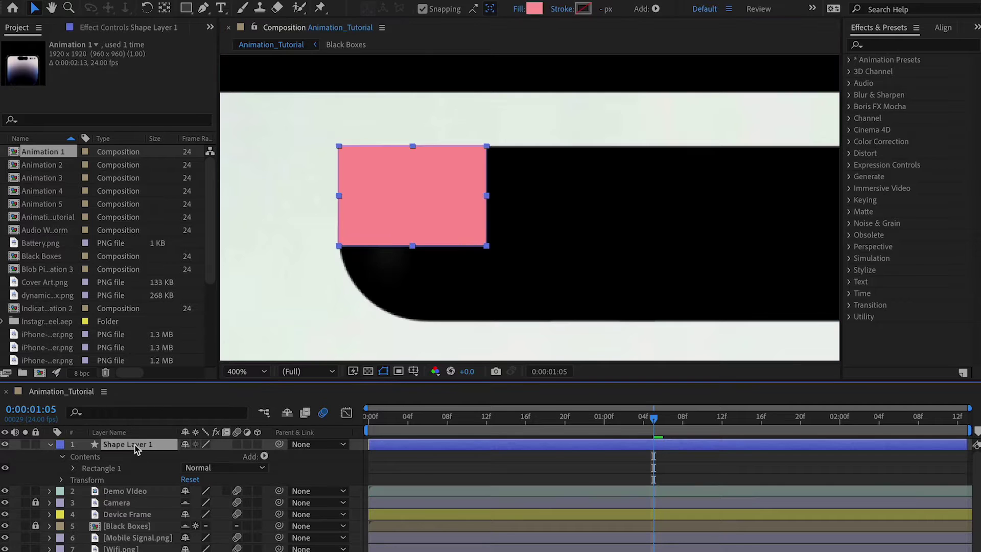
key("Return")
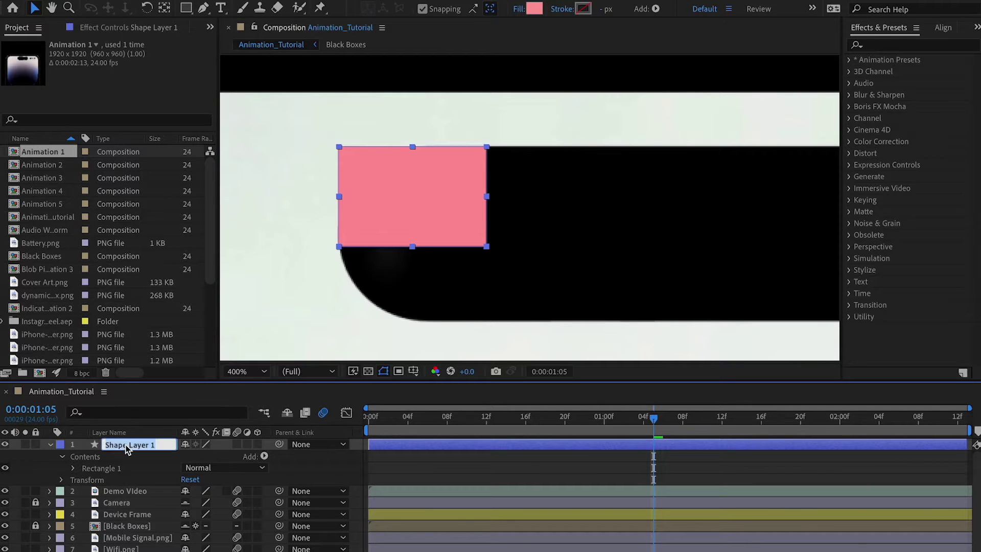
type("Pill")
key("Return")
left_click(50, 444)
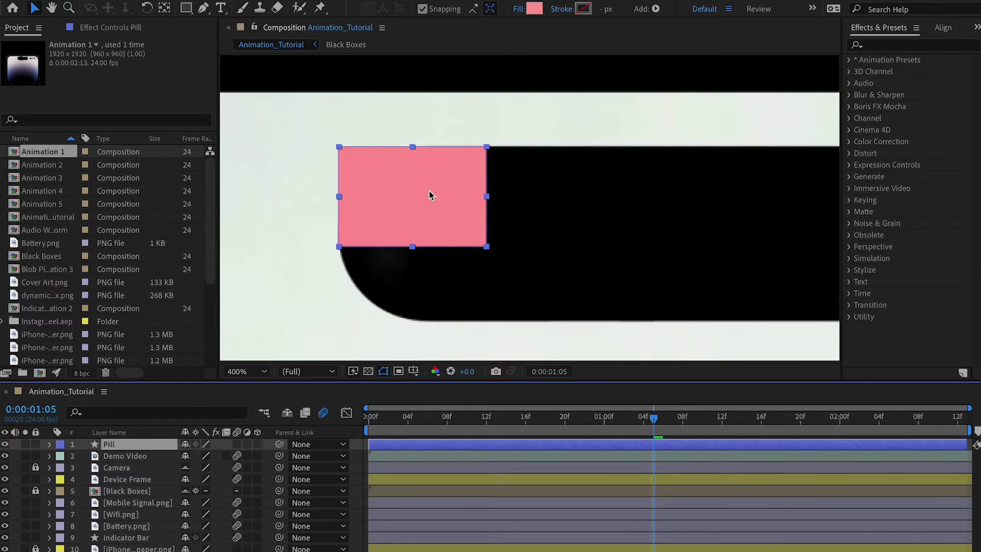
Convert the Pill layer's Rectangle 1 to a Bezier path and reveal the Path property of Path 1.
left_click(50, 444)
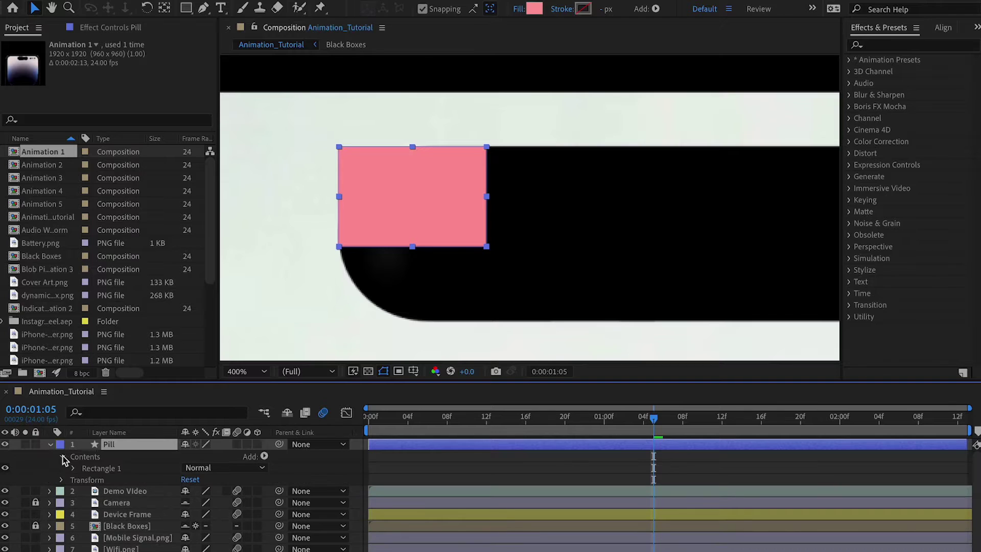
left_click(74, 469)
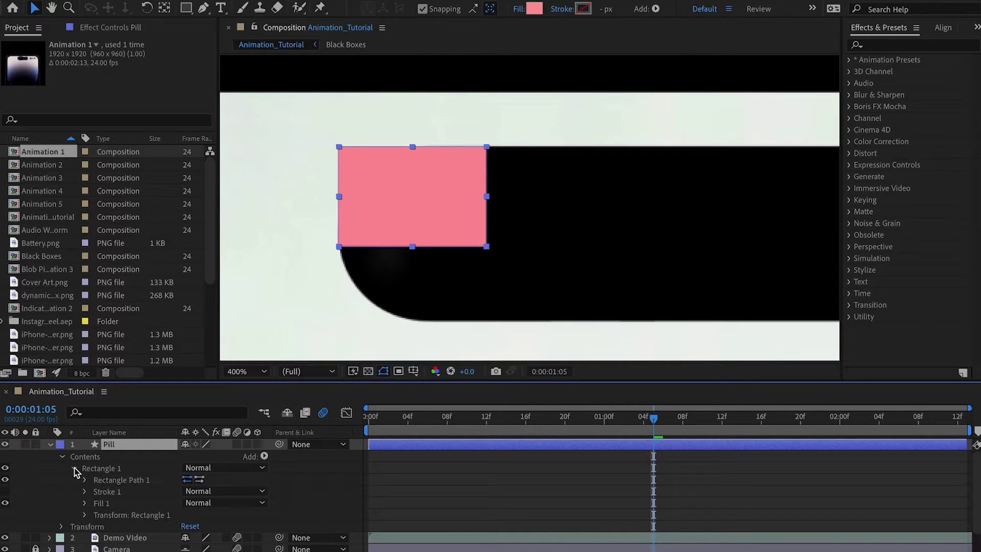
left_click(108, 481)
left_click(84, 480)
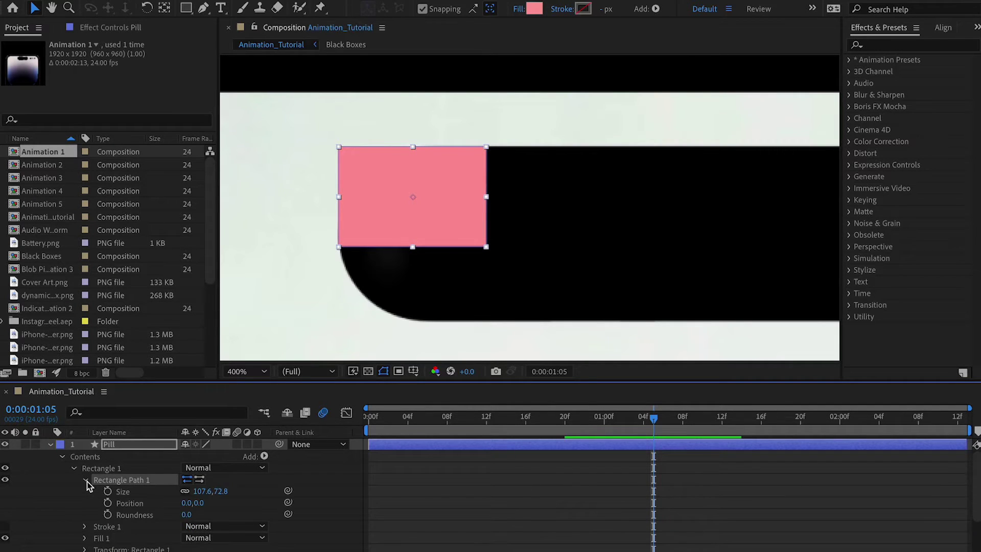
left_click(104, 468)
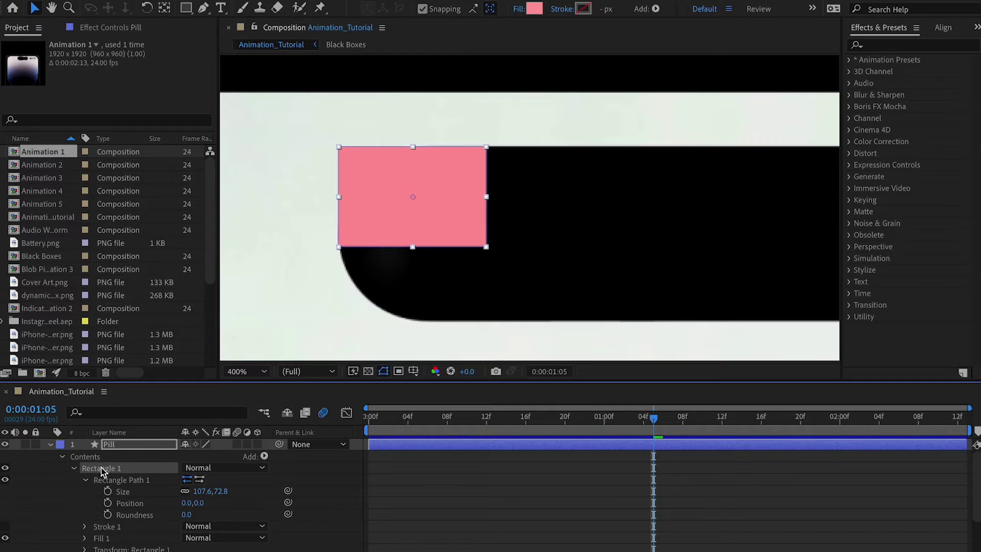
left_click(129, 503)
right_click(137, 470)
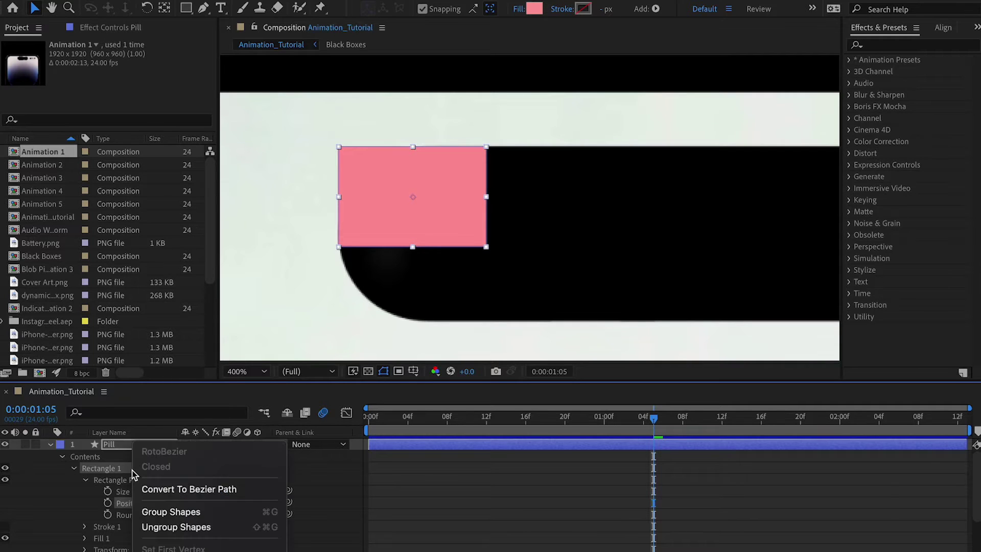
left_click(201, 490)
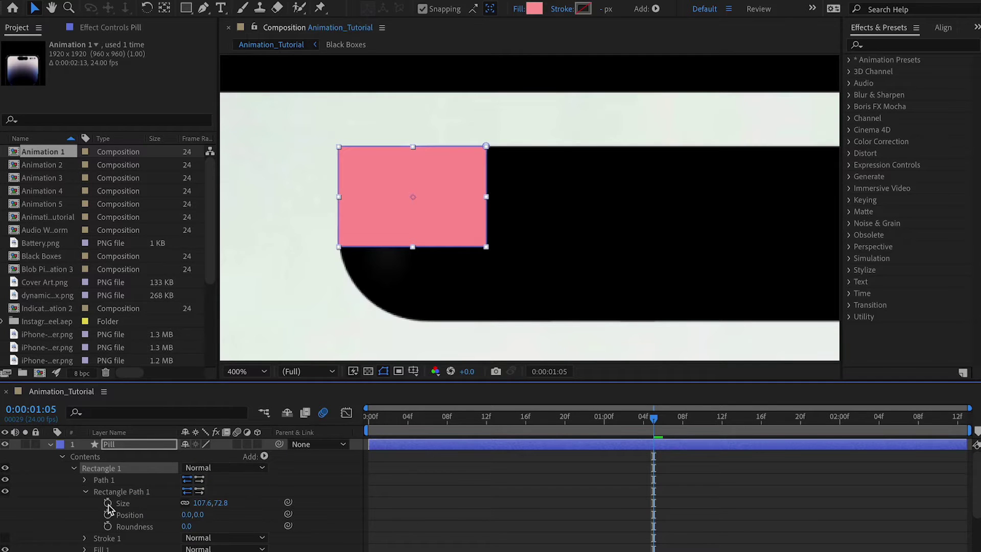
left_click(85, 492)
left_click(85, 479)
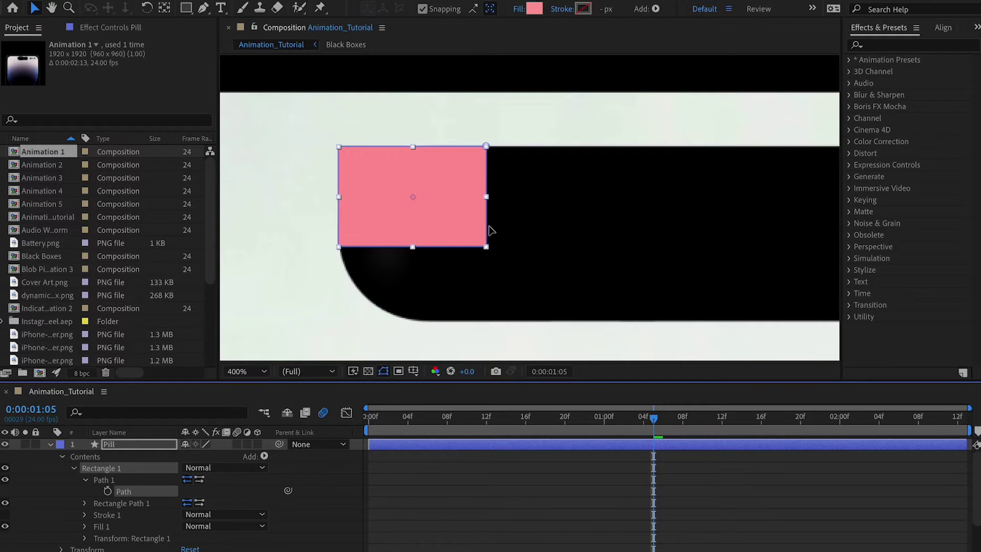
Select the two lower points of Path 1 and nudge them down to the demo pill's bottom edge.
left_click(518, 224)
left_click(147, 489)
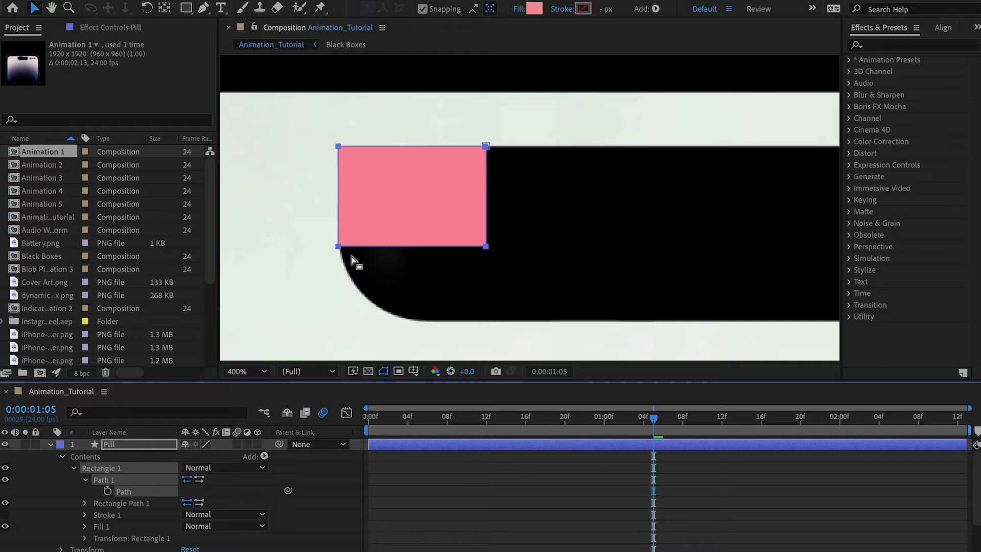
left_click_drag(315, 234, 492, 271)
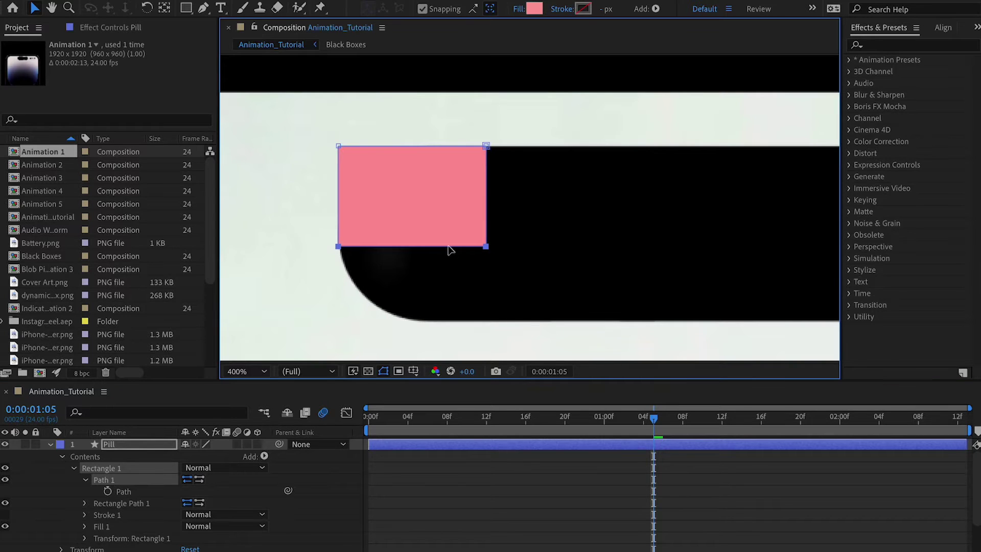
key("Down")
key("Down")
key("Down")
key("Down")
key("Down")
key("Down")
key("Down")
key("Down")
key("Down")
key("Down")
key("Down")
key("Down")
key("Down")
key("Down")
key("Down")
key("Down")
key("Down")
key("Down")
key("Down")
key("Down")
key("Down")
key("Down")
key("Down")
key("Down")
key("Down")
key("Down")
key("Down")
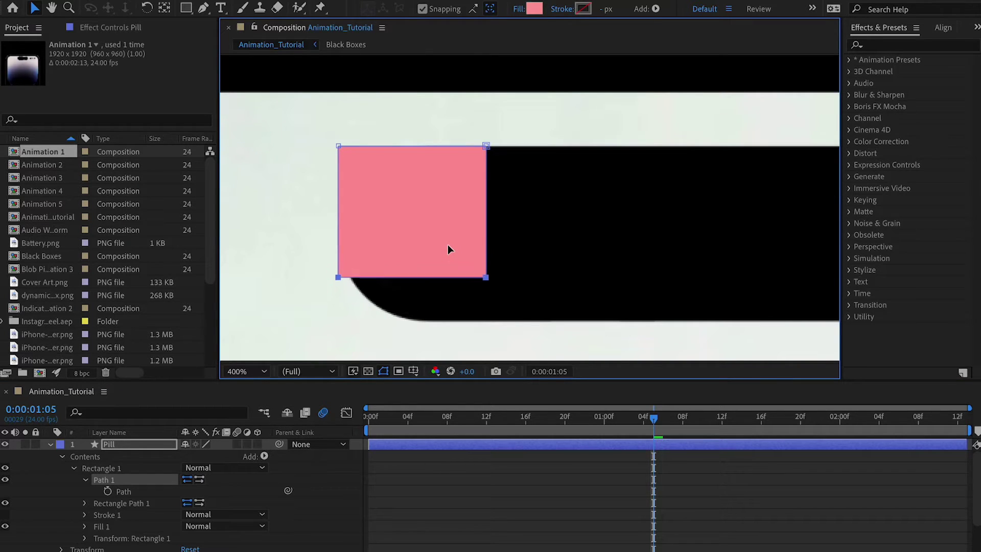
key("Down")
key("Down")
key("Down")
key("Down")
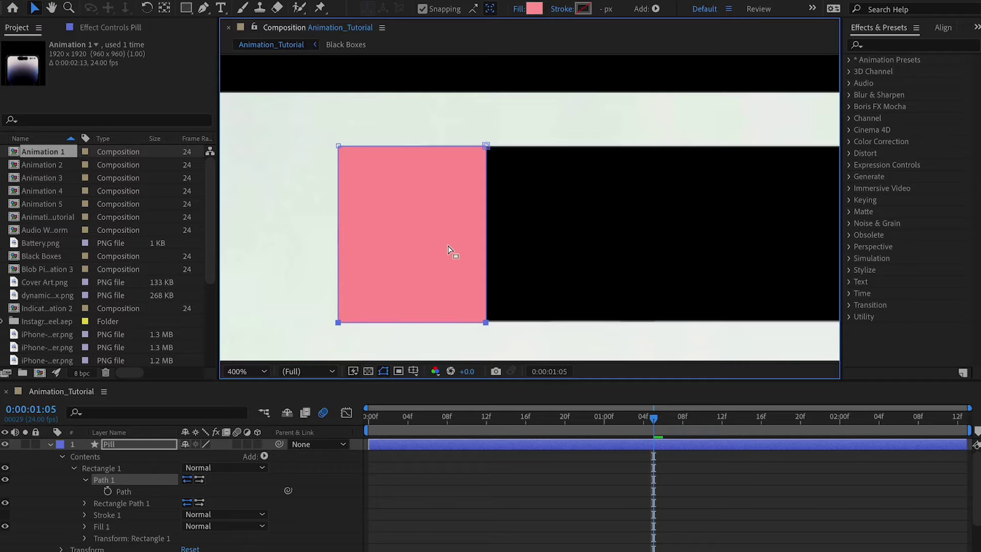
Select the two right-hand points of Path 1 and stretch the shape to the demo pill's right end.
left_click_drag(441, 117, 564, 370)
scroll(525, 256, "down", 5)
scroll(536, 253, "up", 3)
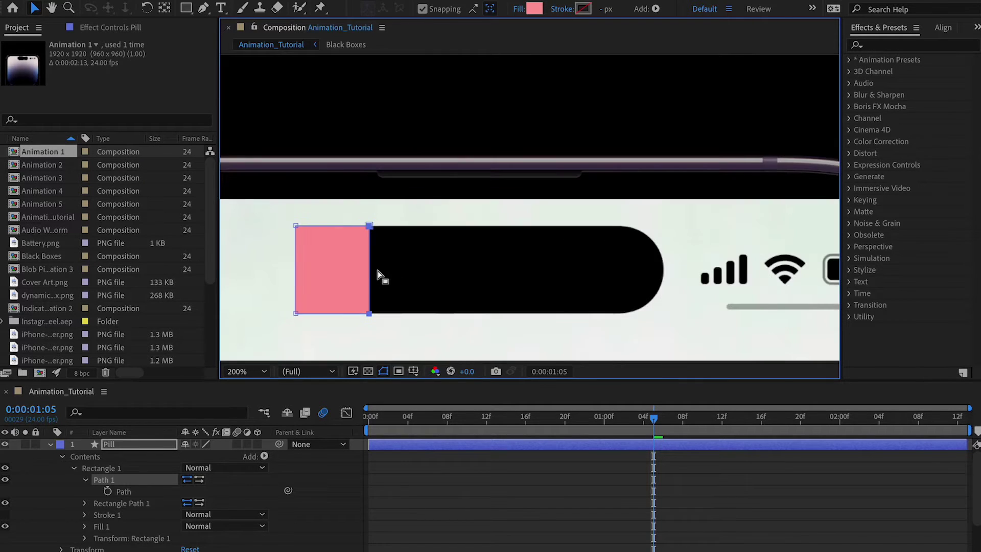
left_click_drag(372, 274, 667, 264)
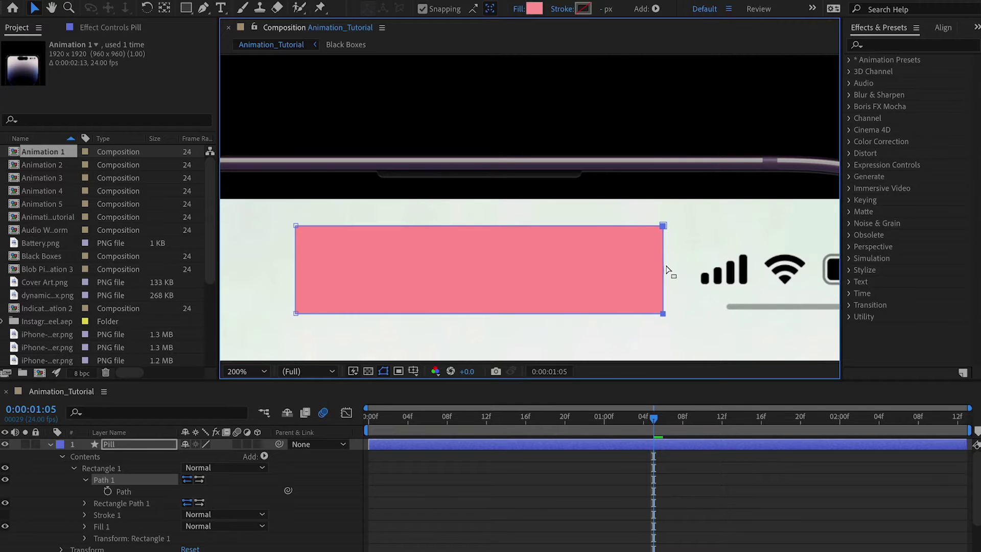
scroll(666, 265, "up", 3)
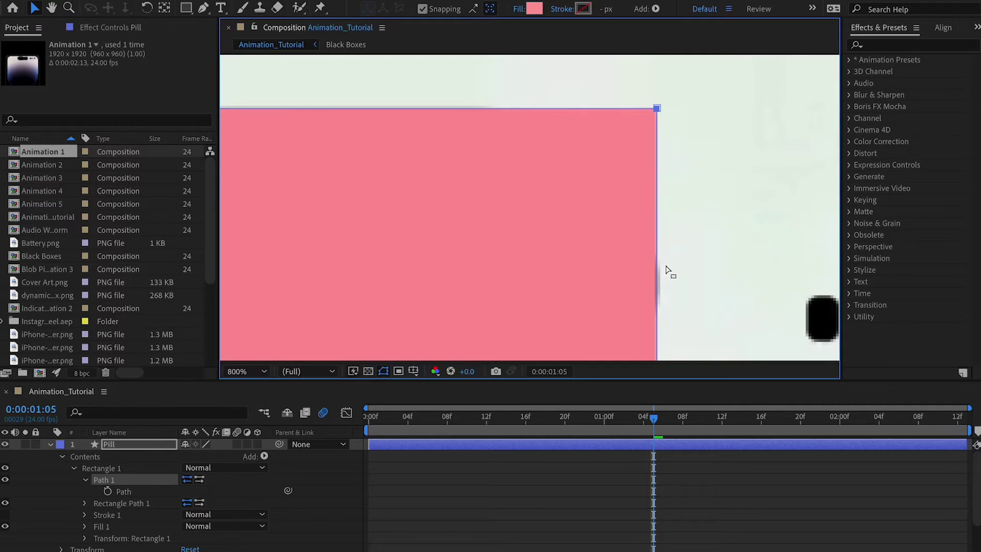
Set the Roundness of Rectangle Path 1 in the Pill layer to 88.
left_click(85, 479)
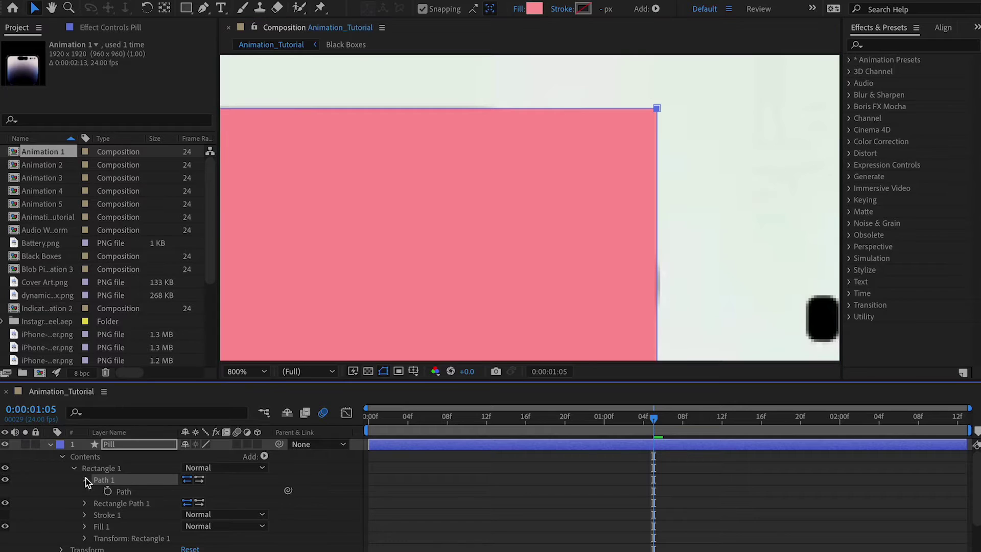
left_click(85, 492)
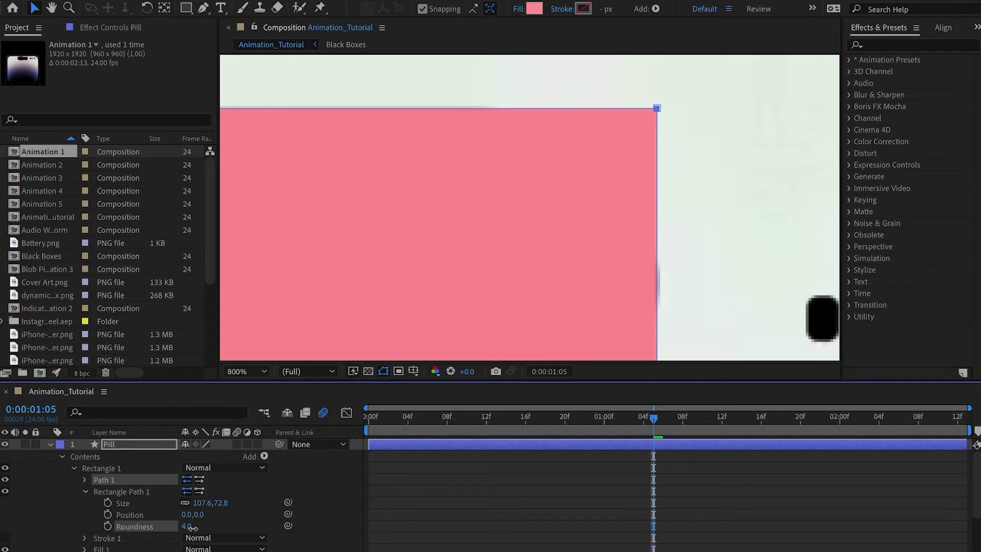
mouse_move(230, 526)
left_mouse_down()
mouse_move(281, 525)
mouse_move(236, 529)
left_mouse_up()
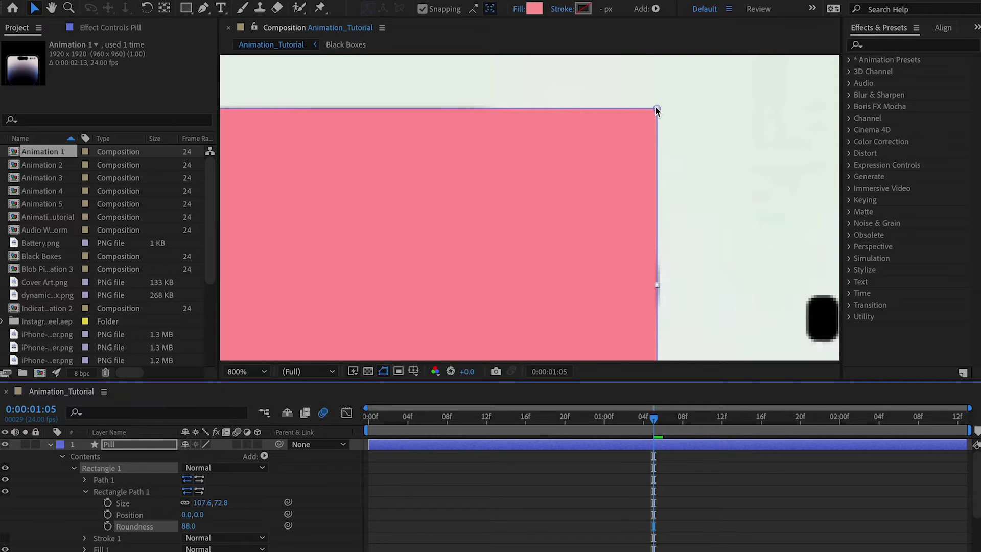
Undo the last Roundness change and add a Round Corners modifier to the Pill layer's Rectangle 1 group.
key("ctrl+z")
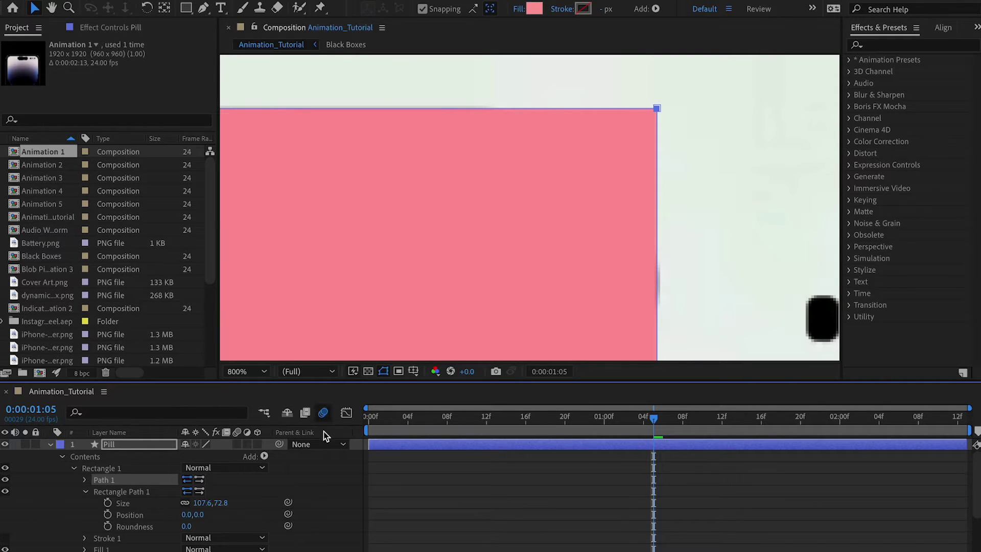
left_click(264, 457)
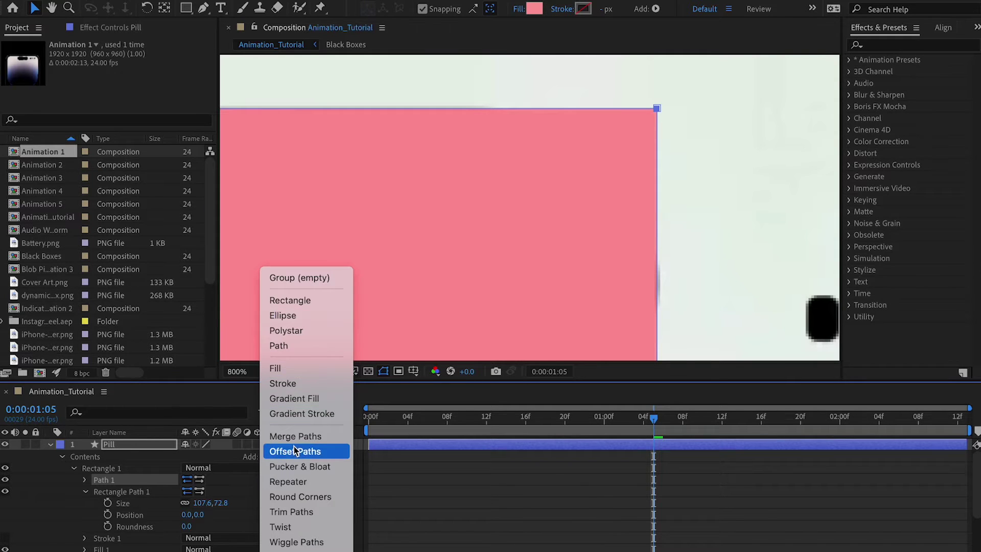
left_click(299, 498)
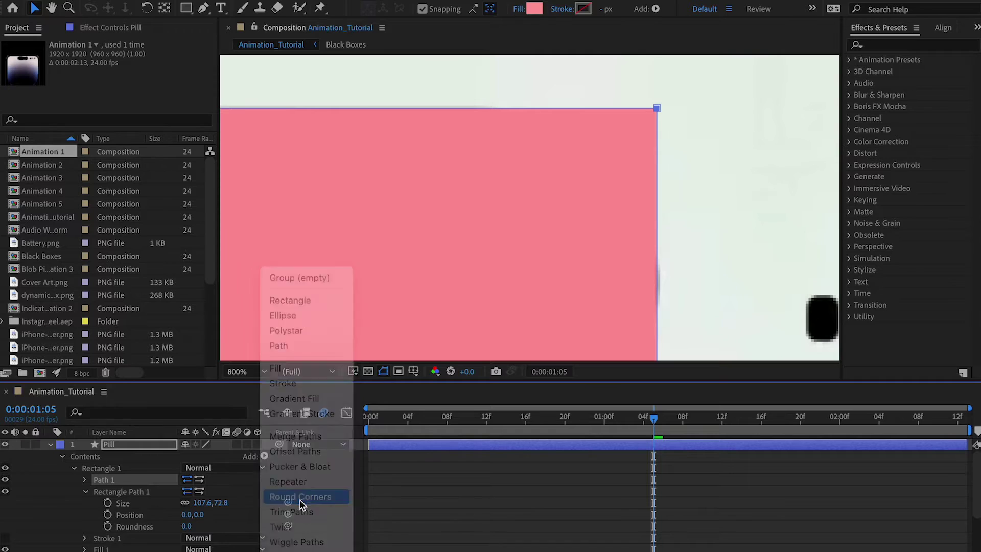
left_click(86, 492)
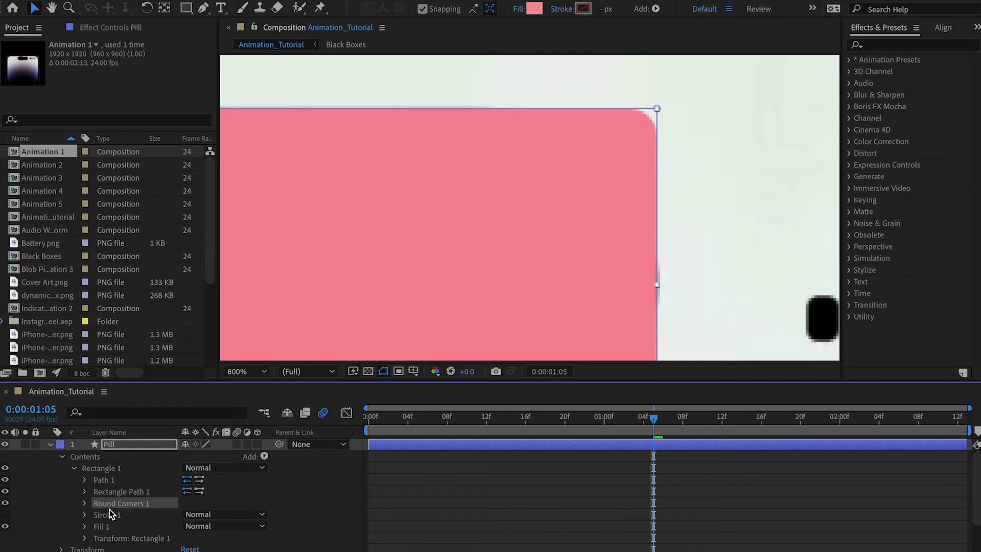
Set the Radius of Round Corners 1 in the Pill layer to 60.
left_click(86, 504)
left_click_drag(184, 516, 213, 504)
left_click(189, 514)
type("60")
key("Return")
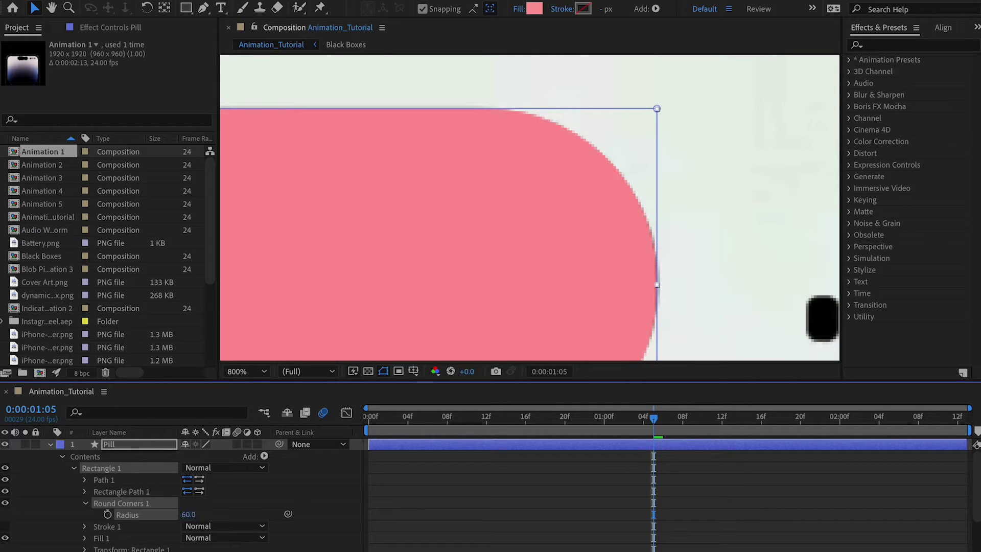
left_click(190, 514)
key("Up")
key("Up")
key("Up")
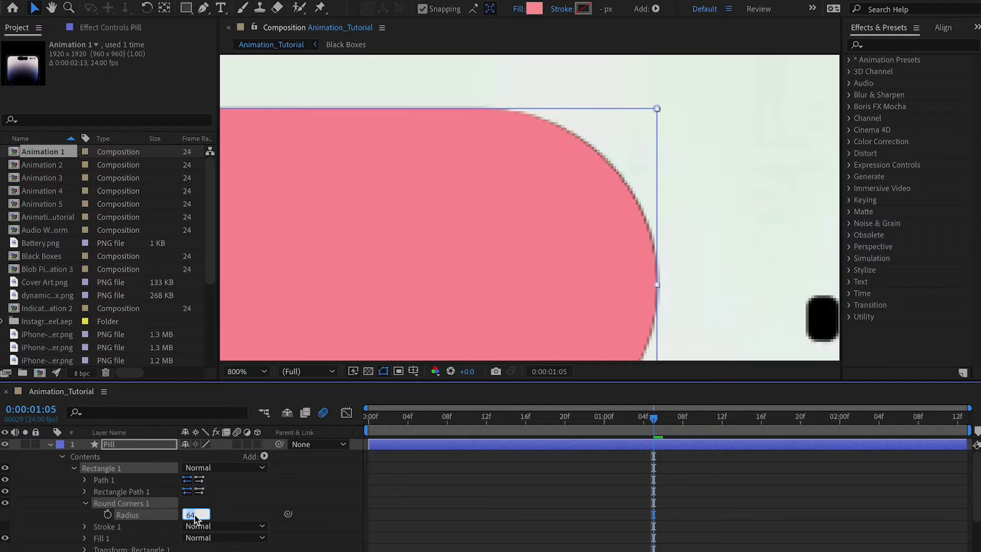
key("Escape")
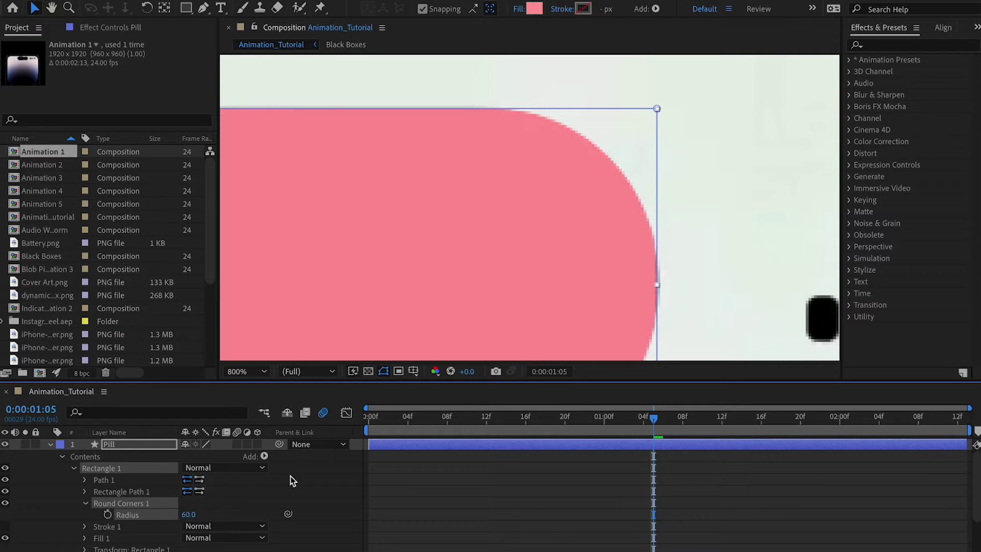
Examine the rounded pill in the full composition and check its left end up close for a clean curve.
key("F2")
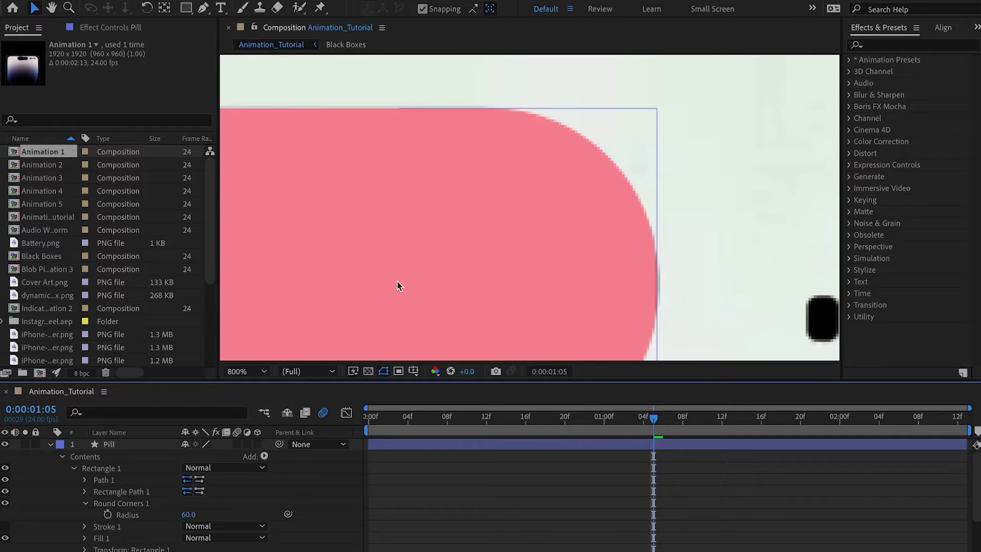
key("shift+slash")
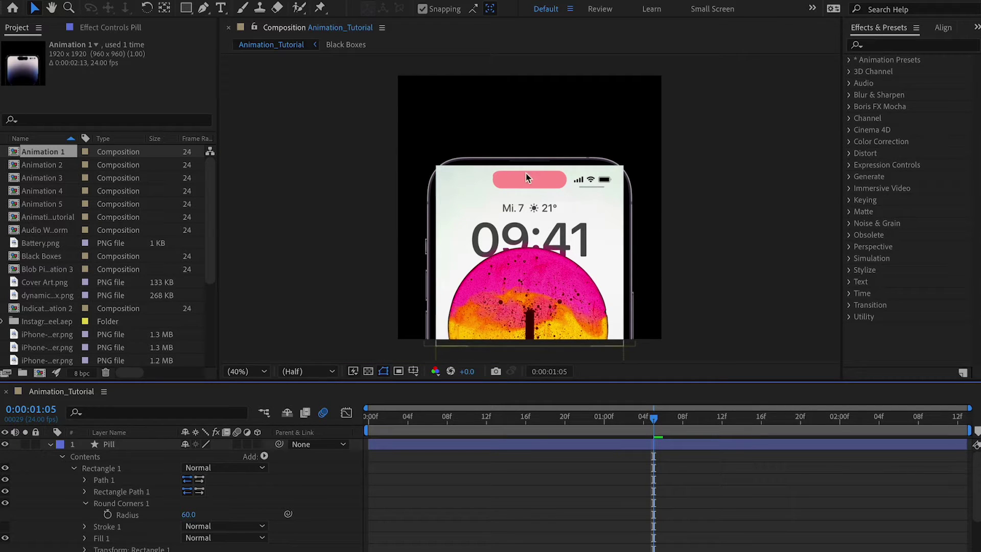
scroll(526, 174, "up", 5)
left_click(515, 179)
left_click_drag(498, 204, 502, 237)
key("ctrl+z")
left_click(350, 216)
scroll(350, 215, "up", 2)
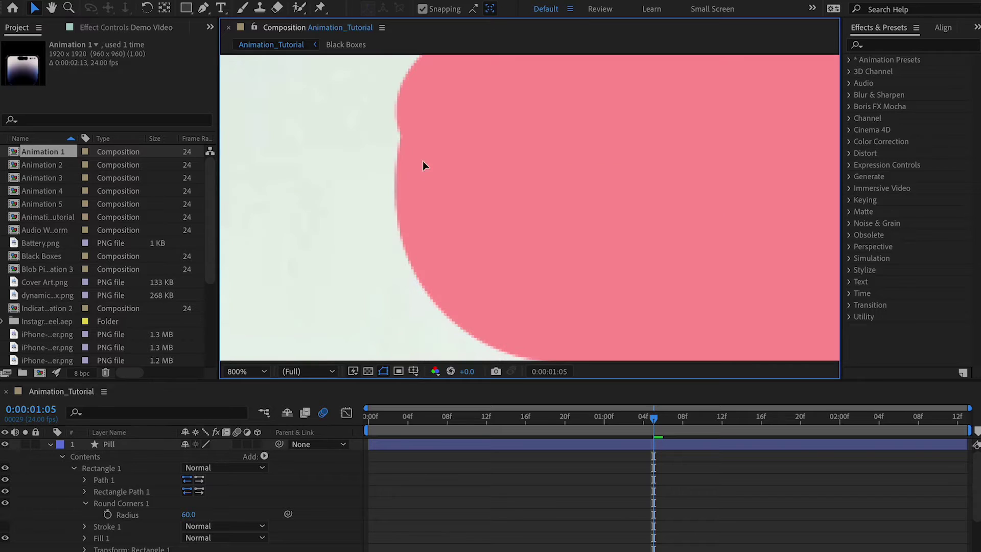
scroll(444, 145, "down", 1)
Delete Rectangle Path 1 from the Pill layer's Rectangle 1 group.
left_click(129, 444)
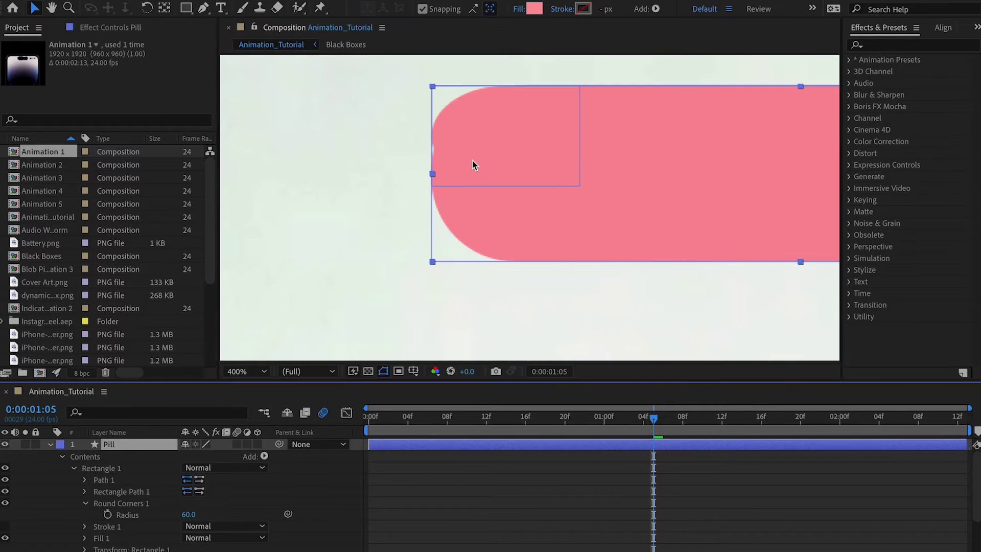
left_click(473, 165)
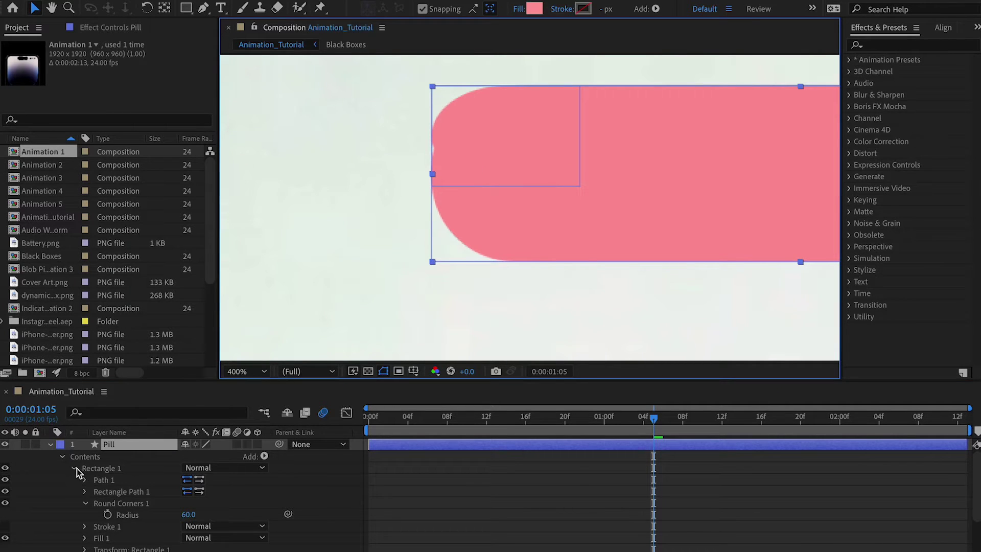
left_click(85, 504)
left_click(108, 492)
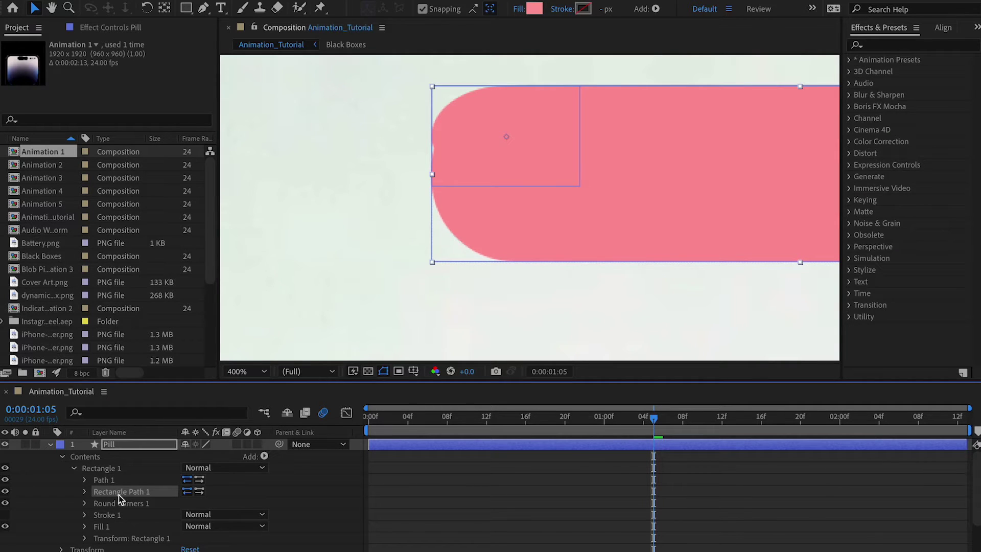
key("Delete")
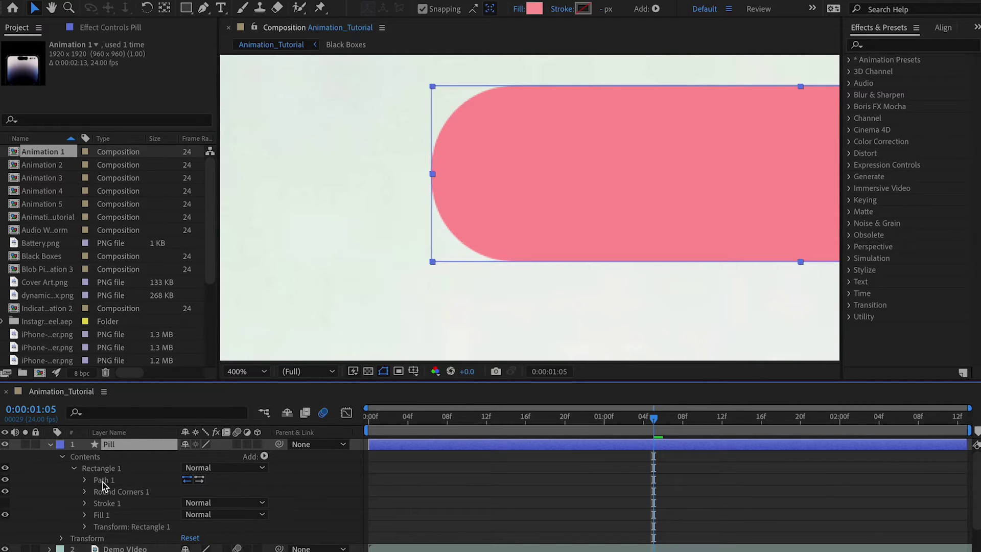
Delete Stroke 1 from the Pill layer's Rectangle 1 group.
left_click(102, 480)
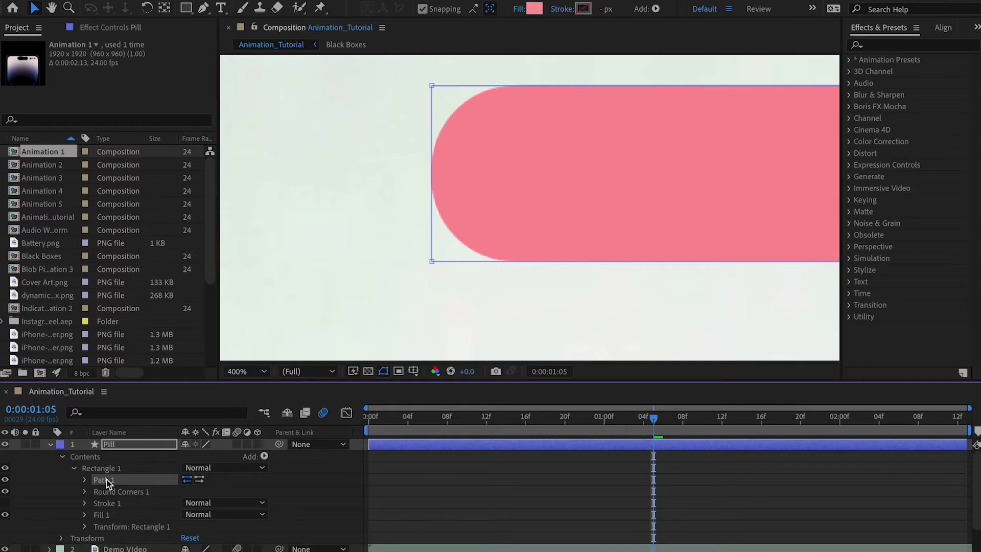
left_click(131, 491)
left_click(111, 505)
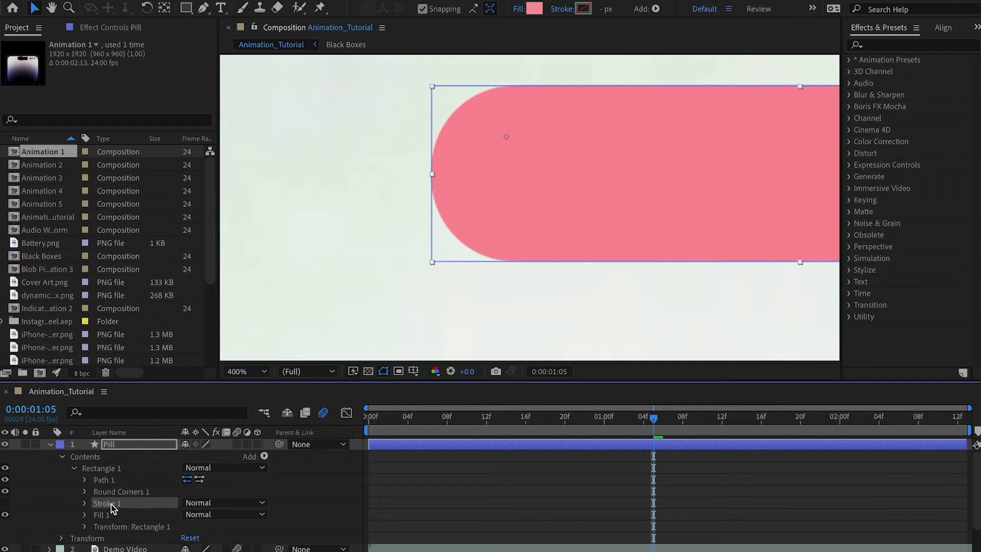
key("Delete")
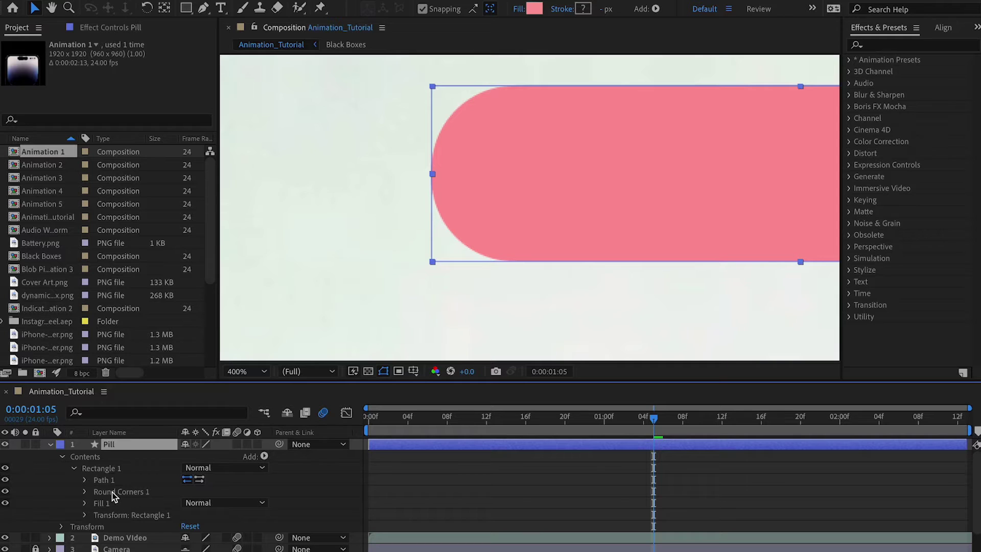
Try deleting Fill 1 from the Pill layer, and undo the deletion.
left_click(112, 505)
key("Delete")
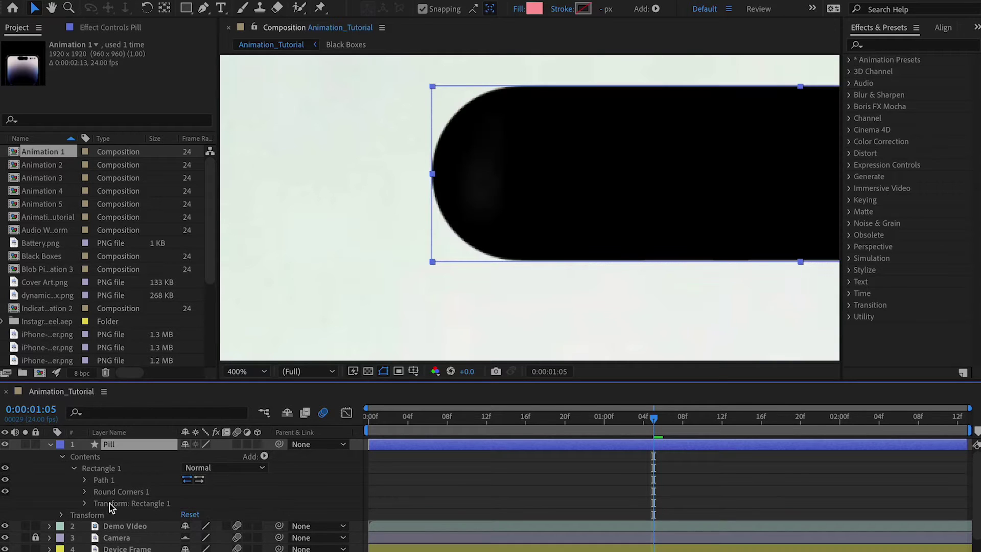
key("ctrl+z")
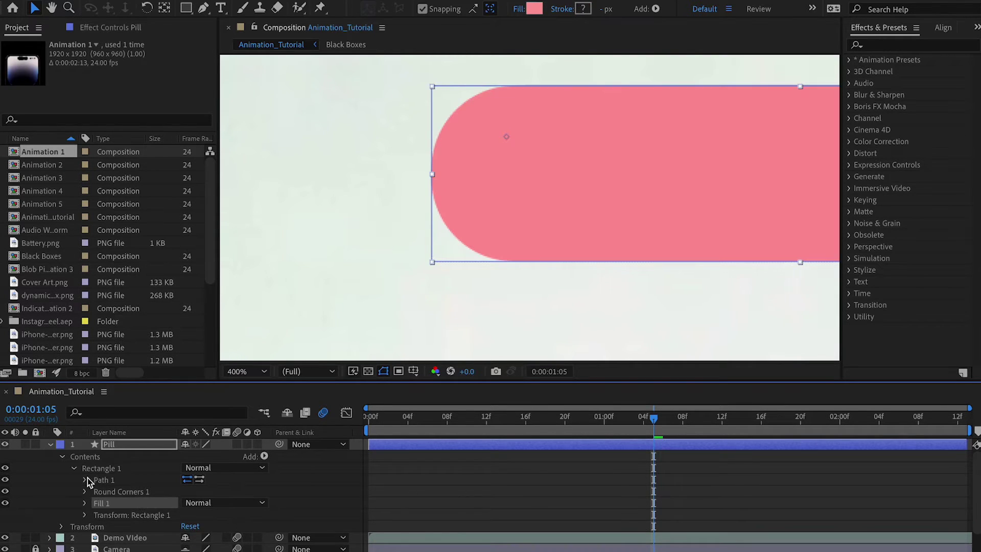
Move the playhead to the first frame of the composition, 0:00:00:00, with the pill's left end in view.
left_click(115, 516)
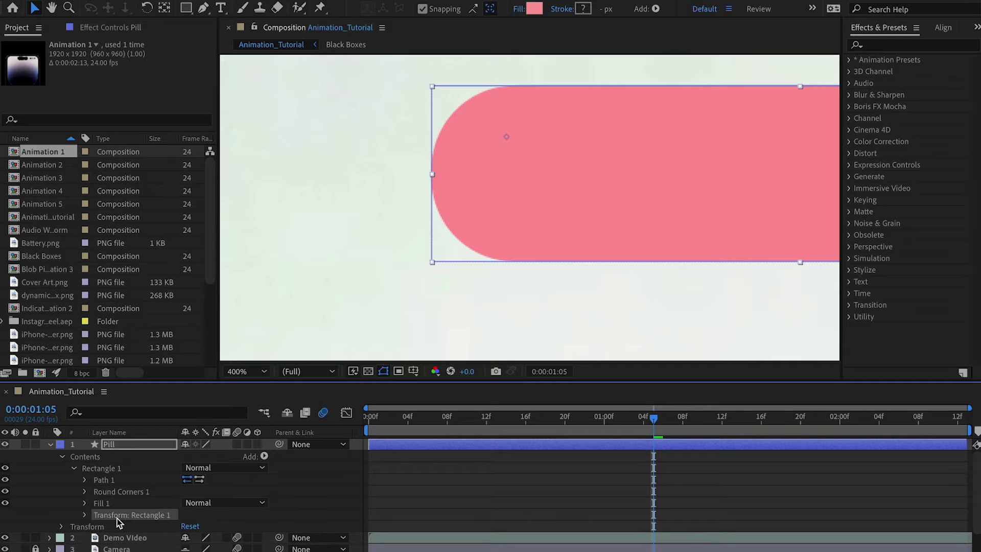
left_click(275, 219)
key("h")
left_click_drag(360, 212, 554, 199)
key("v")
left_click(367, 425)
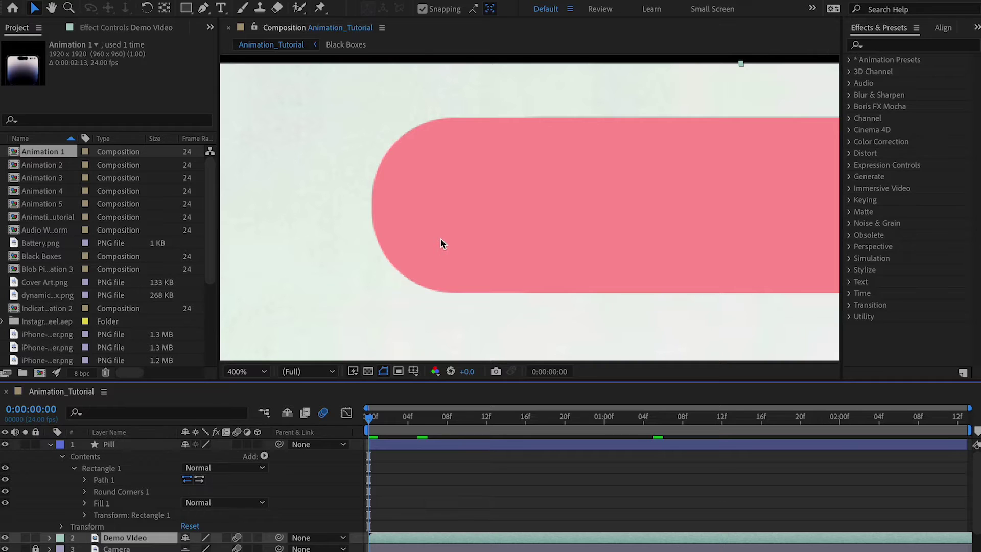
Set the Pill layer's Opacity to 50%.
left_click(132, 446)
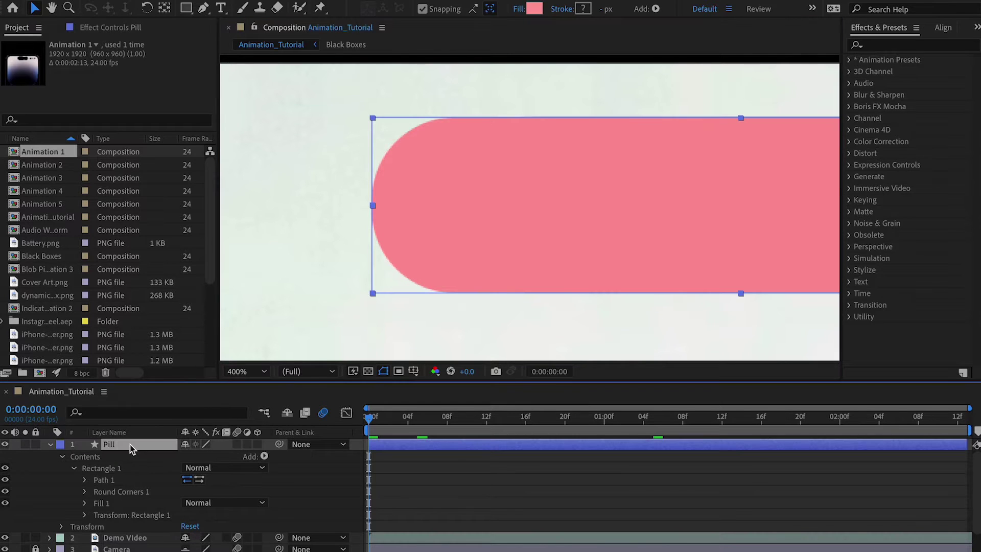
key("t")
left_click(192, 456)
type("50")
key("Return")
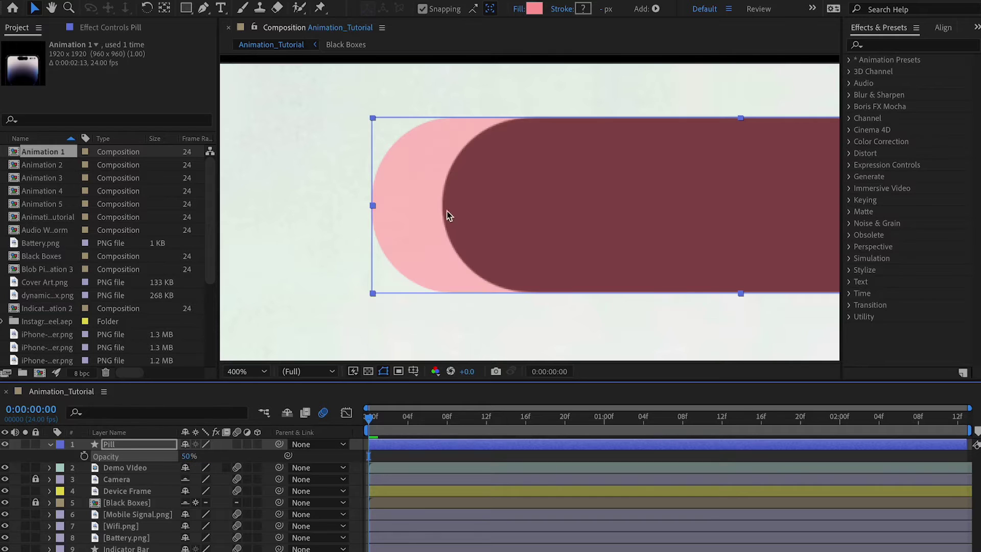
Reveal the Path property of Path 1 in the Pill layer's Rectangle 1 group, leaving its keyframing off.
left_click(49, 444)
left_click(49, 444)
left_click(62, 468)
left_click(61, 456)
left_click(73, 468)
left_click(90, 480)
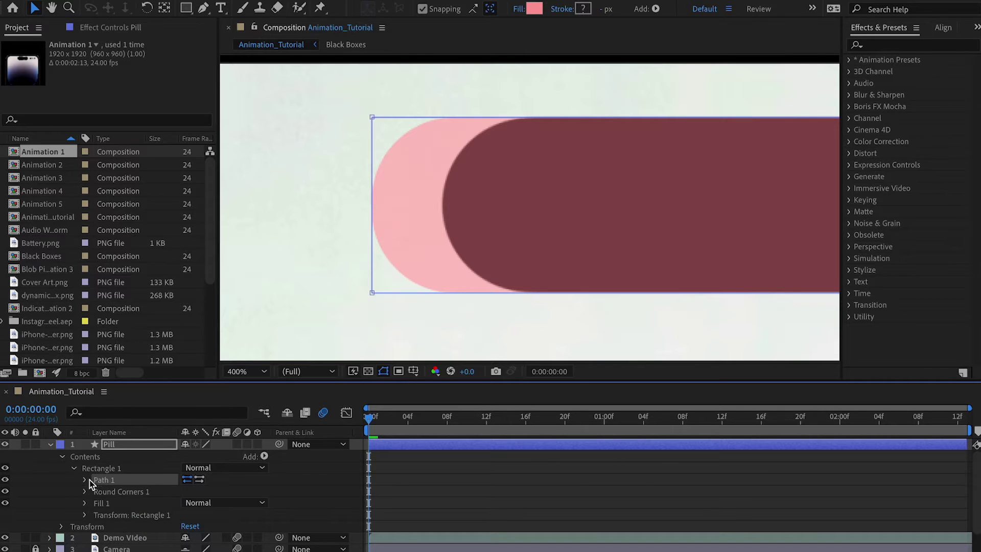
left_click(85, 480)
left_click(108, 490)
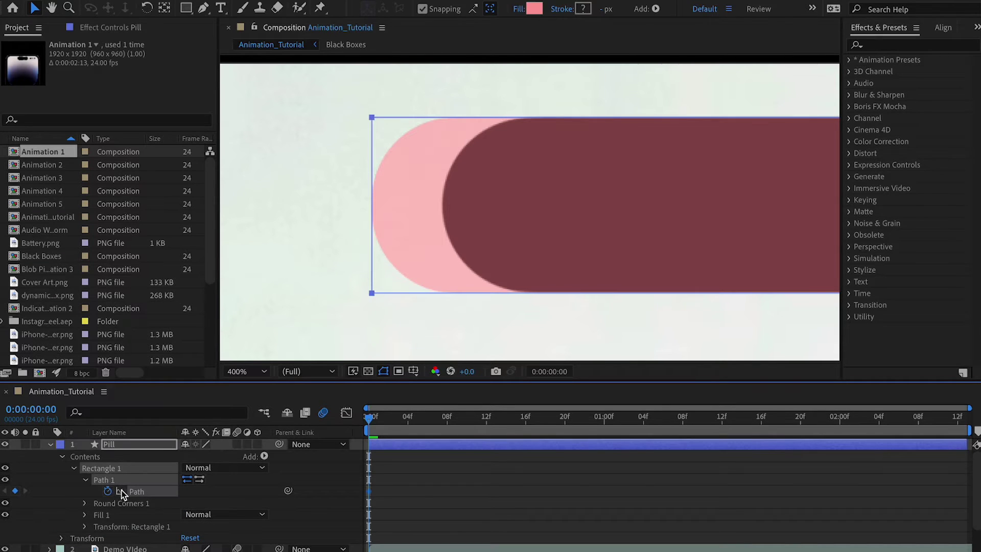
left_click(108, 491)
Select the two left-hand points of Path 1 and nudge them inward to the demo pill's left end.
left_click_drag(334, 108, 432, 271)
key("Right")
key("Right")
key("Right")
key("Right")
key("Right")
key("Right")
key("Right")
key("Right")
key("Right")
key("Right")
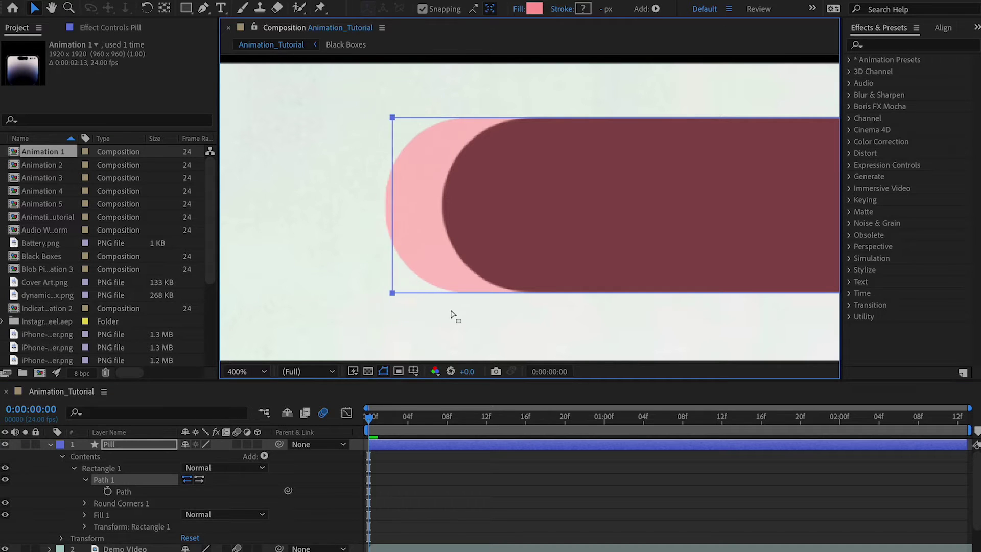
key("Right")
key("Right")
key("Right")
key("Right")
key("Right")
key("Right")
key("Right")
key("Right")
key("Right")
key("Right")
key("Right")
key("Right")
key("Right")
key("Right")
key("Right")
key("Right")
key("Right")
key("Right")
key("Right")
key("Right")
key("Right")
Select the two right-hand points of Path 1 and nudge them inward to the demo pill's right end.
scroll(361, 175, "right", 5)
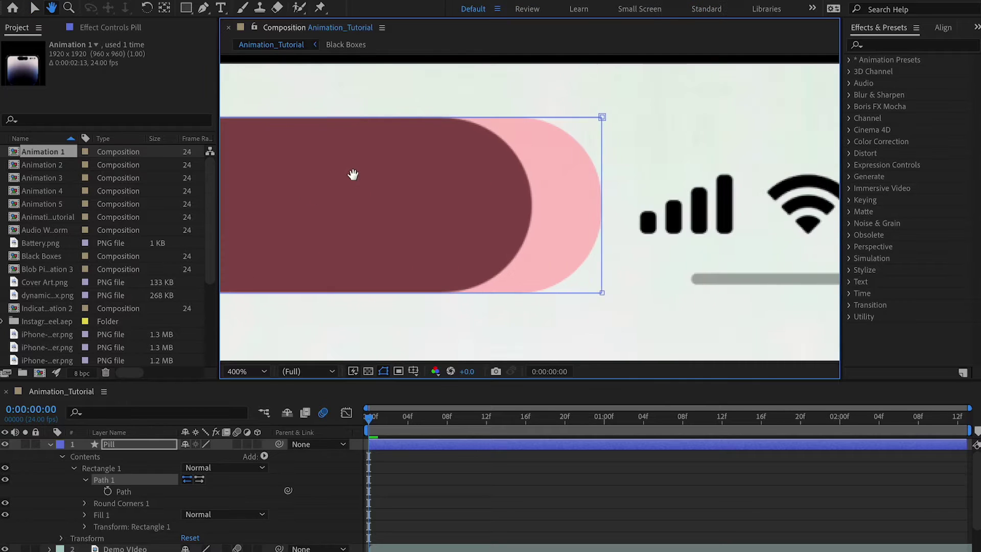
key("v")
left_click_drag(470, 99, 652, 325)
key("Left")
key("Left")
key("Left")
key("Left")
key("Left")
key("Left")
key("Left")
key("Left")
key("Left")
key("Left")
key("Left")
key("Left")
key("Left")
key("Left")
key("Left")
key("Left")
key("Left")
key("Left")
key("Left")
key("Left")
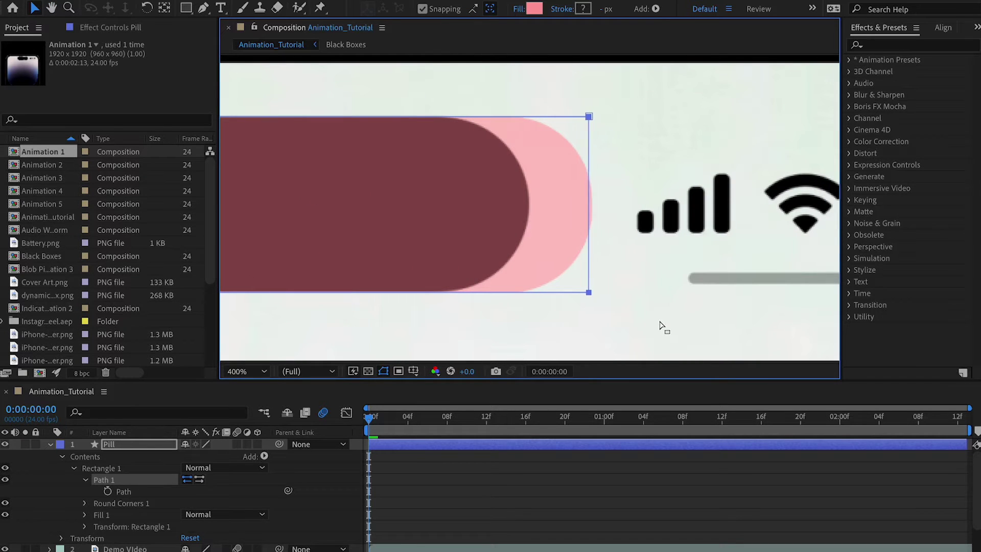
key("Left")
key("Left")
key("Left")
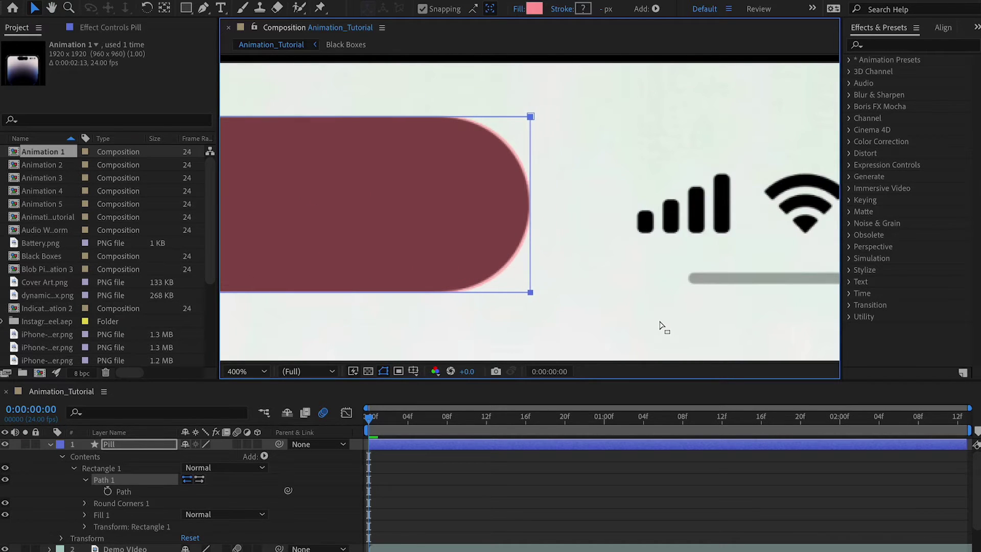
Check the pill's fit at both ends and turn on keyframing for Path 1's Path at 0:00:00:00.
left_click(620, 522)
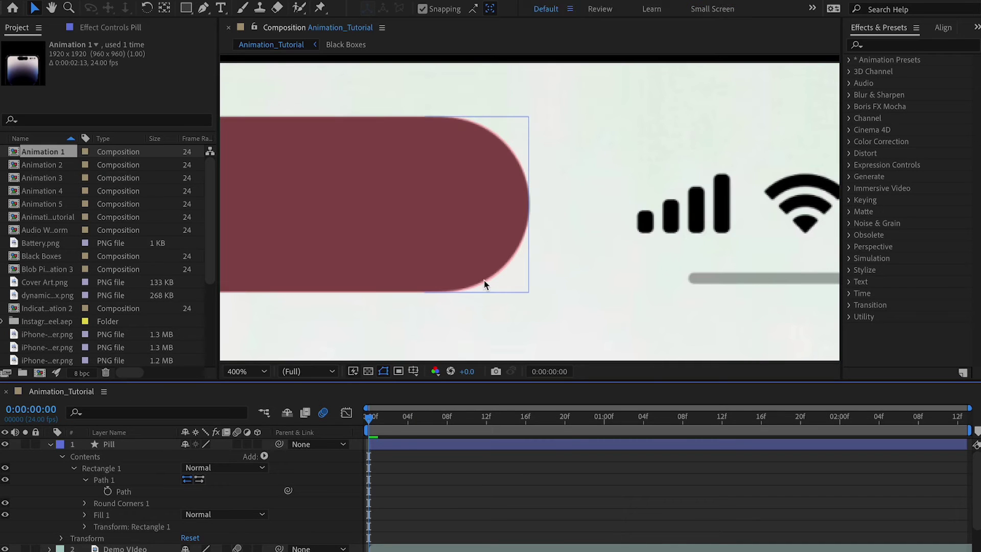
left_click_drag(483, 279, 766, 269)
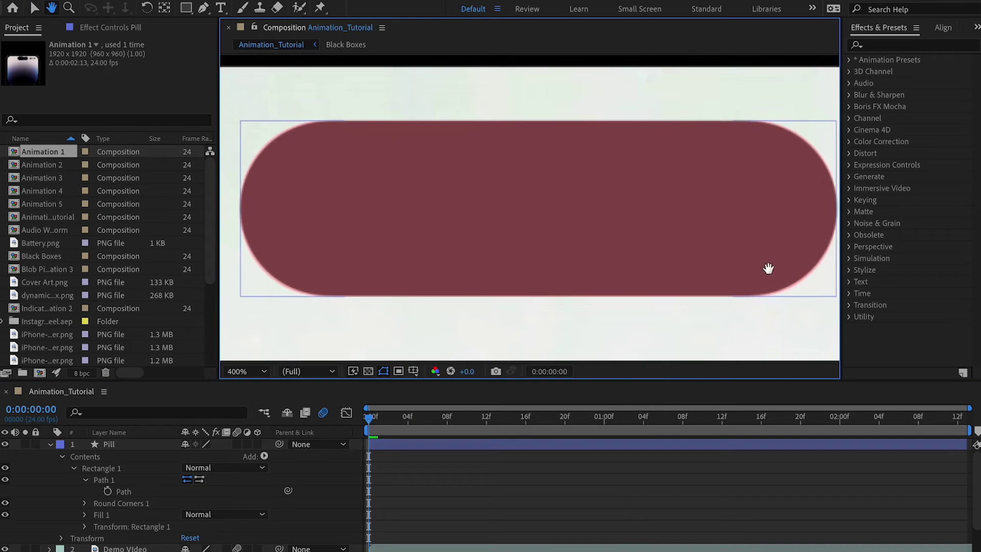
left_click(108, 491)
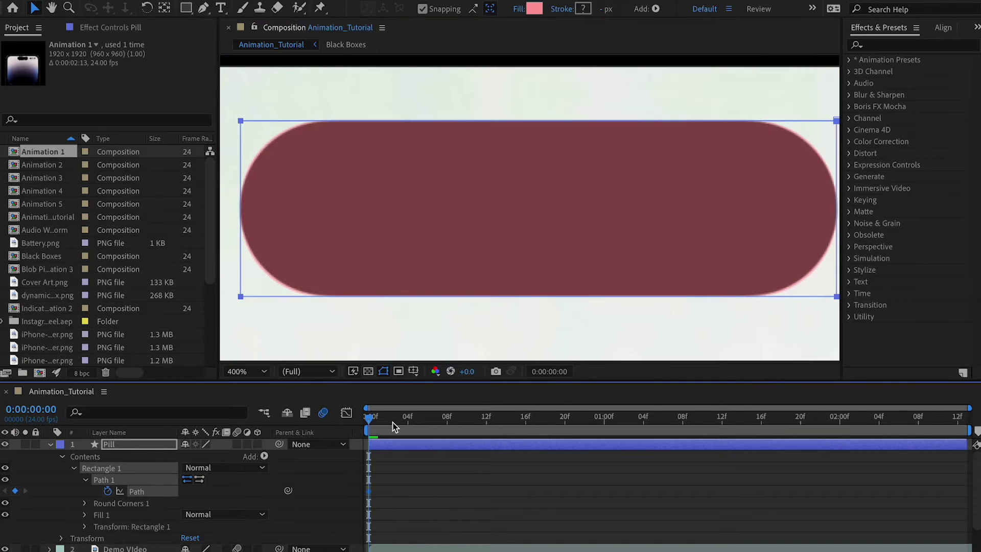
Move the playhead to 0:00:00:03 and shift the Pill's Path keyframe to that frame.
left_click_drag(393, 232, 604, 235)
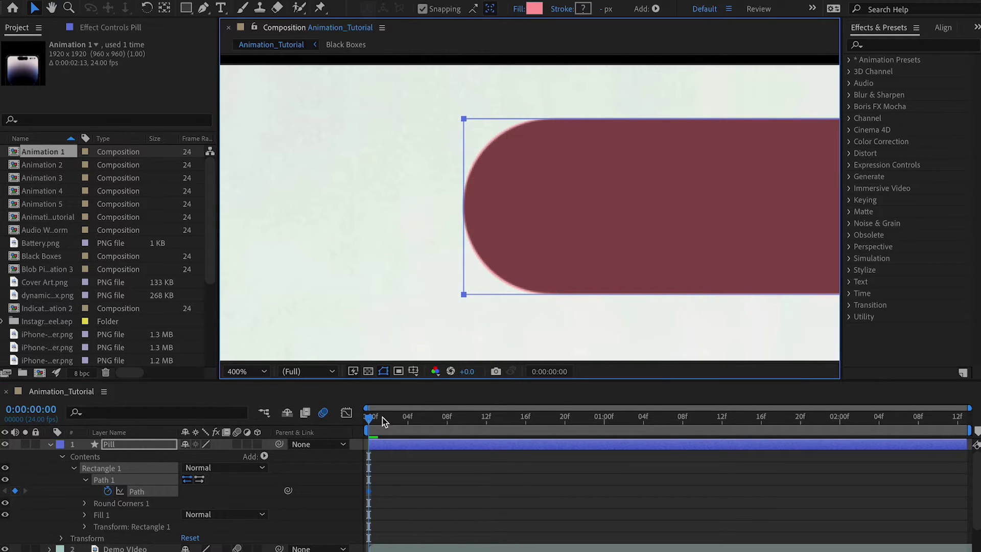
left_click_drag(373, 420, 397, 426)
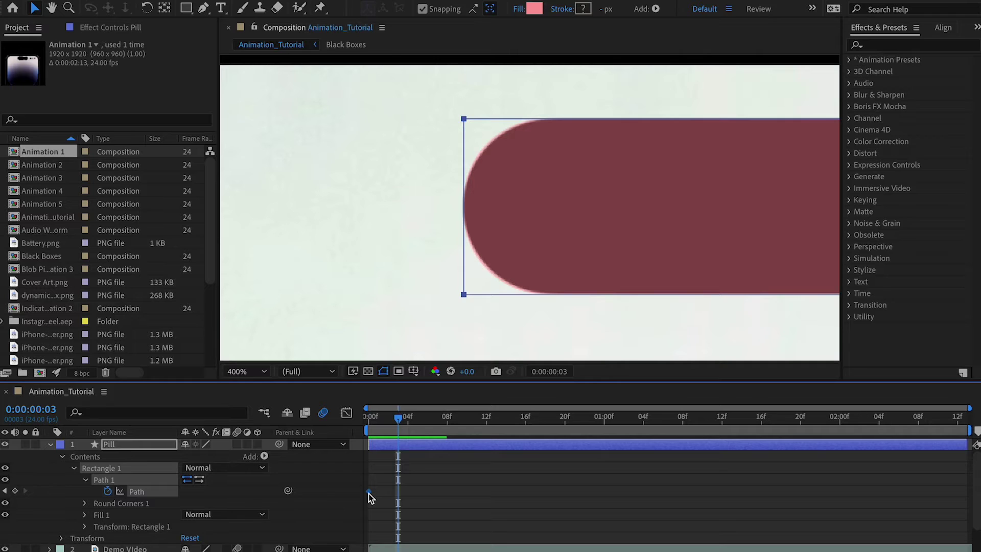
left_click_drag(369, 492, 400, 492)
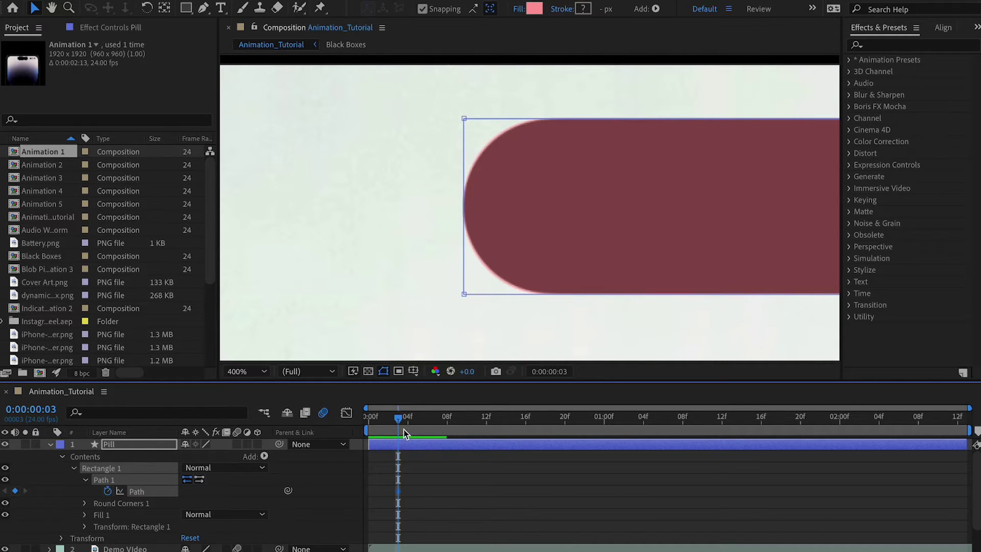
Move the playhead to 0:00:00:12 and add a Path keyframe for the Pill there.
left_click_drag(397, 417, 486, 419)
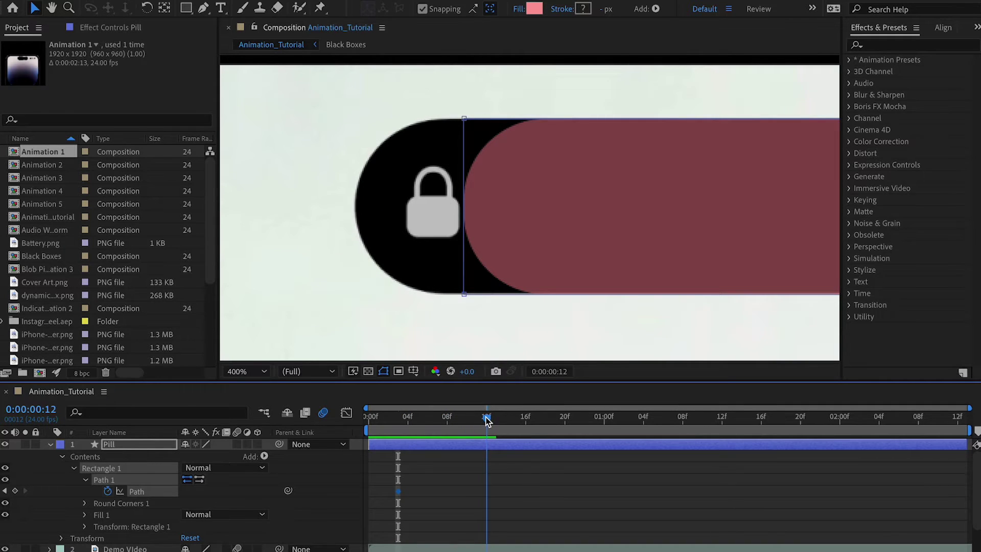
left_click(488, 419)
left_click(16, 491)
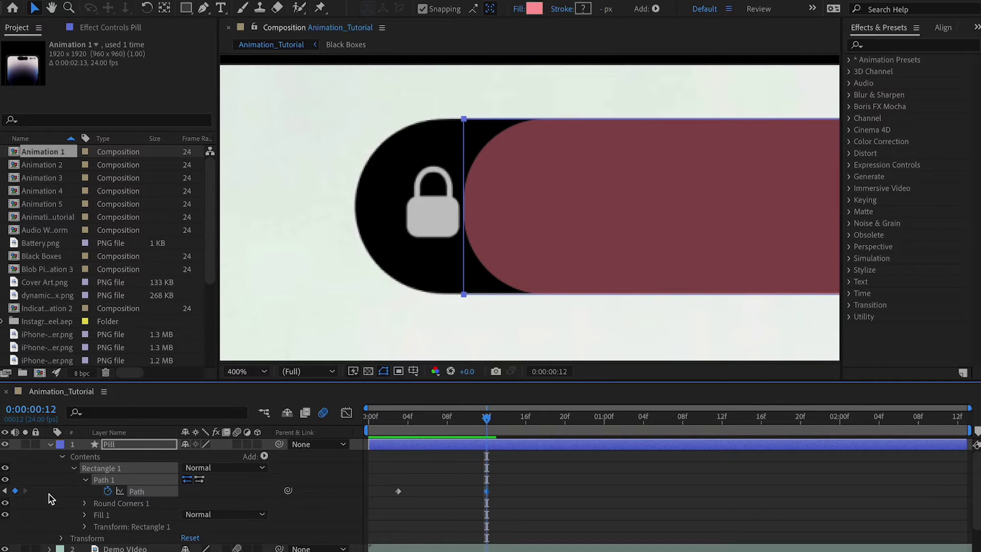
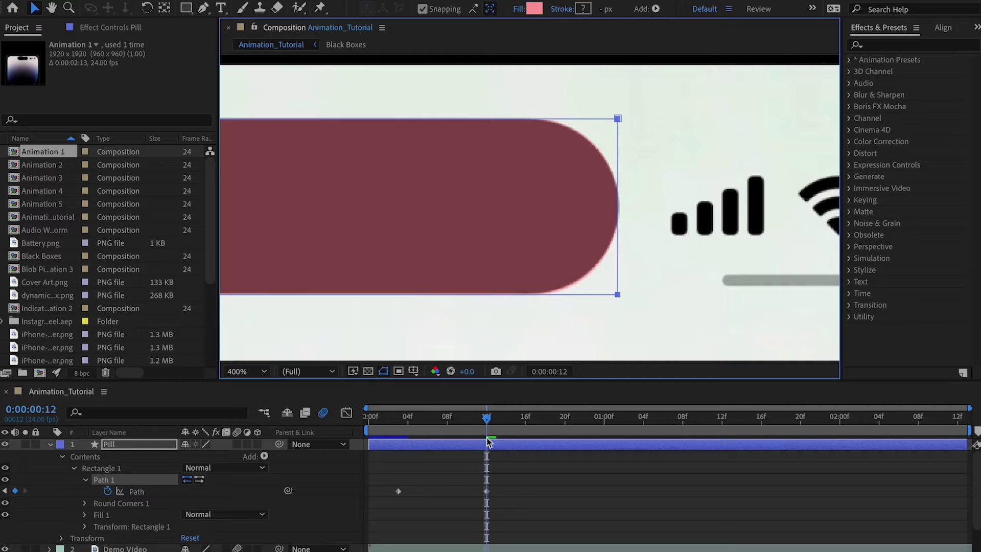
Delete the stray Path keyframe at 0:00:00:13 and check the pill's fit over the demo pill at 0:00:00:12.
key("Page_Down")
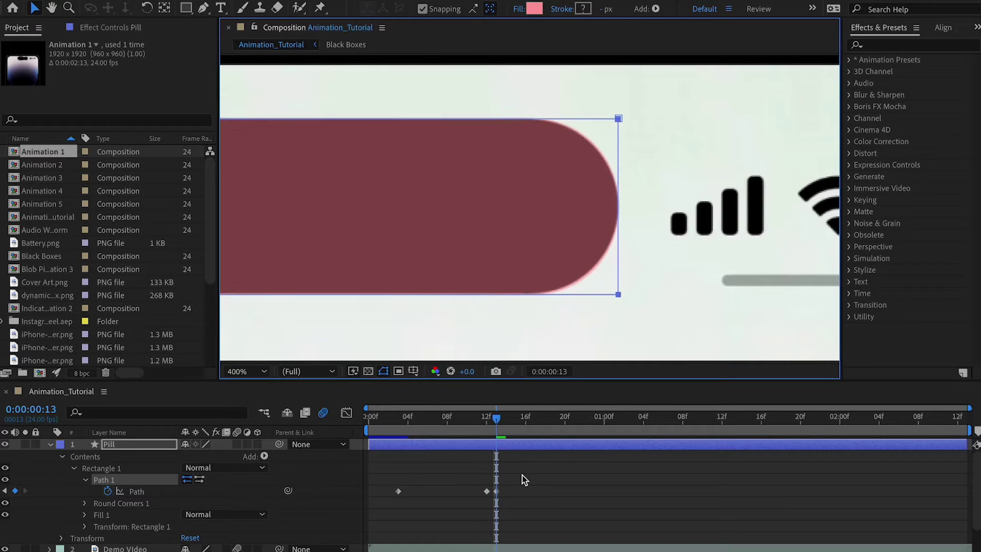
left_click(496, 492)
key("Delete")
key("Page_Up")
scroll(619, 207, "up", 1)
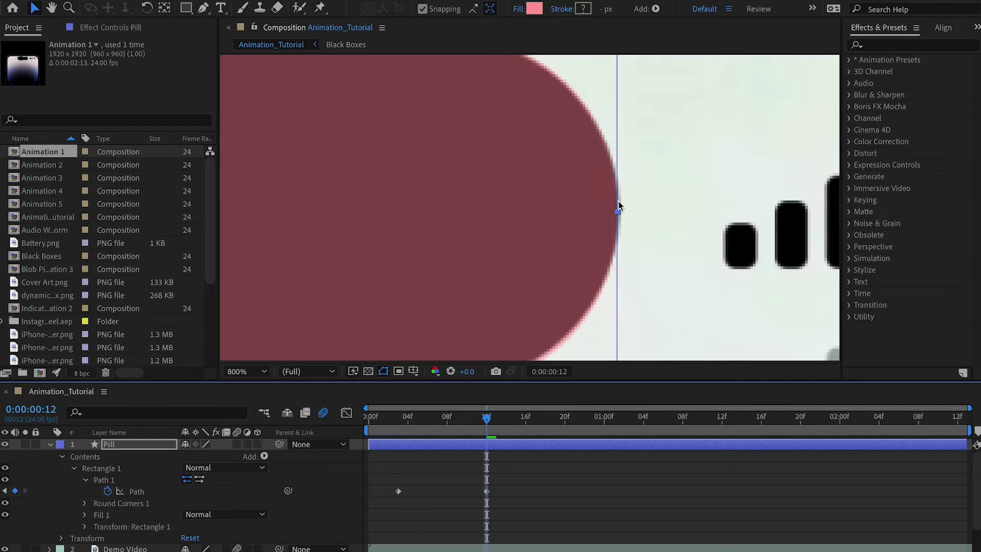
scroll(617, 207, "down", 2)
key("h")
key("v")
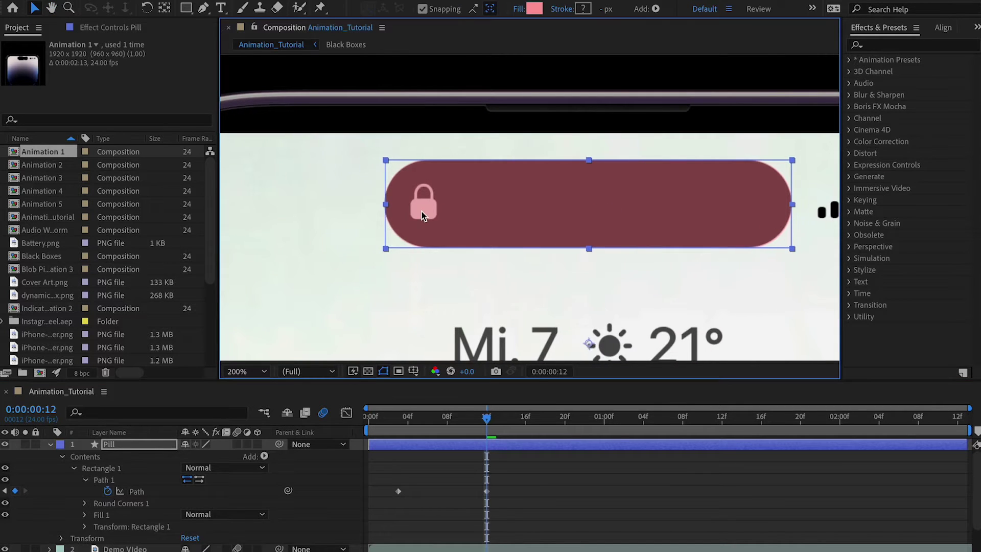
left_click_drag(563, 224, 478, 224)
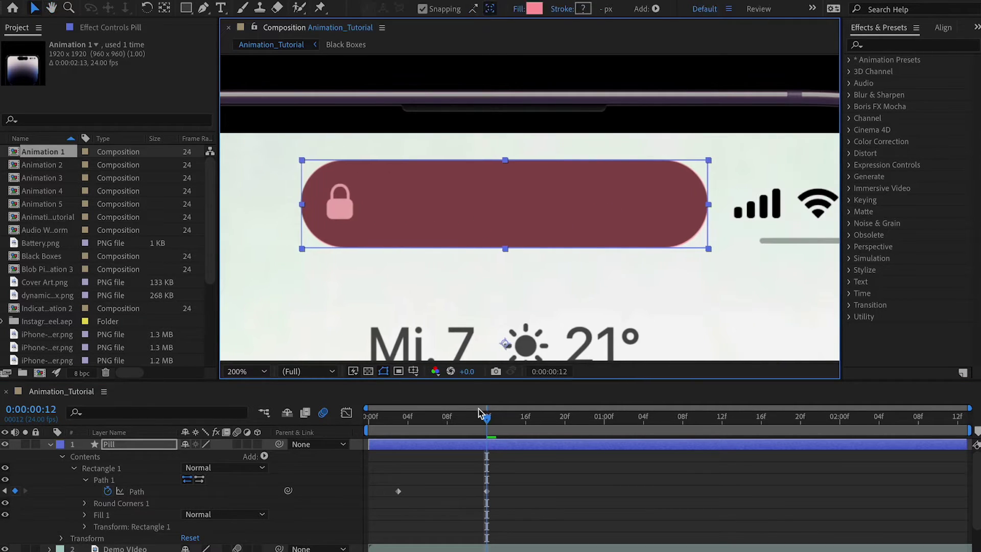
scroll(286, 179, "up", 1)
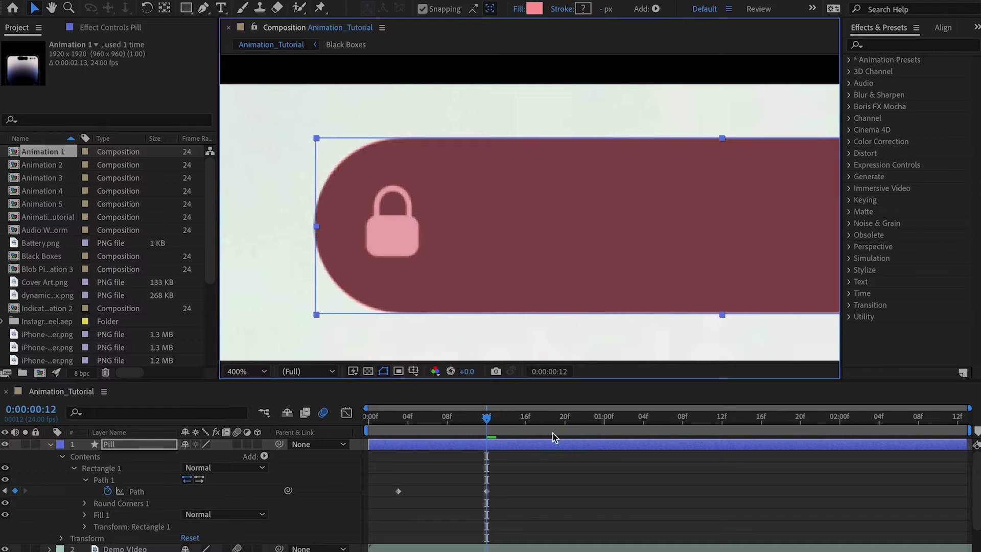
At 0:00:00:20, select the two left-hand points of Path 1 and nudge them inward to the demo pill's left end.
left_click_drag(488, 419, 571, 426)
scroll(318, 227, "up", 1)
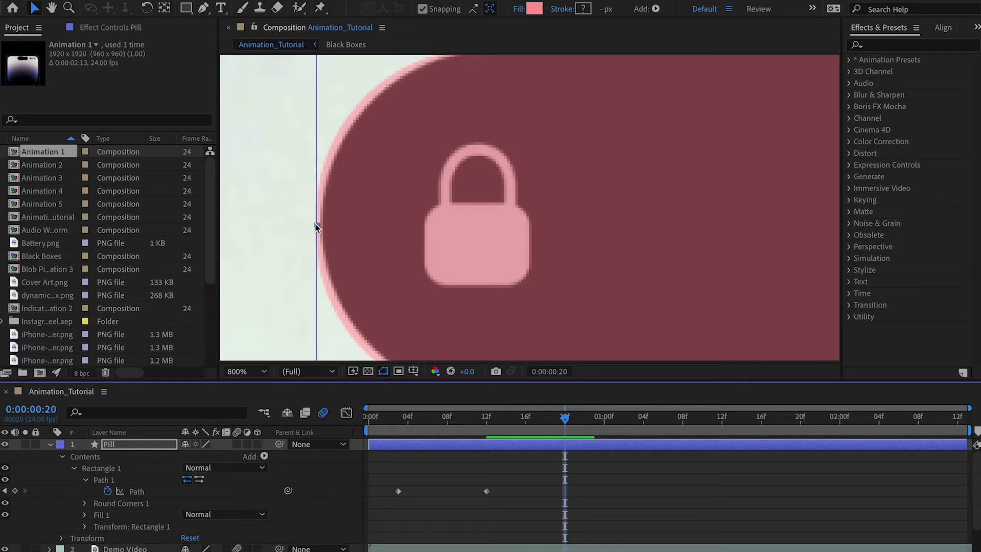
scroll(315, 224, "down", 1)
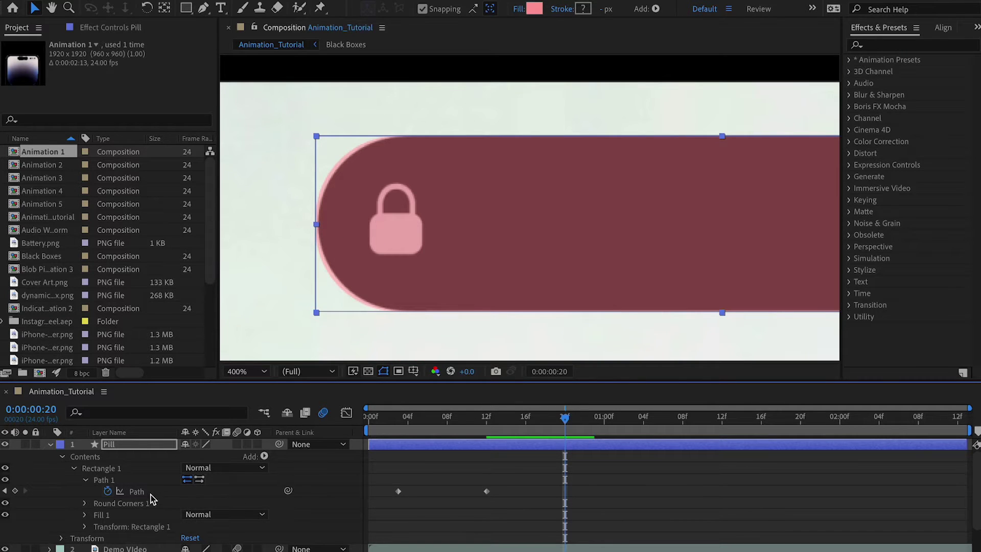
left_click_drag(271, 118, 335, 319)
key("Right")
key("Right")
key("Right")
key("Right")
key("Right")
key("Right")
key("Right")
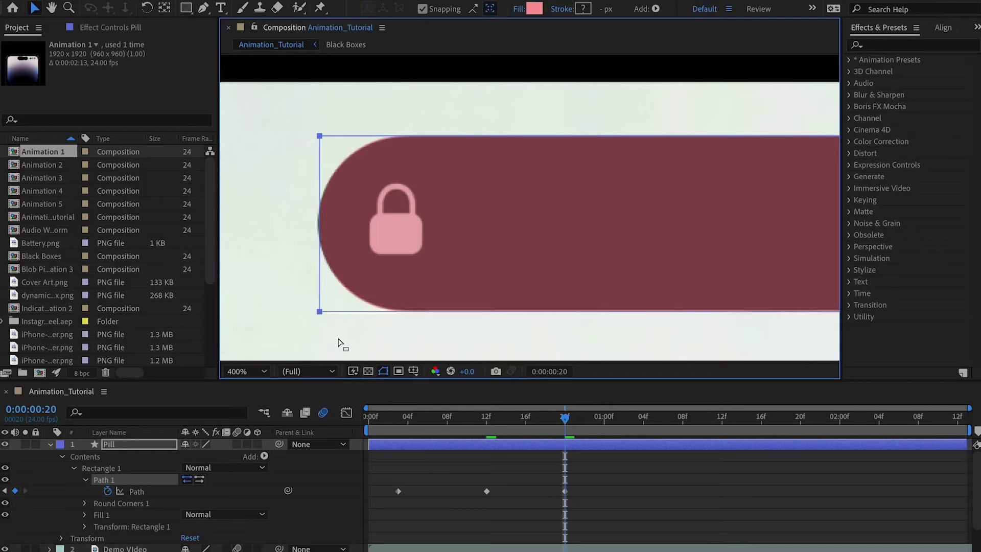
Select the two right-hand points of Path 1 and fit them to the demo pill's right end at 0:00:00:20.
scroll(370, 254, "right", 10)
left_click_drag(472, 103, 598, 348)
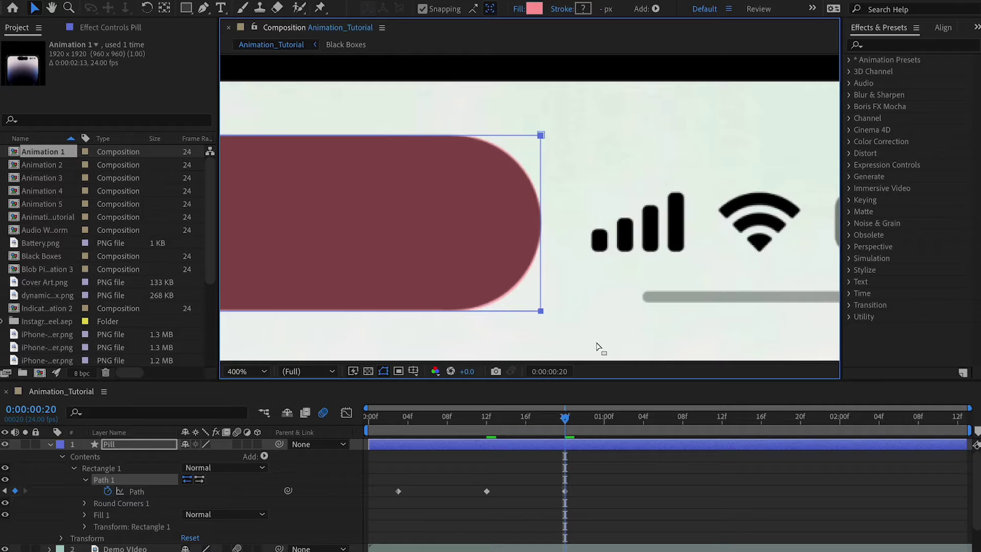
left_click_drag(372, 267, 620, 256)
scroll(619, 258, "down", 2)
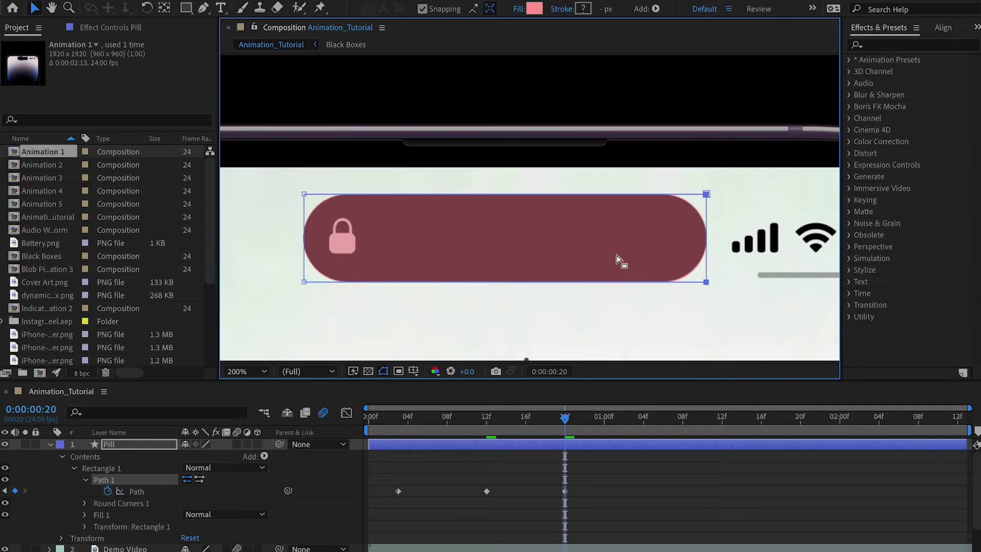
Set the Pill layer's Opacity to 100% and solo the layer at 0:00:00:00.
left_click(102, 443)
key("t")
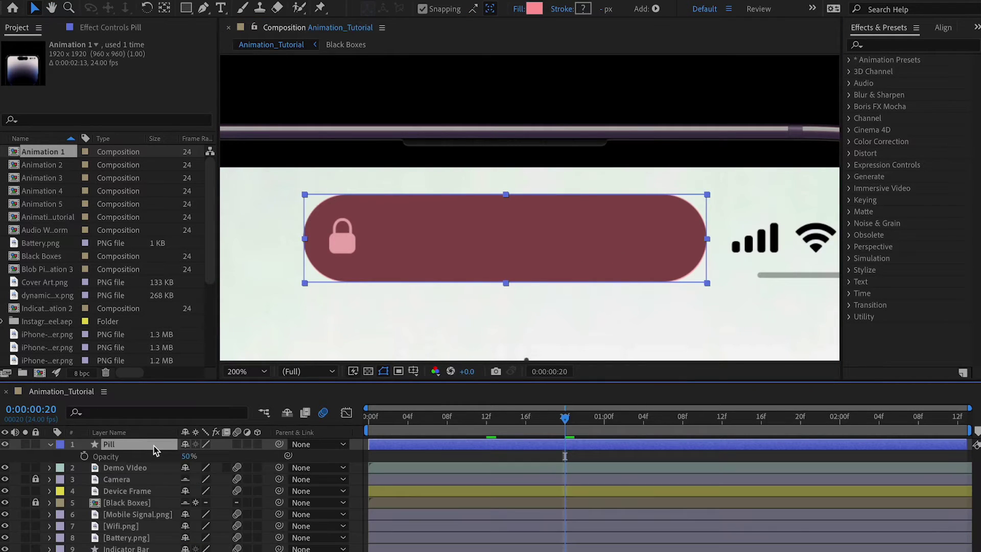
left_click_drag(181, 457, 508, 467)
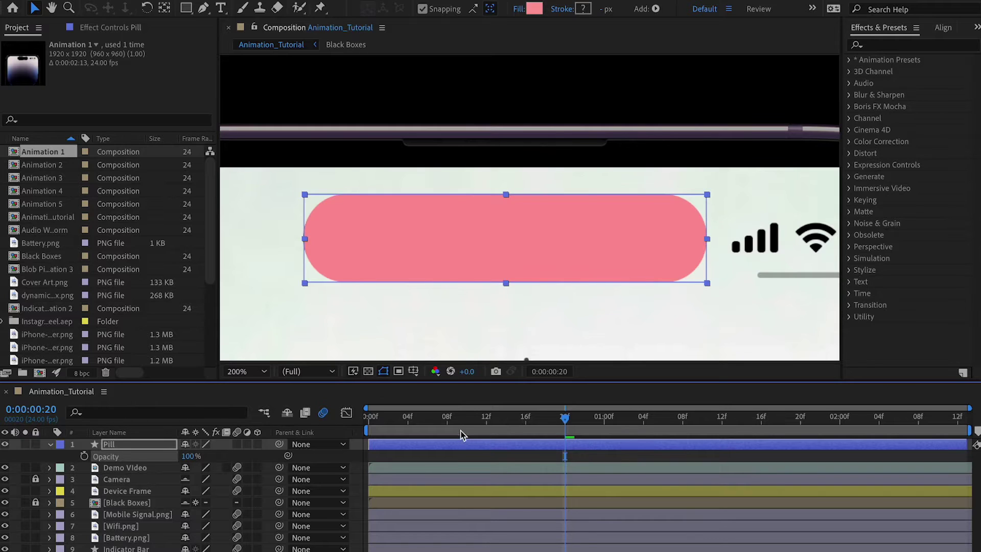
key("Home")
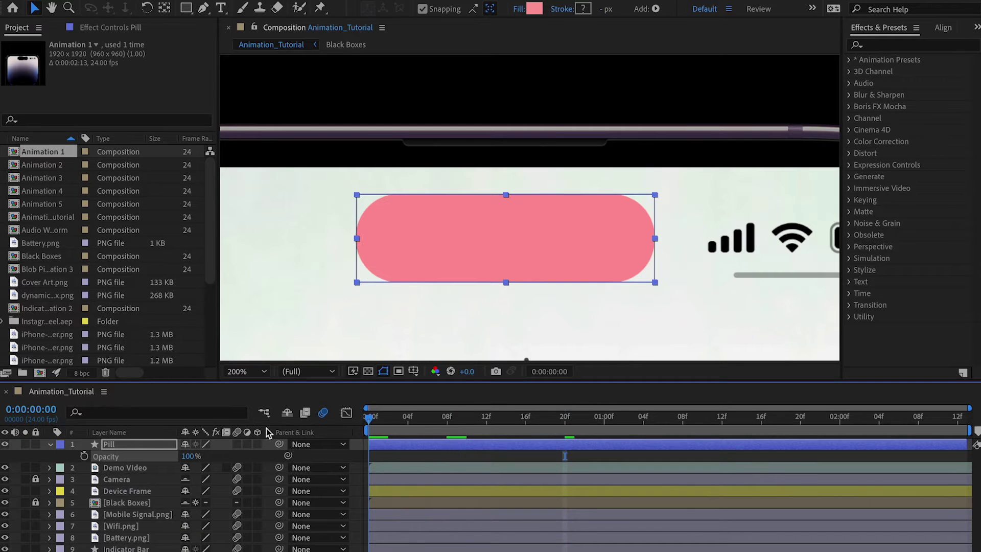
left_click(26, 444)
left_click(292, 317)
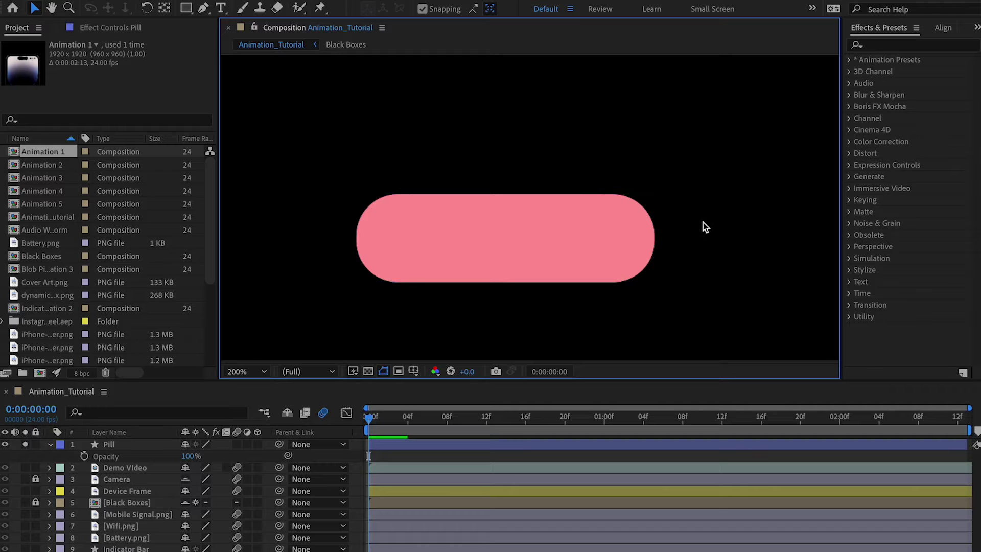
Expand the Pill's Rectangle 1 contents and set the Round Corners 1 Radius to 65.
left_click(115, 444)
left_click(49, 444)
left_click(62, 468)
left_click(62, 456)
left_click(80, 472)
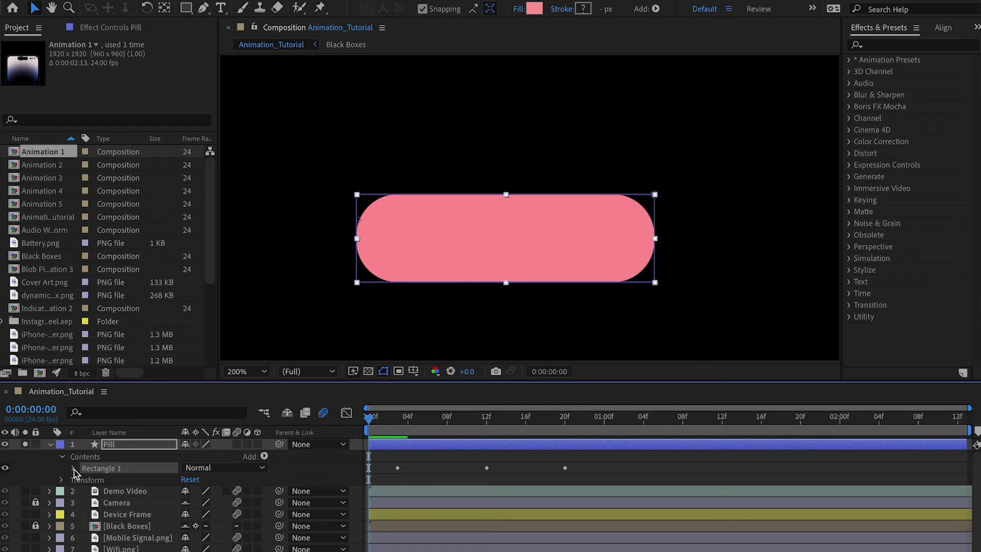
left_click(75, 470)
left_click(85, 491)
left_click(196, 503)
type("65")
key("Return")
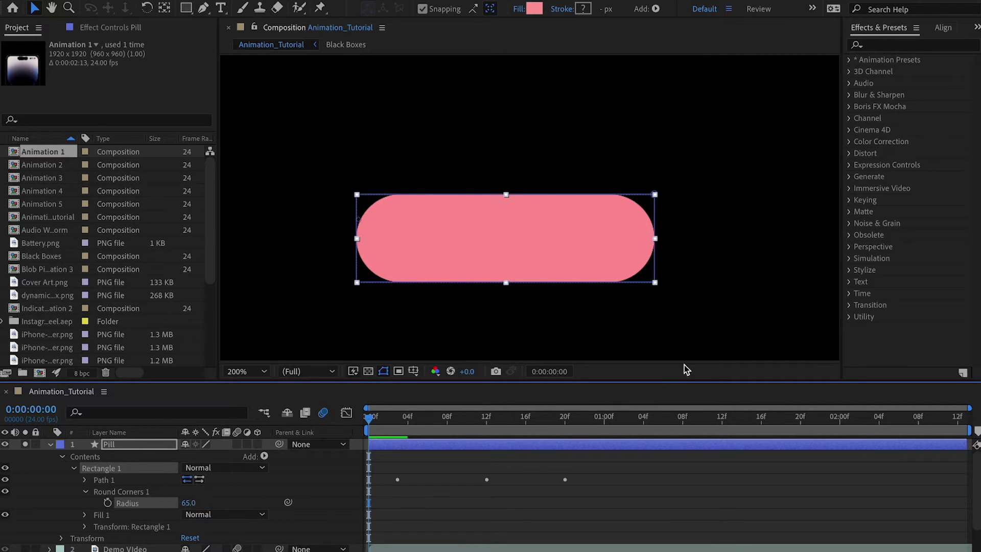
Set the Round Corners 1 Radius to 64 and show only the Pill's keyframed Path property.
left_click(701, 341)
left_click(189, 503)
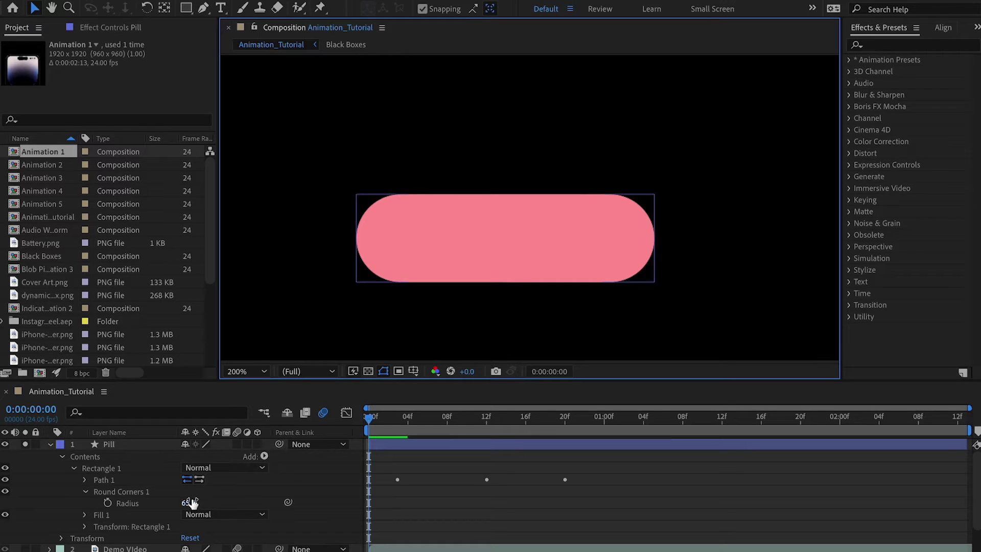
key("Return")
key("ctrl+shift+a")
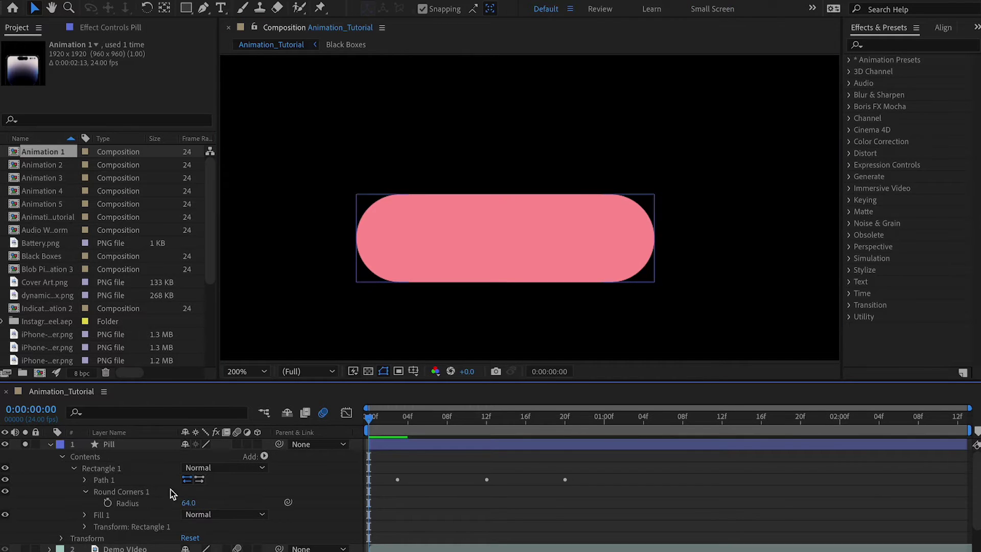
left_click(50, 444)
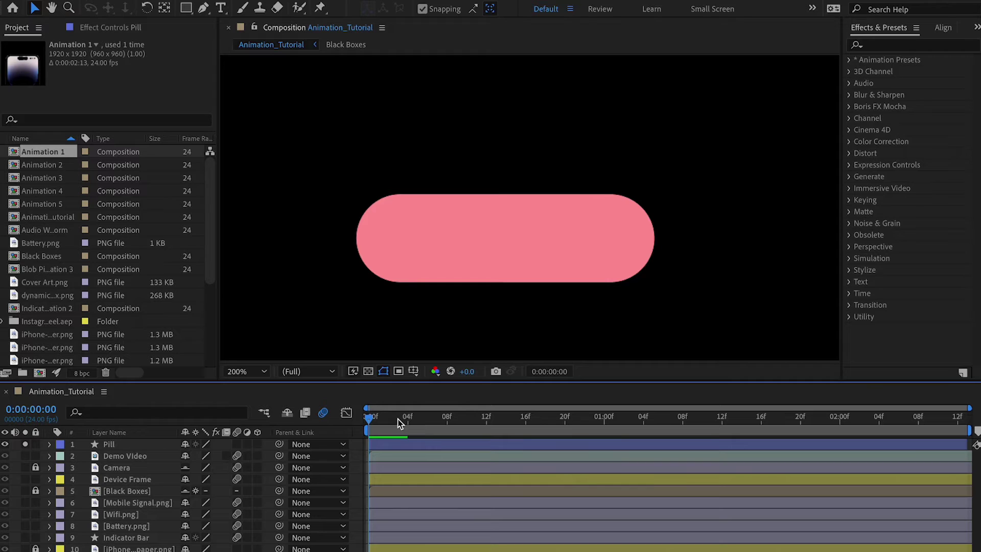
key("u")
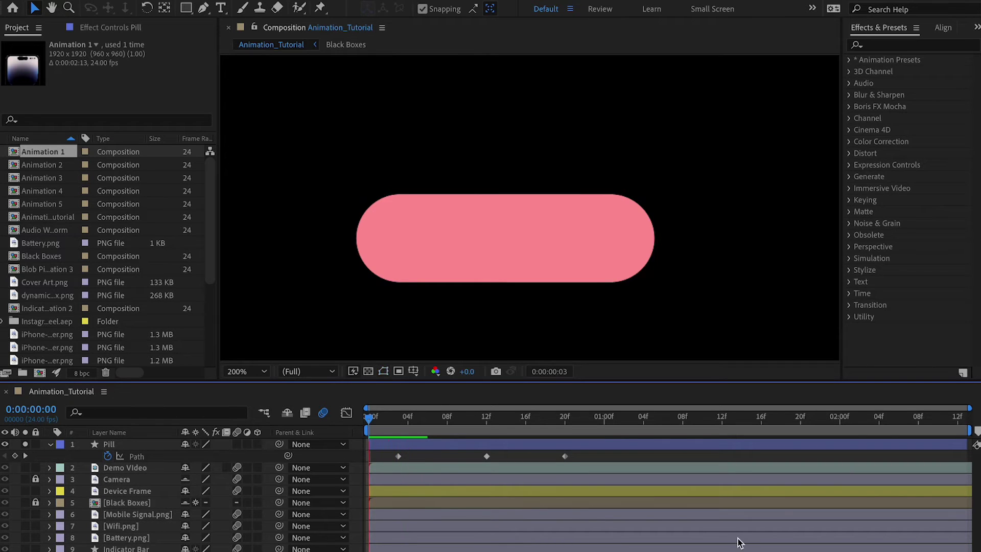
Set the composition preview resolution to Half and play back the Pill's animation.
left_click(315, 372)
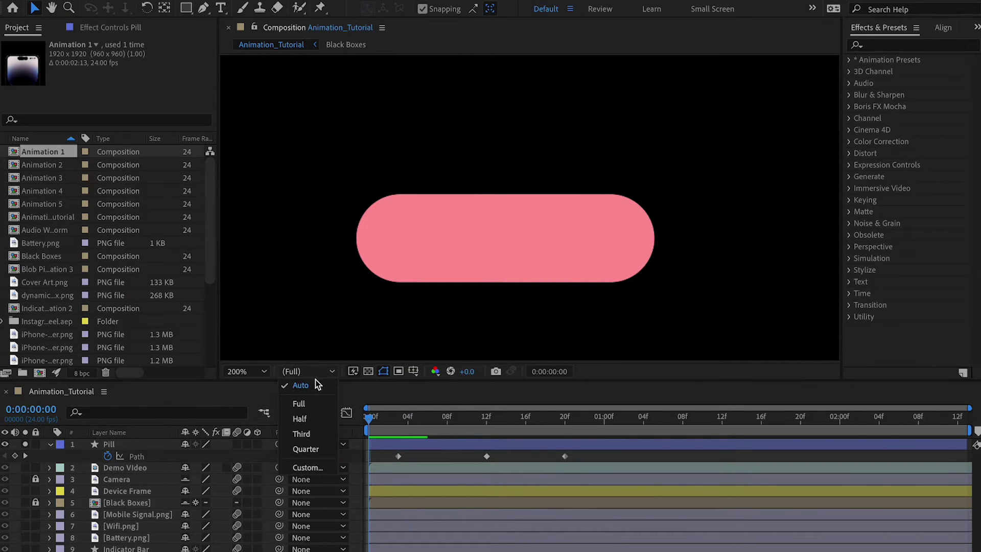
left_click(314, 418)
left_click(274, 424)
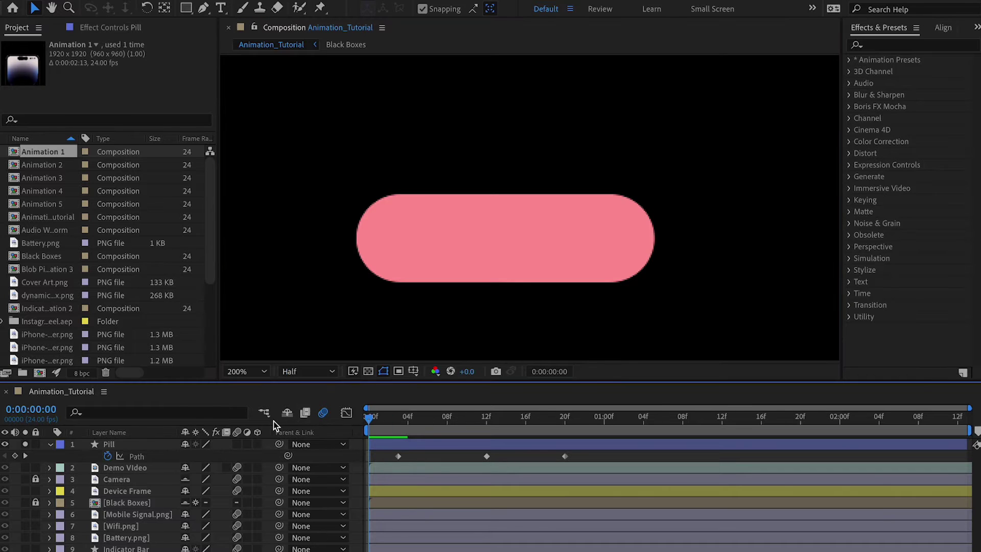
key("space")
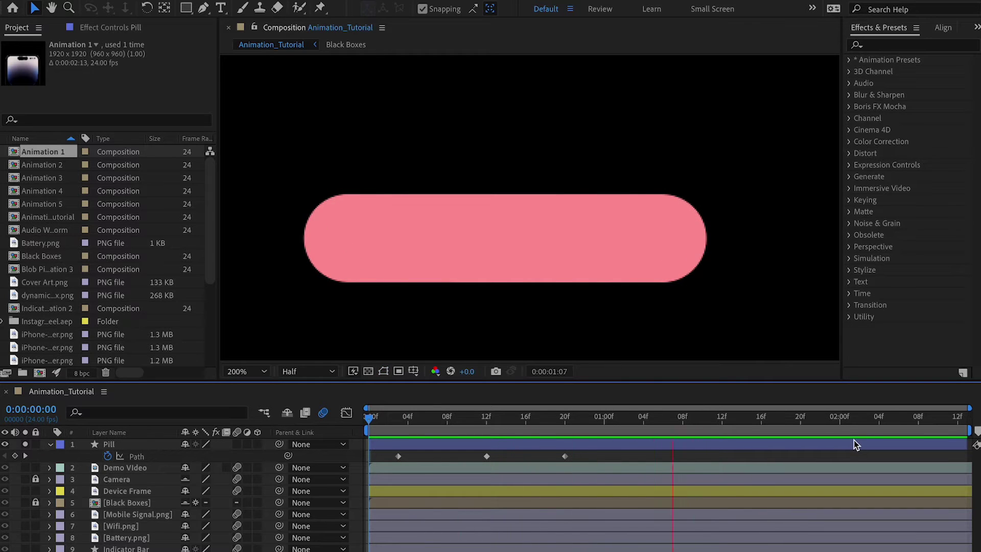
key("space")
Select all three of the Pill's Path keyframes and apply Easy Ease to them.
left_click(398, 456)
left_click_drag(384, 457, 614, 445)
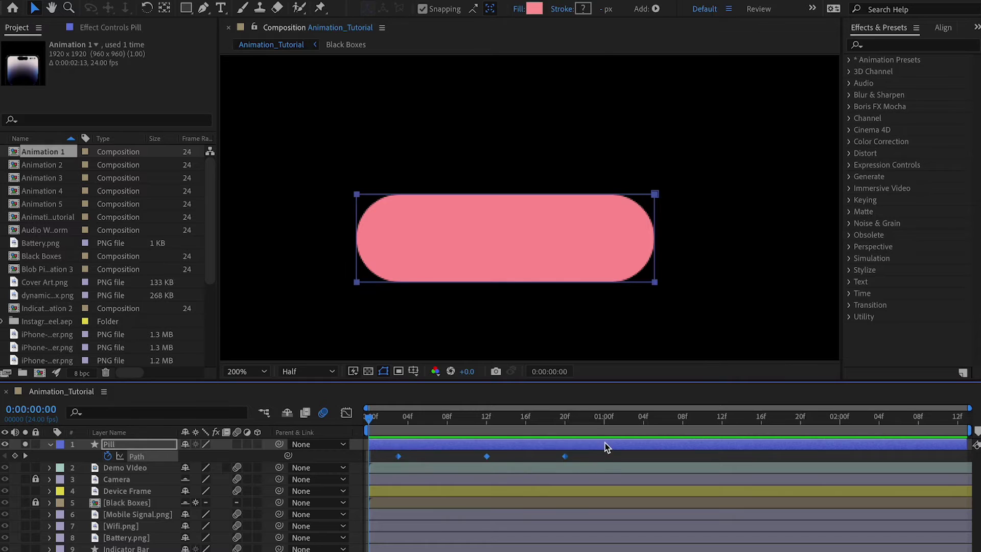
right_click(487, 456)
mouse_move(562, 550)
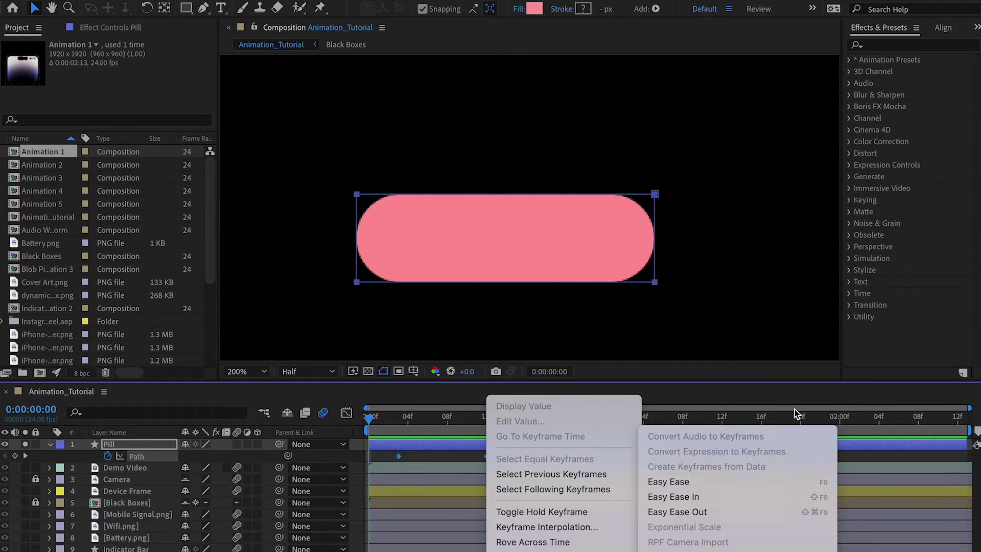
left_click(751, 415)
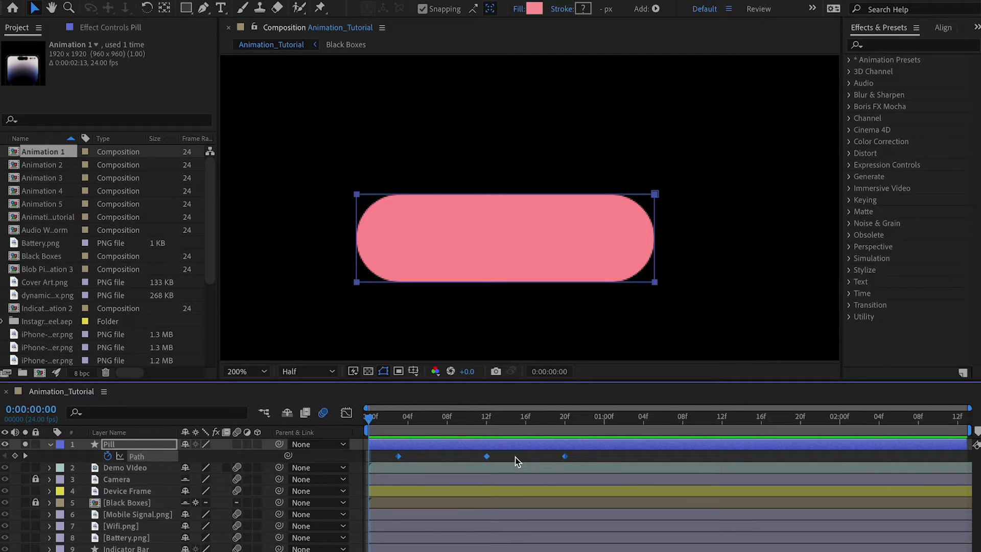
key("F9")
left_click(345, 412)
left_click(345, 412)
Unsolo the Pill and set its Opacity to 50% to compare it with the demo pill at 0:00:00:05.
left_click_drag(389, 420, 428, 417)
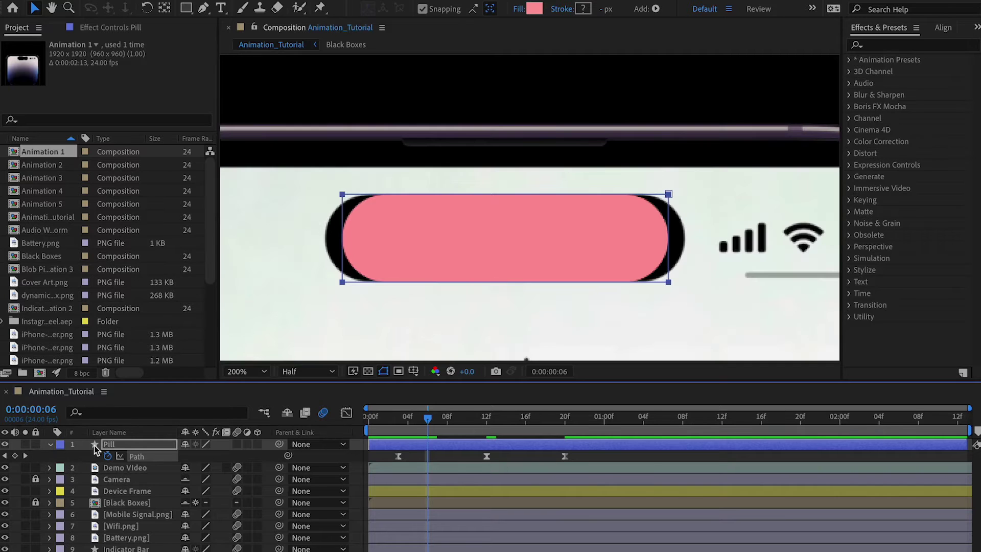
key("alt+shift+t")
left_click(189, 456)
type("50")
key("Return")
left_click_drag(408, 417, 418, 417)
left_click(443, 447)
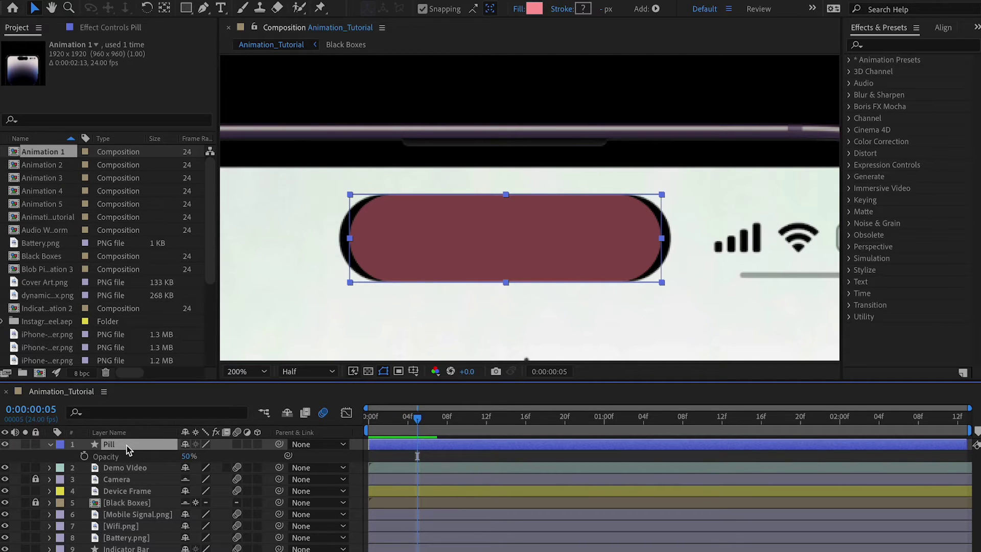
Show the Pill's Path keyframes, return the playhead to 0:00:00:03, and display the Path's speed curve in the Graph Editor.
key("u")
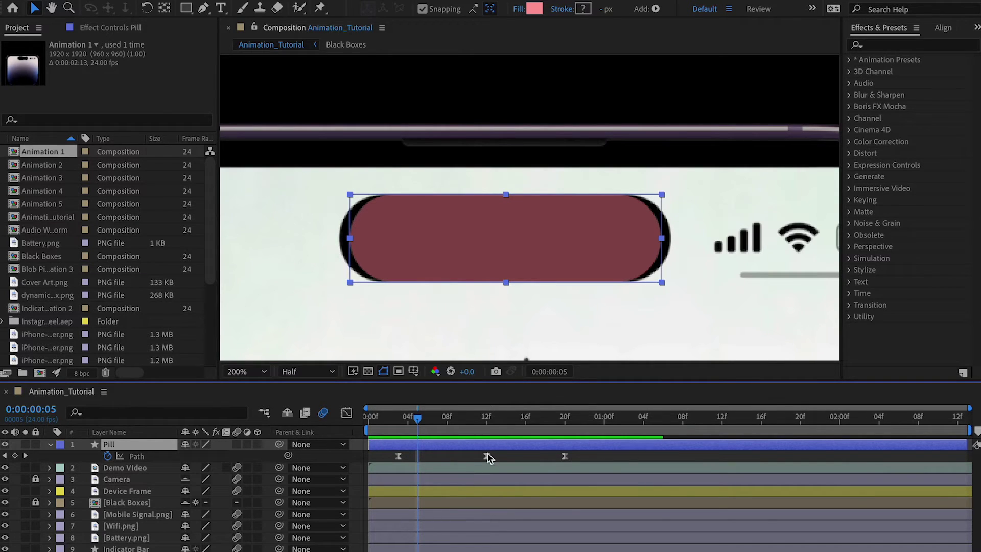
left_click(391, 416)
left_click_drag(391, 417, 407, 427)
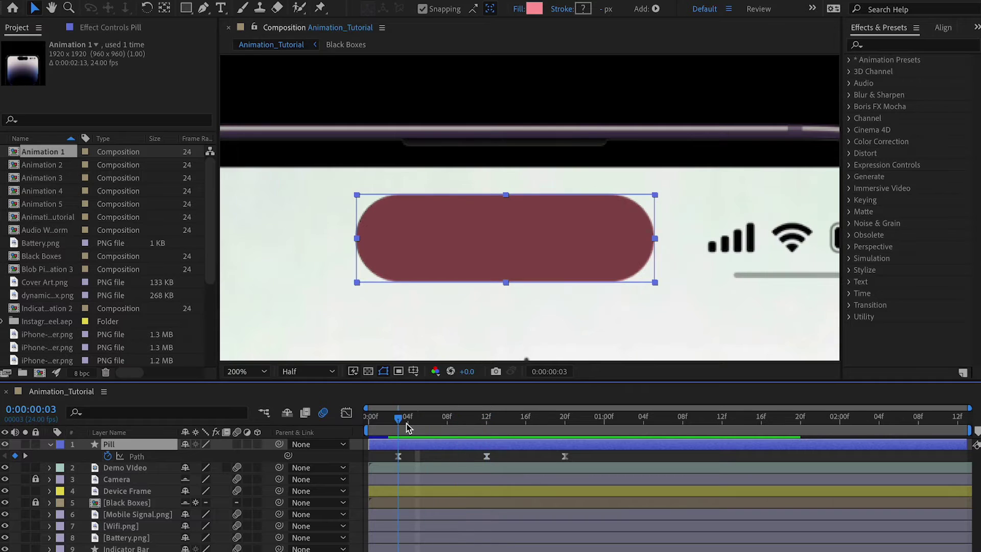
left_click(346, 412)
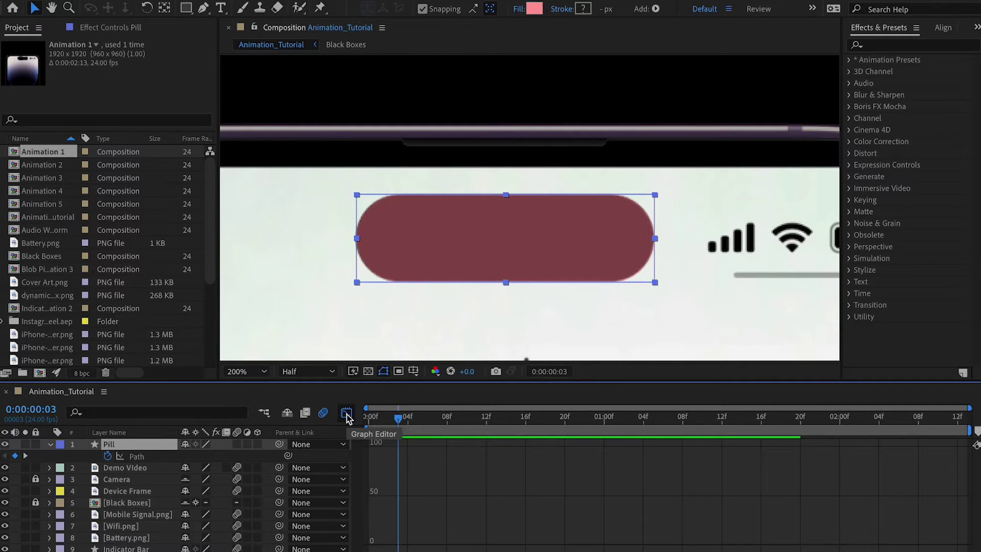
left_click(134, 457)
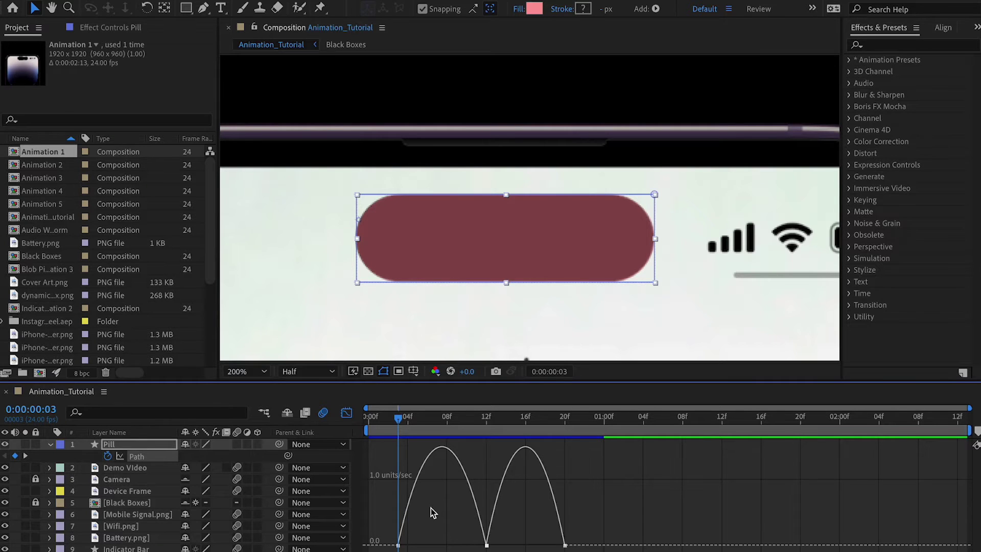
With the playhead at 0:00:00:06, lengthen the incoming influence of the Pill's Path keyframe at 0:00:00:12 to about 86% in the speed graph.
right_click(436, 486)
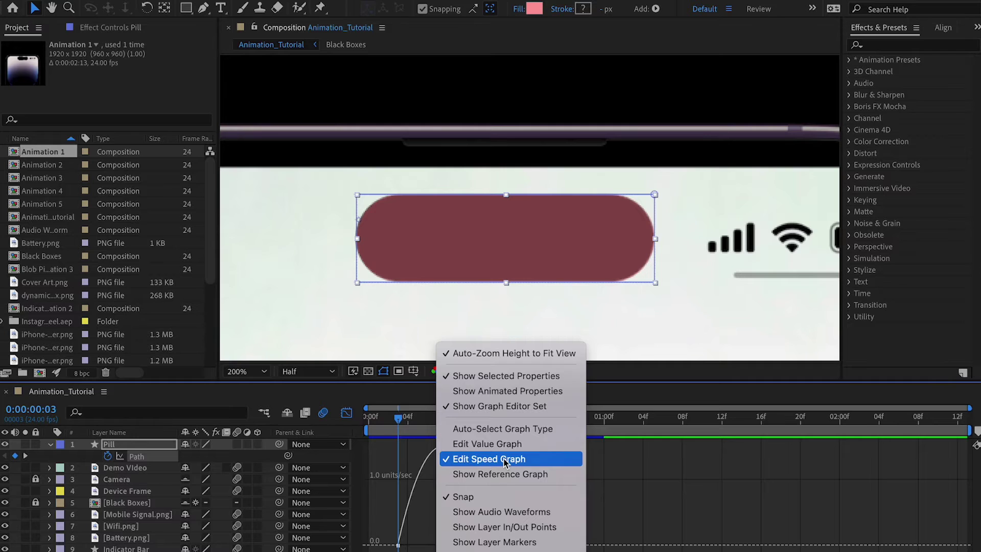
left_click(375, 507)
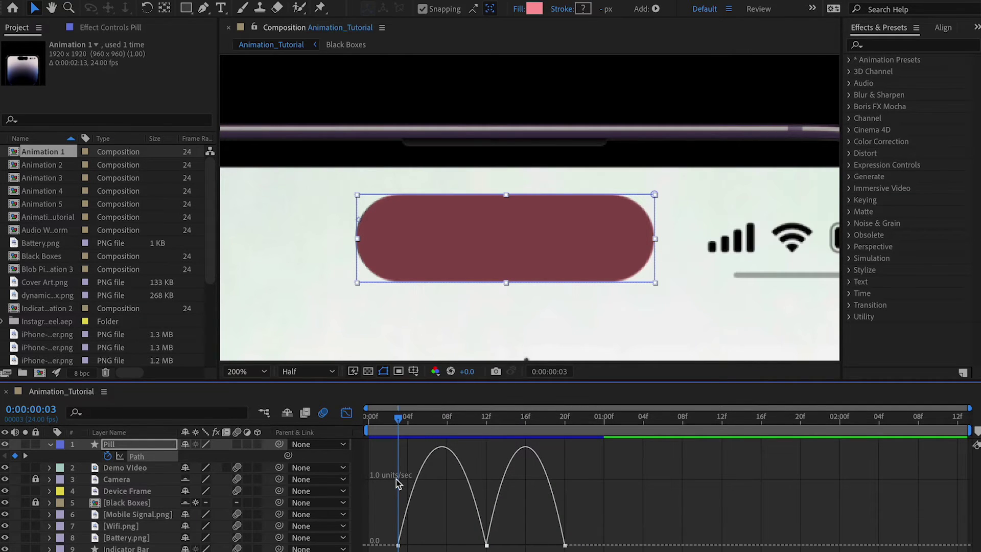
mouse_move(398, 545)
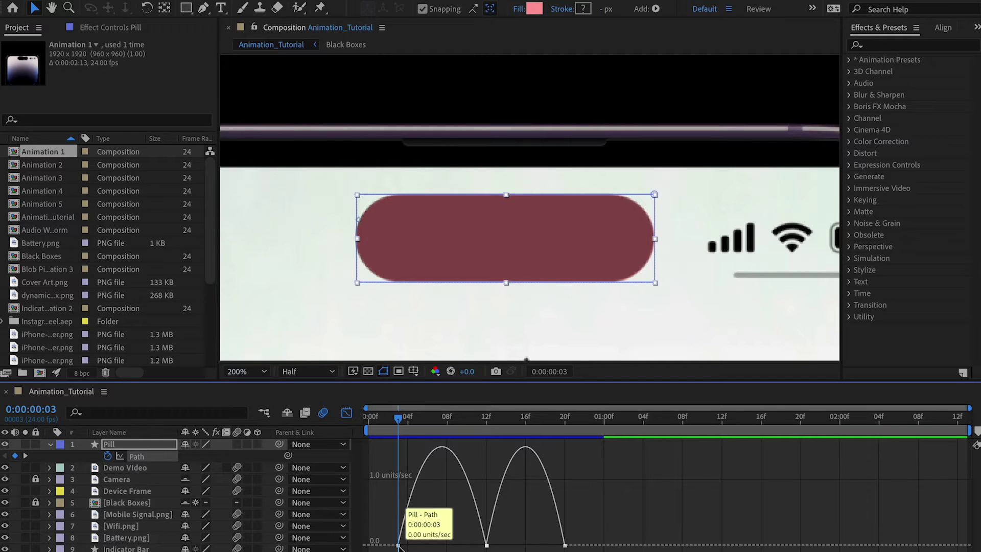
double_click(489, 543)
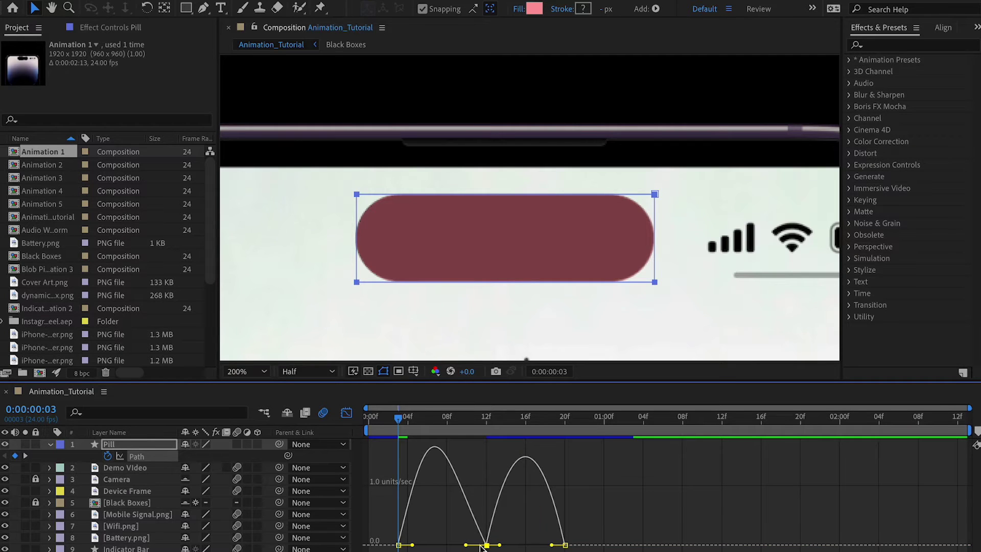
left_click_drag(423, 422, 428, 419)
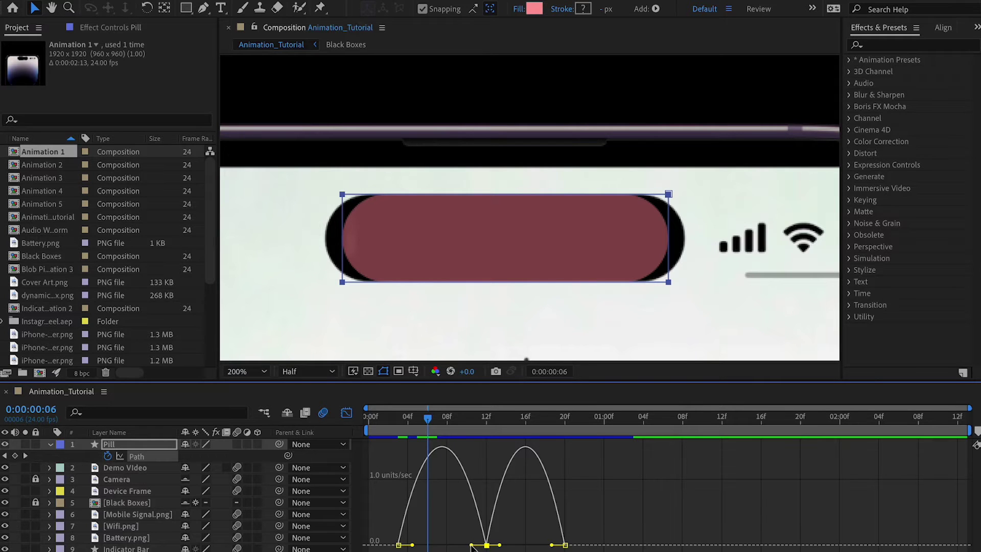
left_click_drag(471, 545, 448, 545)
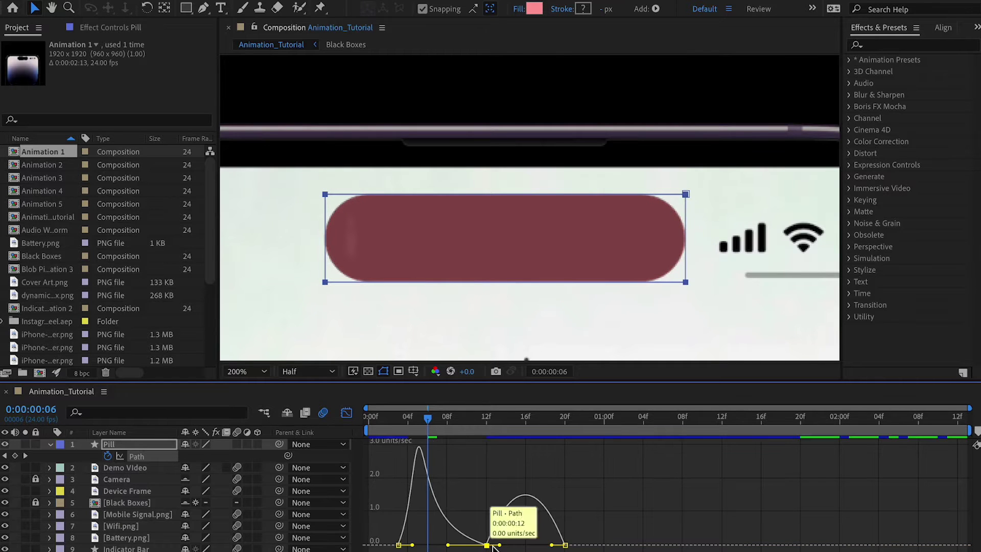
Compare the Pill with the demo pill up to 0:00:00:07 and inspect the velocity settings of the Path keyframes at 0:00:00:12 and 0:00:00:03.
mouse_move(425, 422)
left_mouse_down()
mouse_move(405, 422)
mouse_move(449, 422)
mouse_move(398, 425)
mouse_move(422, 427)
left_mouse_up()
mouse_move(445, 425)
left_mouse_down()
mouse_move(526, 418)
mouse_move(583, 428)
mouse_move(401, 425)
mouse_move(457, 424)
mouse_move(411, 426)
mouse_move(437, 425)
left_mouse_up()
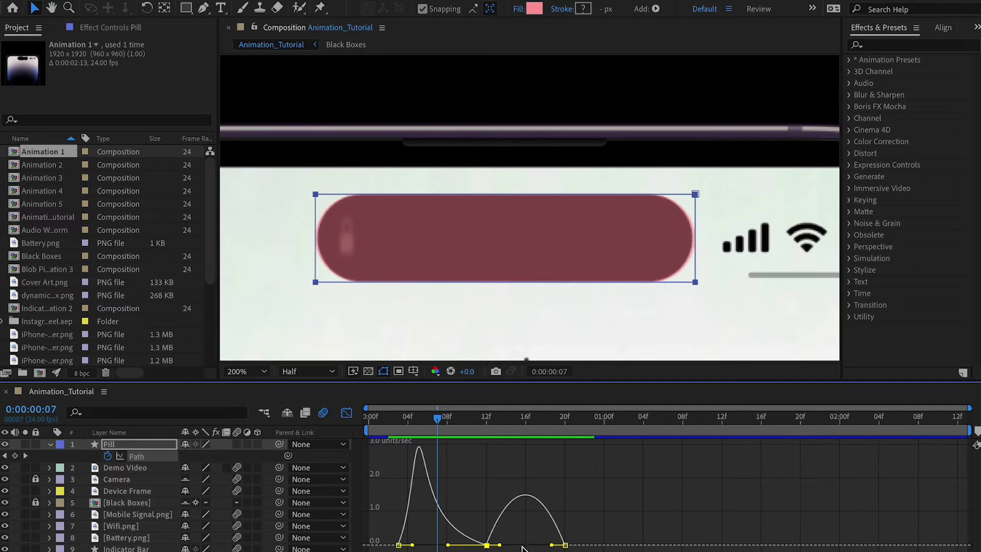
double_click(487, 544)
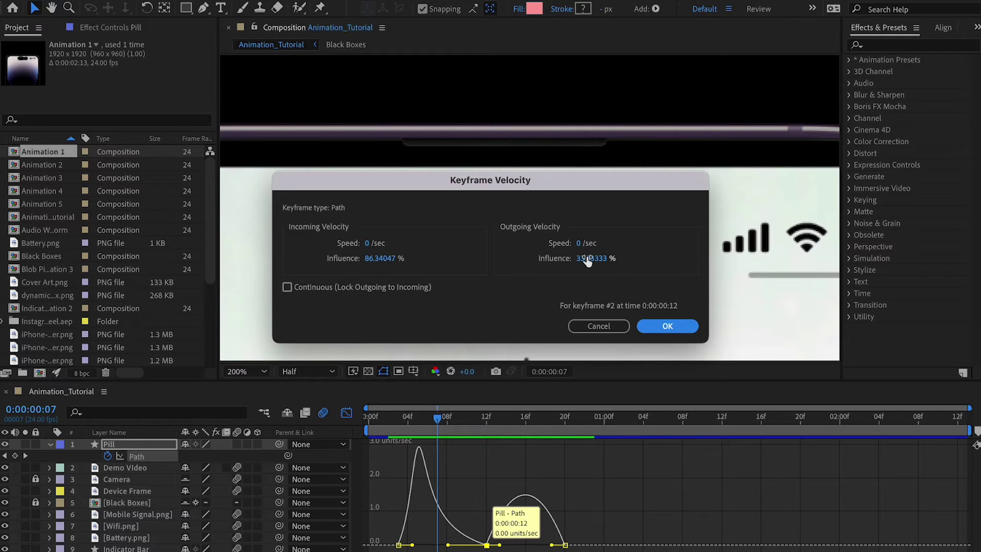
left_click(614, 329)
double_click(399, 545)
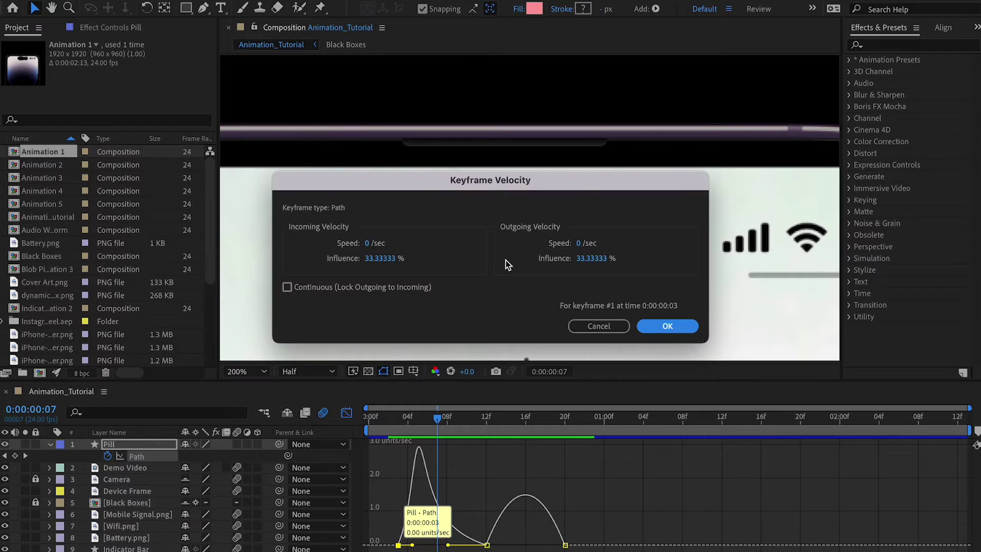
left_click(660, 327)
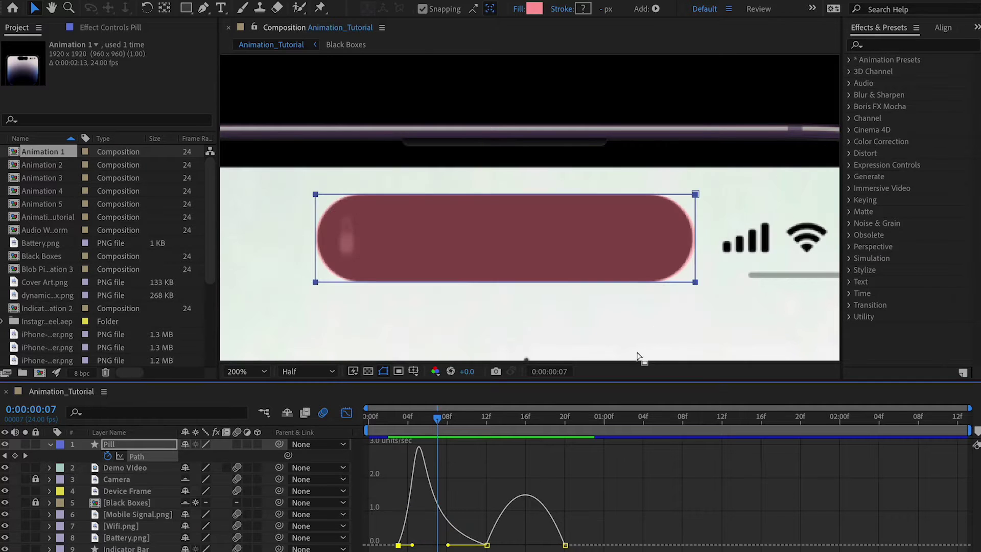
Slightly reduce the incoming influence of the Path keyframe at 0:00:00:12 in Keyframe Velocity, and compare the Pill with the demo at 0:00:00:09.
double_click(487, 545)
left_click(381, 259)
type("8")
key("Return")
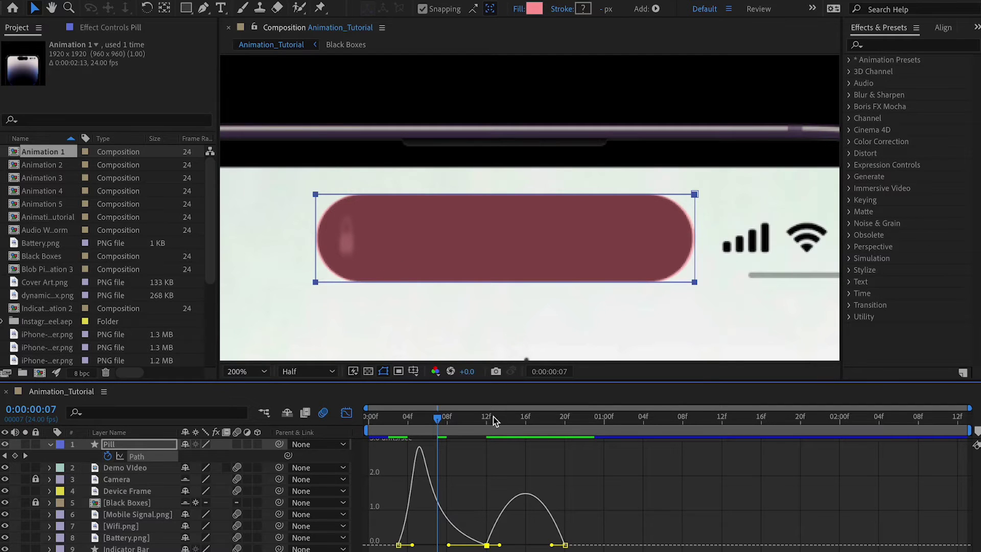
left_click_drag(409, 428, 498, 426)
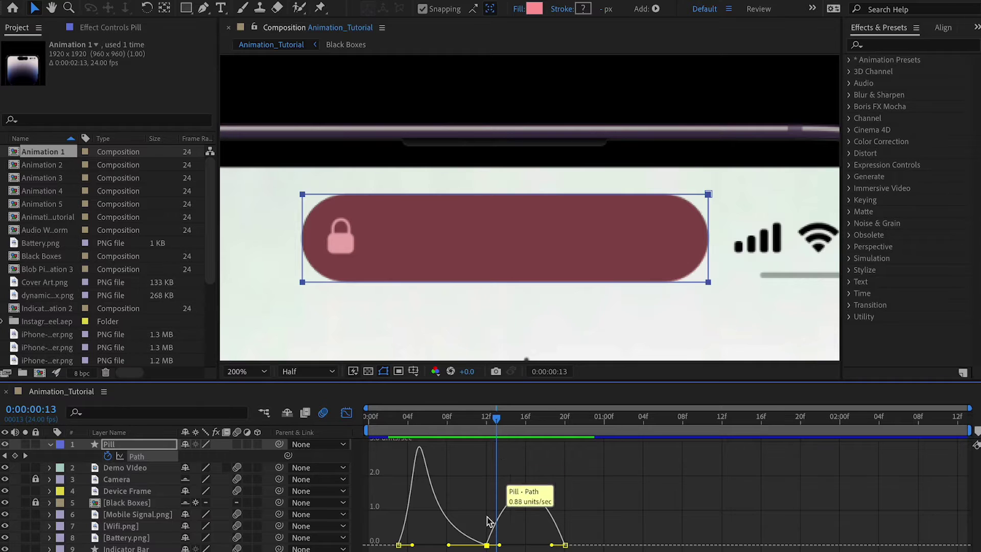
left_click_drag(499, 419, 462, 419)
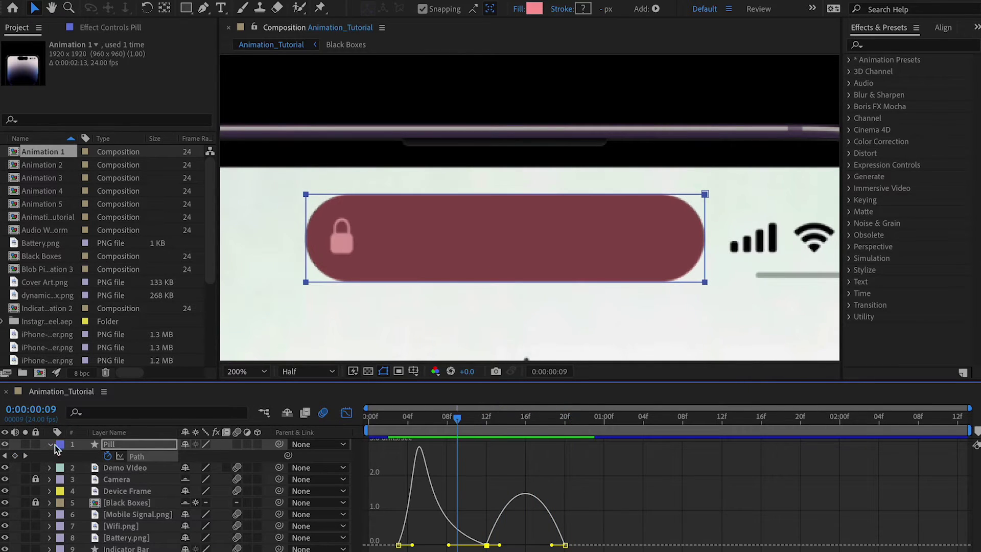
Solo the Pill, return the playhead to 0:00:00:00, and play back its eased animation.
left_click(25, 444)
left_click_drag(393, 429, 250, 418)
left_click(510, 477)
left_click(787, 222)
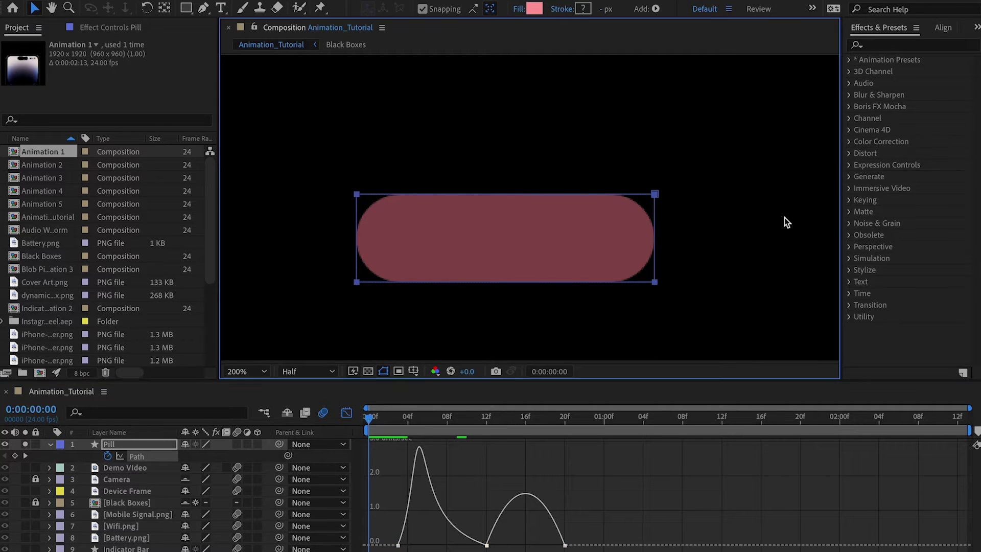
left_click(693, 121)
key("space")
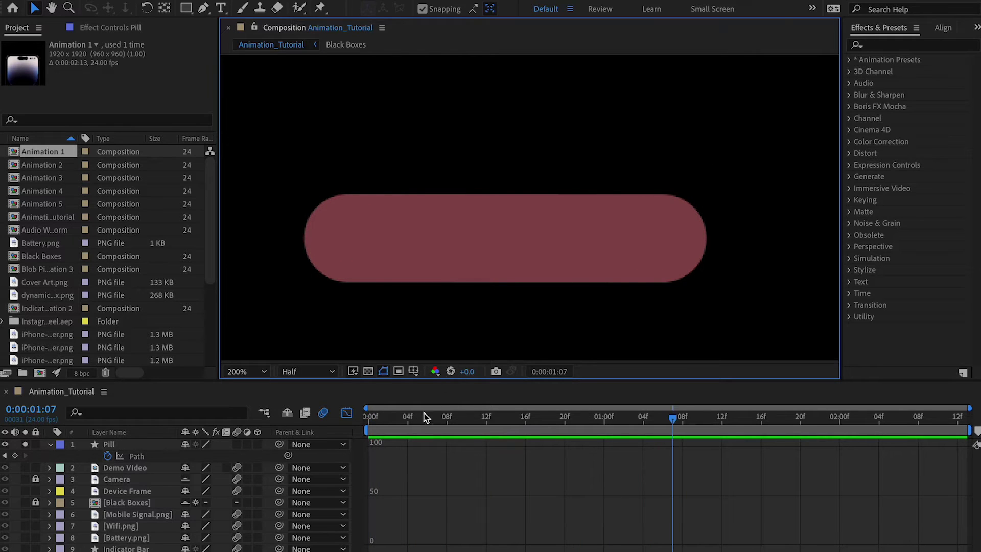
key("space")
key("space")
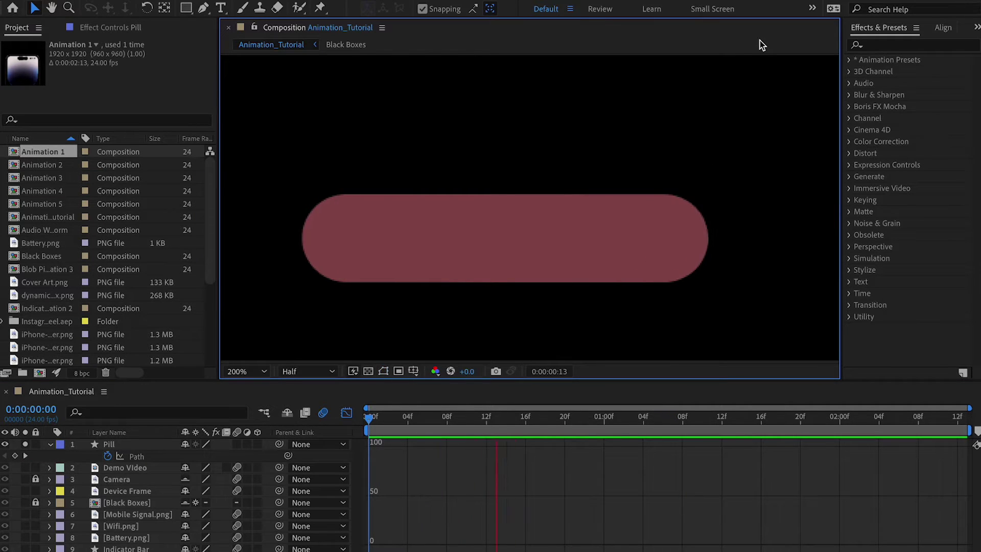
key("space")
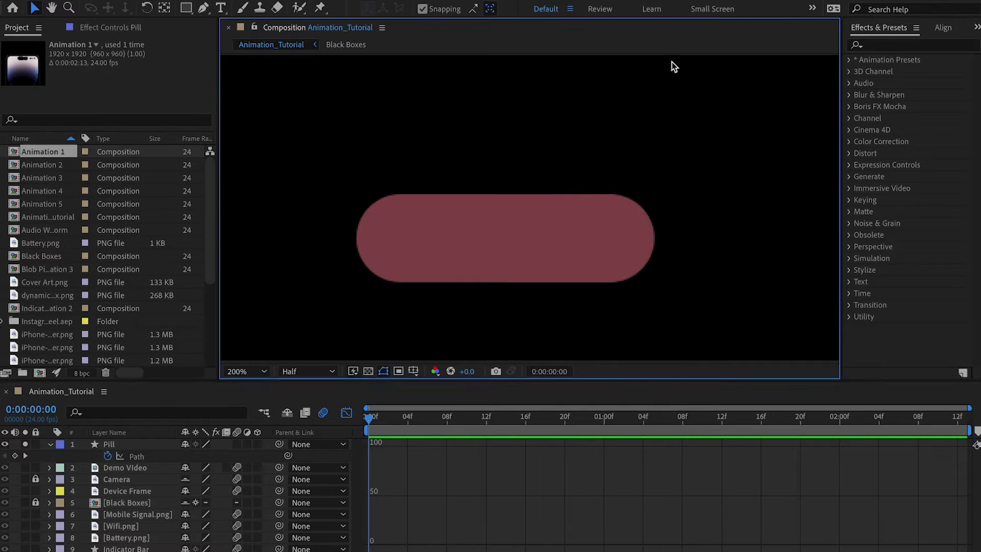
key("space")
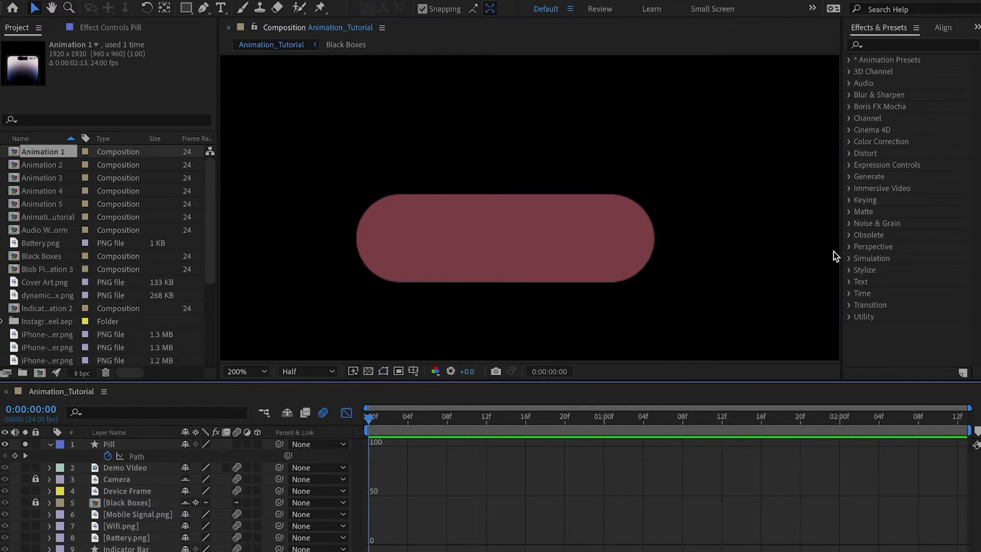
key("space")
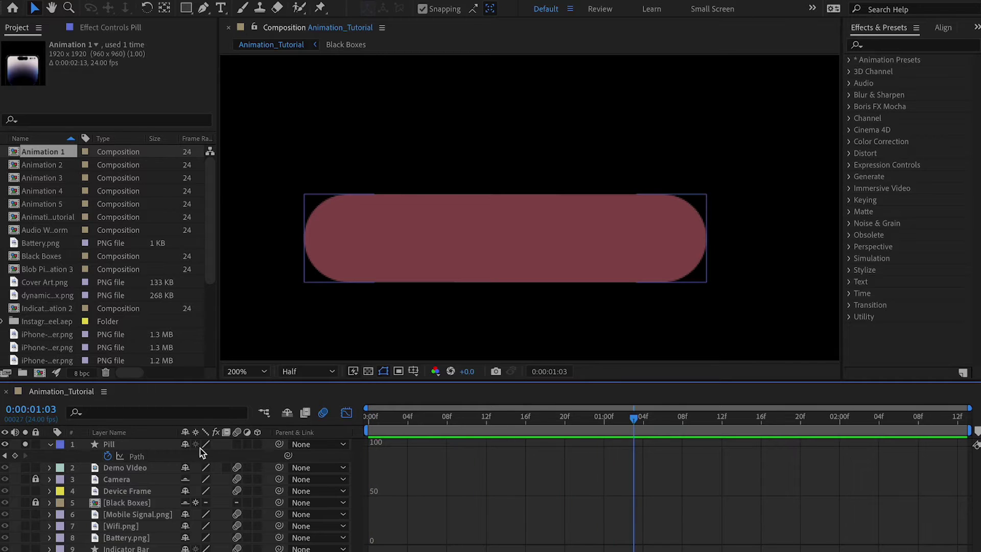
Collapse the Pill's properties, unsolo it, and switch the timeline from the Graph Editor back to layer bars.
left_click(49, 443)
left_click(26, 443)
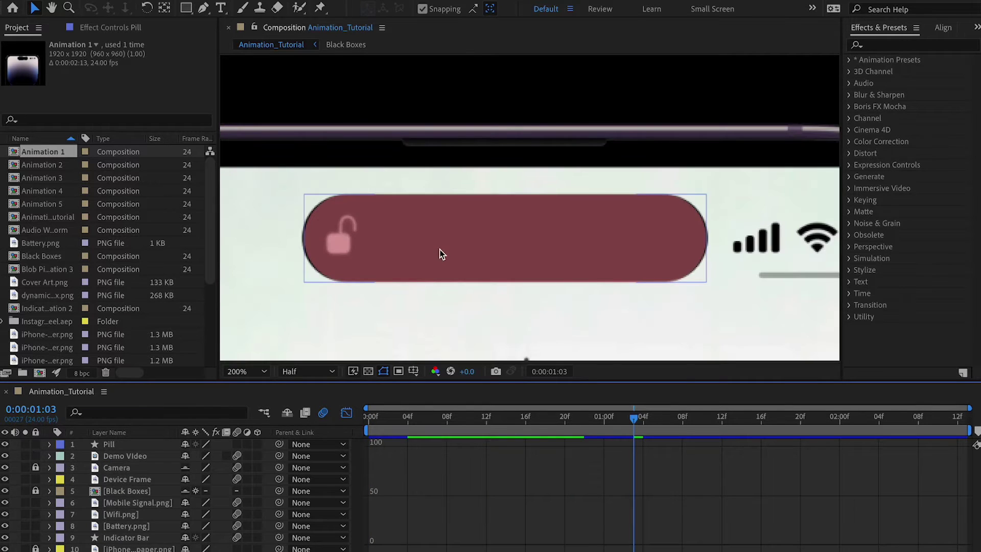
left_click_drag(588, 195, 317, 195)
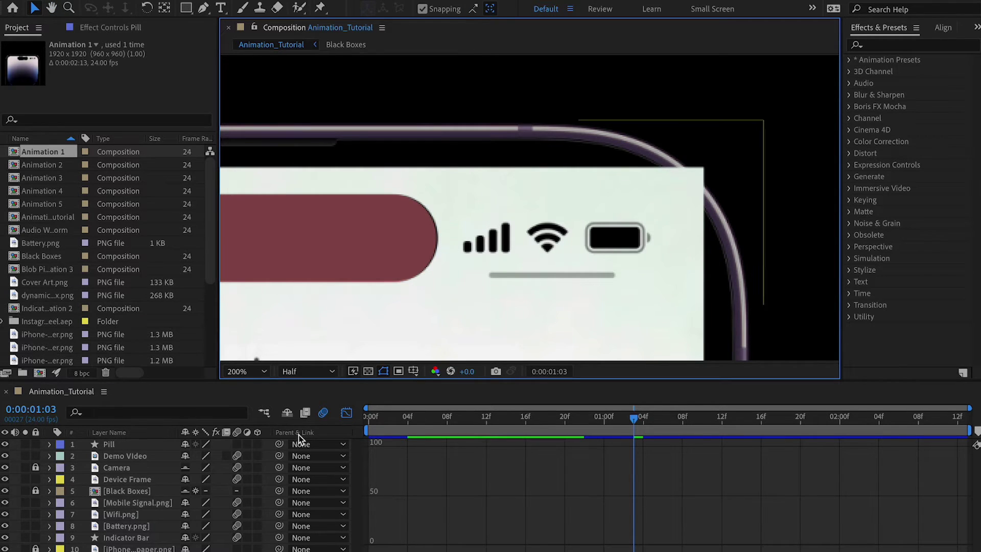
key("shift+F3")
With the playhead at 0:00:00:00, move the Mobile Signal.png, Wifi.png, Battery.png and Indicator Bar layers between the Pill and the Demo Video.
left_click(149, 508)
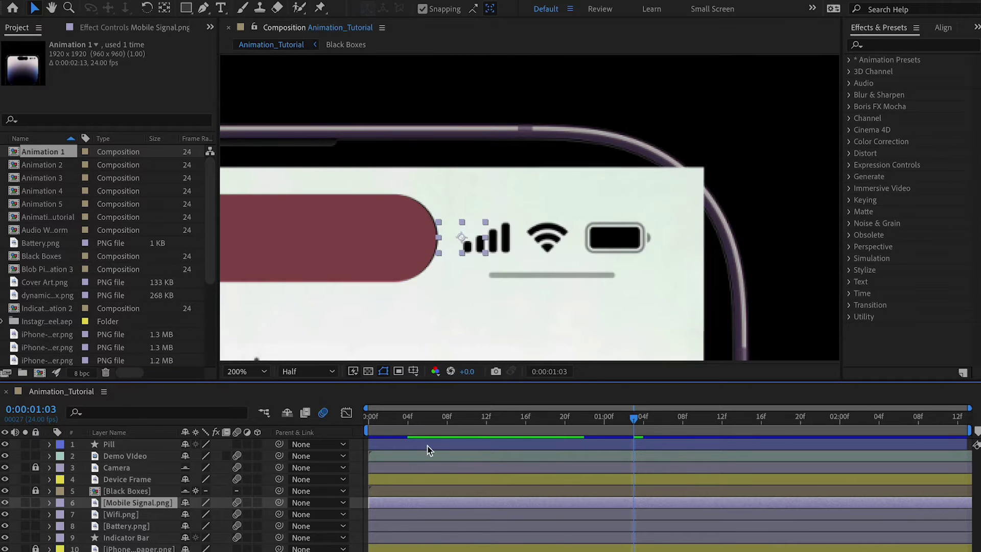
left_click(379, 415)
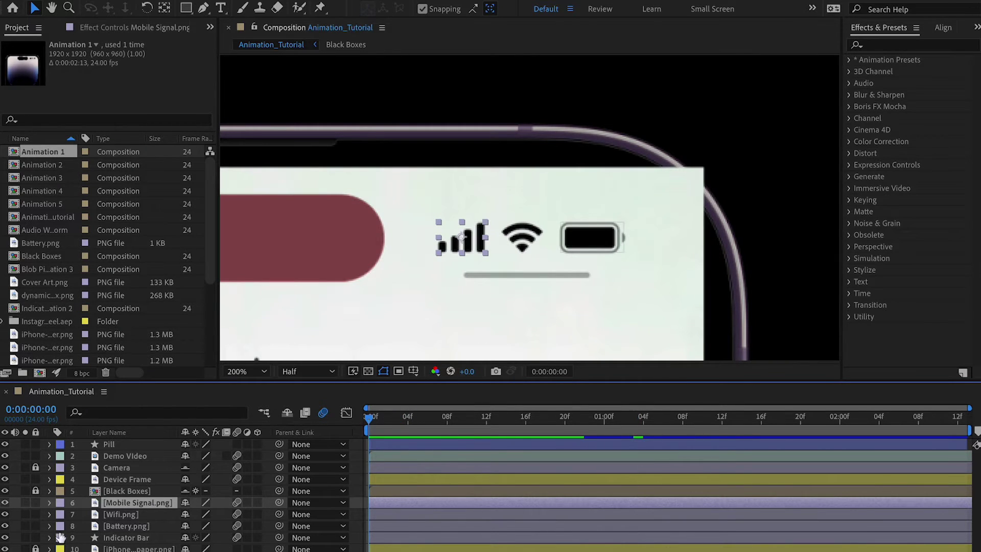
left_click(127, 515, "shift")
left_click(128, 527, "shift")
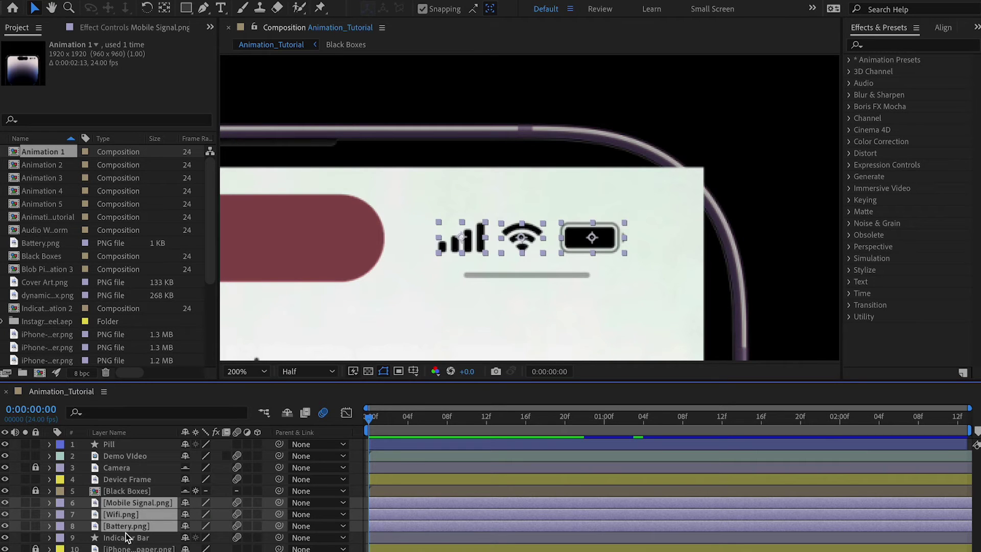
left_click(127, 538, "shift")
left_click_drag(128, 541, 127, 453)
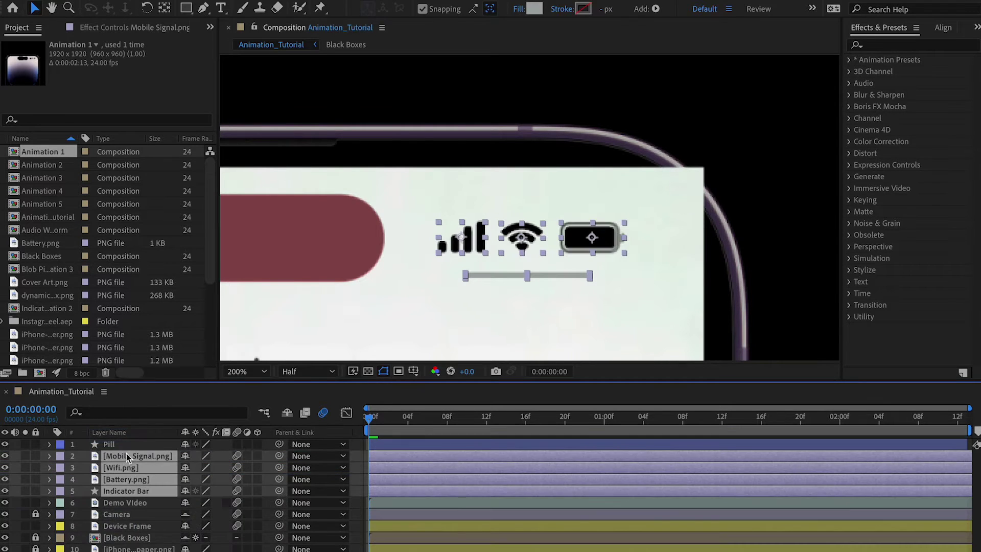
left_click(733, 131)
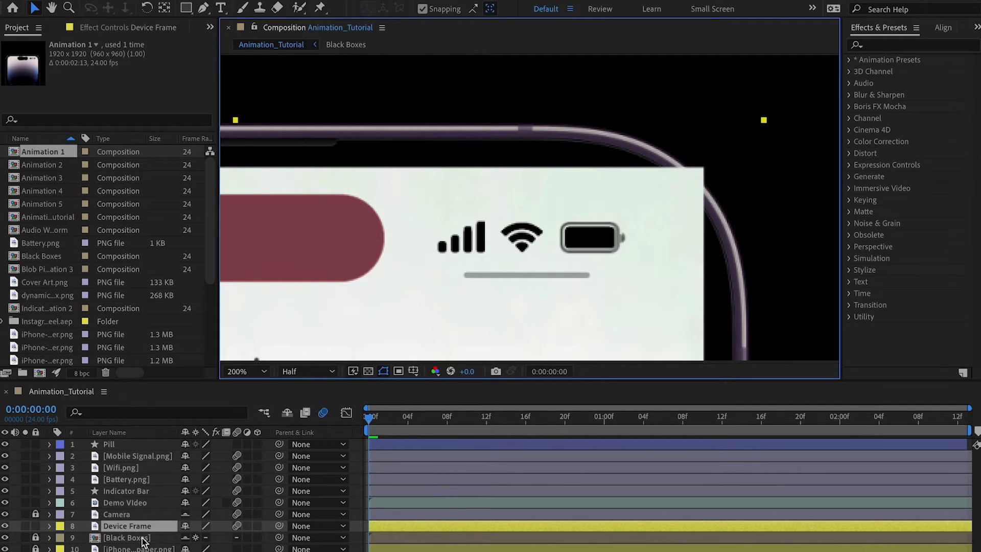
Set the composition preview resolution to Full for a sharp close-up of the signal, Wi-Fi and battery icons.
left_click(135, 455)
left_click(134, 467)
left_click(136, 480)
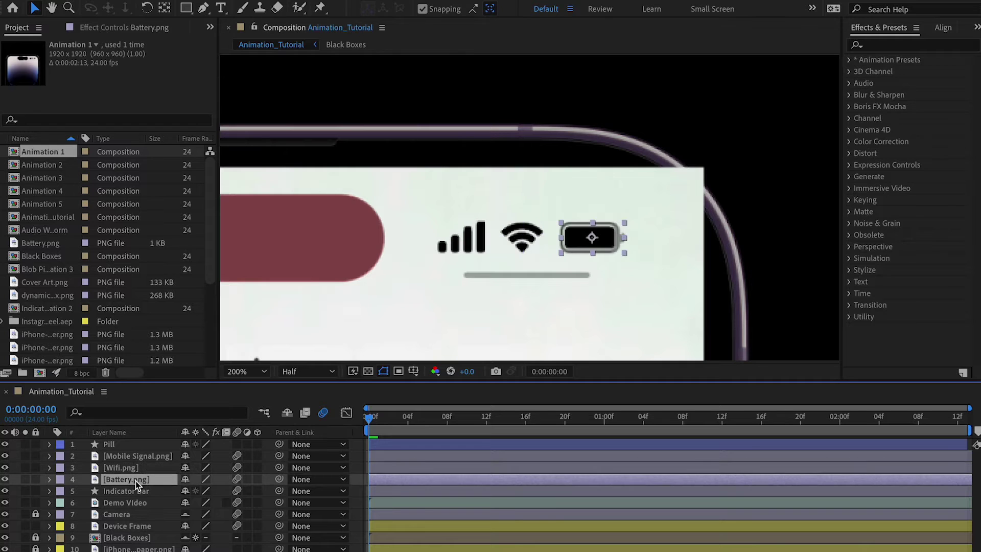
scroll(574, 234, "up", 3)
scroll(574, 235, "down", 2)
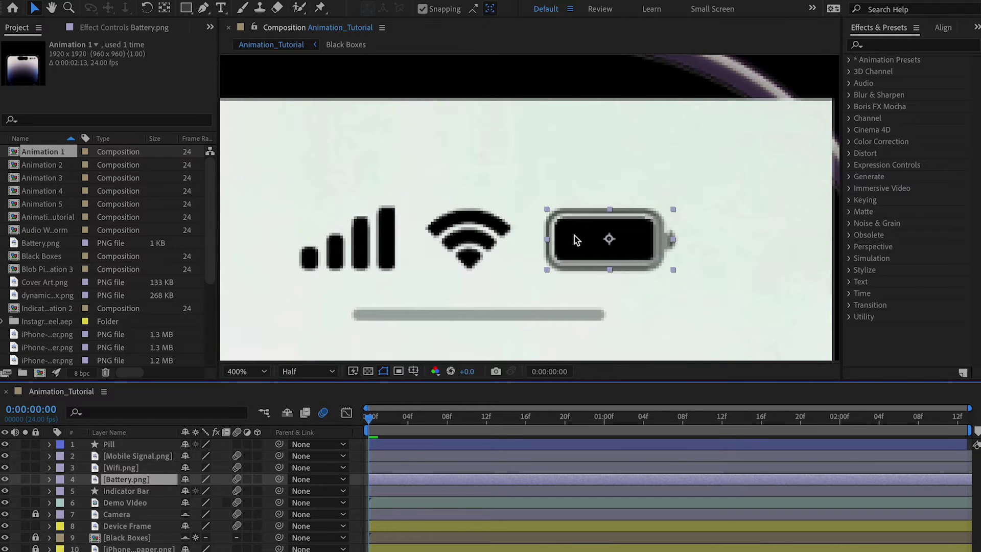
left_click(313, 372)
left_click(306, 403)
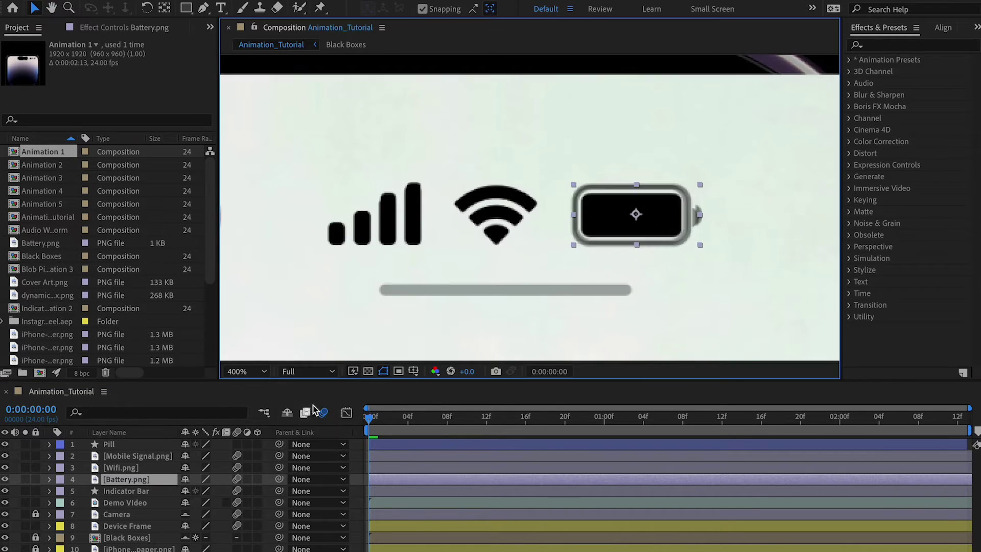
key("Return")
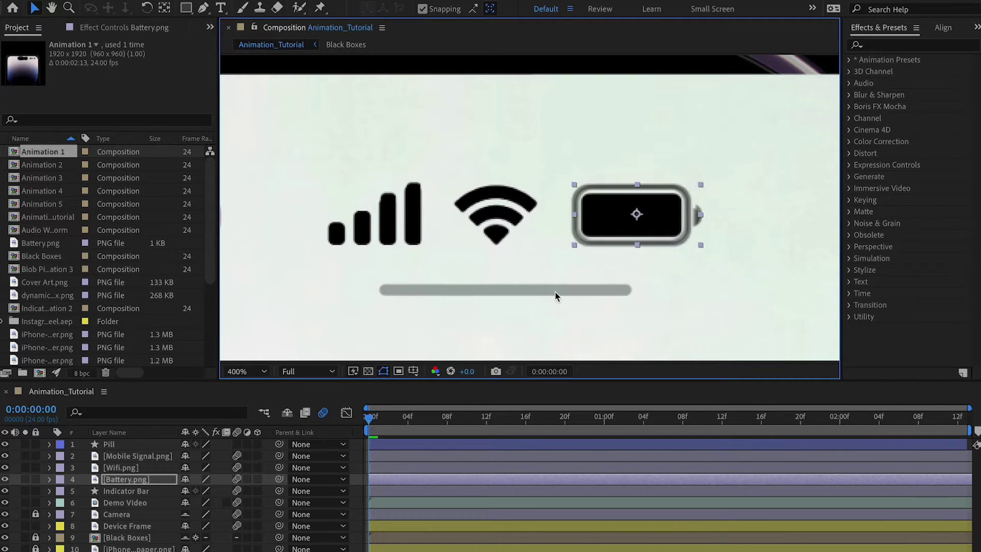
left_click(520, 289)
left_click_drag(510, 291, 547, 339)
key("ctrl+z")
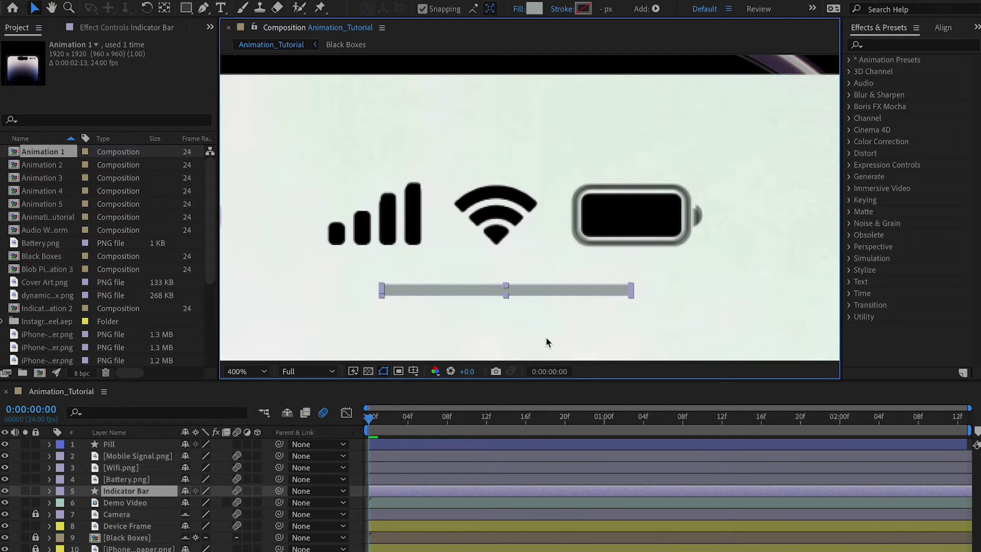
Compare the status icons with the demo video's icon movement at 0:00:00:16 and return the playhead to 0:00:00:00.
left_click_drag(369, 420, 525, 420)
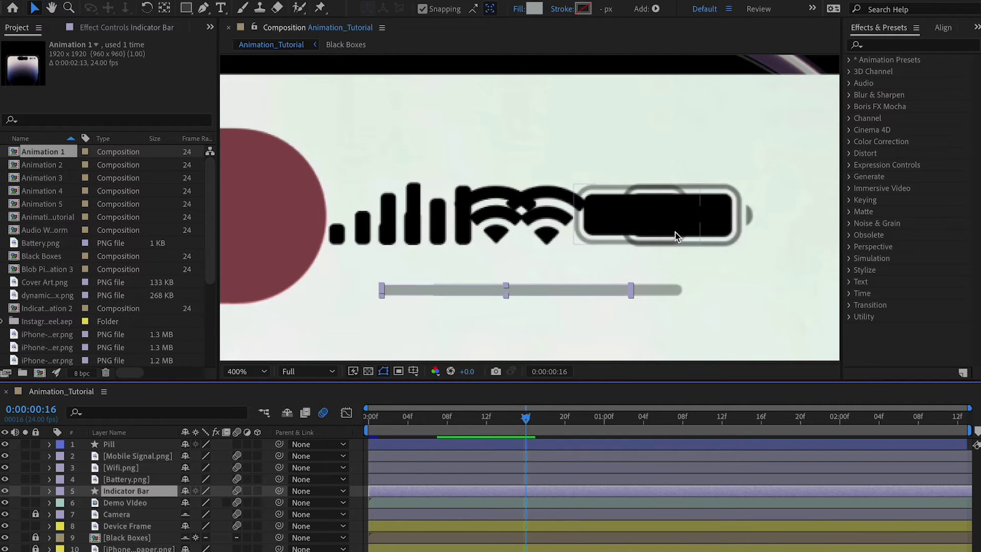
left_click_drag(526, 420, 356, 417)
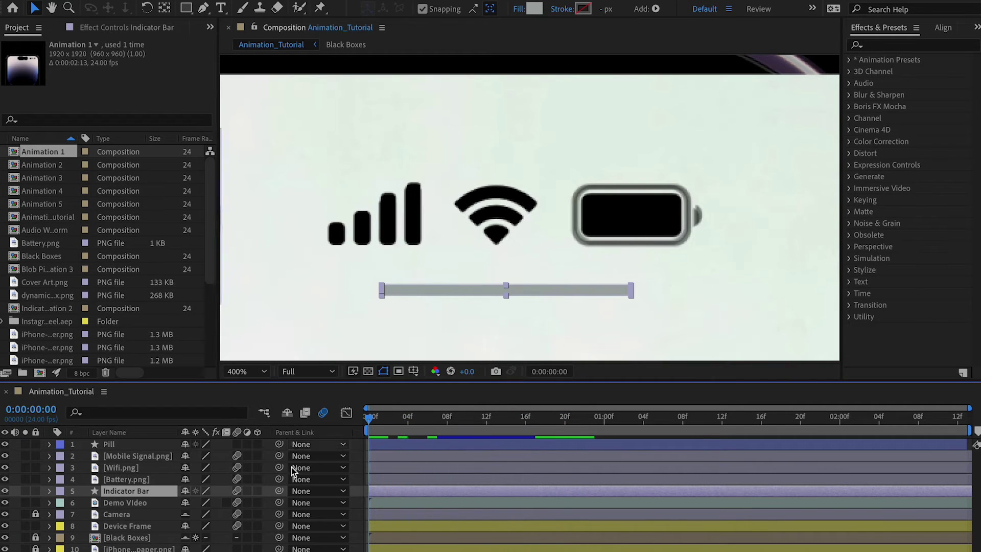
Add a new null object directly above the Mobile Signal.png layer.
left_click(414, 202)
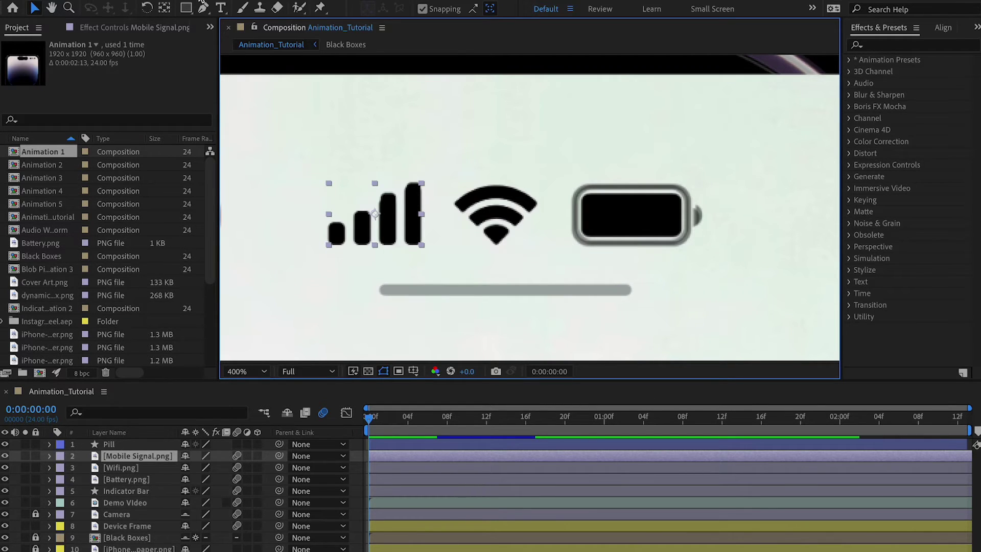
left_click(228, 0)
mouse_move(240, 0)
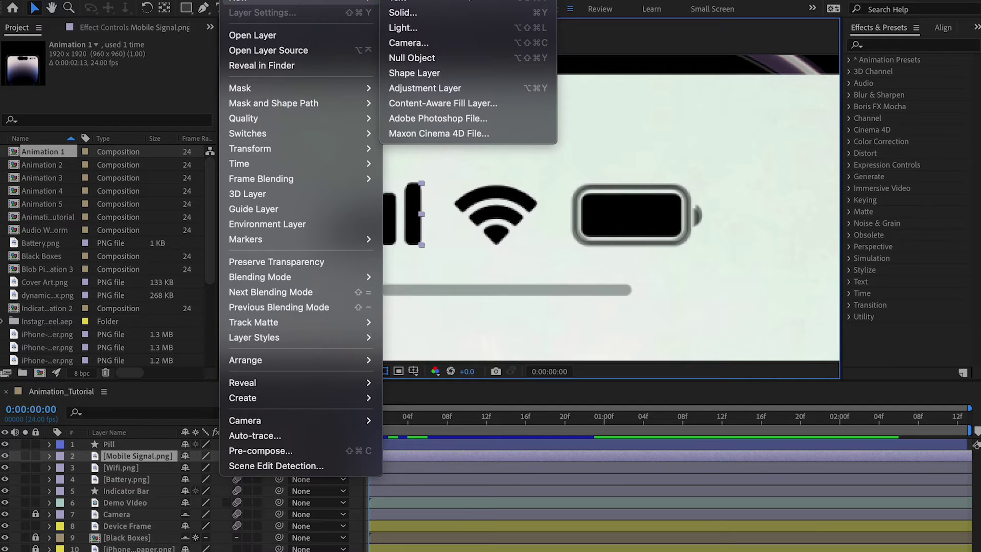
left_click(442, 58)
right_click(269, 475)
mouse_move(318, 406)
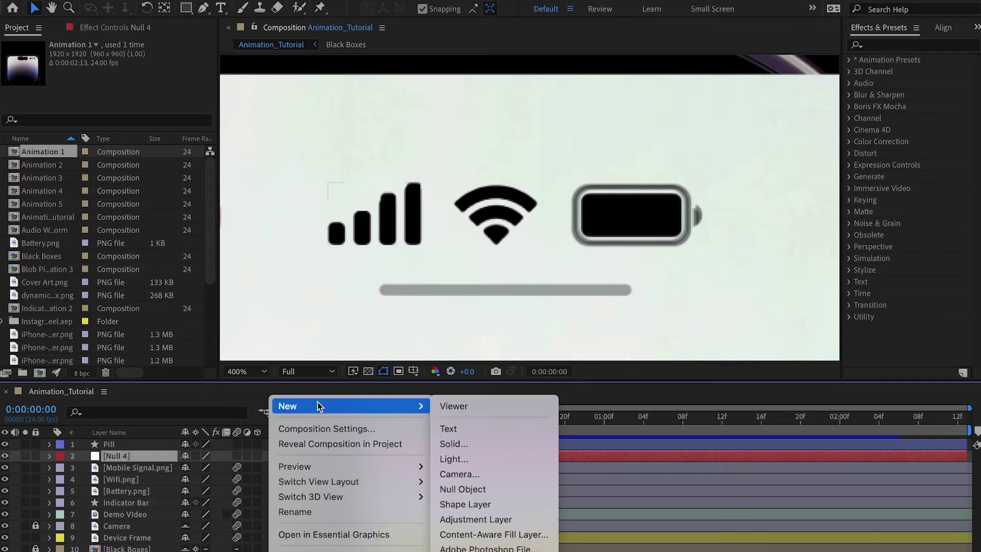
left_click(211, 487)
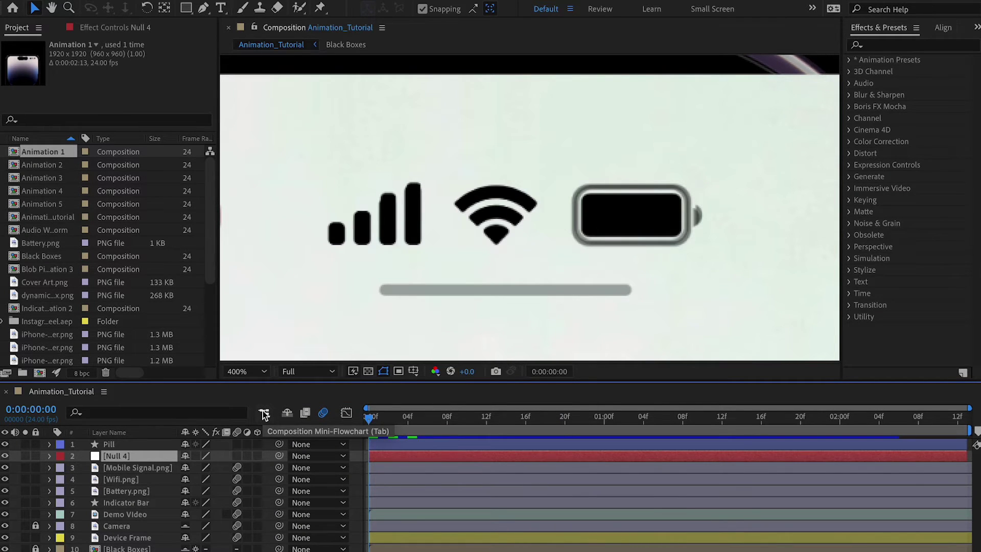
Fit the whole composition in the viewer and rename the new null to Indicator Control.
key("shift+slash")
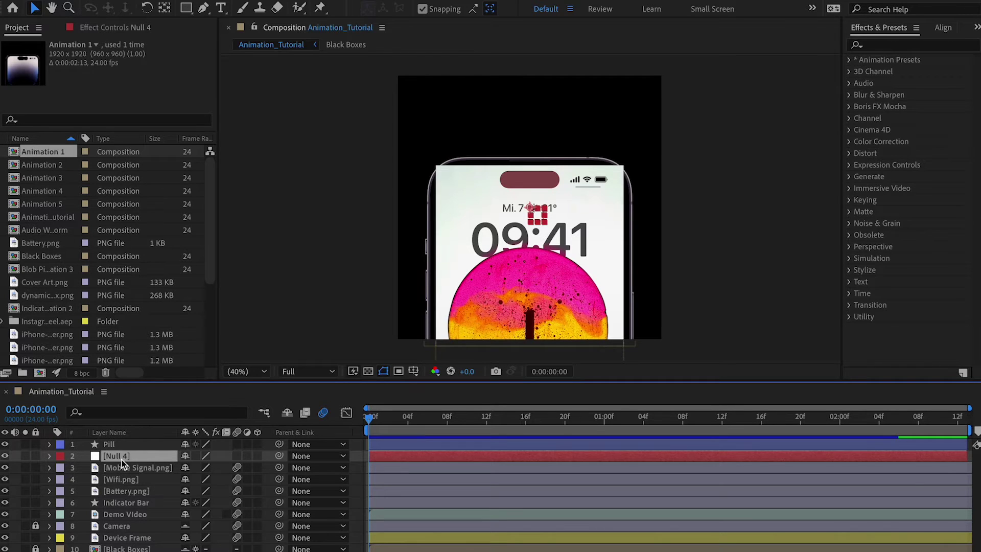
key("Return")
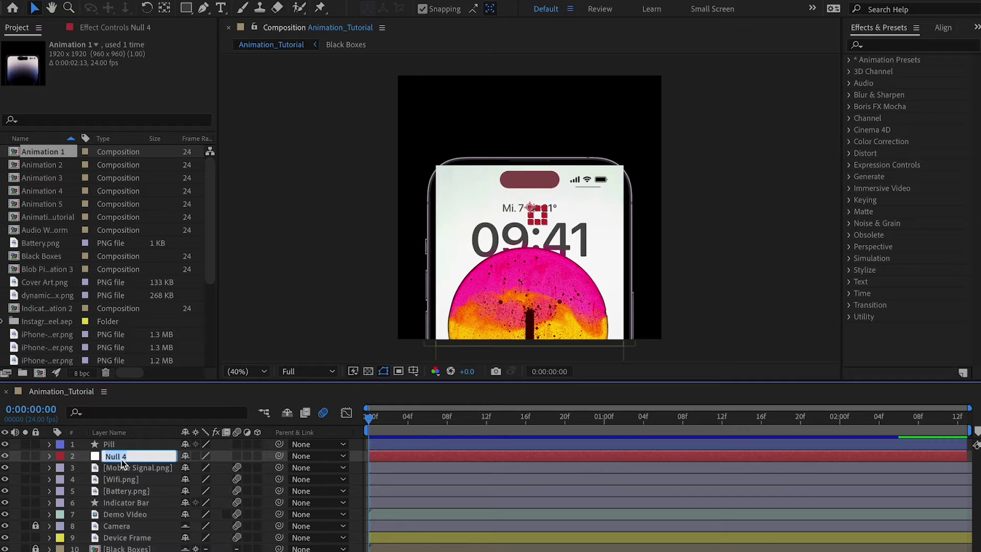
type("Indicator Control")
key("Return")
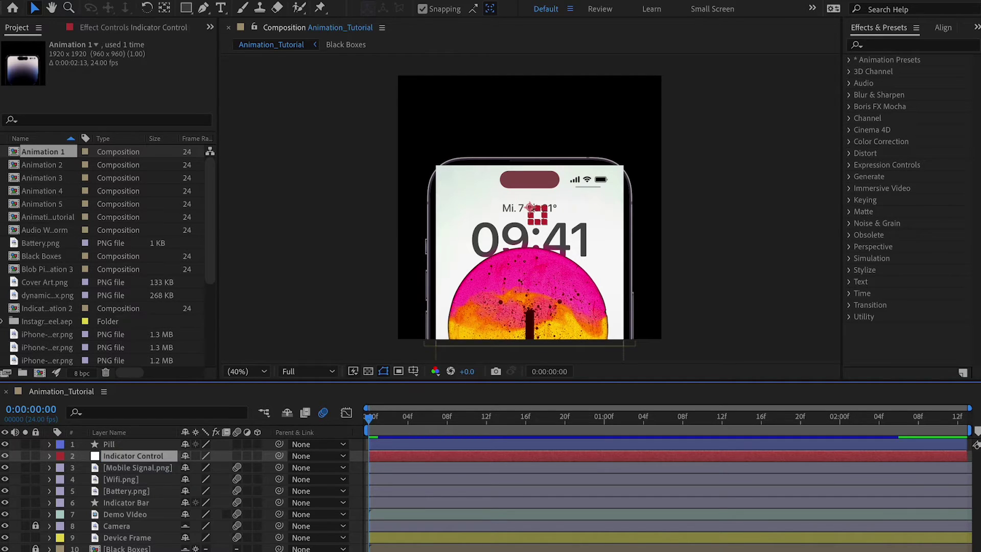
Select the Mobile Signal.png, Wifi.png, Battery.png and Indicator Bar layers together.
left_click(124, 480)
left_click(130, 469)
left_click(128, 479, "shift")
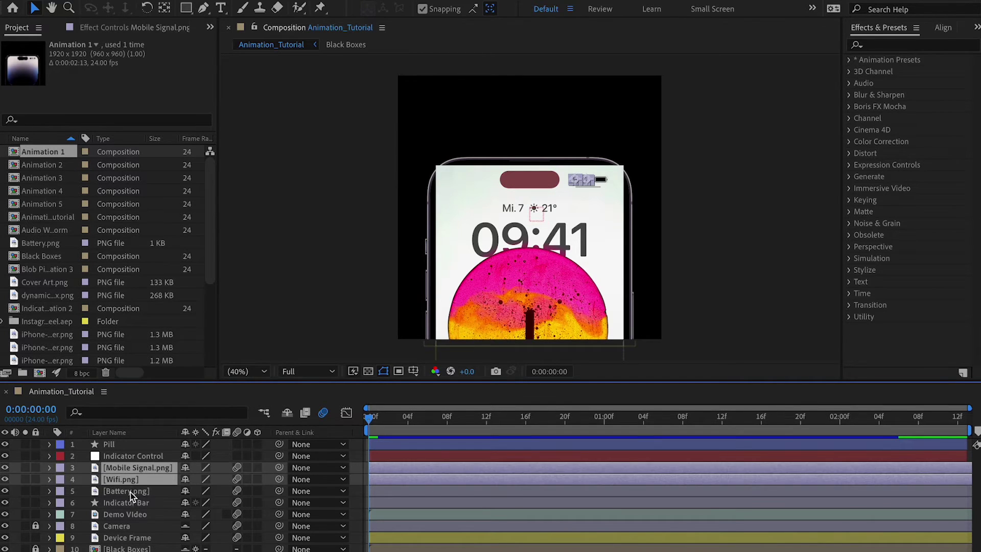
left_click(130, 491, "shift")
left_click(130, 500, "shift")
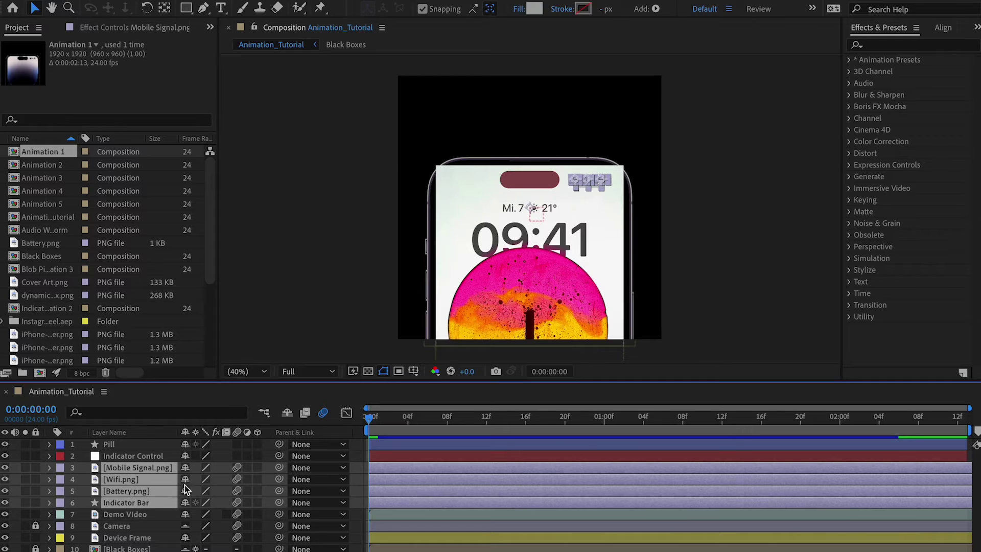
Check the timeline's column options for whether Parent & Link is enabled, leaving the four icon layers selected.
right_click(271, 470)
key("Escape")
key("F4")
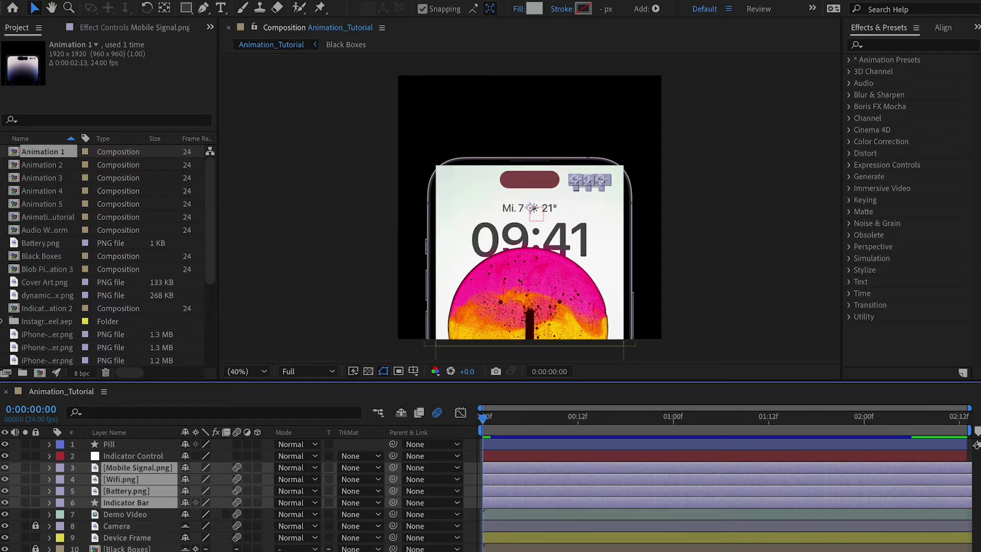
key("ctrl+shift+question")
key("ctrl+shift+question")
key("F4")
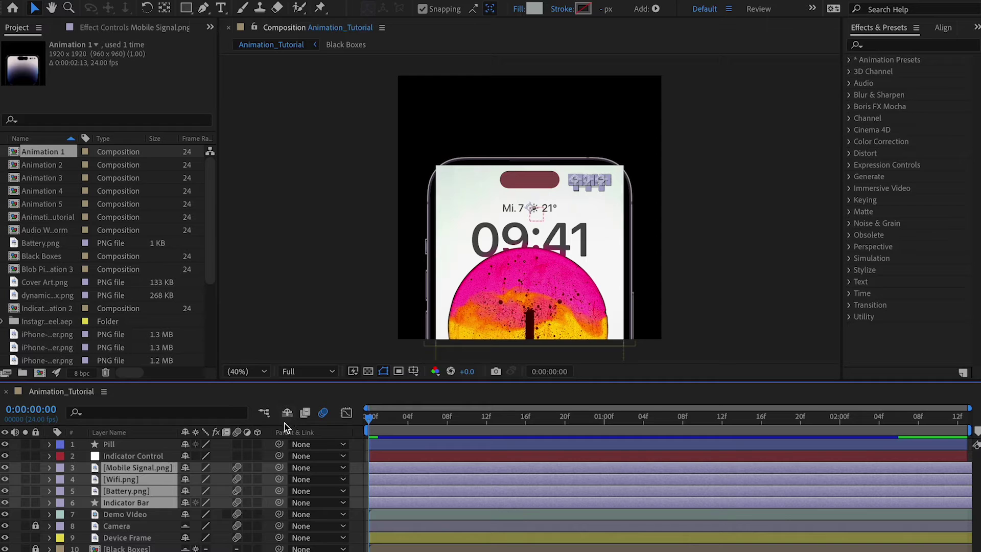
right_click(265, 433)
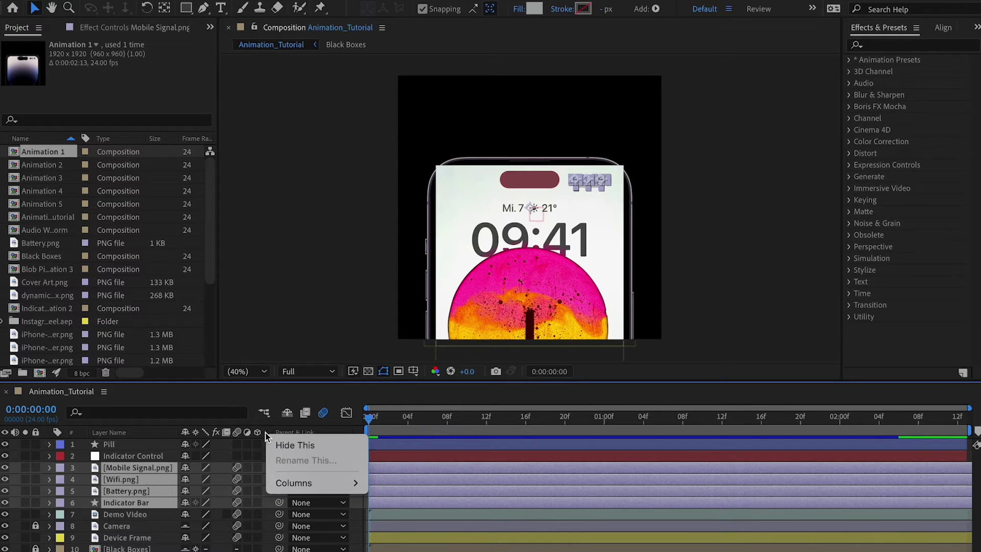
mouse_move(305, 487)
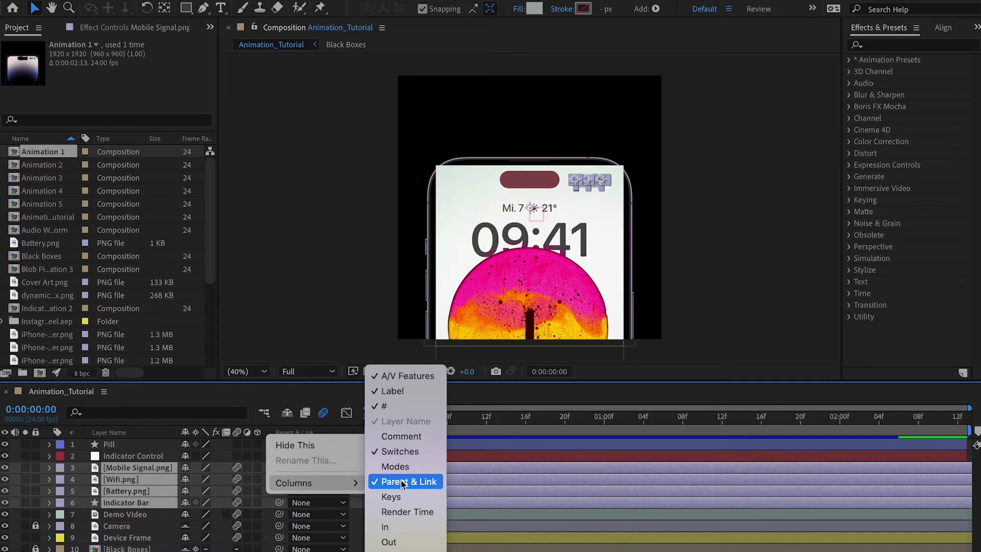
left_click(255, 398)
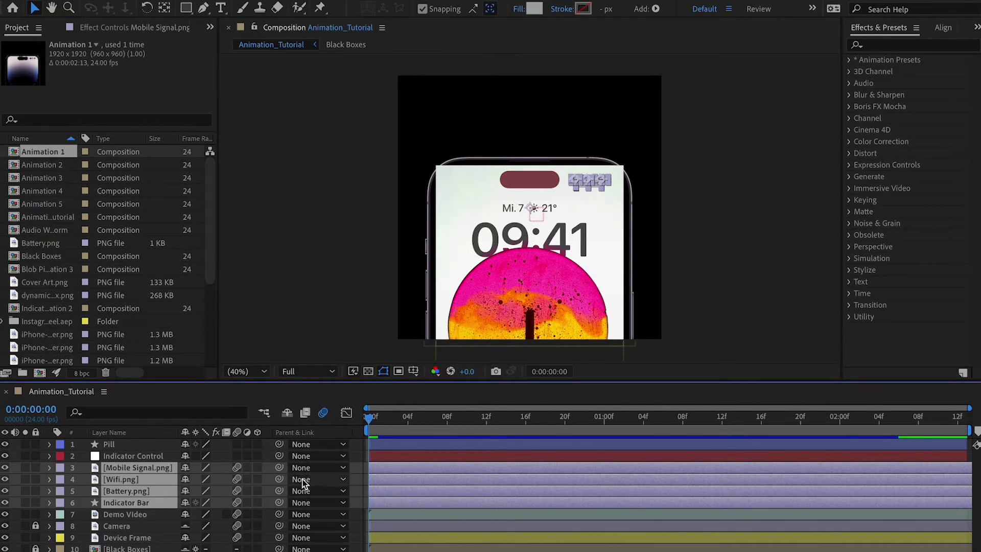
Parent the four selected icon layers to Indicator Control and reveal that null's Position property.
left_click_drag(278, 467, 154, 459)
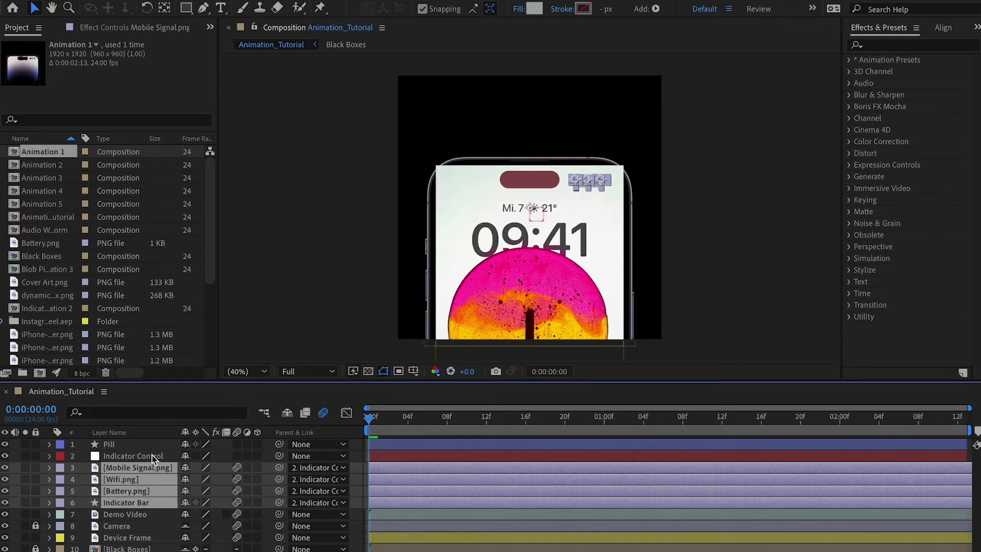
left_click(148, 455)
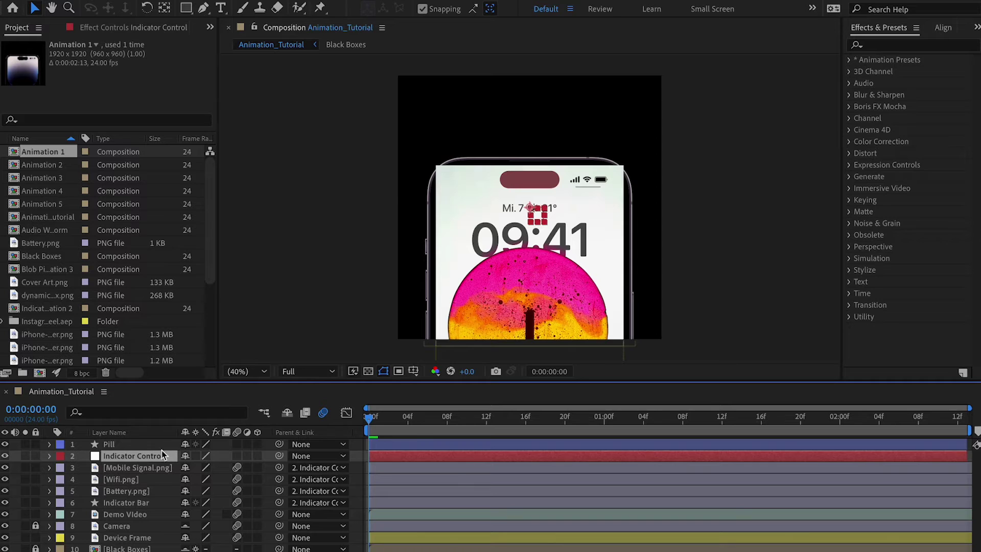
scroll(589, 164, "up", 5)
scroll(590, 163, "down", 2)
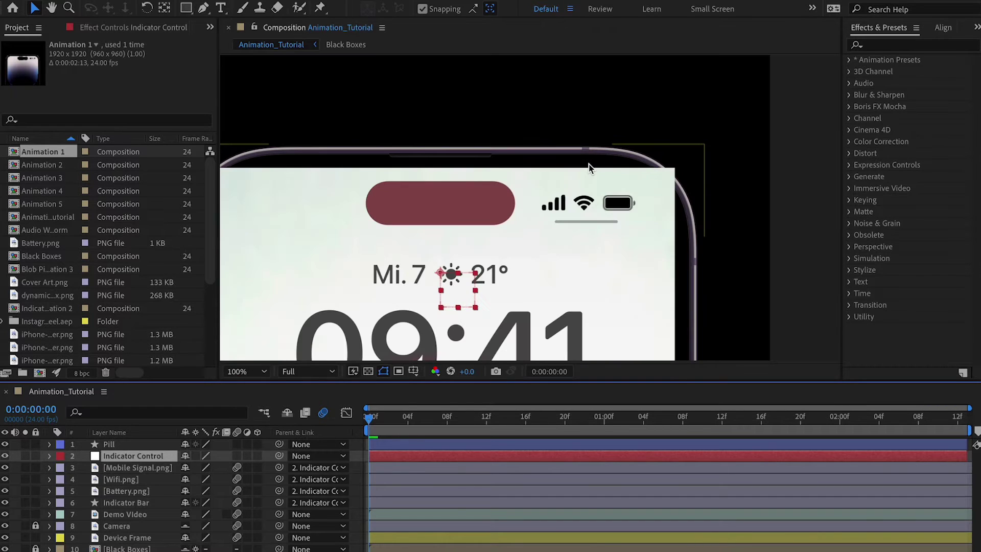
key("p")
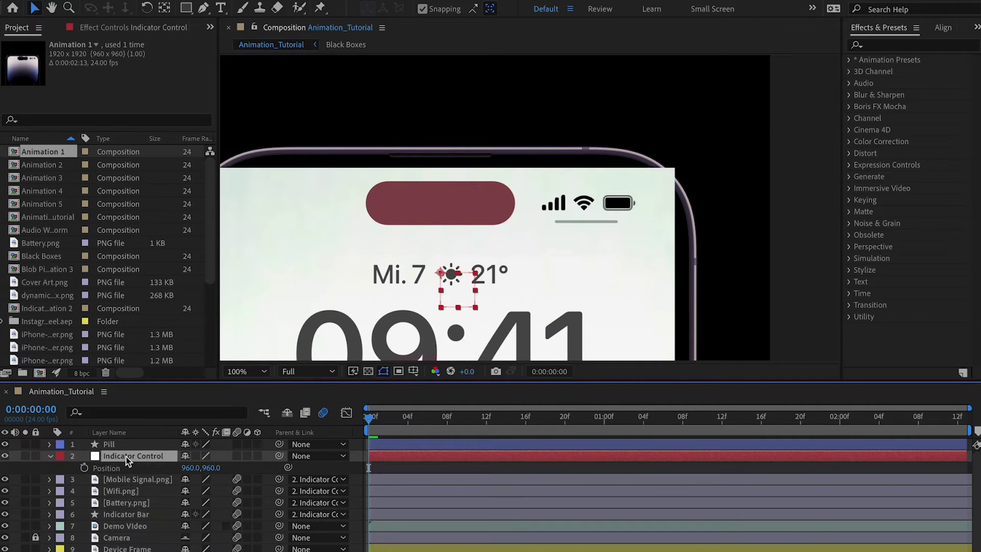
Test the parenting by shifting Indicator Control's X position to 1113, and reset its Position.
left_click_drag(190, 472, 298, 470)
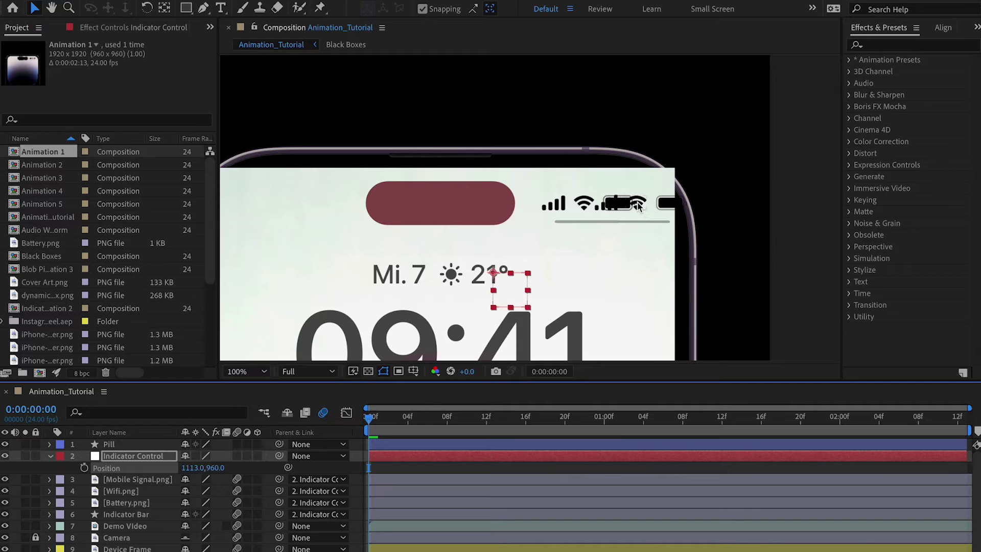
left_click(126, 457)
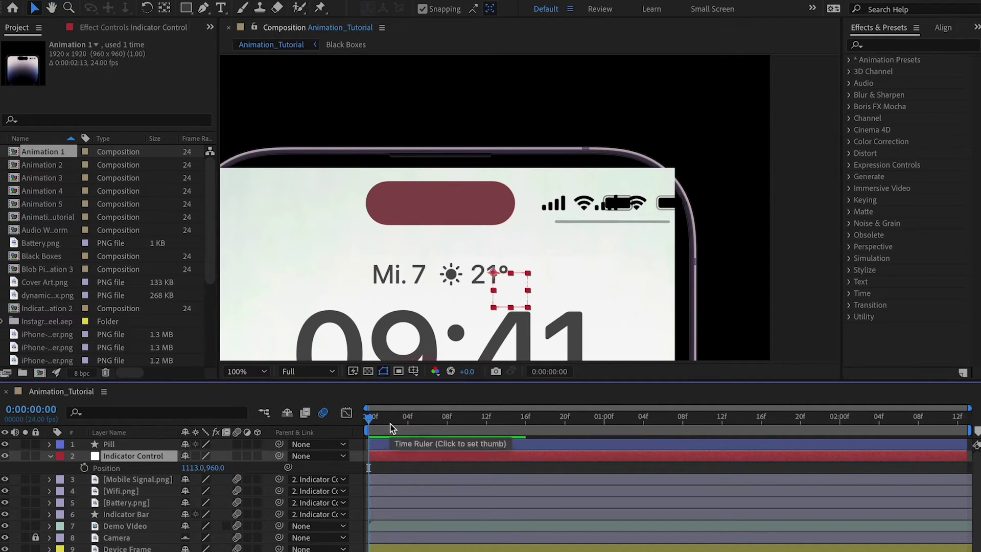
right_click(125, 470)
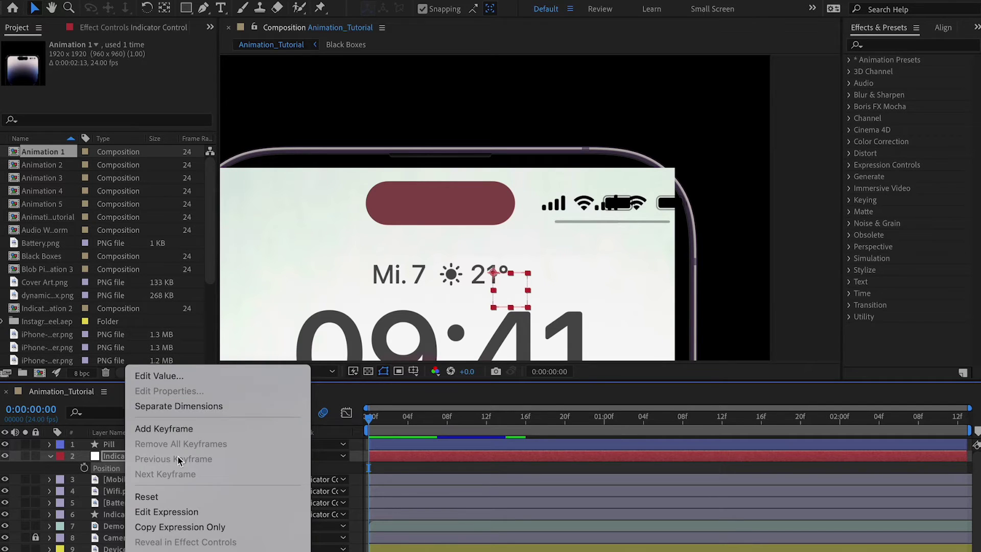
left_click(182, 496)
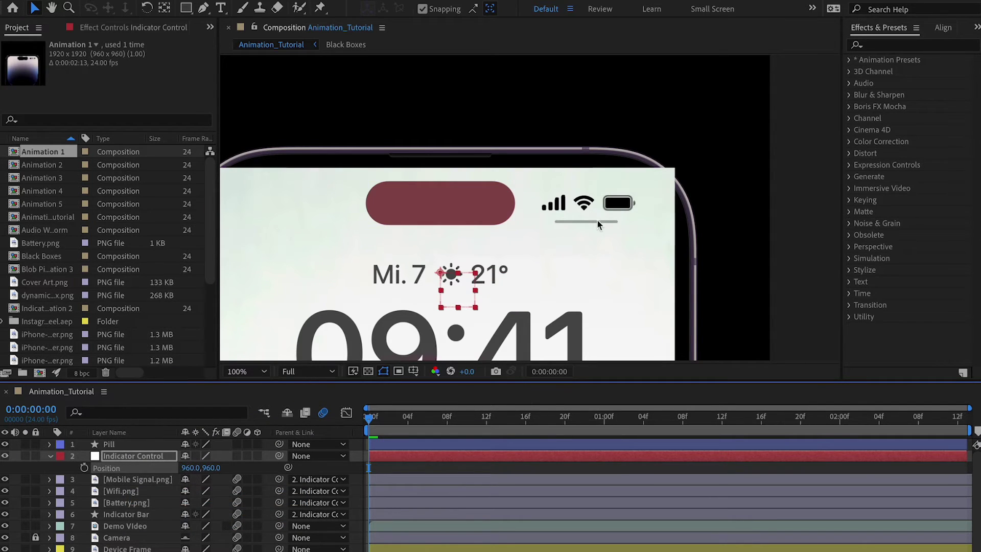
Keyframe Indicator Control's Position at 0:00:00:03, 0:00:00:12 and 0:00:00:20, and apply Easy Ease to all three keyframes.
scroll(606, 205, "up", 3)
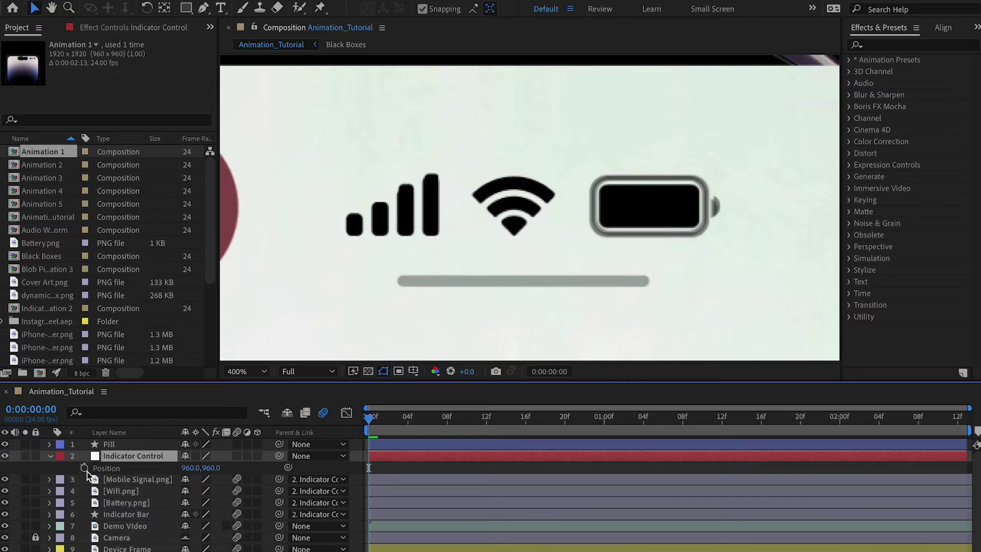
left_click_drag(369, 416, 398, 418)
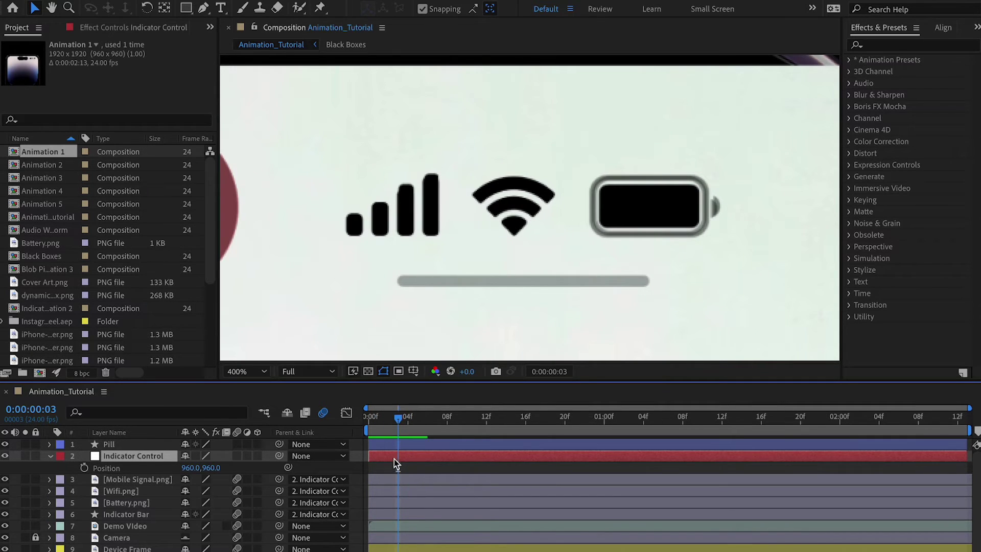
left_click(84, 467)
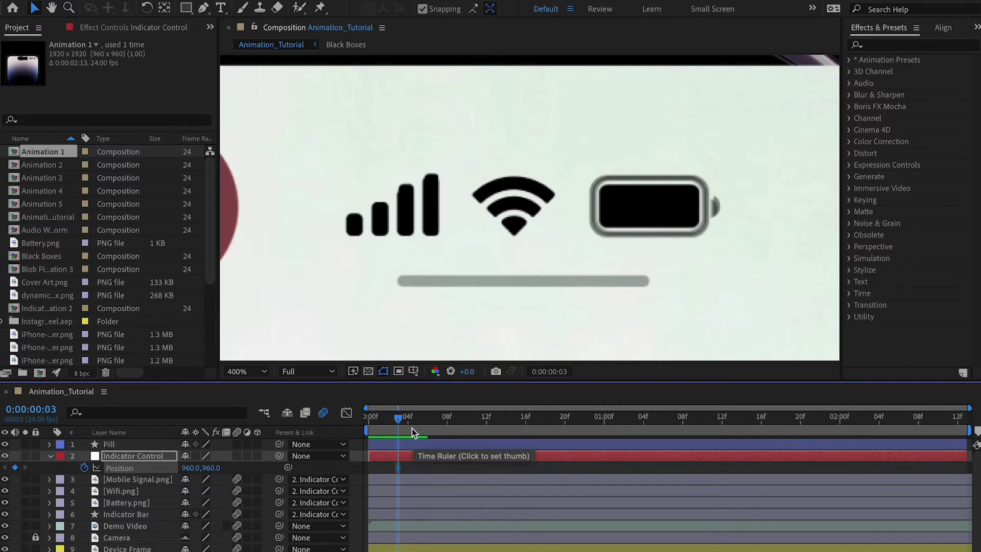
left_click_drag(399, 417, 489, 426)
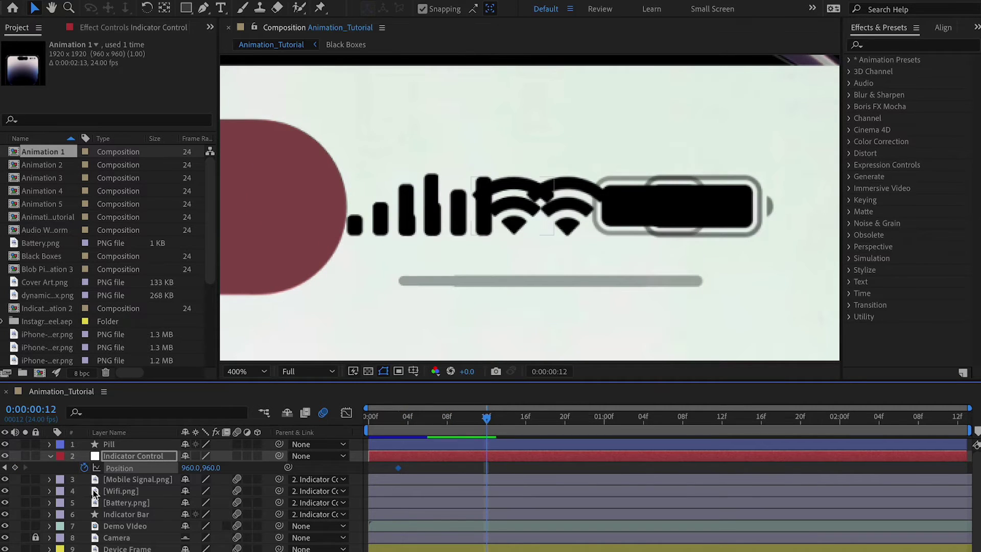
left_click(15, 467)
left_click_drag(487, 422, 568, 424)
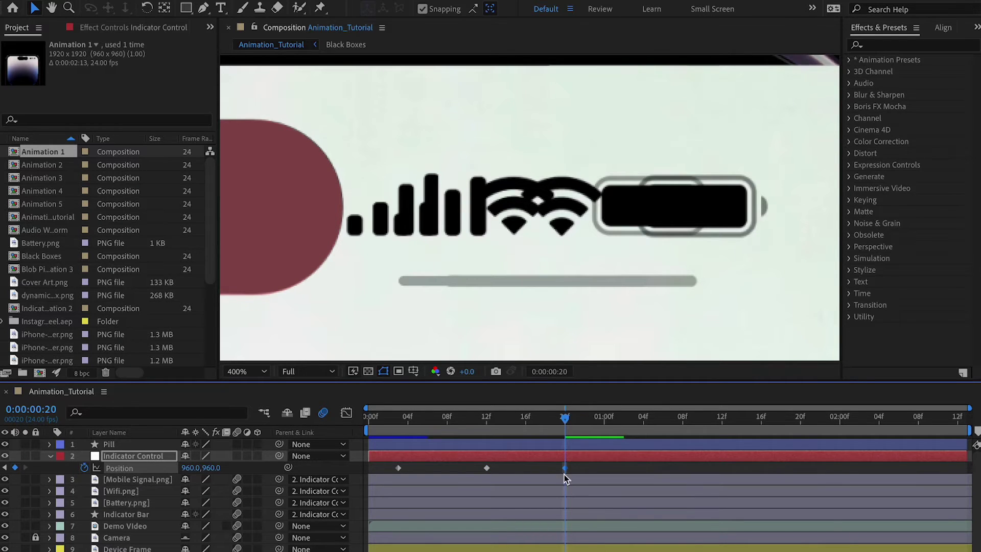
left_click_drag(578, 470, 399, 456)
key("F9")
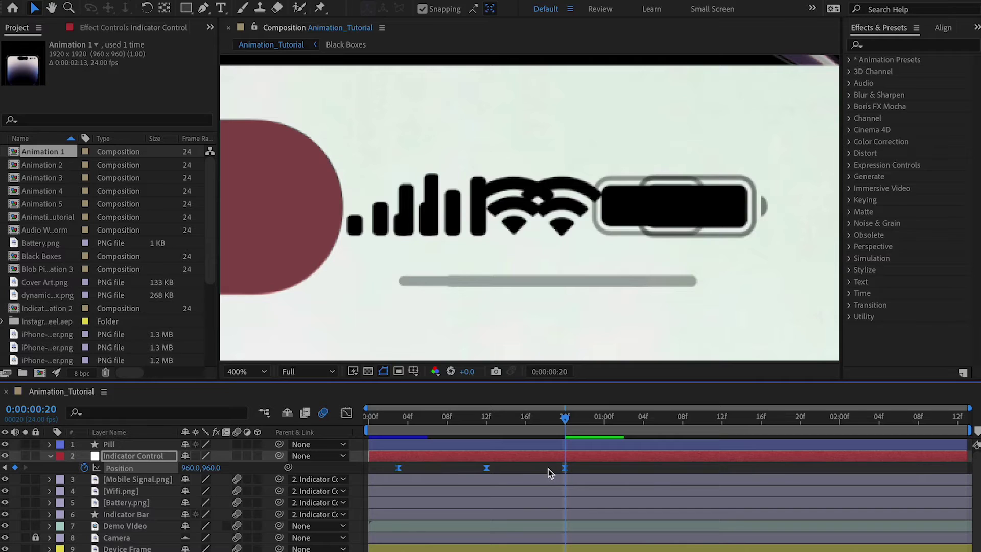
Inspect Indicator Control's Position curve and the graph type options in the Graph Editor, and return to the layer bars.
left_click(347, 413)
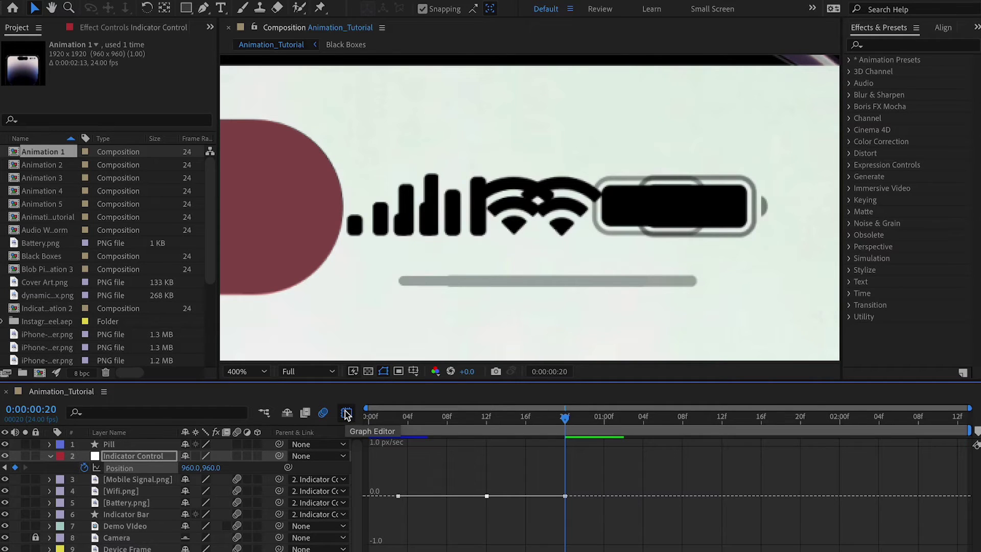
left_click(123, 469)
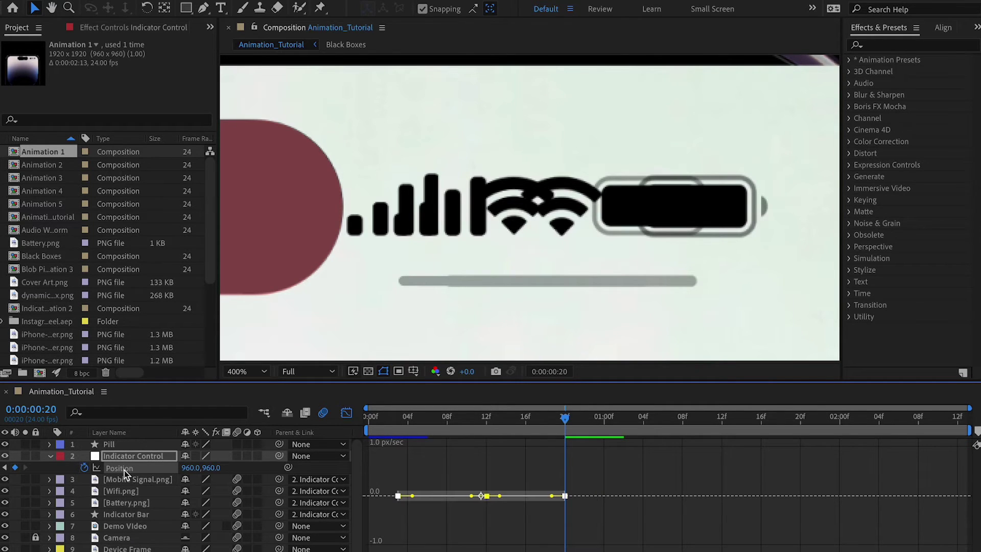
left_click(459, 473)
right_click(421, 474)
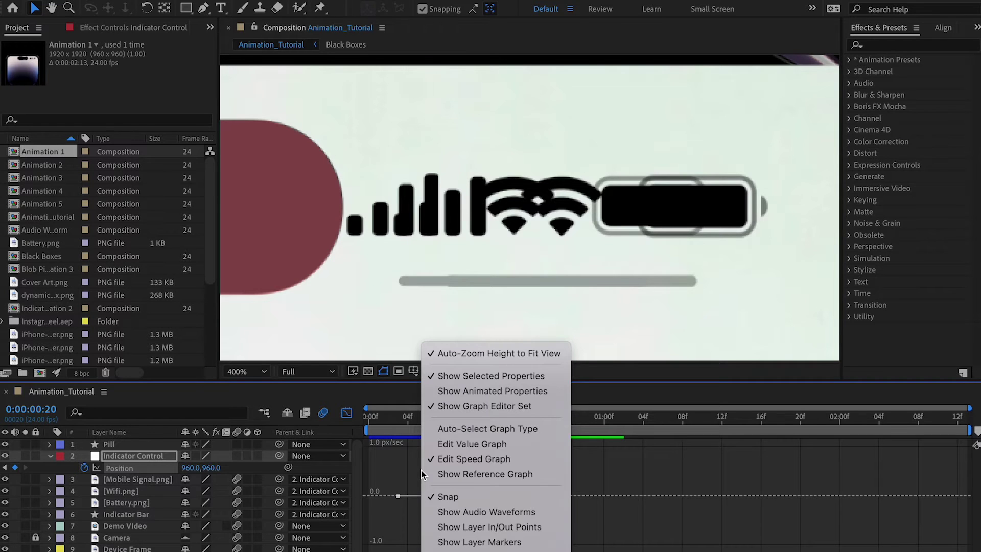
left_click(351, 432)
left_click(346, 412)
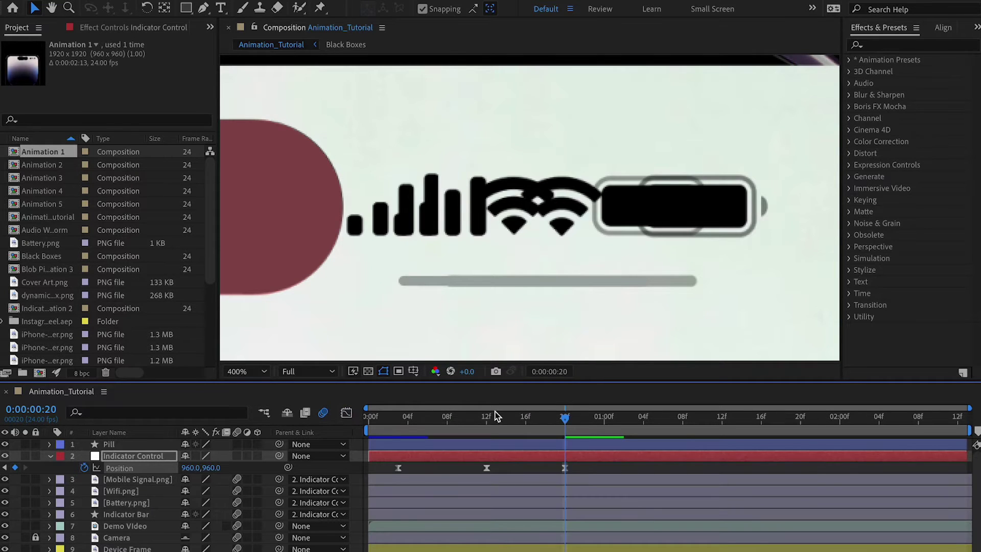
left_click(346, 412)
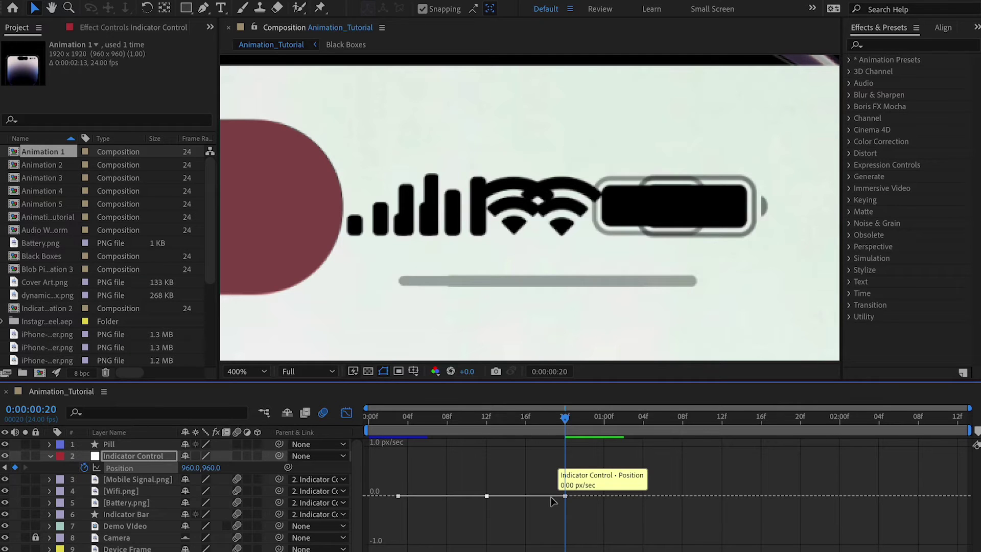
left_click(346, 412)
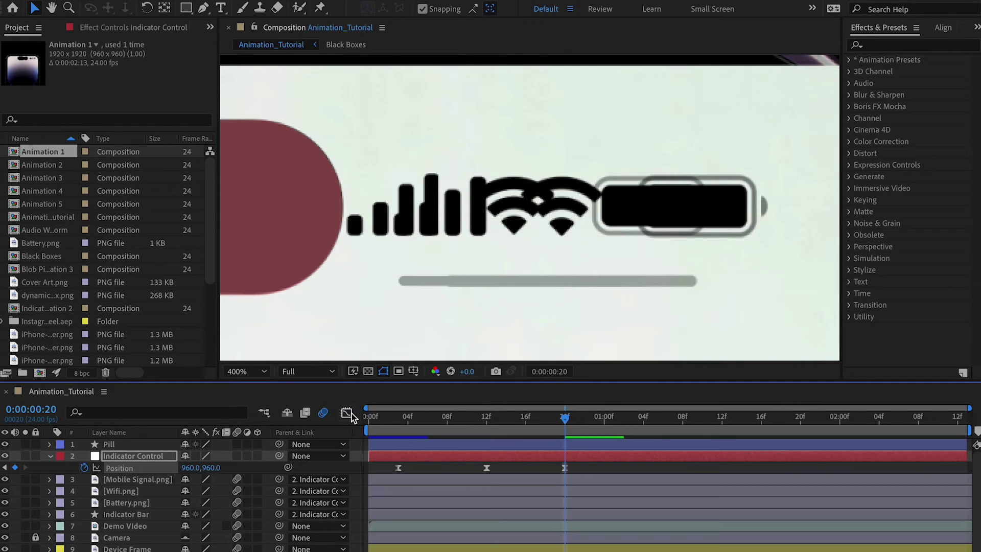
Set Indicator Control's X position to 1000 at the 0:00:00:12 keyframe to line the icons up with the demo video.
left_click(485, 418)
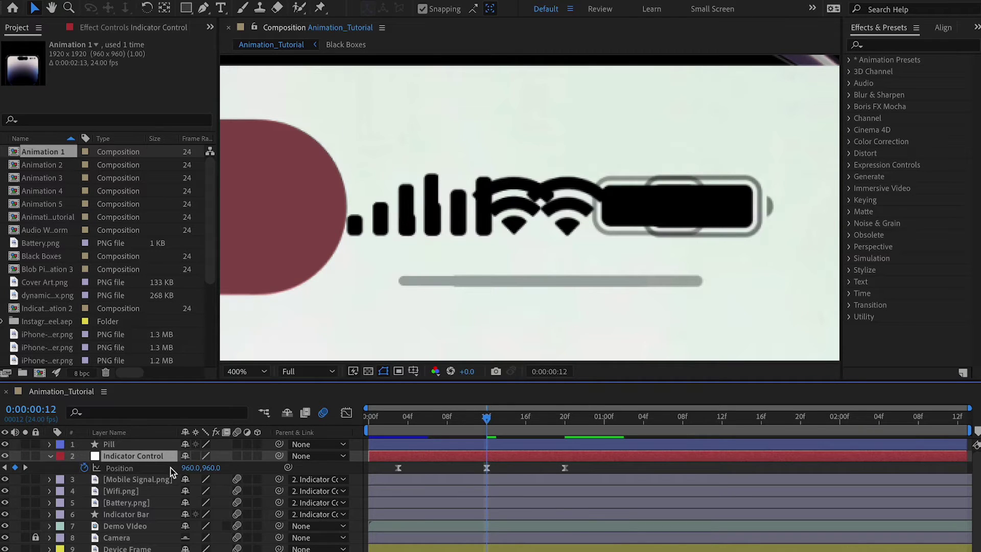
left_click_drag(191, 467, 210, 467)
left_click(194, 468)
key("Down")
key("Down")
key("Down")
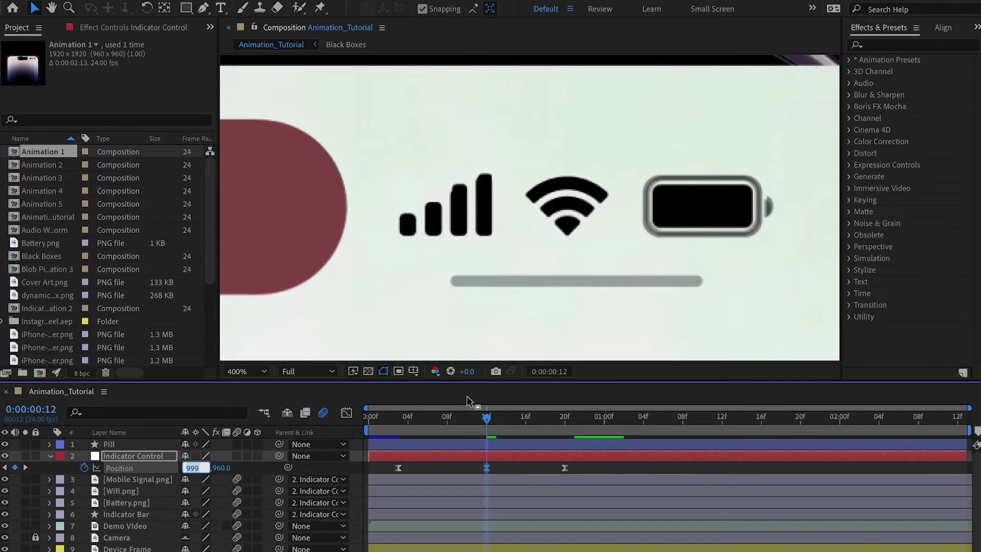
left_click_drag(487, 418, 569, 419)
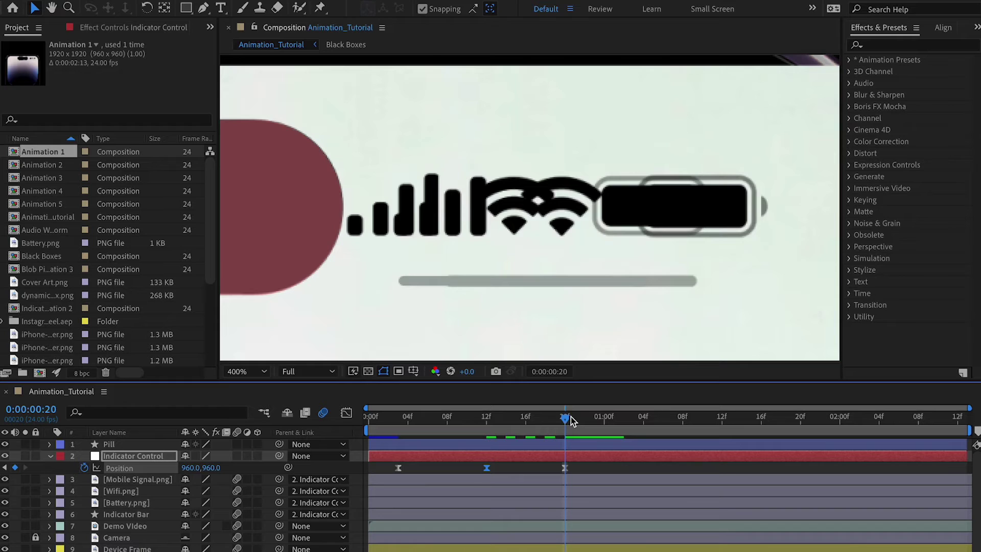
left_click(143, 465)
key("Down")
key("Down")
key("Down")
key("Down")
key("Down")
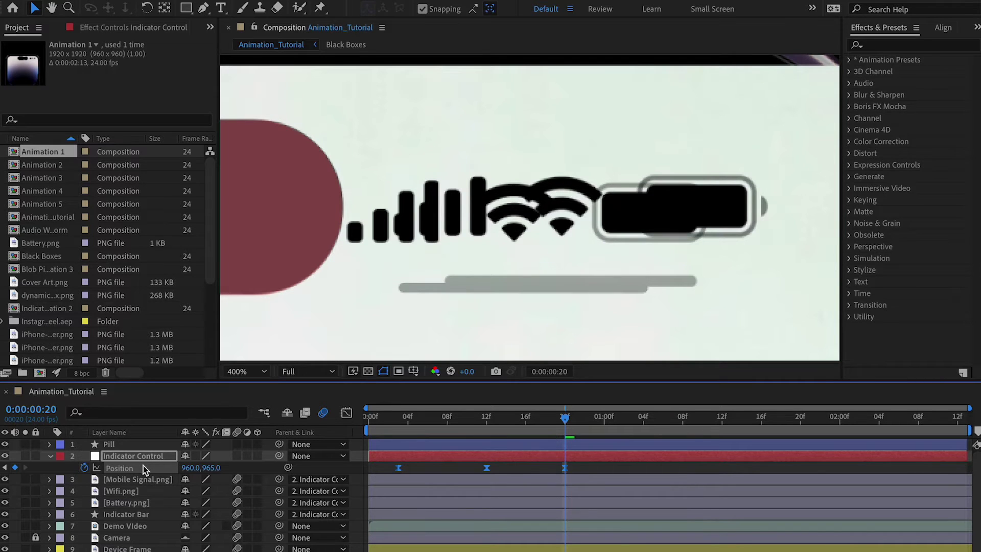
key("j")
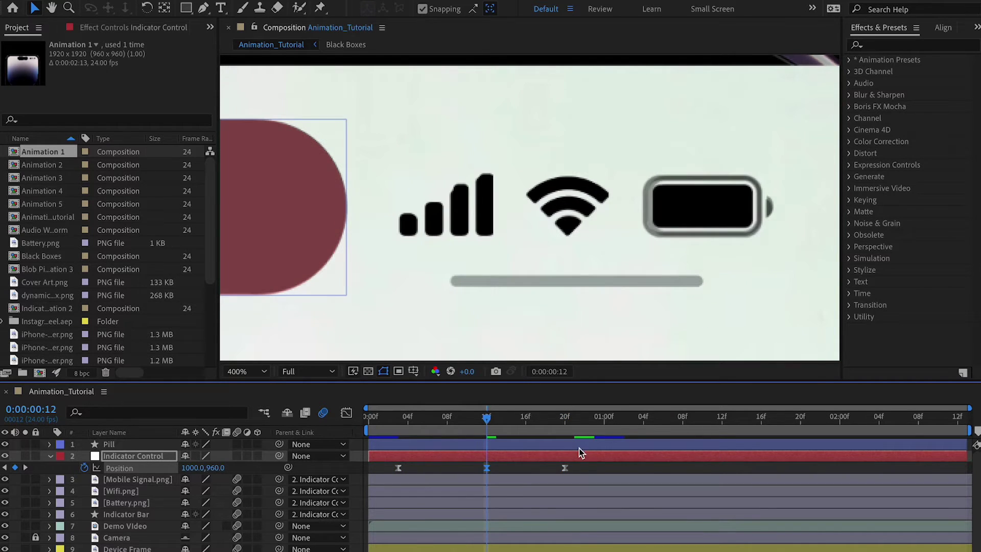
Set Indicator Control's X position to 995 at the 0:00:00:20 keyframe.
key("k")
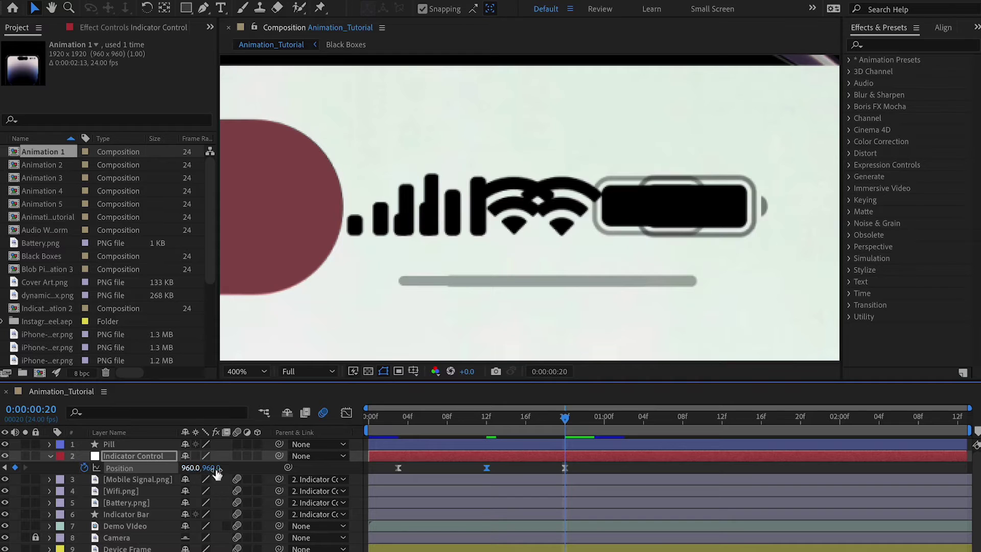
left_click_drag(195, 467, 204, 467)
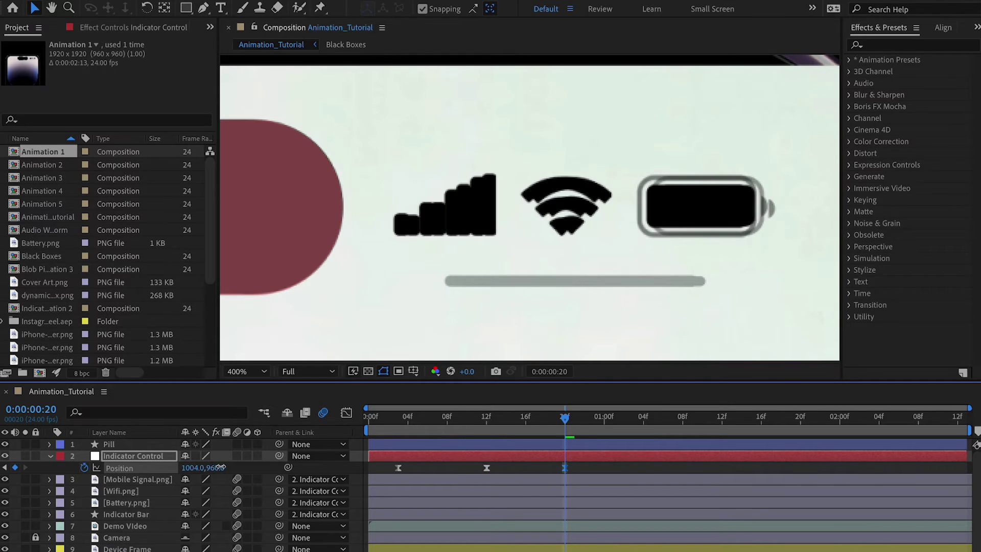
left_click(215, 468)
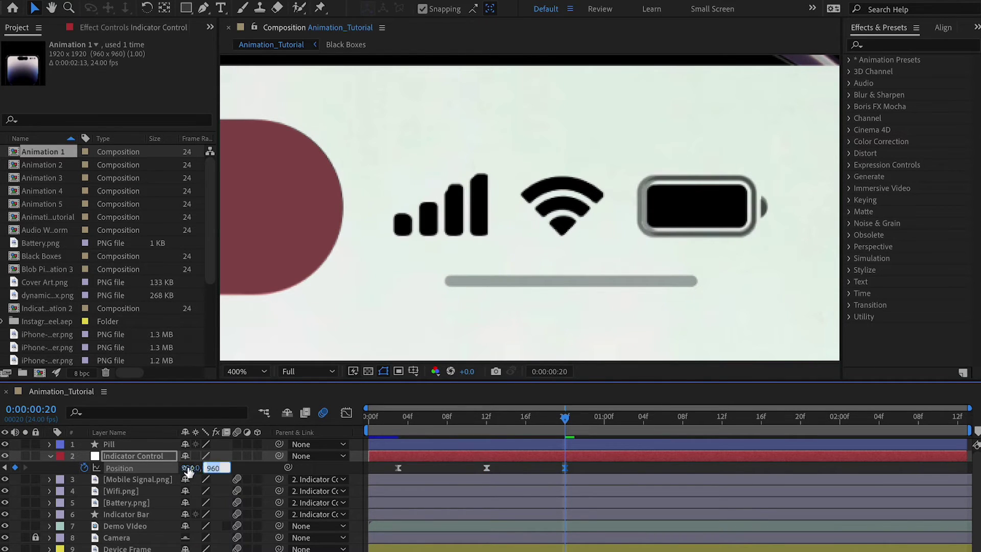
left_click(194, 467)
type("993")
key("Up")
key("Up")
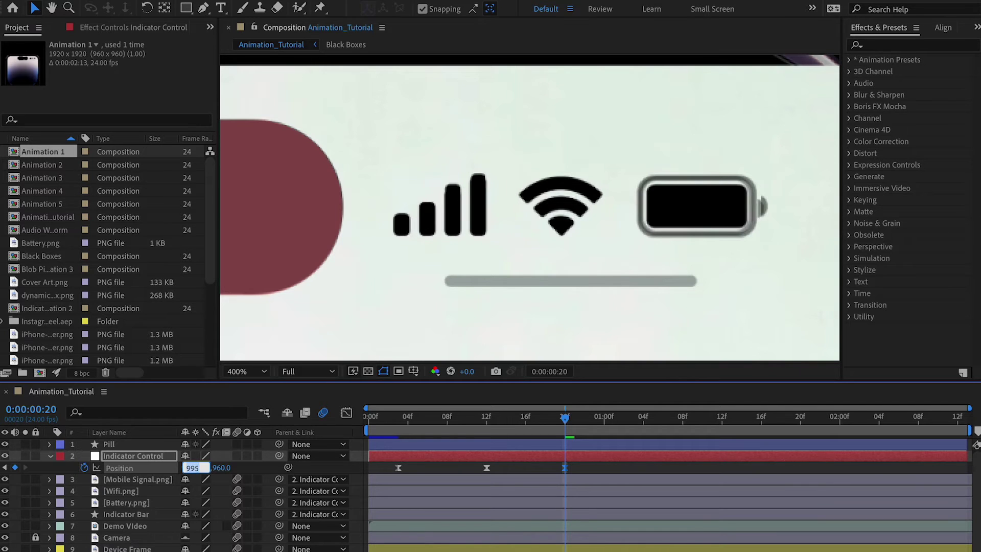
left_click(588, 467)
Show Indicator Control's Position speed graph and check the icons against the demo video at 0:00:00:06 and 0:00:00:07.
left_click(416, 418)
left_click(390, 422)
left_click(346, 412)
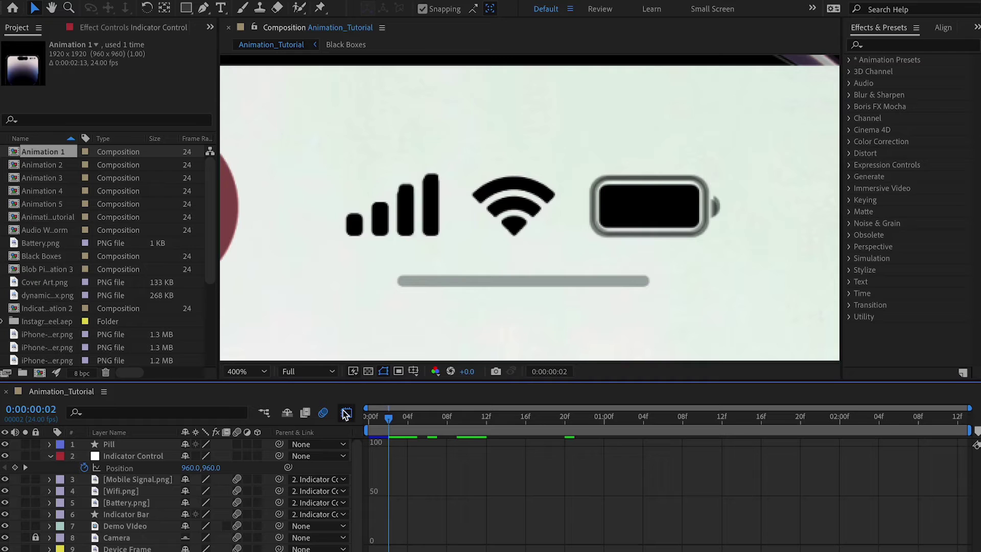
left_click(121, 471)
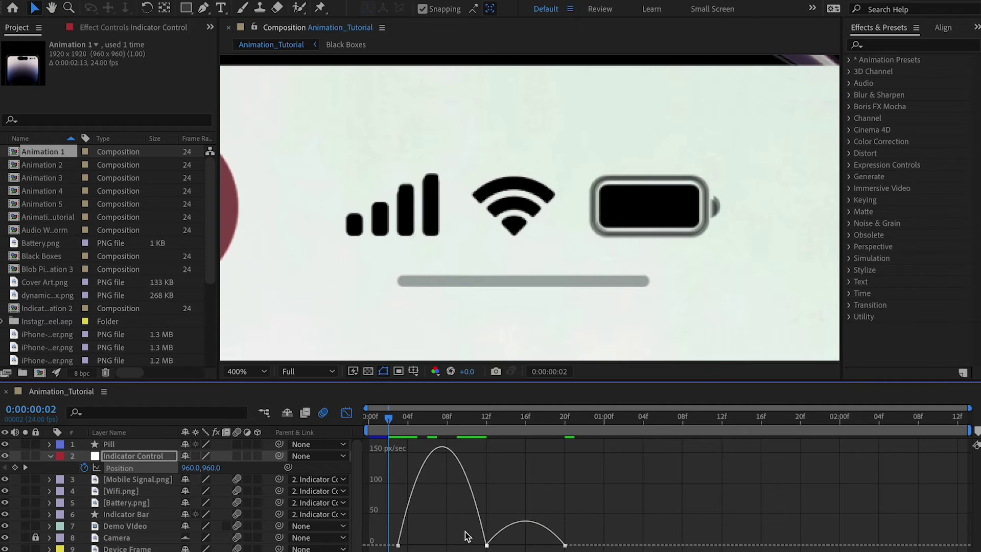
left_click(428, 418)
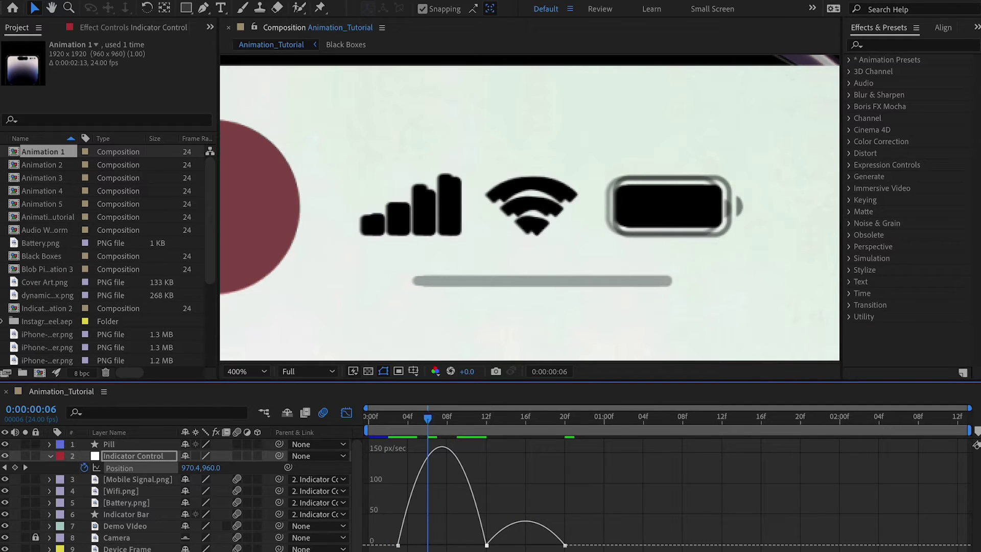
left_click_drag(428, 418, 437, 415)
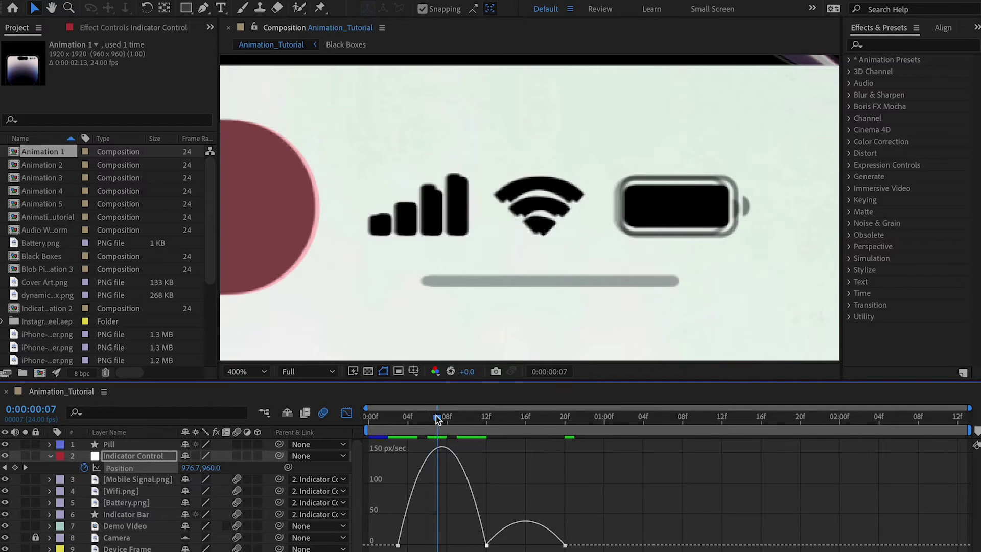
Lengthen the incoming velocity influence of Indicator Control's Position keyframe at 0:00:00:12 and check the motion up to 0:00:00:07.
double_click(488, 535)
left_click_drag(469, 546, 460, 545)
double_click(487, 545)
left_click(376, 259)
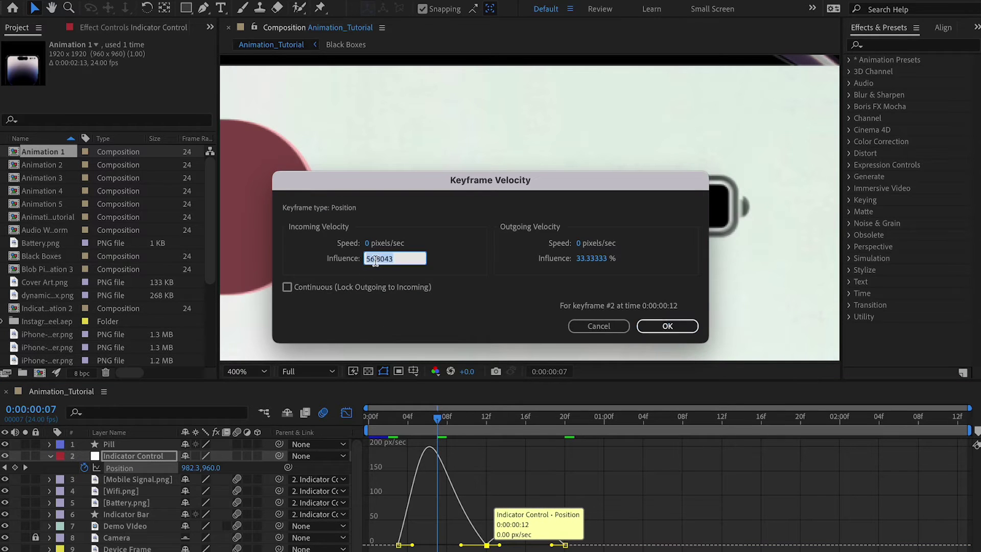
key("Return")
left_click_drag(408, 420, 440, 422)
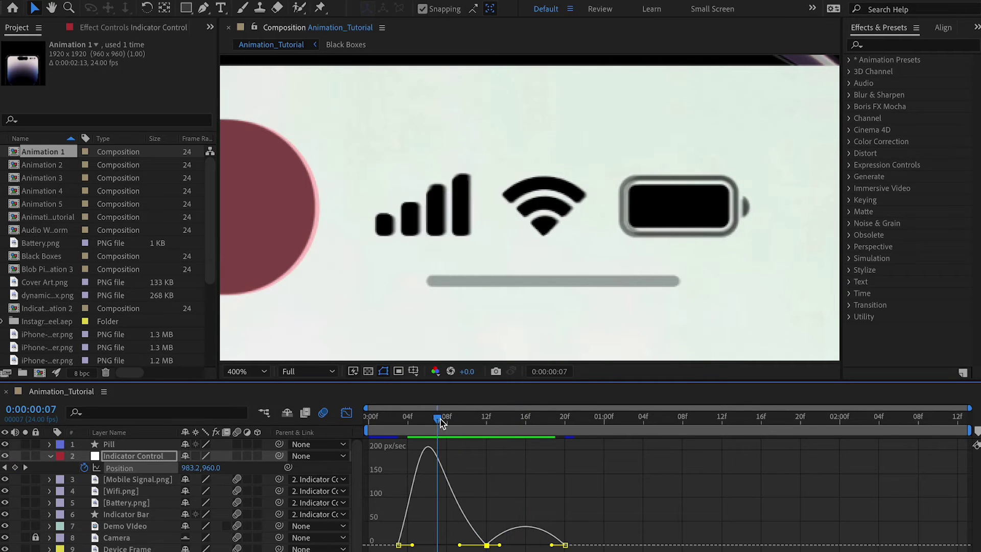
Apply the Fill effect to the Mobile Signal.png, Wifi.png and Battery.png layers with its default red color.
left_click(905, 45)
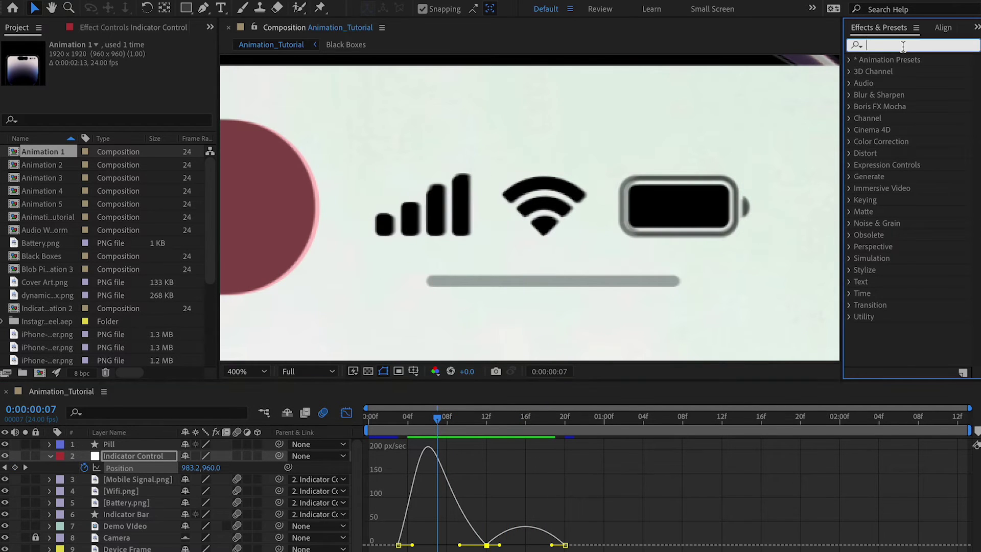
type("fill")
left_click_drag(896, 132, 164, 478)
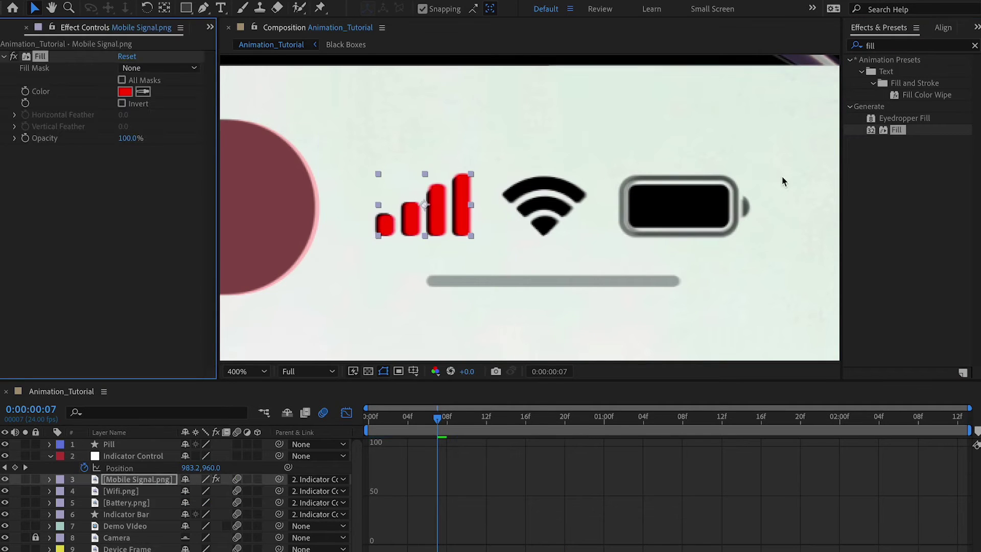
left_click_drag(897, 131, 134, 494)
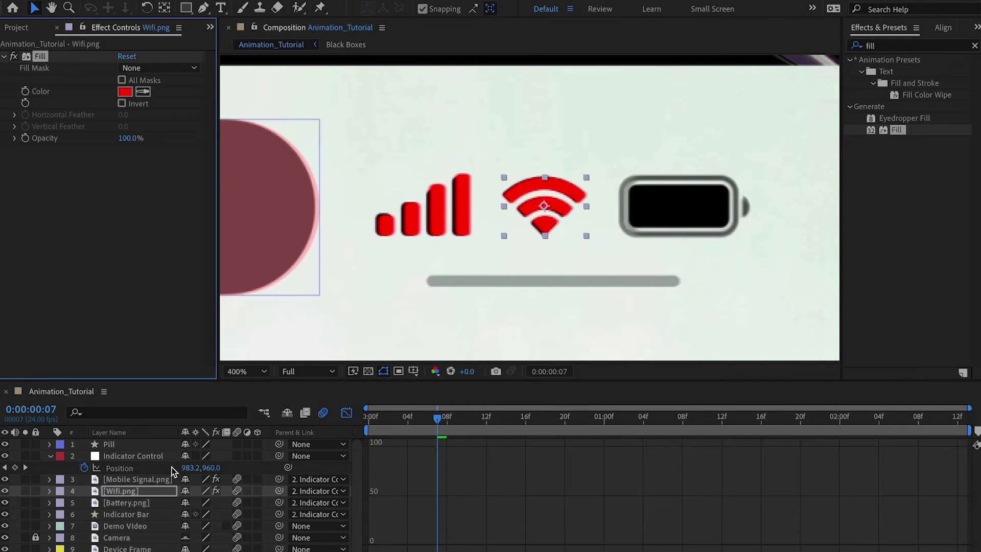
left_click_drag(897, 130, 134, 503)
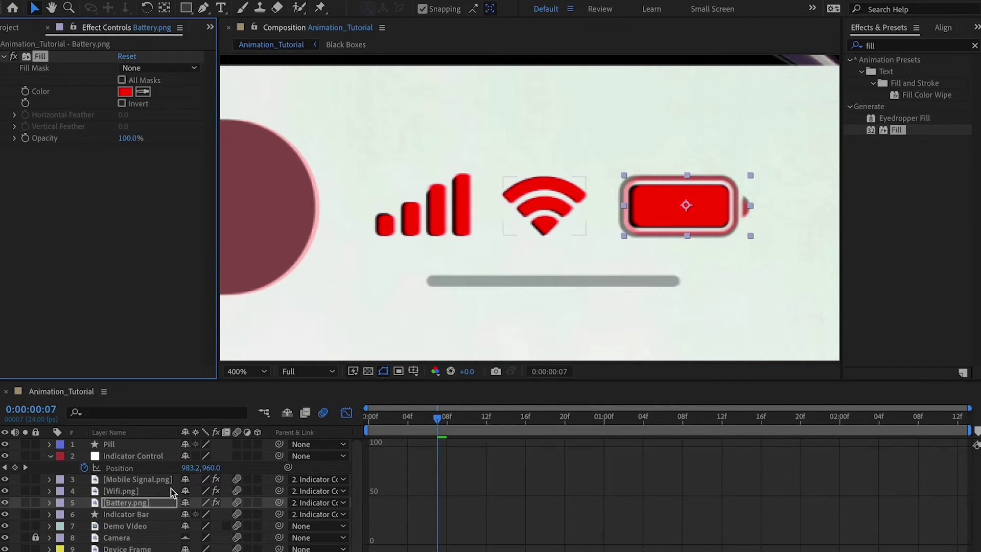
Check Indicator Control's motion up to 0:00:00:20 and switch its Position curve to the value graph.
left_click(125, 469)
left_click_drag(437, 417, 565, 420)
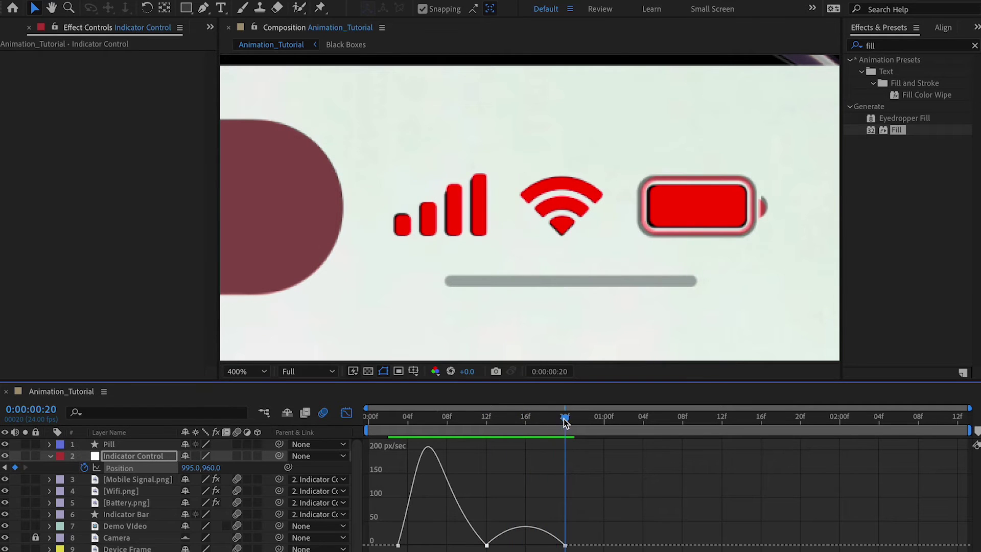
right_click(504, 472)
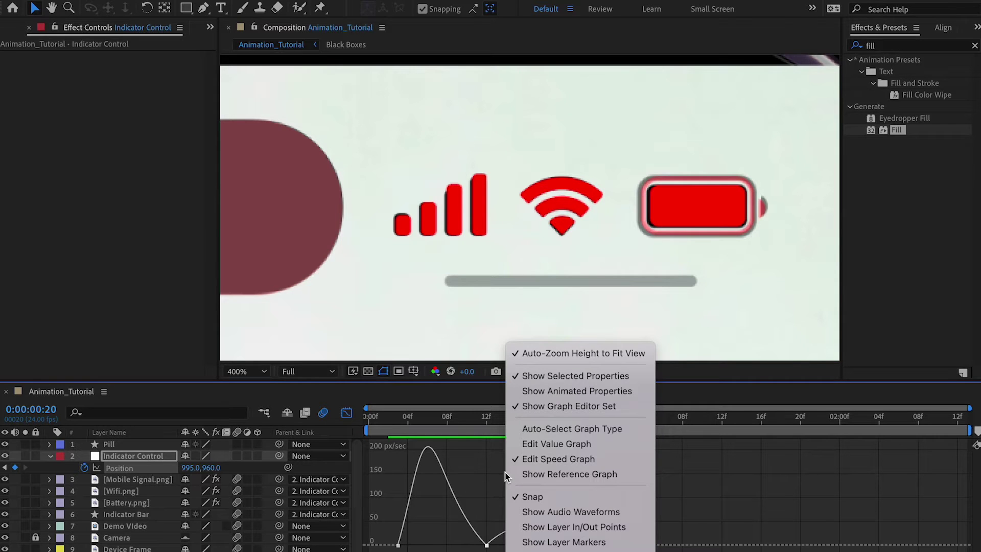
left_click(541, 444)
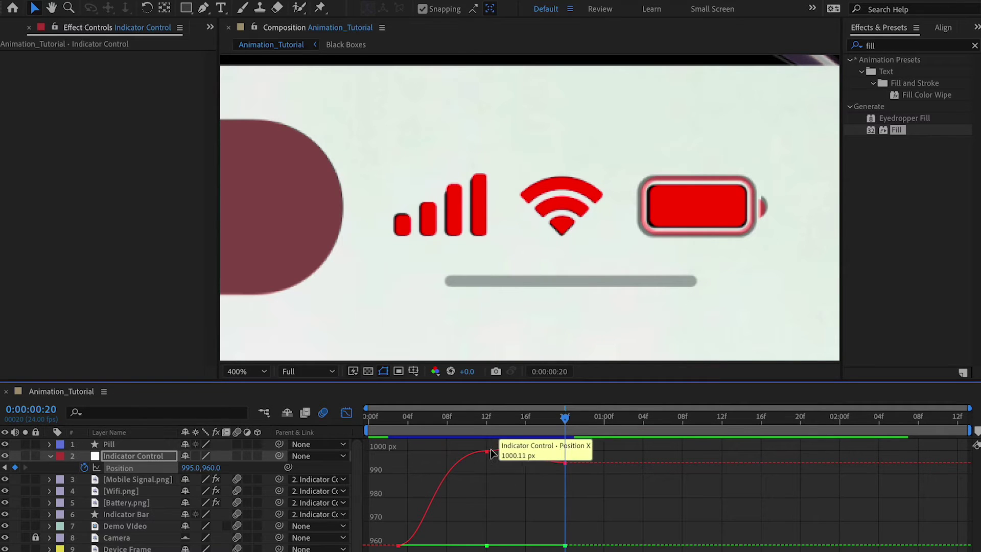
mouse_move(503, 456)
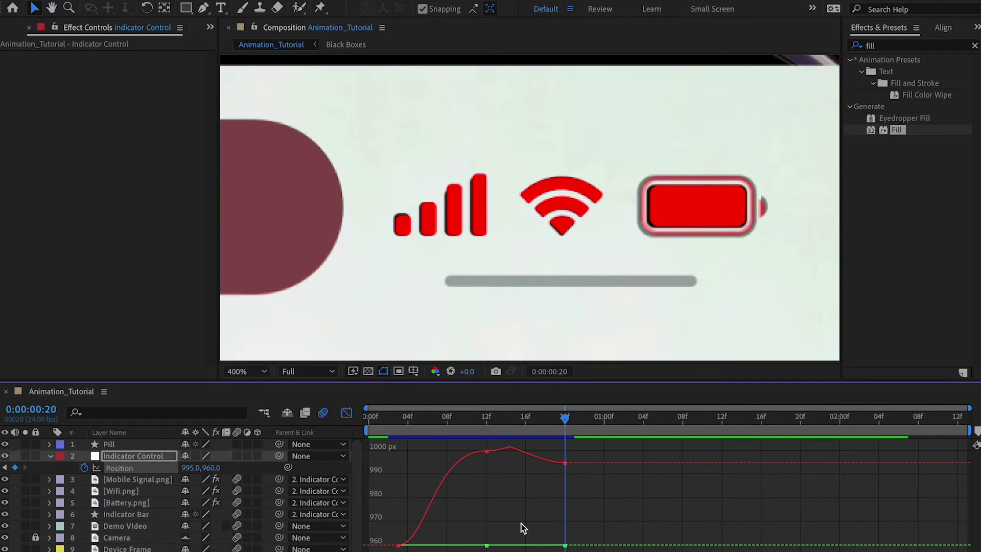
Examine the Position X curve between the 0:00:00:12 and 0:00:00:20 keyframes, stepping back to 0:00:00:14.
mouse_move(401, 544)
left_click(489, 453)
key("Page_Up")
key("Page_Up")
key("Page_Up")
key("Page_Up")
key("Page_Up")
key("Page_Up")
mouse_move(519, 454)
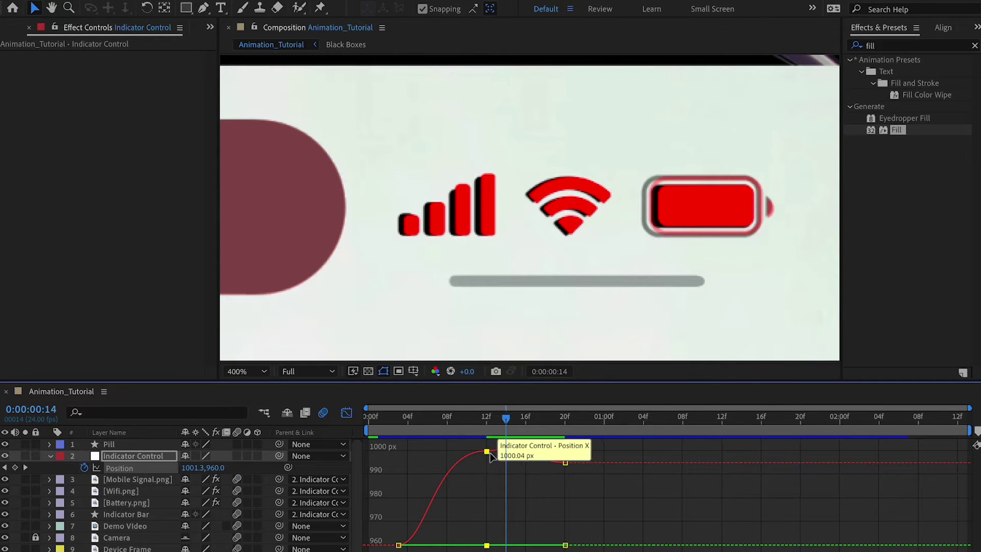
left_click(565, 466)
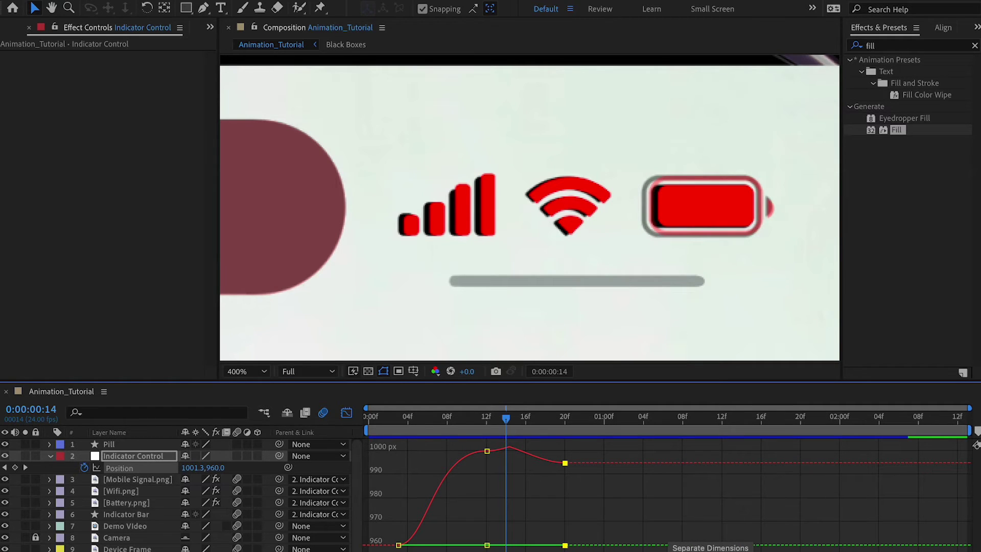
Separate Indicator Control's Position into X Position and Y Position dimensions.
right_click(113, 467)
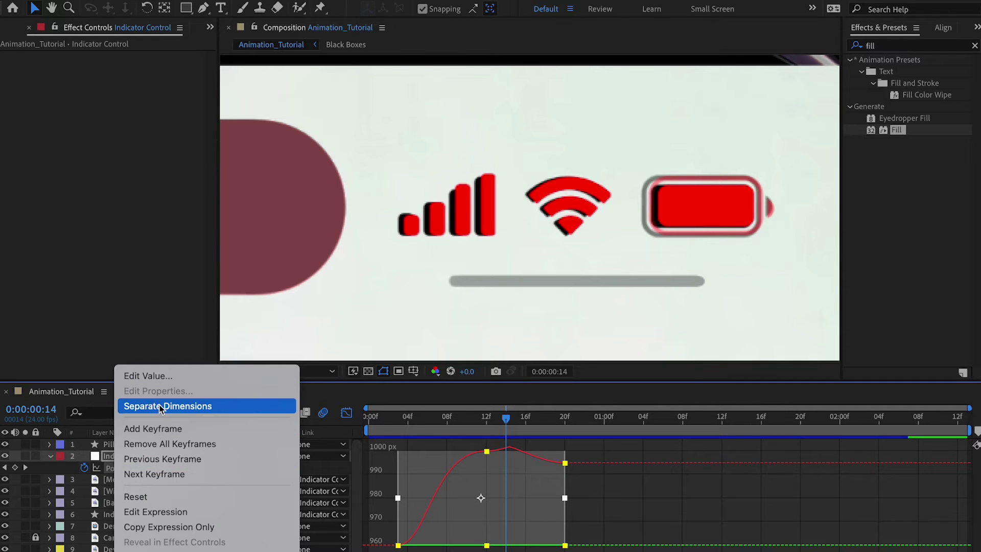
left_click(638, 485)
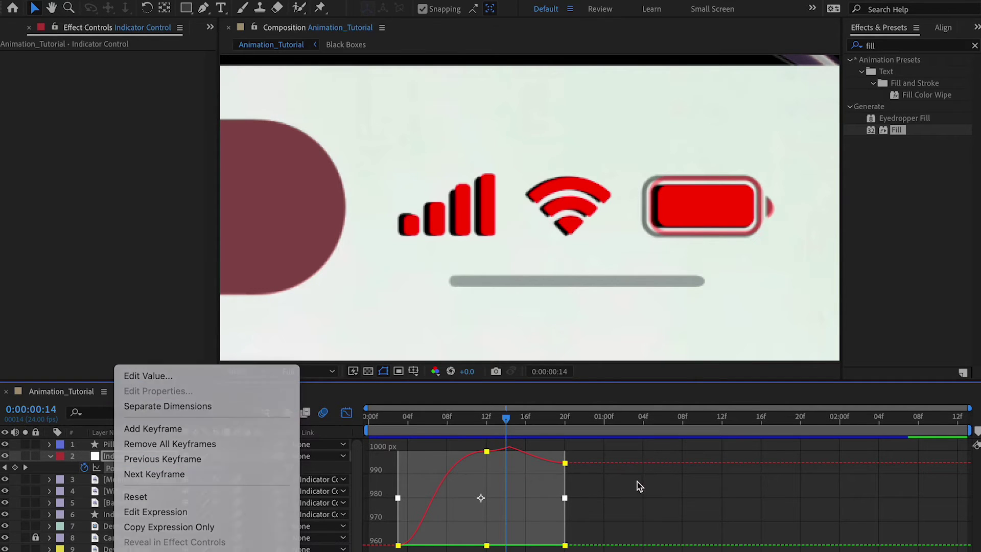
left_click(564, 463)
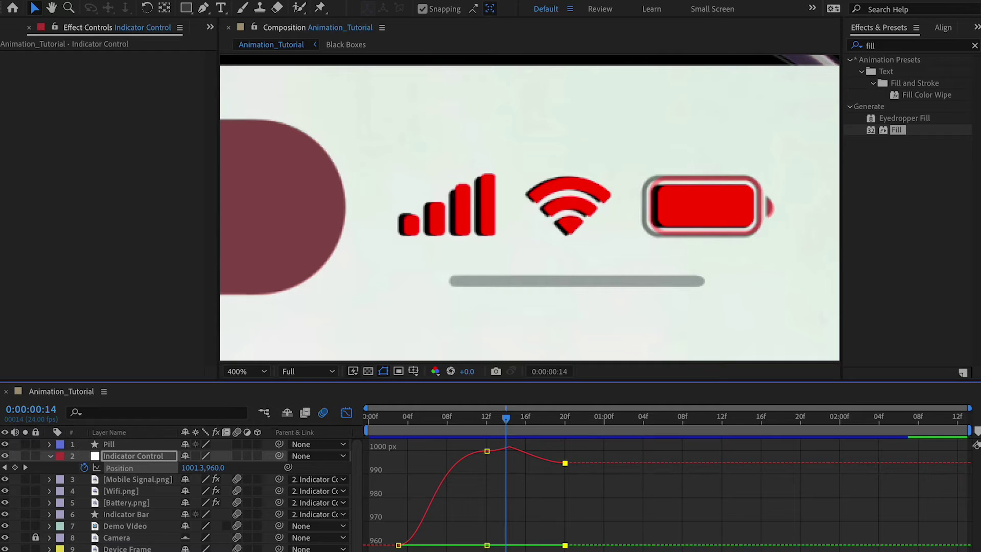
left_click(600, 483)
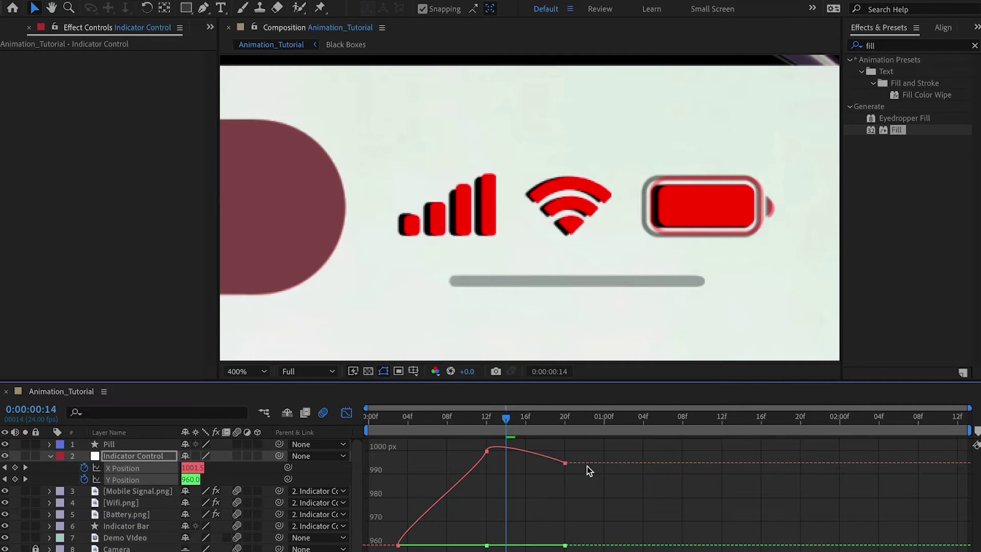
Flatten and lengthen the incoming X Position handles at the 0:00:00:12 and 0:00:00:20 keyframes in the value graph.
left_click(487, 452)
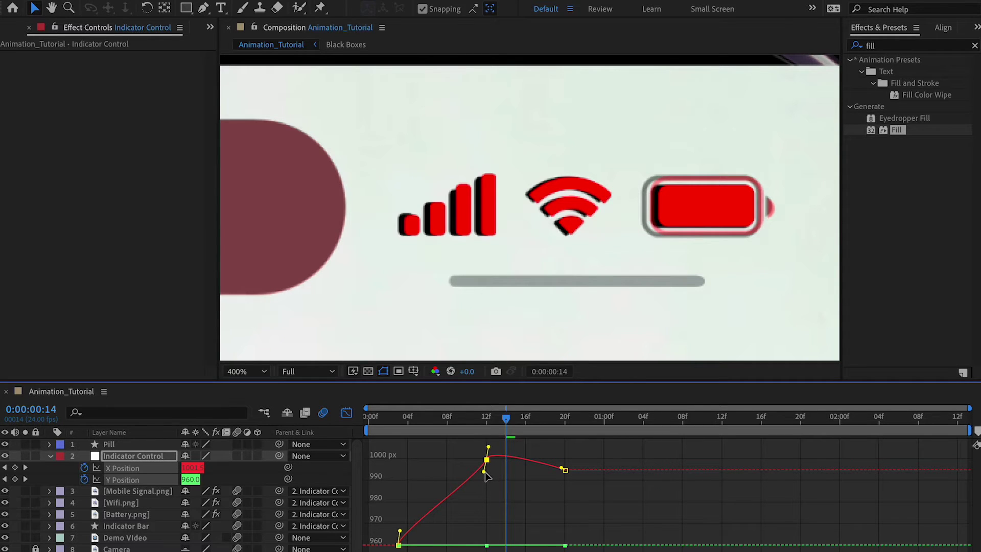
left_click_drag(483, 470, 459, 468)
left_click(461, 459)
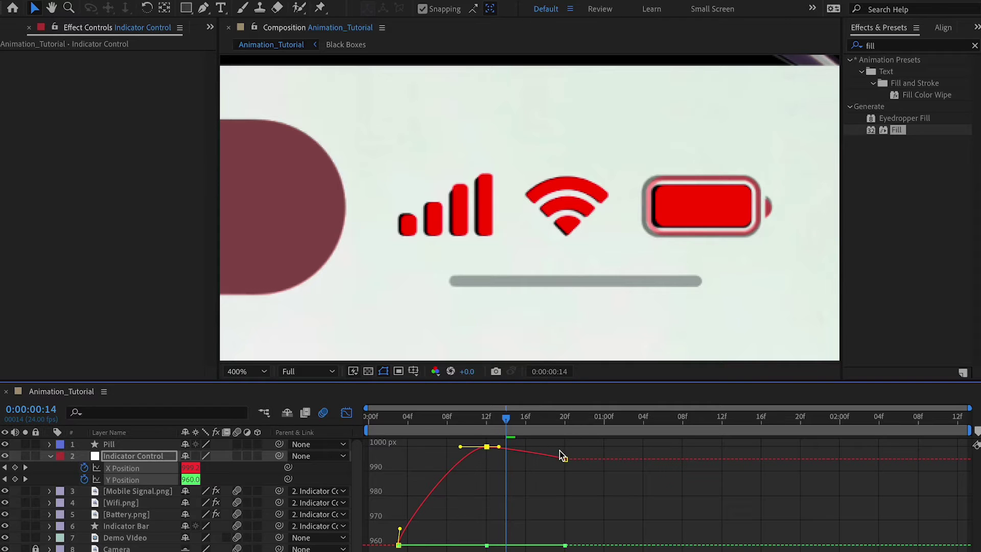
mouse_move(486, 451)
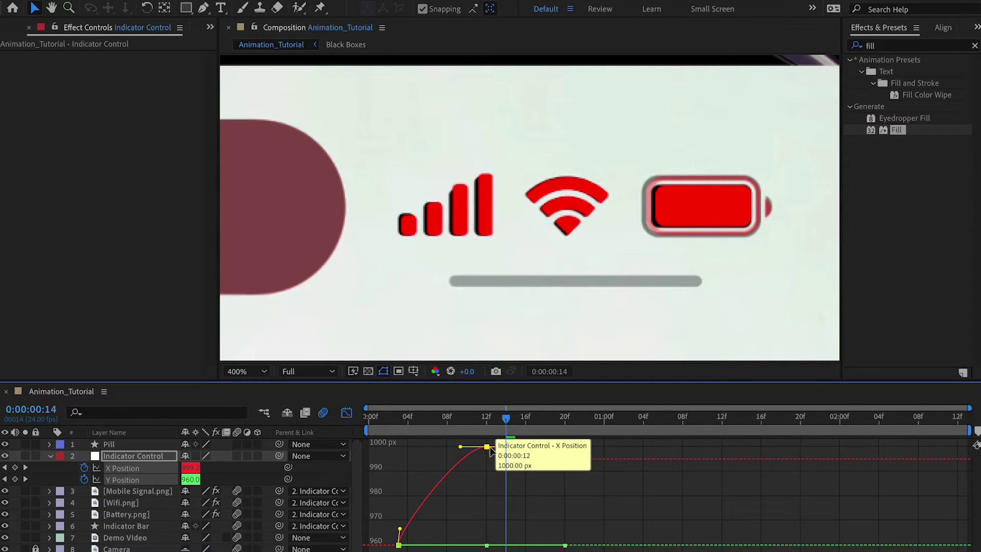
mouse_move(576, 463)
left_click(562, 459)
left_click_drag(561, 459, 543, 459)
Extend the outgoing X Position handle at 0:00:00:03 to match the demo icons, check through 0:00:00:20, and return to the layer bars.
left_click_drag(503, 419, 428, 461)
left_click(462, 449)
left_click_drag(460, 447, 460, 448)
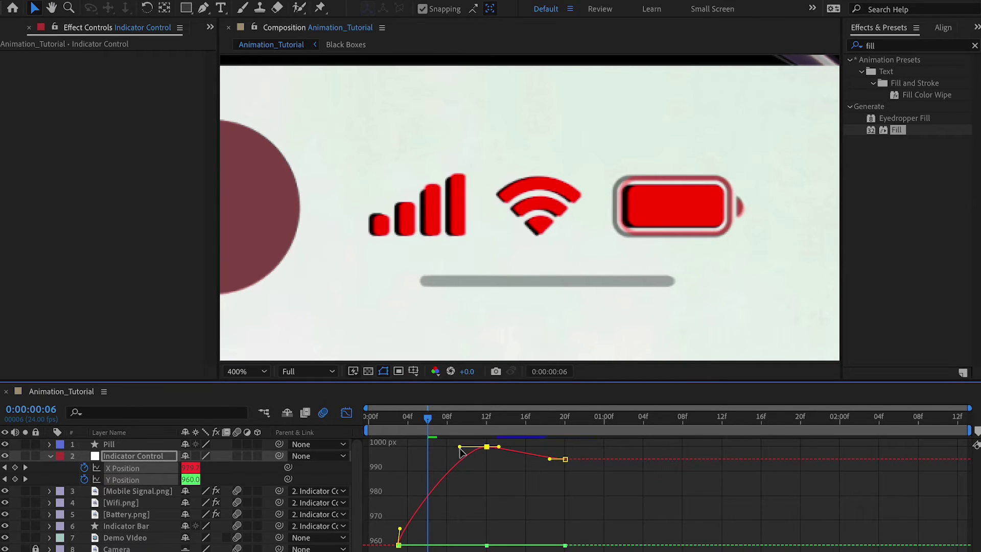
left_click_drag(399, 525, 428, 513)
left_click_drag(399, 422, 564, 416)
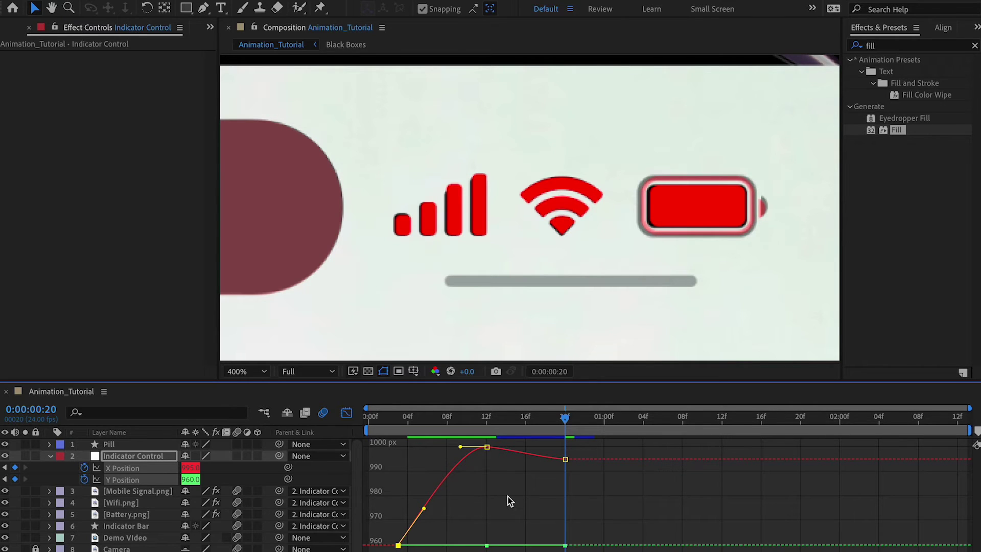
left_click(347, 412)
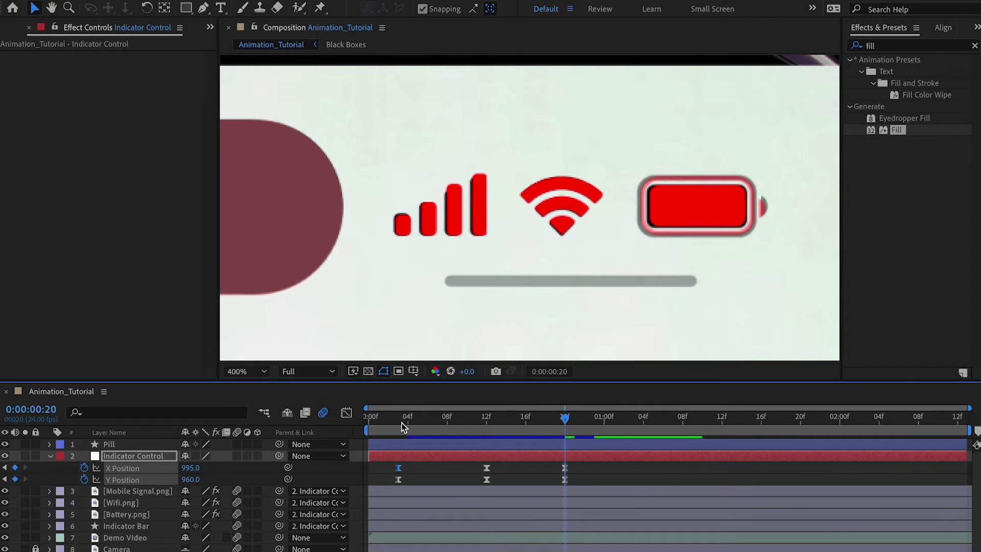
Solo the Pill, Mobile Signal, Wifi, Battery and Indicator Bar layers and preview their animation from the first frame.
key("Home")
key("shift+slash")
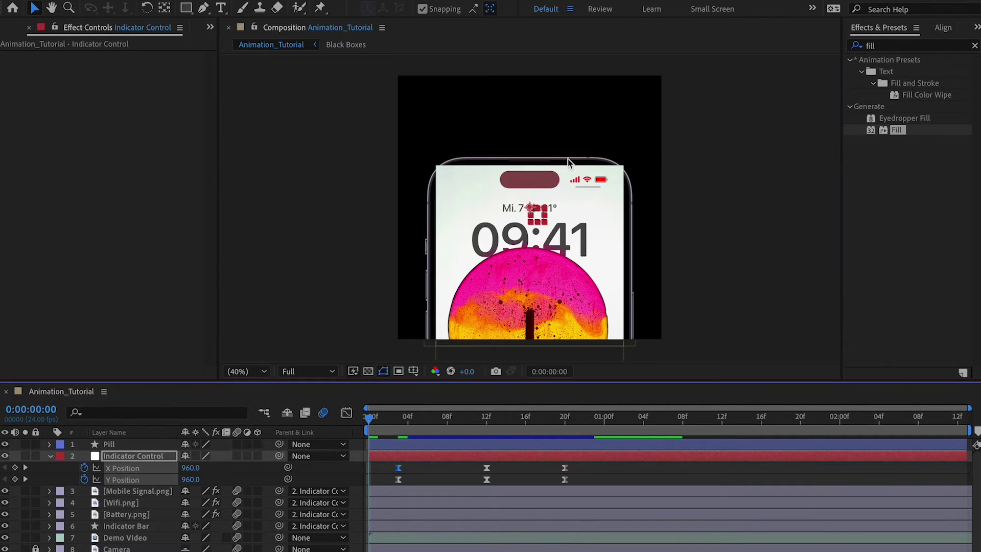
scroll(568, 159, "up", 5)
scroll(565, 159, "down", 2)
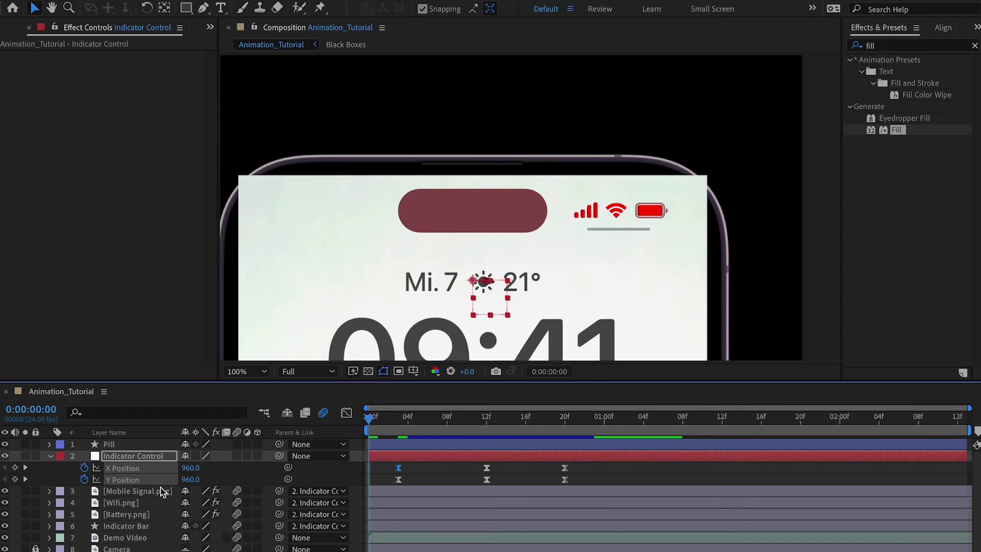
left_click(25, 444)
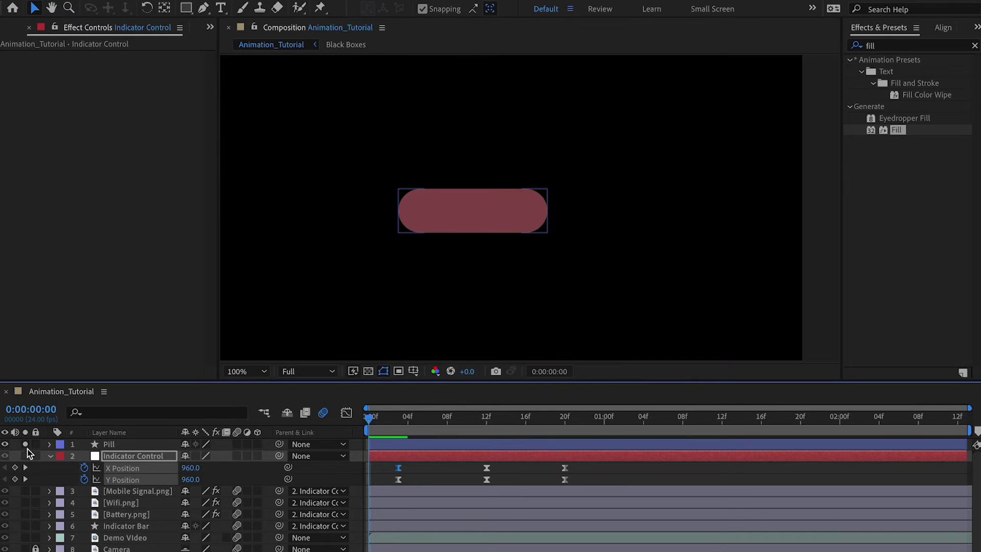
left_click_drag(25, 491, 28, 527)
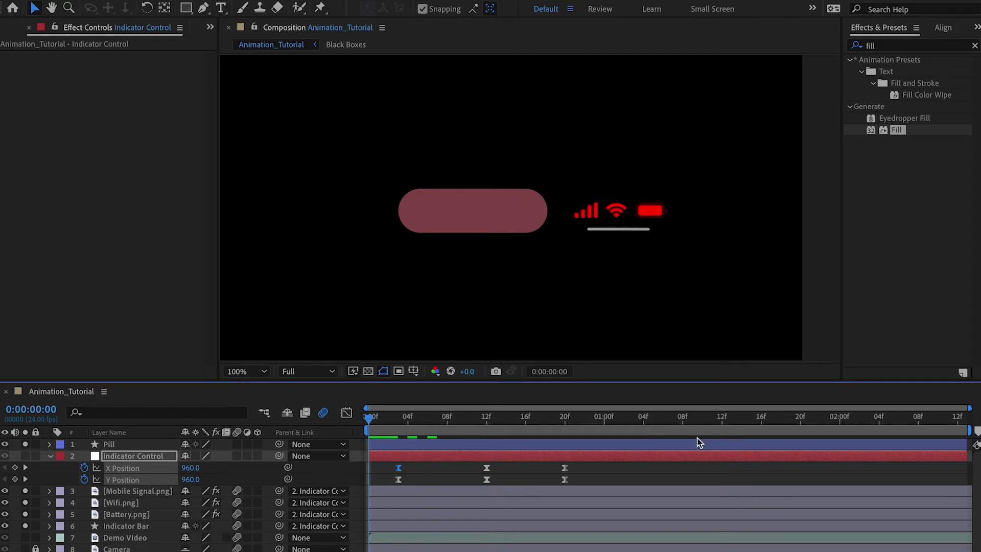
left_click(663, 476)
key("space")
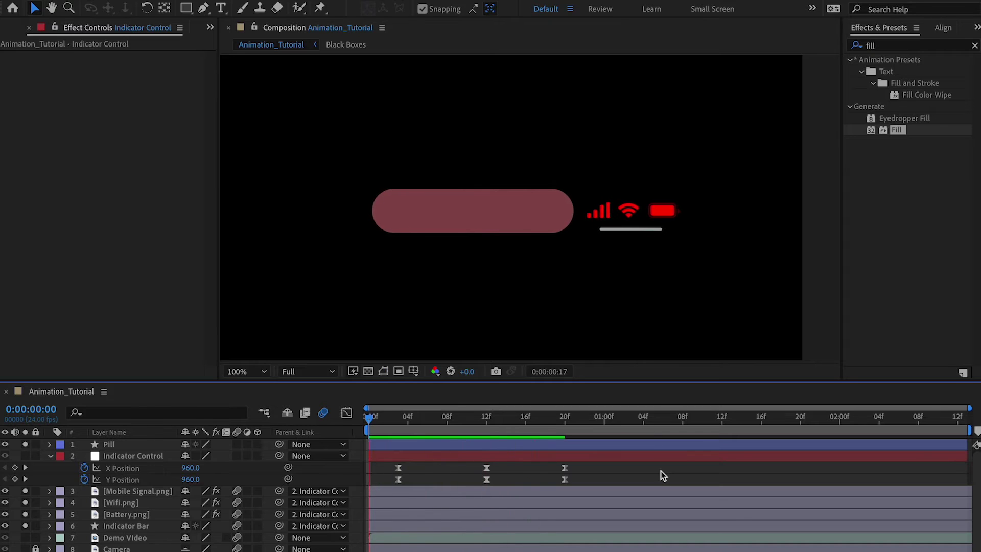
key("space")
Set the composition preview resolution to Half and replay the animation from the start.
left_click(321, 372)
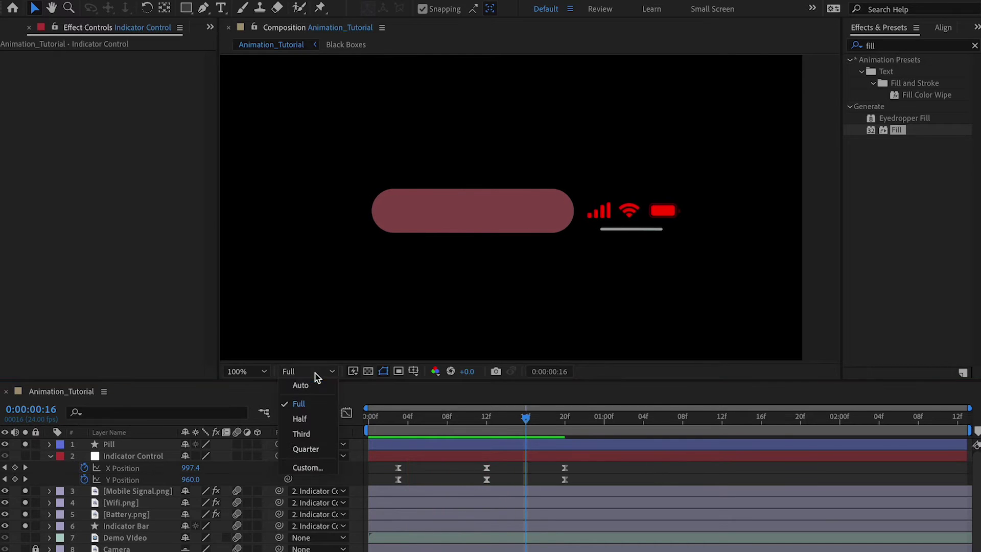
left_click(314, 422)
key("Home")
key("space")
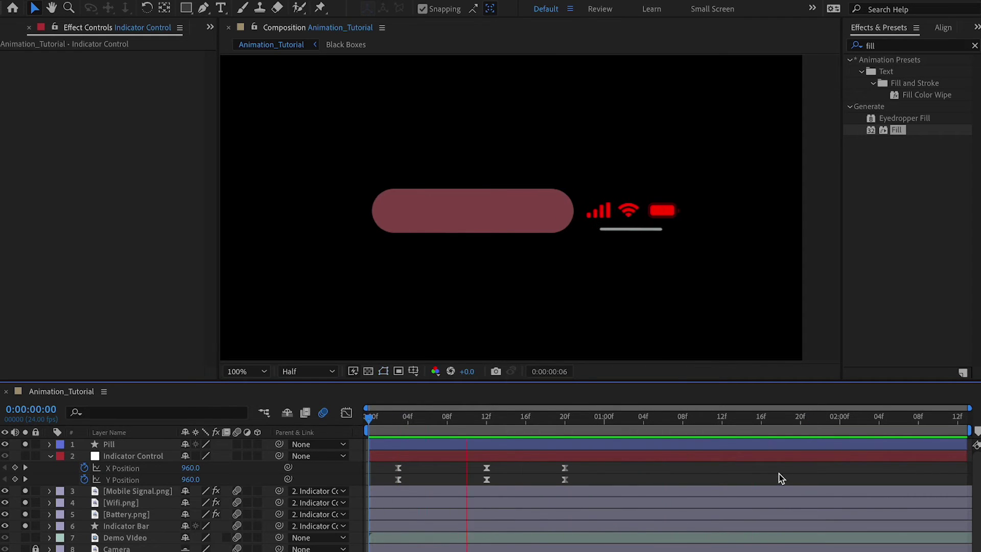
Preview the loop with the work area ending at 0:00:00:23, and restore the work area to the full composition length.
left_click(595, 422)
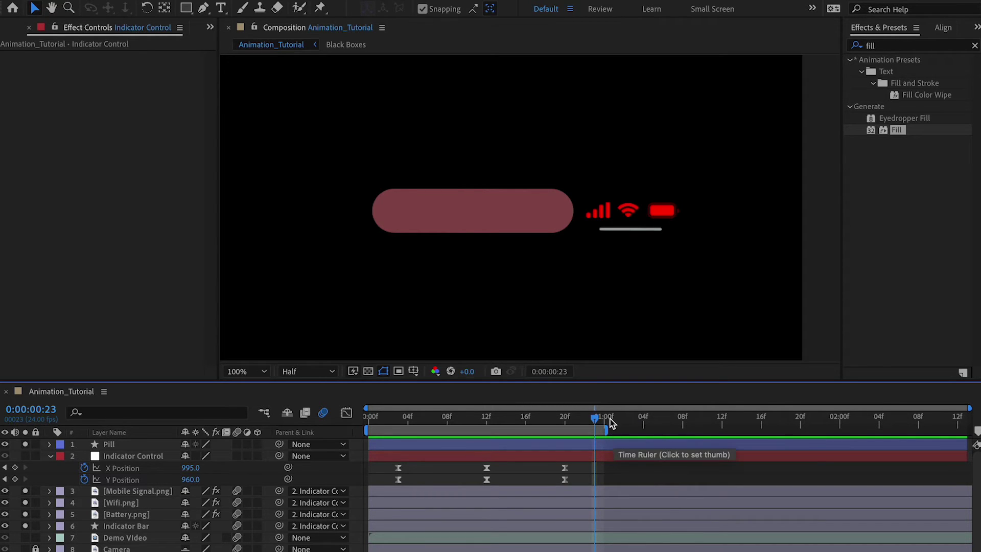
key("space")
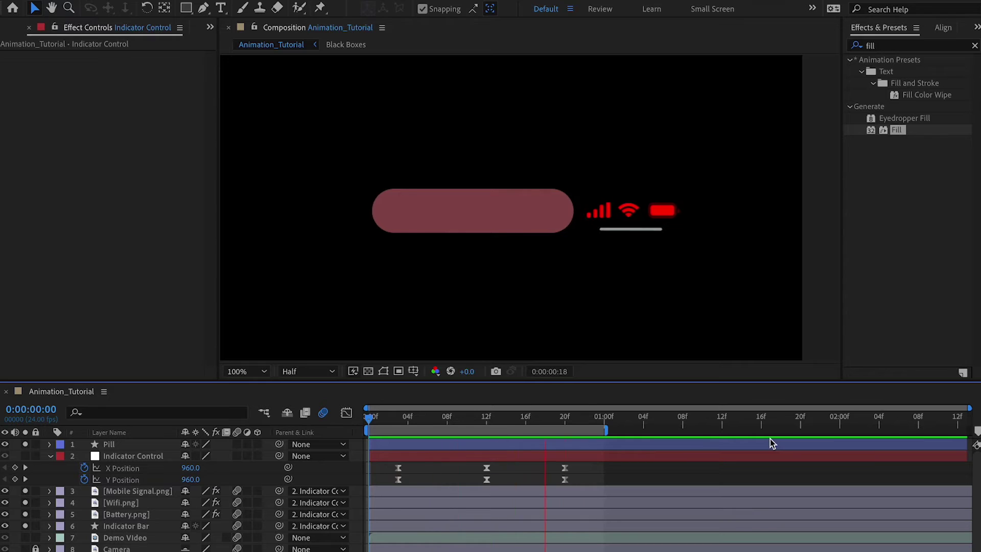
key("space")
left_click_drag(606, 431, 968, 431)
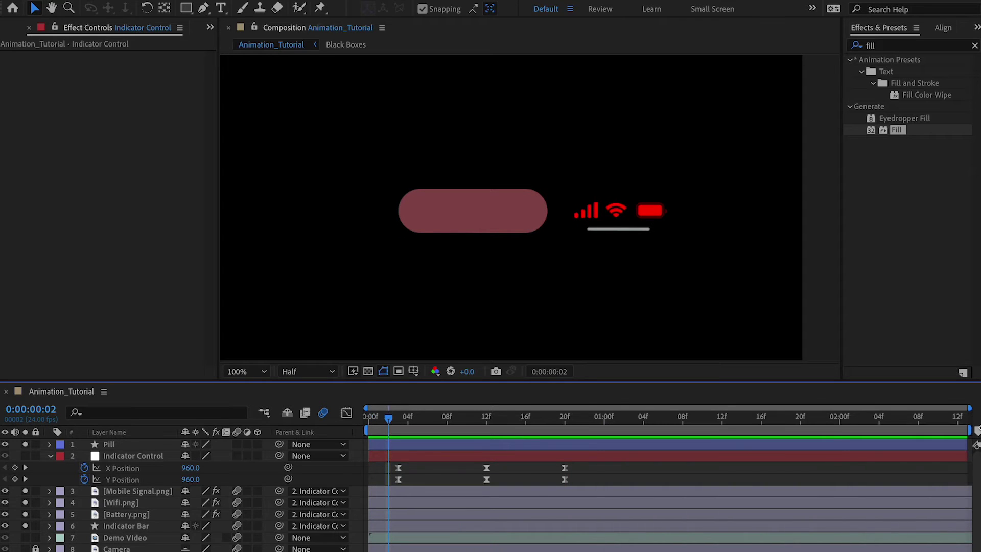
Turn off solo on all layers and trim the composition to a work area ending at 0:00:01:12.
left_click_drag(27, 490, 26, 528)
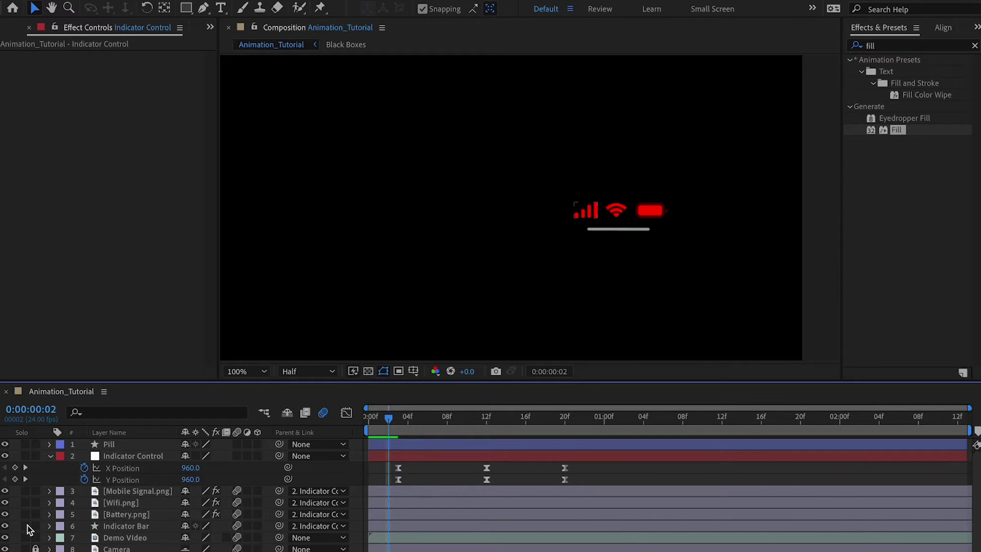
left_click(115, 539)
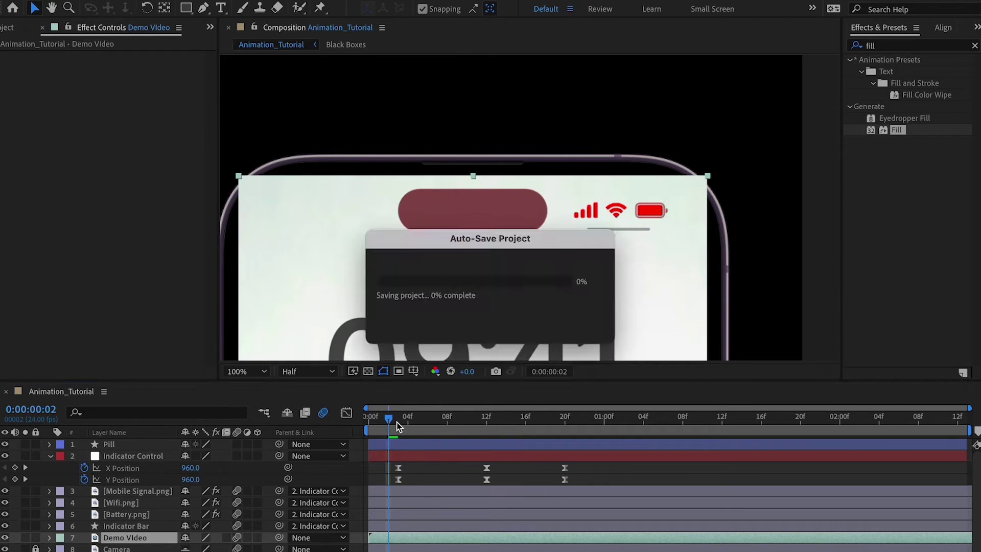
left_click_drag(400, 421, 724, 425)
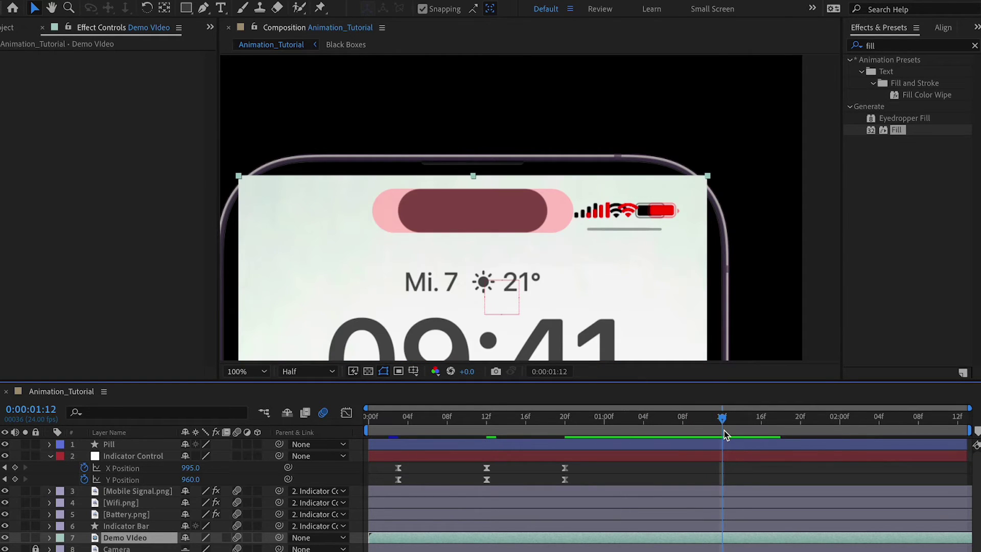
key("n")
right_click(679, 431)
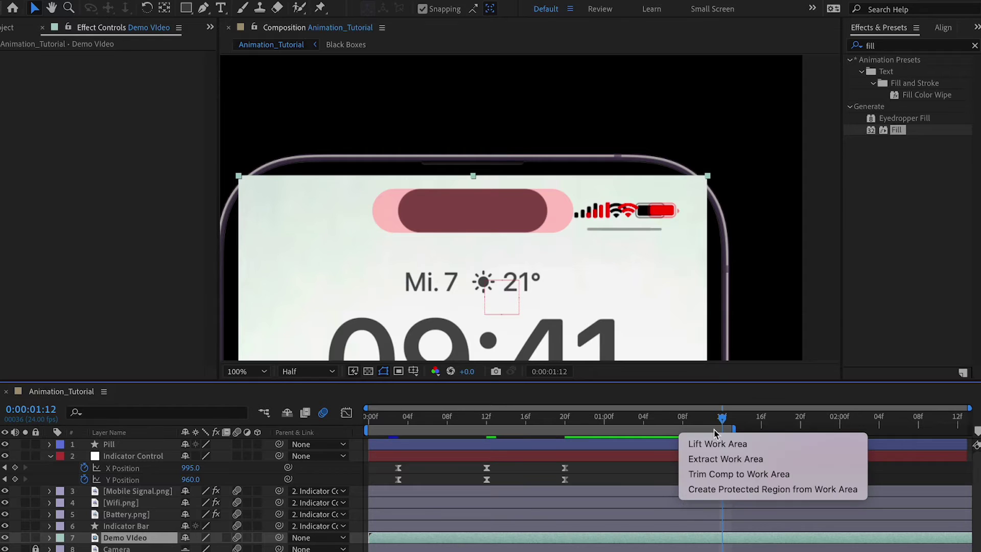
left_click(729, 472)
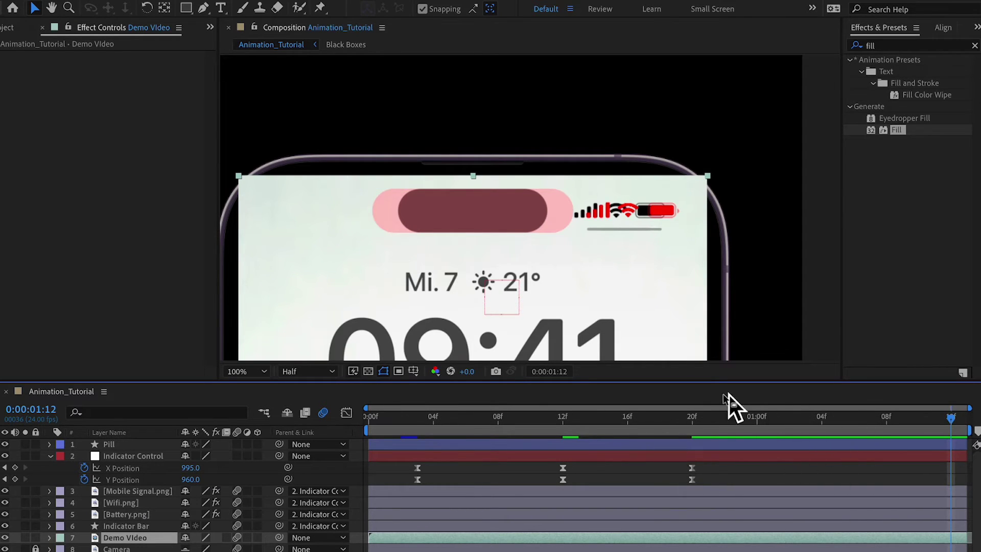
Find where the demo's expanded pill stops holding and add Indicator Control X Position and Y Position keyframes at 0:00:00:23.
left_click_drag(697, 416, 793, 427)
key("space")
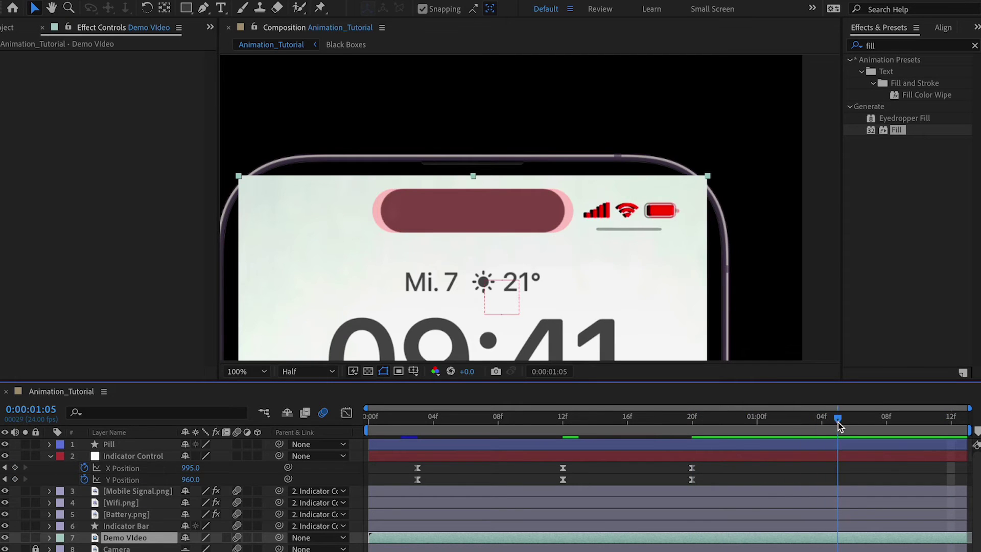
key("space")
left_click_drag(788, 430, 703, 426)
scroll(458, 197, "up", 1)
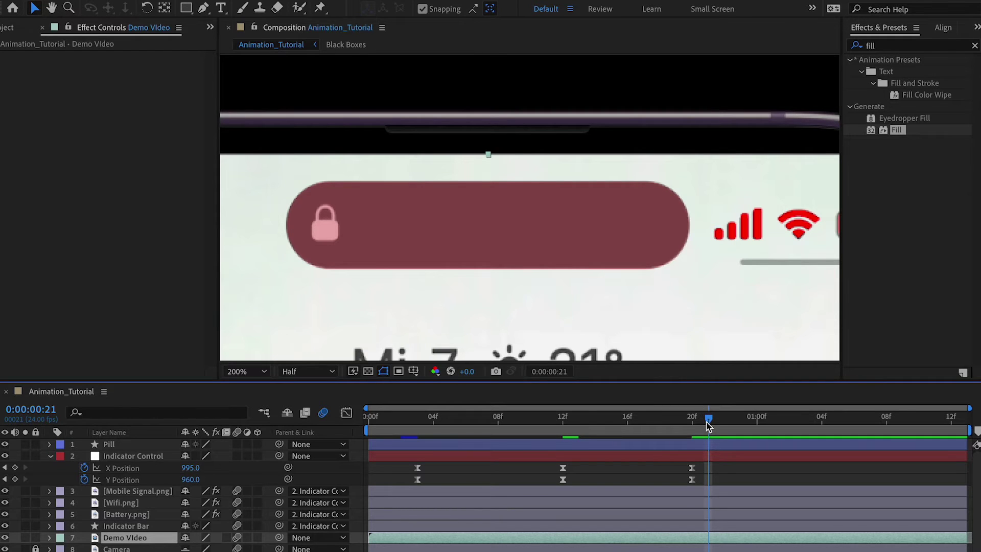
left_click_drag(707, 424, 744, 422)
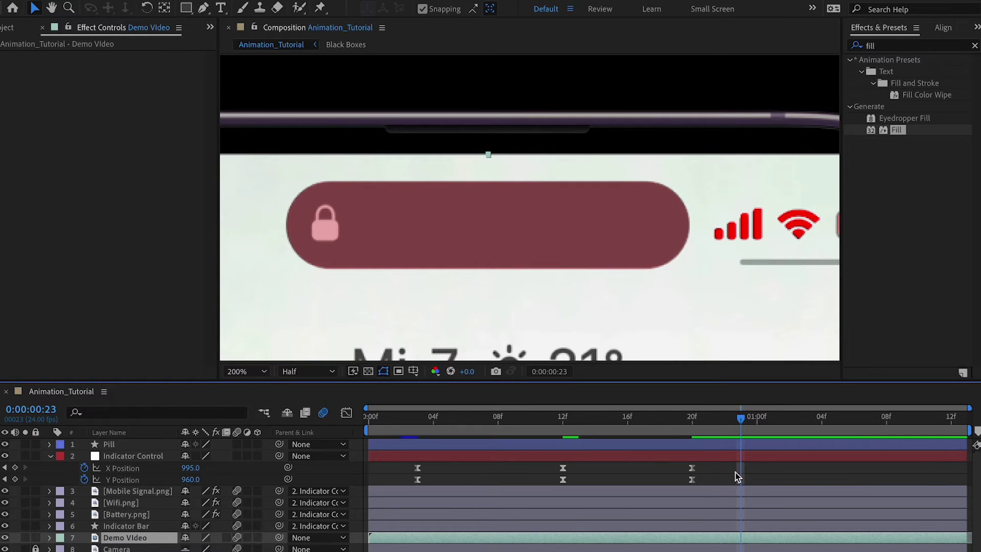
left_click(15, 468)
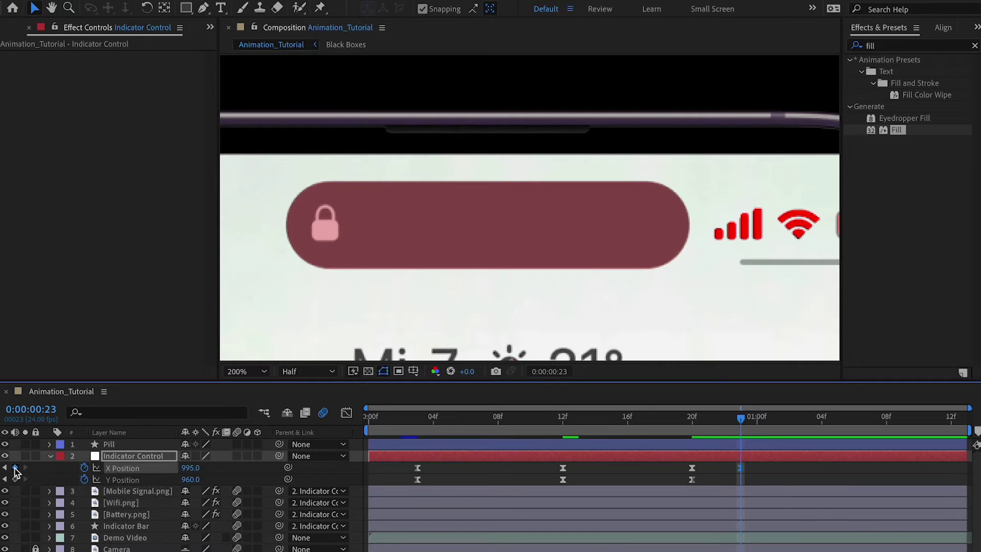
left_click(16, 479)
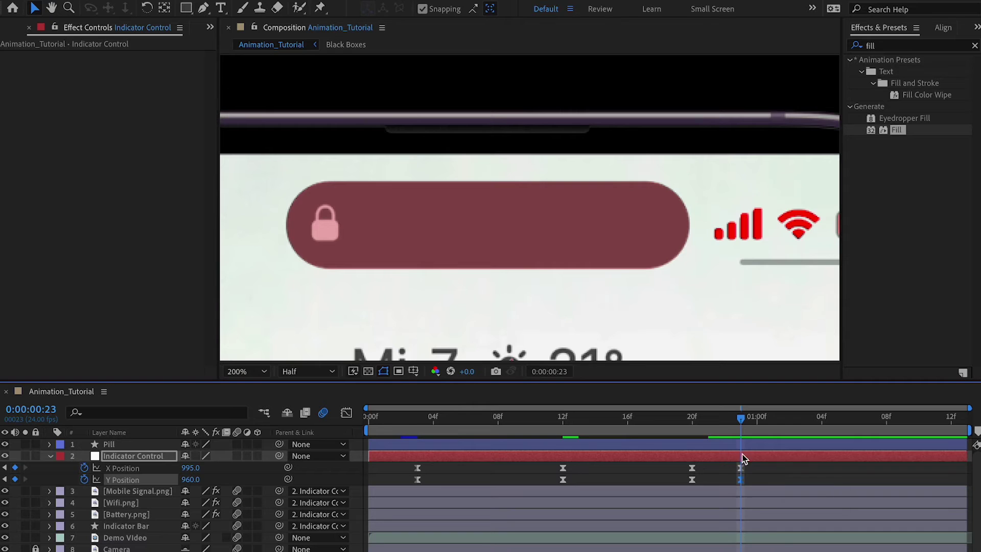
Go to 0:00:01:02 and compare the Pill's rounded end with the shrinking island in the demo video.
left_click_drag(740, 417, 786, 418)
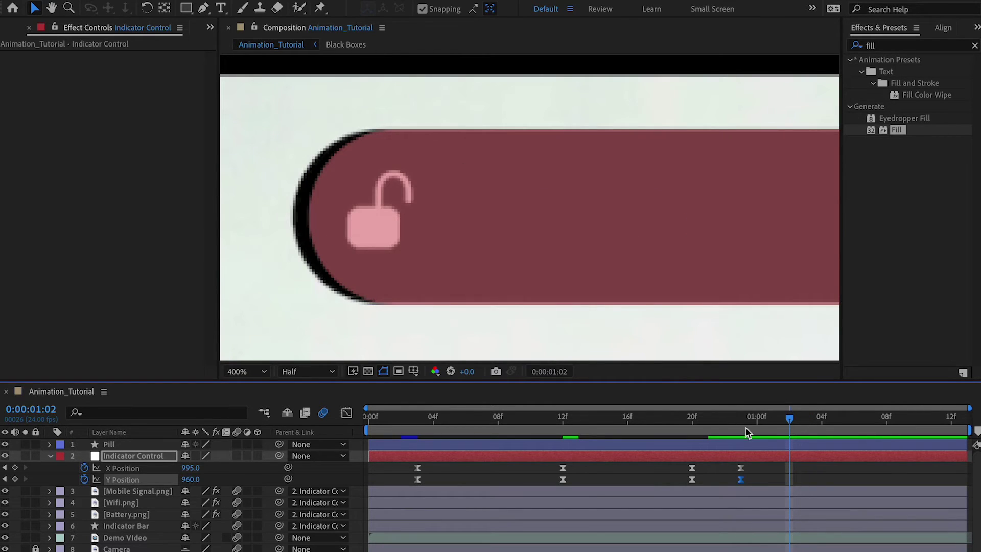
Add X Position and Y Position keyframes to the Indicator Control layer at 0:00:01:02.
left_click(15, 467)
left_click(15, 479)
At 0:00:01:02, nudge the left points of the Pill layer's path outward to match the black pill's left end.
left_click(501, 256)
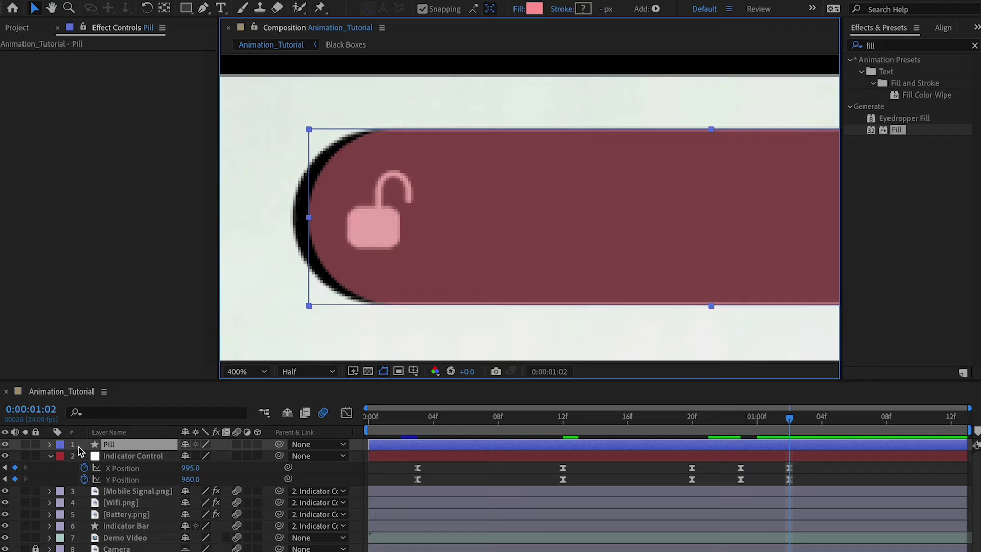
key("u")
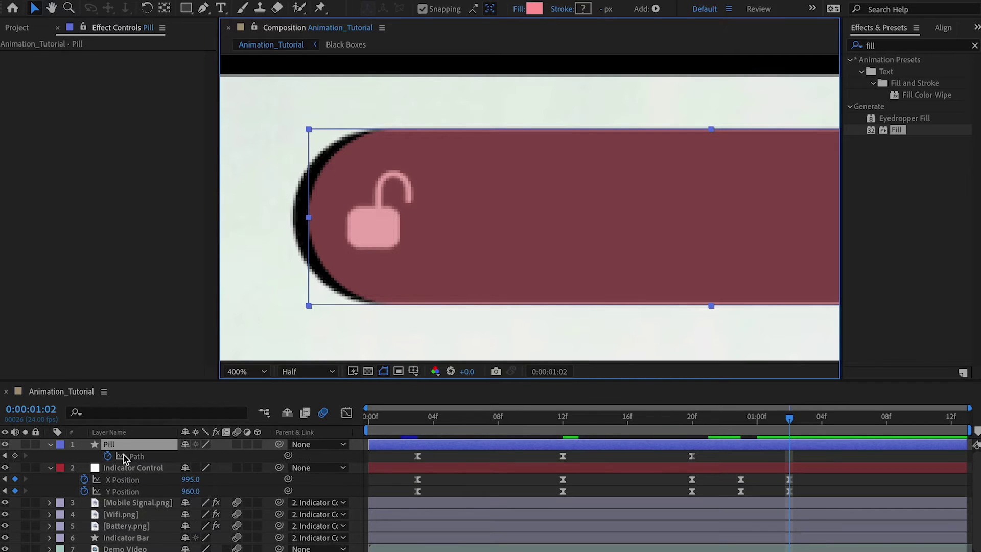
left_click(142, 456)
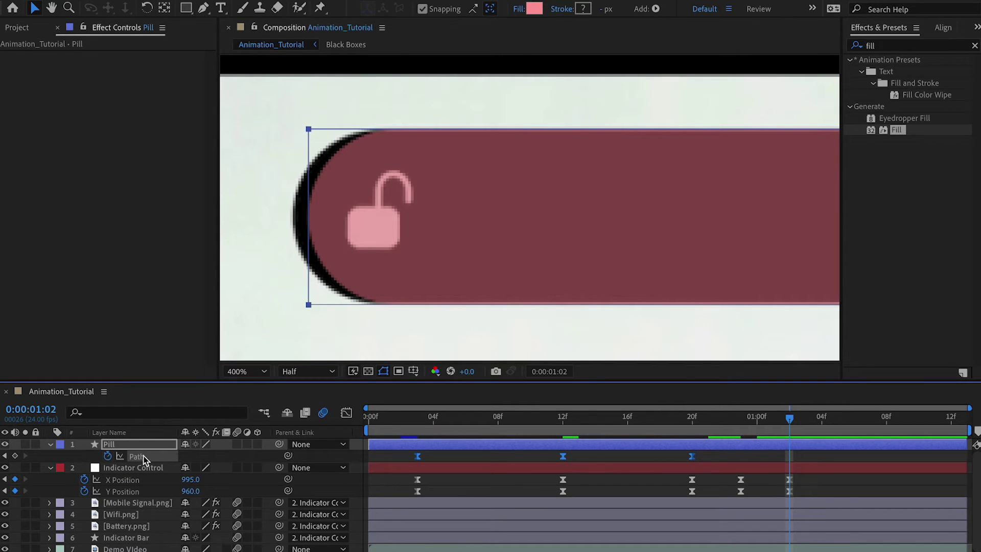
left_click_drag(268, 125, 346, 352)
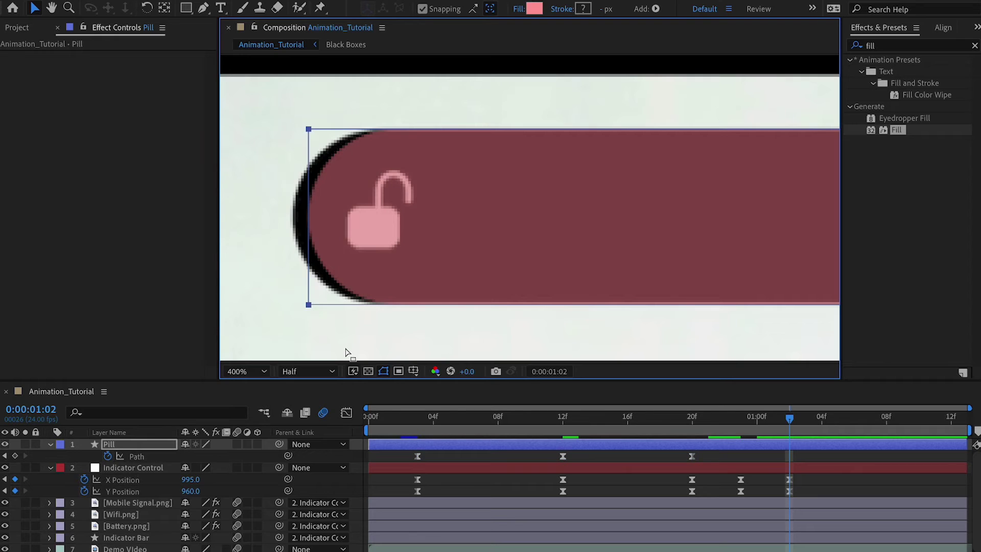
key("Left")
key("Left")
key("Left")
key("Left")
key("Left")
key("Left")
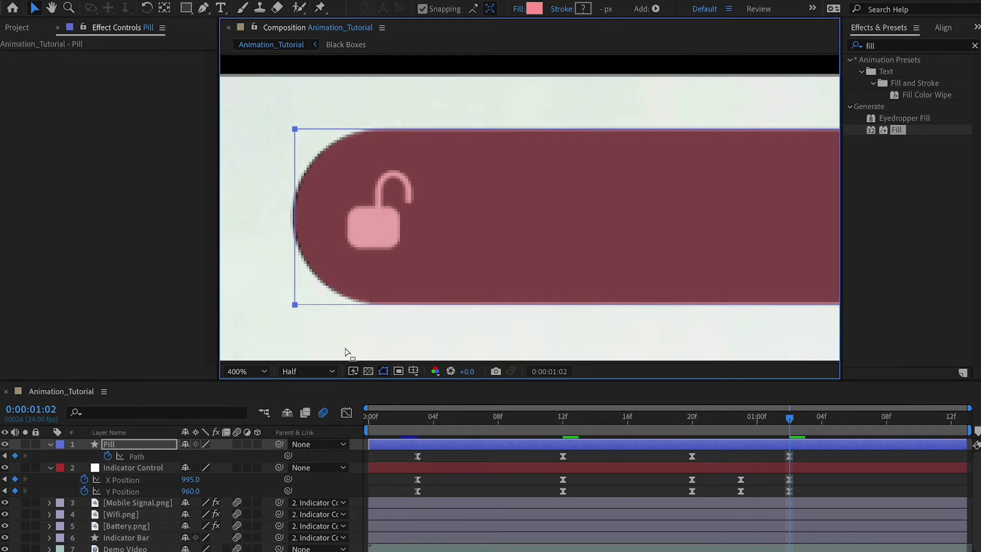
Nudge the Pill path's right points outward to match the black pill's right end at 0:00:01:02, and go to 0:00:01:12.
scroll(557, 283, "right", 10)
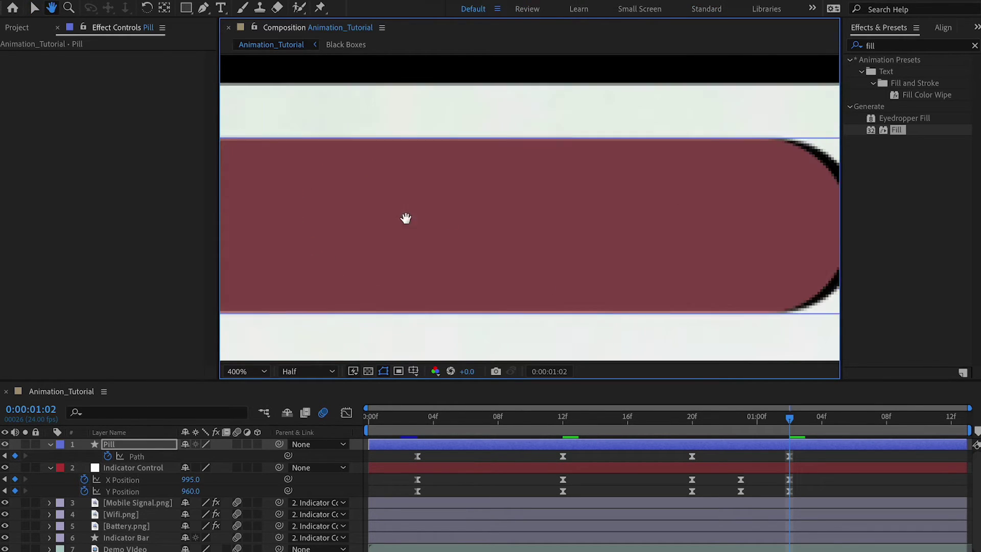
left_click_drag(401, 97, 532, 333)
key("Right")
key("Right")
key("Right")
key("Right")
key("Right")
key("Right")
key("Right")
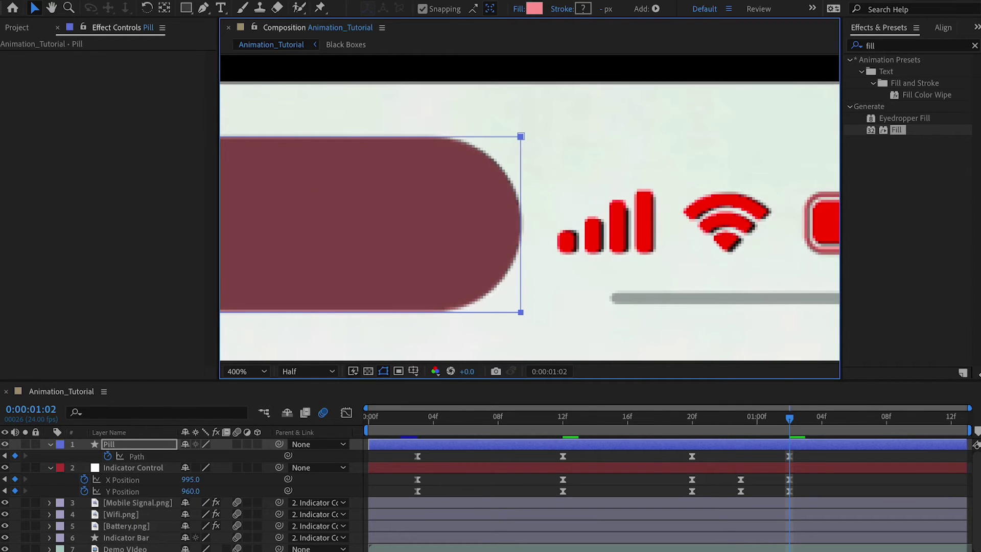
left_click_drag(791, 427, 974, 420)
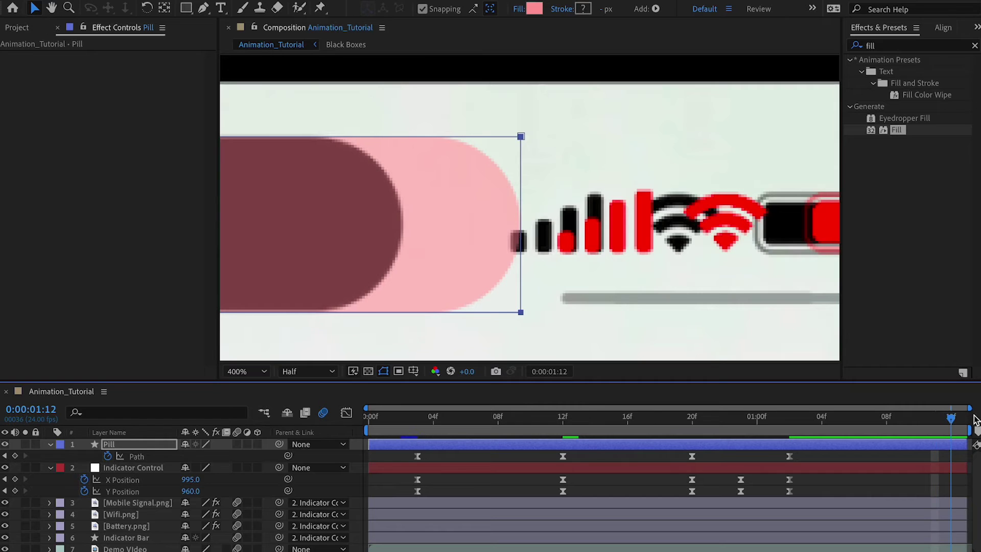
left_click(511, 194)
left_click_drag(521, 205, 410, 199)
key("ctrl+z")
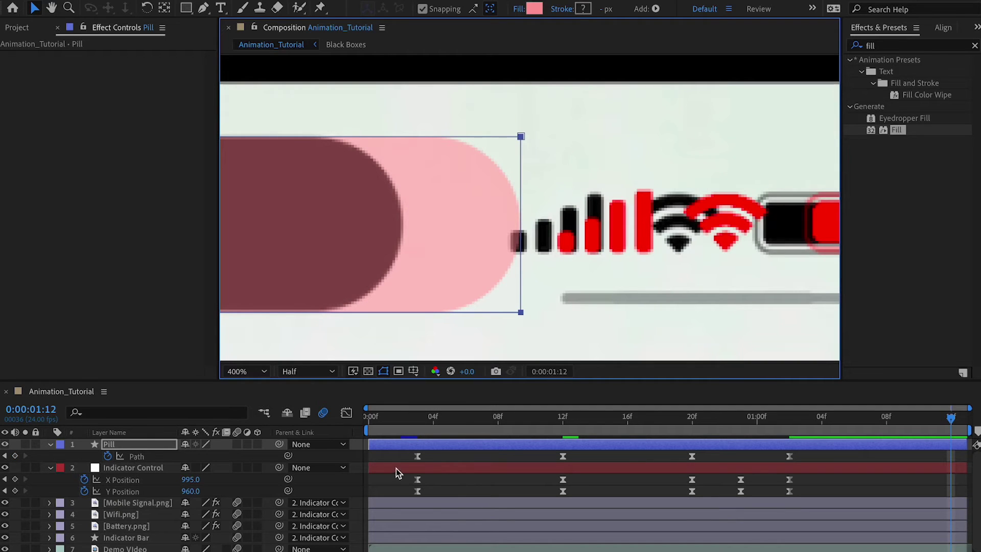
Copy the Pill's Path keyframe at 0:00:00:03 and paste it at 0:00:01:12.
left_click(418, 457)
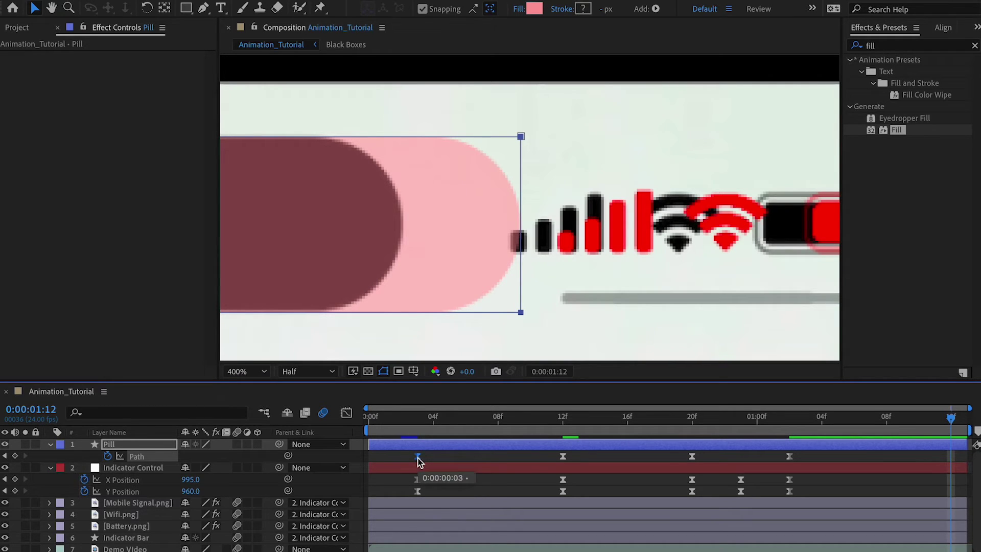
key("ctrl+c")
key("ctrl+v")
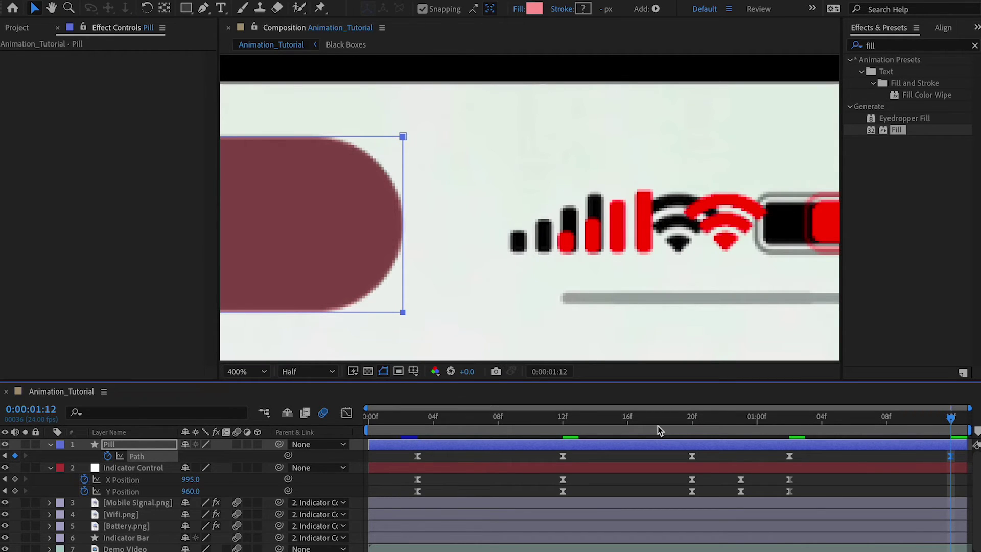
Delete the Indicator Control layer's X and Y Position keyframes at 0:00:01:02.
left_click_drag(366, 213, 705, 208)
left_click_drag(417, 217, 664, 211)
left_click_drag(684, 417, 756, 420)
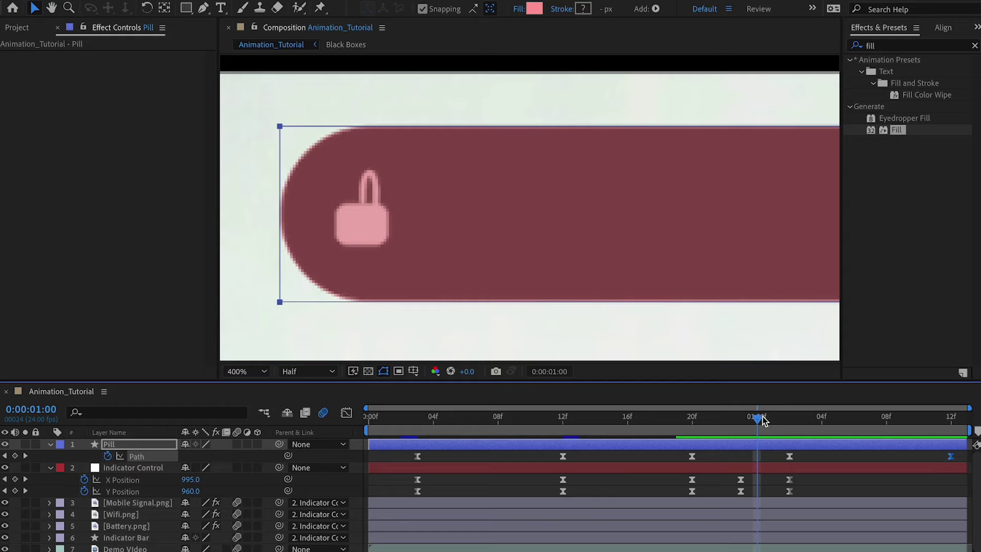
left_click_drag(814, 501, 779, 473)
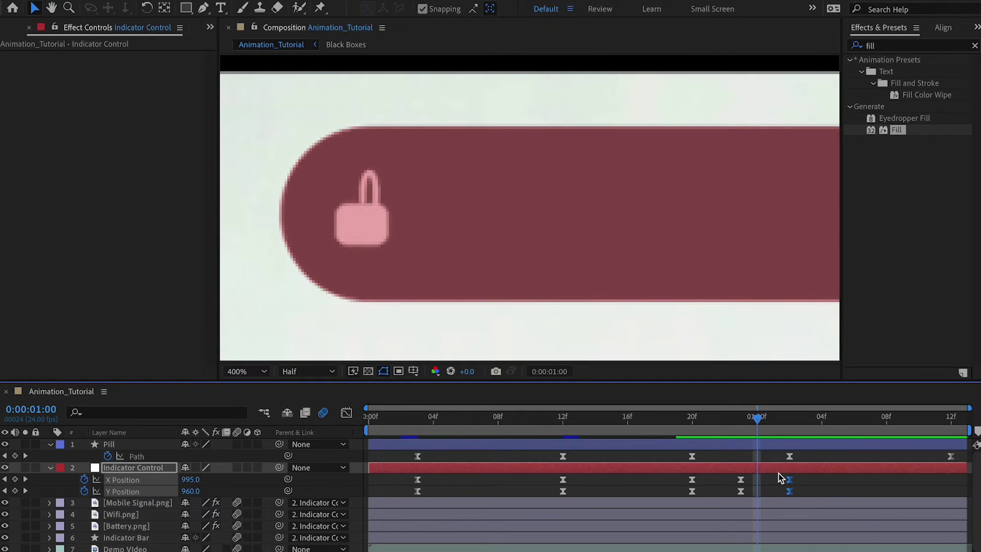
key("Delete")
Duplicate the Pill's Path keyframe from 0:00:00:20 to 0:00:00:23.
left_click(784, 416)
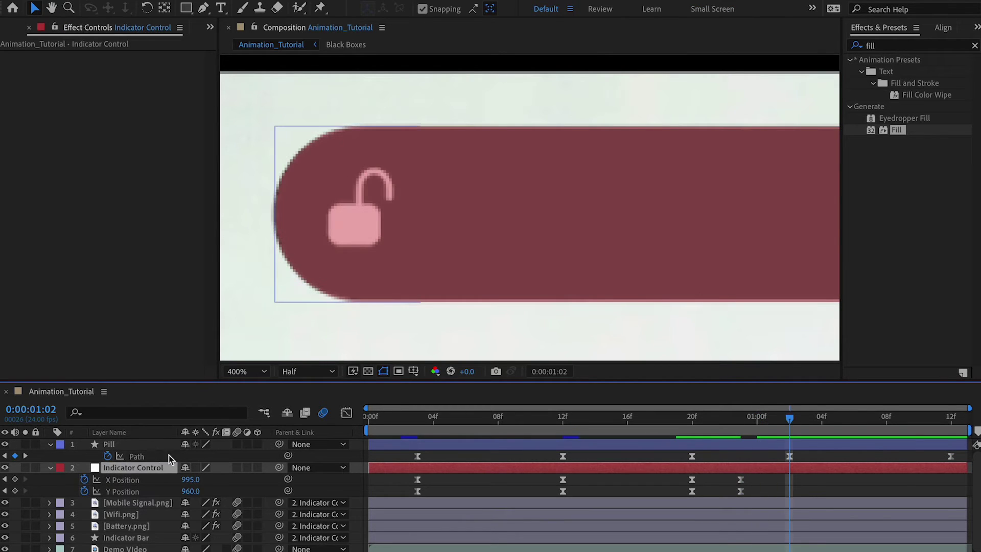
left_click(780, 417)
left_click_drag(781, 417, 748, 411)
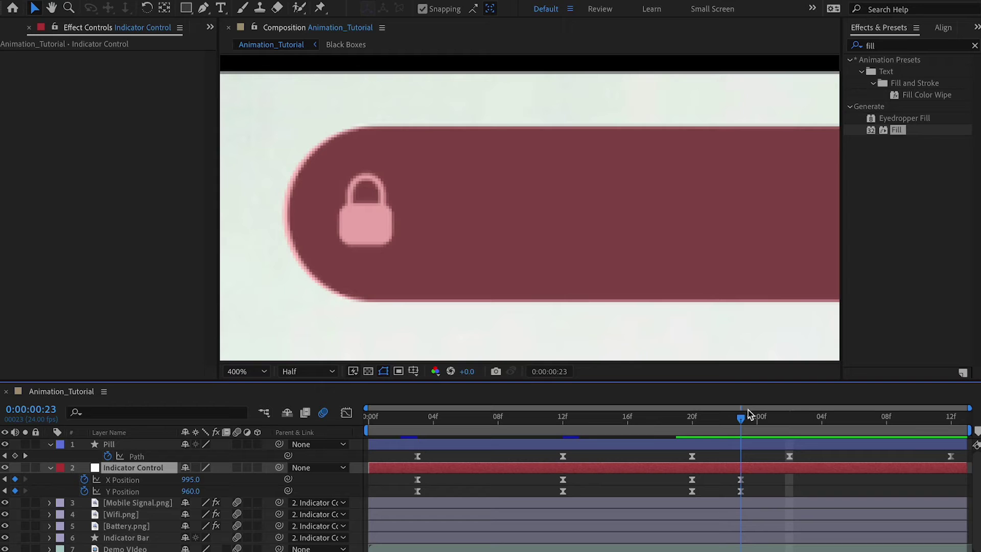
left_click(692, 417)
left_click(691, 455)
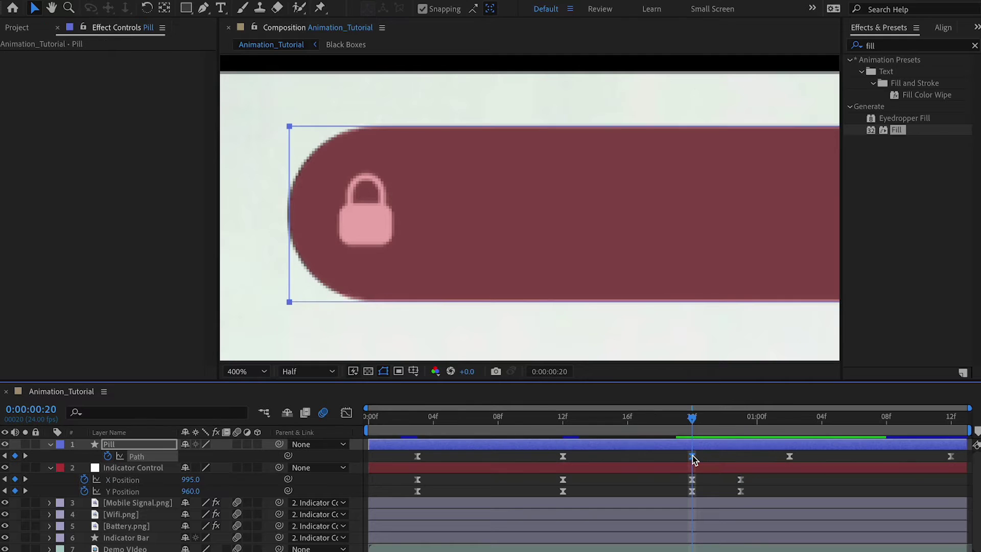
left_click(740, 421)
key("ctrl+v")
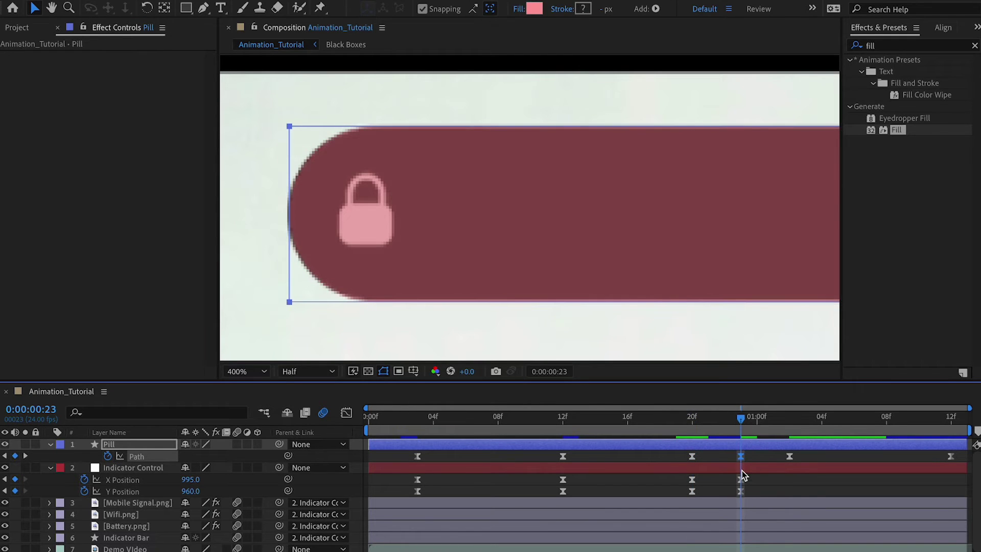
Delete the Indicator Control layer's X and Y Position keyframes at 0:00:00:23.
left_click_drag(749, 491, 734, 475)
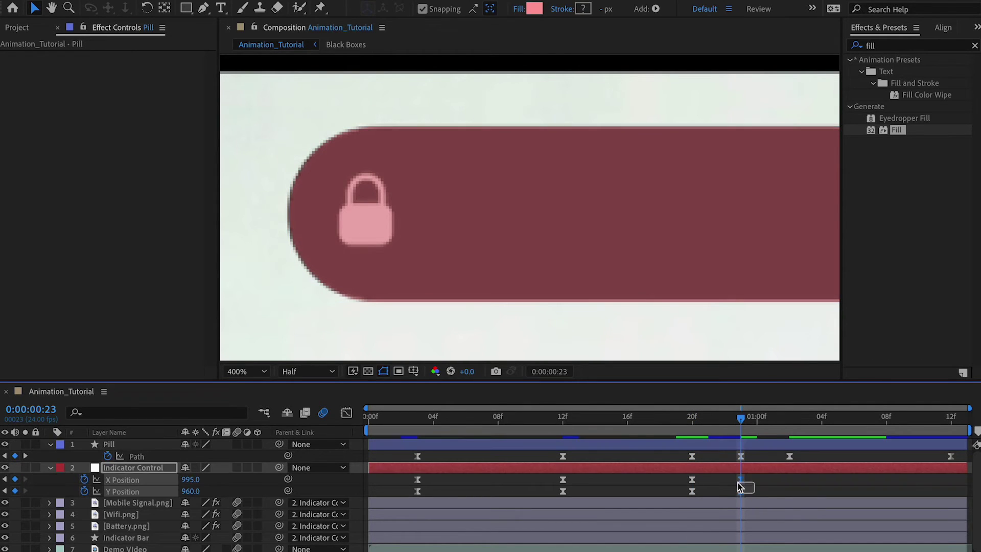
key("Delete")
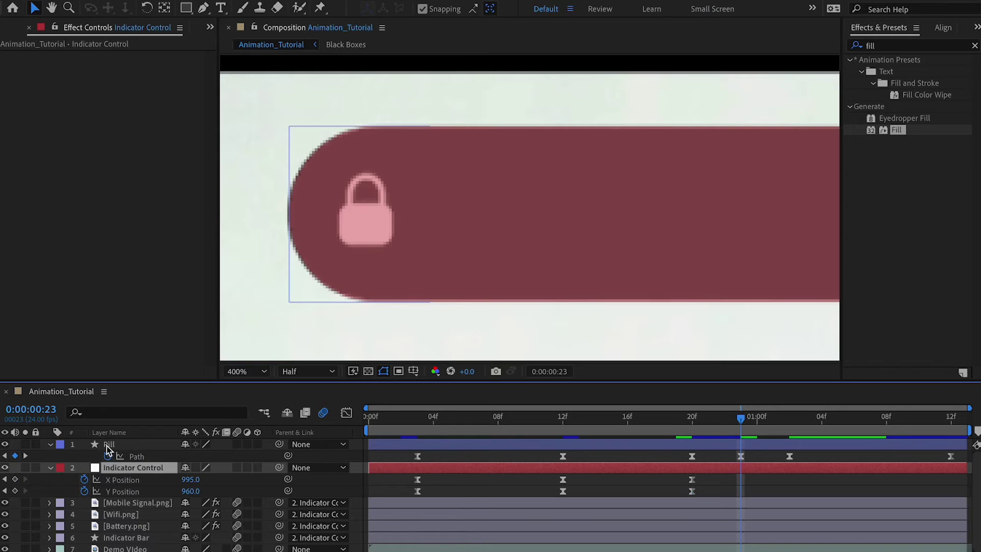
Open the speed graph of the Pill's Path and reshape the easing between 0:00:01:02 and 0:00:01:12 for a faster start and longer slowdown.
left_click(108, 444)
left_click(691, 426)
left_click_drag(690, 426, 855, 420)
left_click(758, 420)
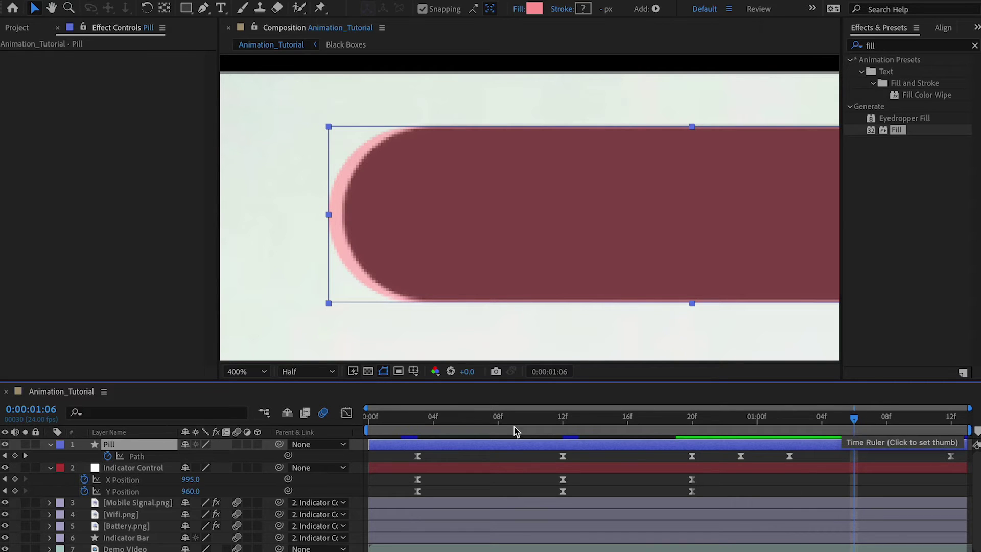
left_click_drag(782, 454, 956, 462)
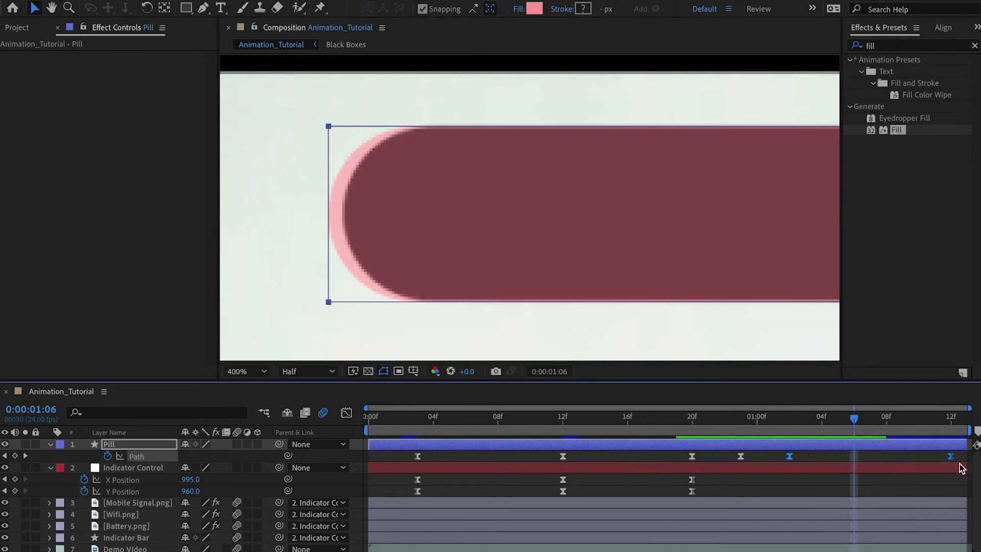
left_click(138, 456)
left_click(346, 413)
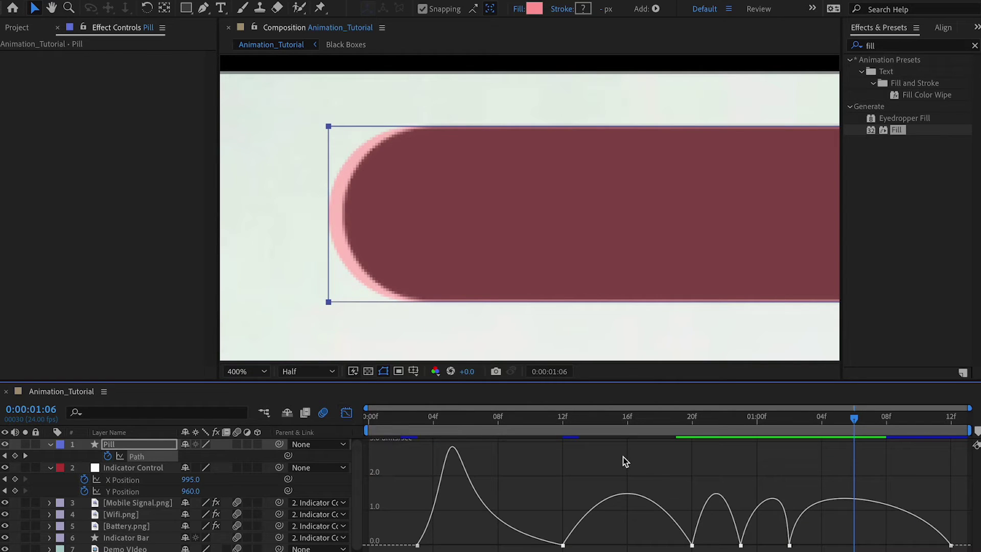
left_click(790, 544)
left_click_drag(923, 545, 903, 544)
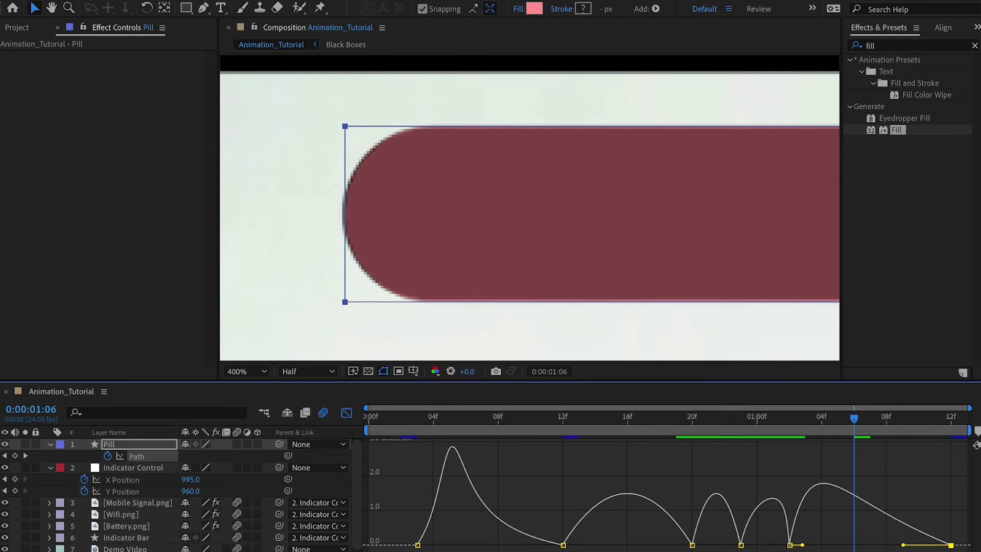
Set the incoming velocity influence of the Pill's Path keyframe at 0:00:01:12 to 60%.
double_click(950, 544)
left_click(384, 258)
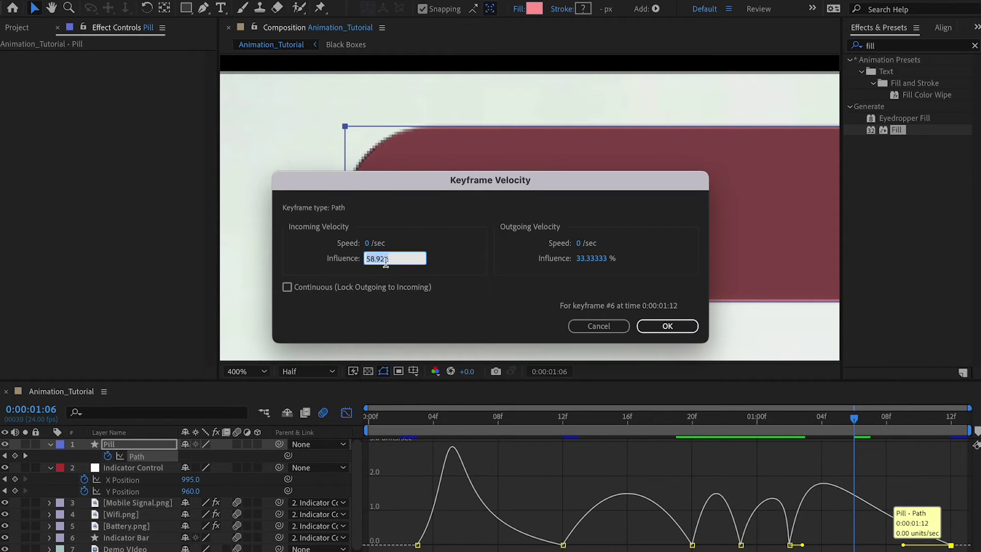
type("60")
key("Return")
Solo the Pill layer to preview its animation from the start, and restore the unsoloed, collapsed layer.
left_click_drag(790, 425, 937, 431)
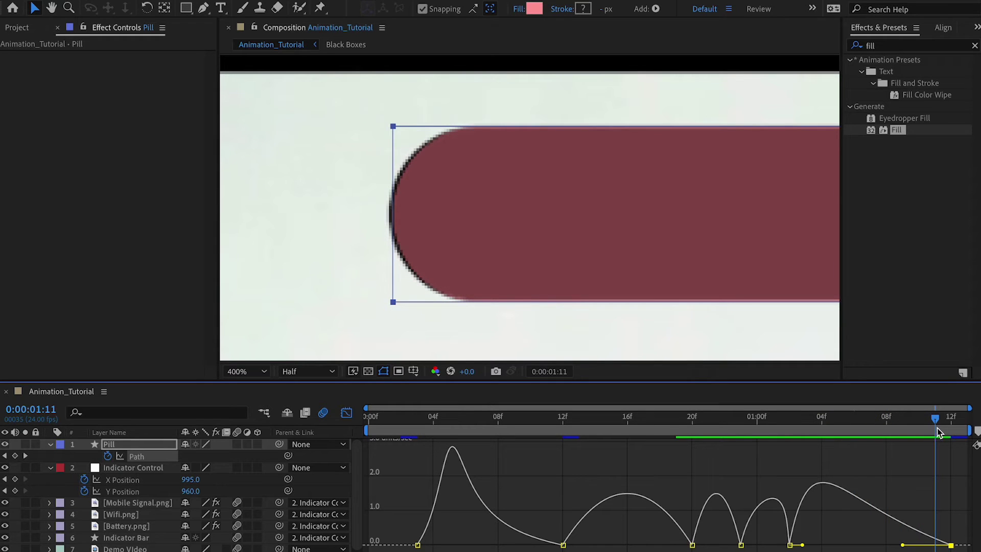
scroll(475, 249, "down", 5)
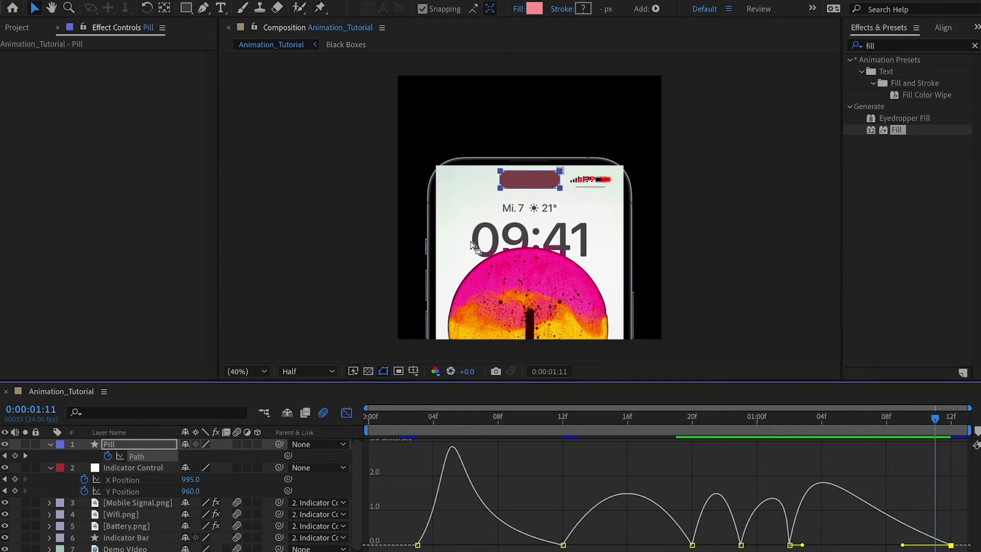
scroll(549, 183, "up", 3)
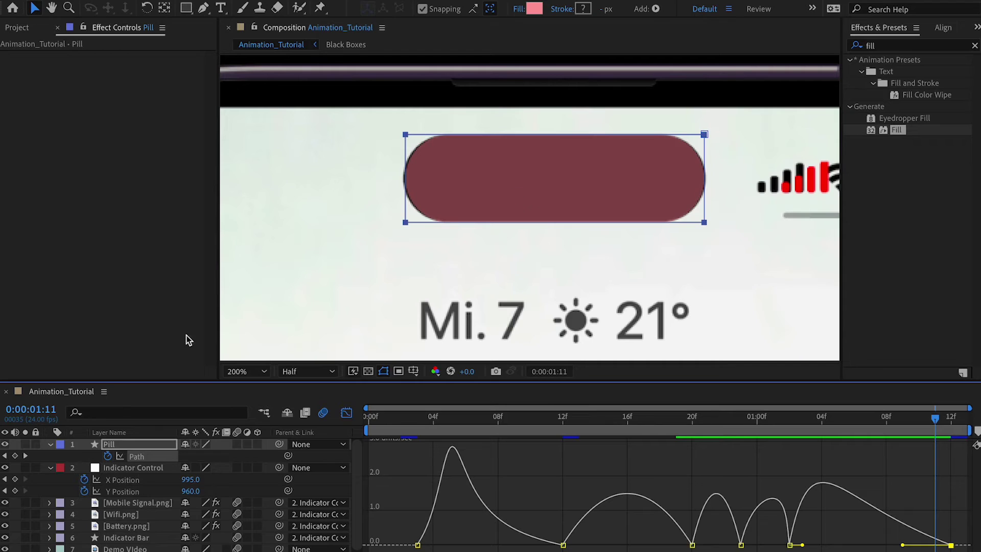
left_click(25, 444)
left_click(515, 474)
key("Home")
left_click(796, 201)
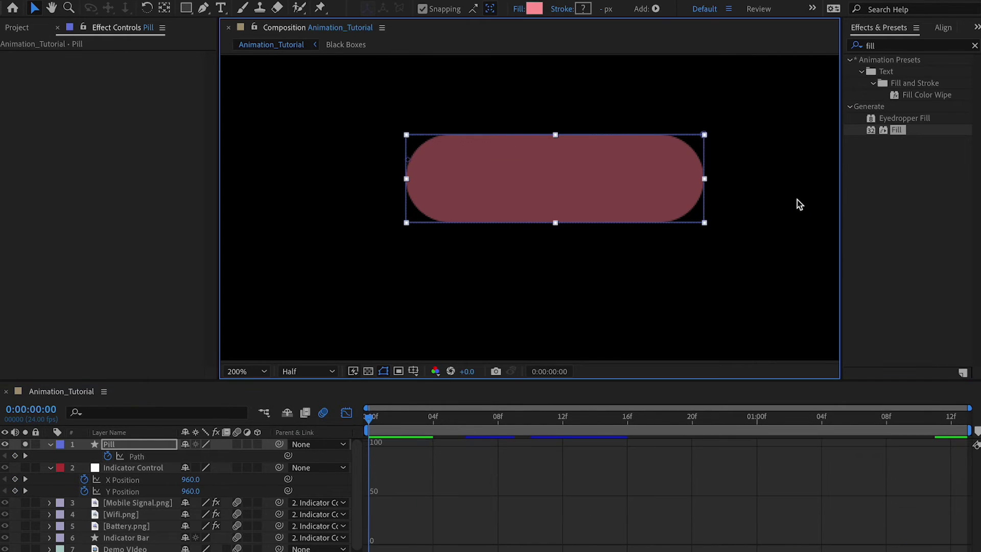
left_click(900, 220)
left_click(759, 97)
key("space")
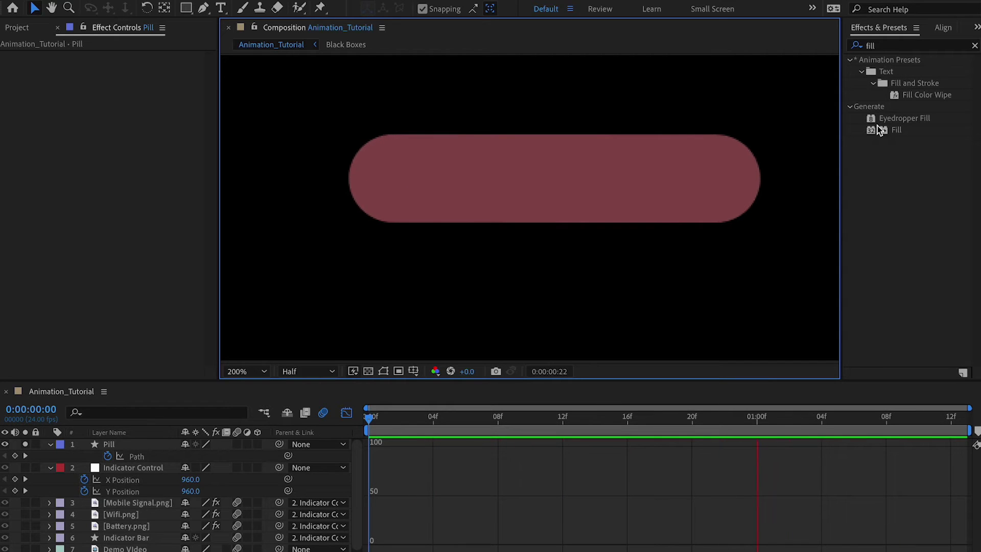
key("space")
left_click(50, 444)
left_click(29, 444)
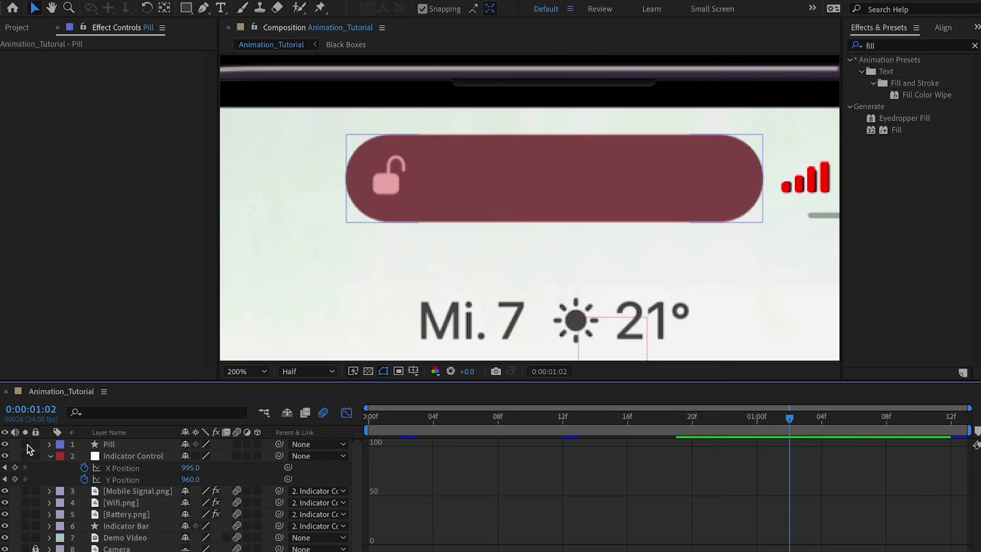
Return to the keyframe timeline and add X and Y Position keyframes to Indicator Control at 0:00:00:23.
left_click(127, 455)
left_click_drag(602, 257, 294, 266)
key("v")
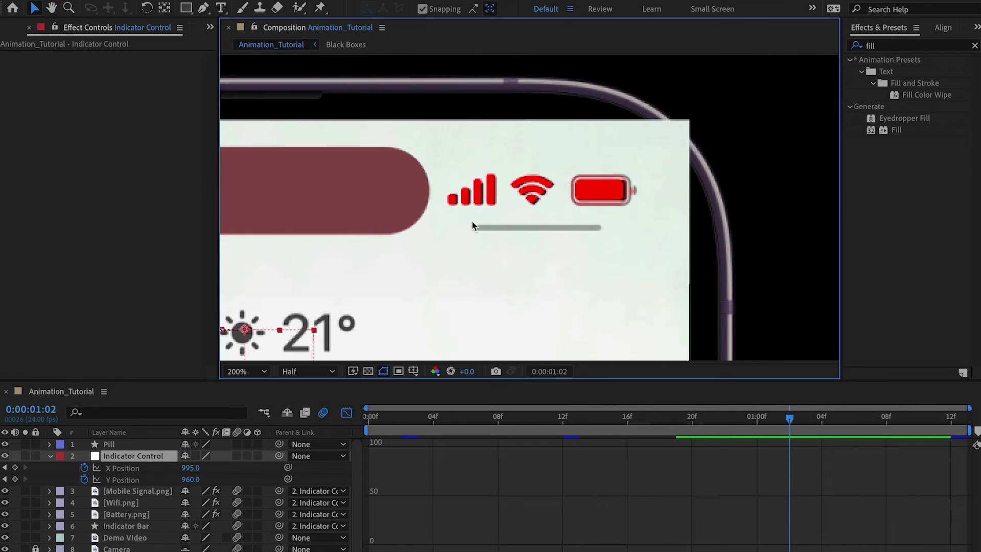
left_click(346, 412)
mouse_move(744, 420)
left_mouse_down()
mouse_move(698, 426)
mouse_move(730, 425)
left_mouse_up()
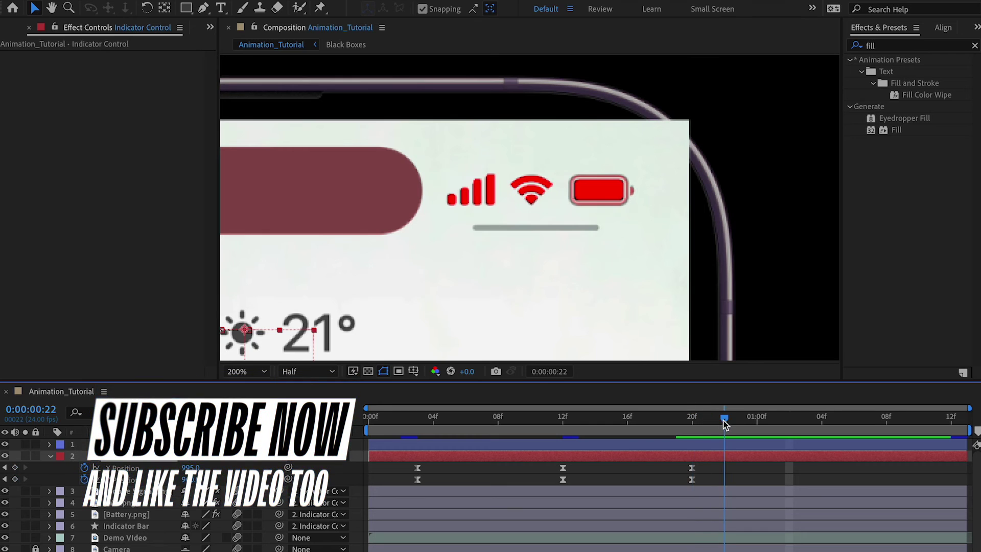
scroll(548, 222, "up", 2)
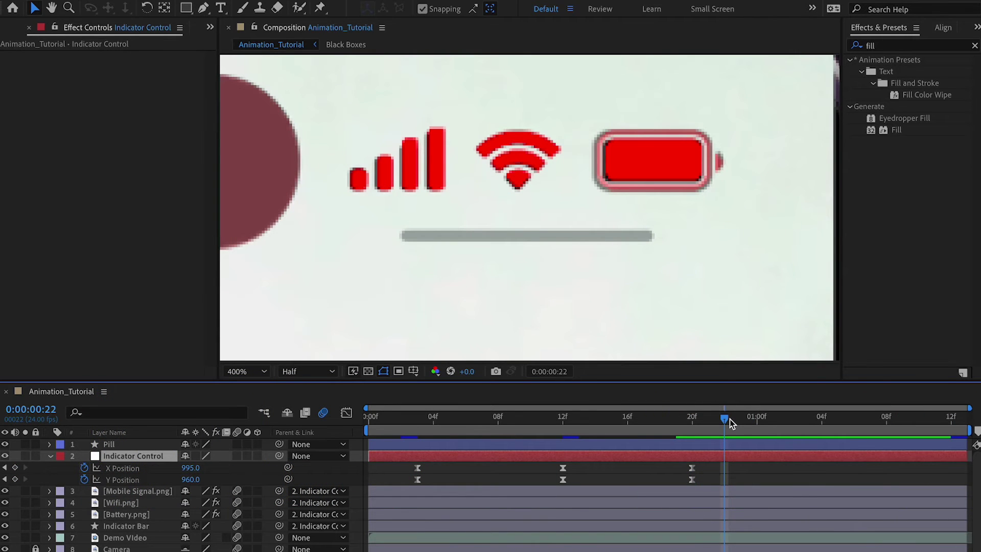
mouse_move(728, 419)
left_mouse_down()
mouse_move(754, 420)
mouse_move(739, 421)
left_mouse_up()
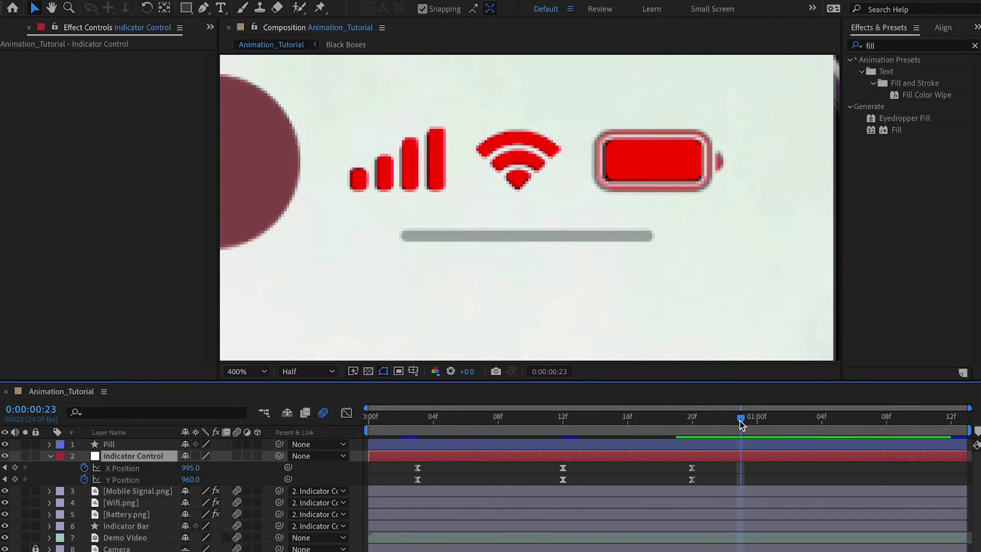
left_click(15, 467)
left_click(15, 479)
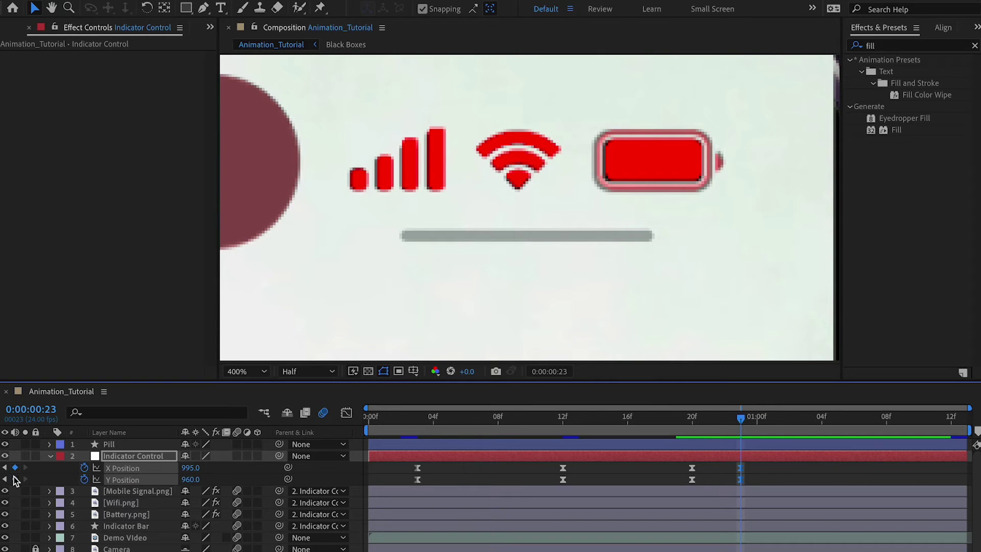
Add X and Y Position keyframes to Indicator Control at 0:00:01:02.
left_click_drag(743, 419, 794, 421)
left_click(15, 466)
left_click(14, 479)
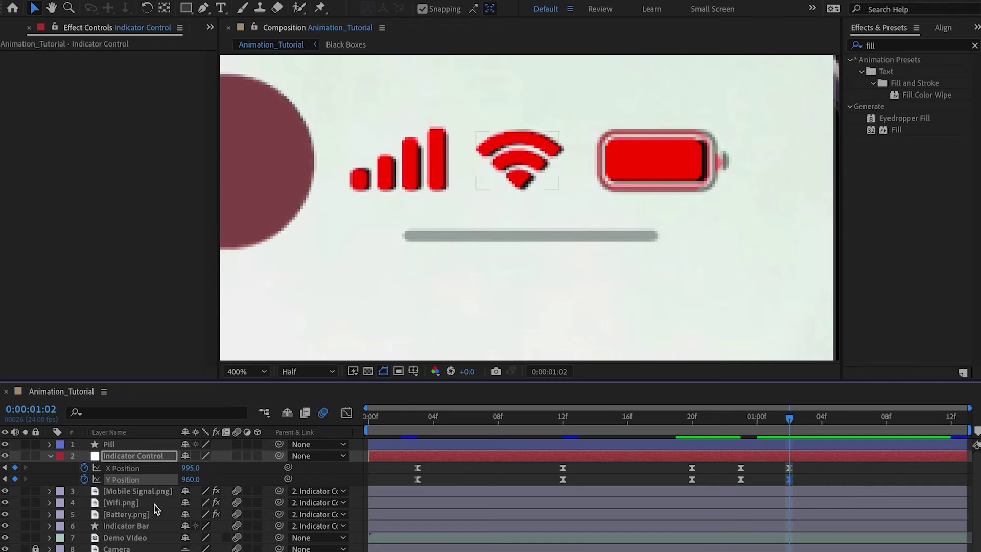
Remove all Y Position keyframes from Indicator Control and set its X Position to 998 at 0:00:01:02.
left_click(112, 457)
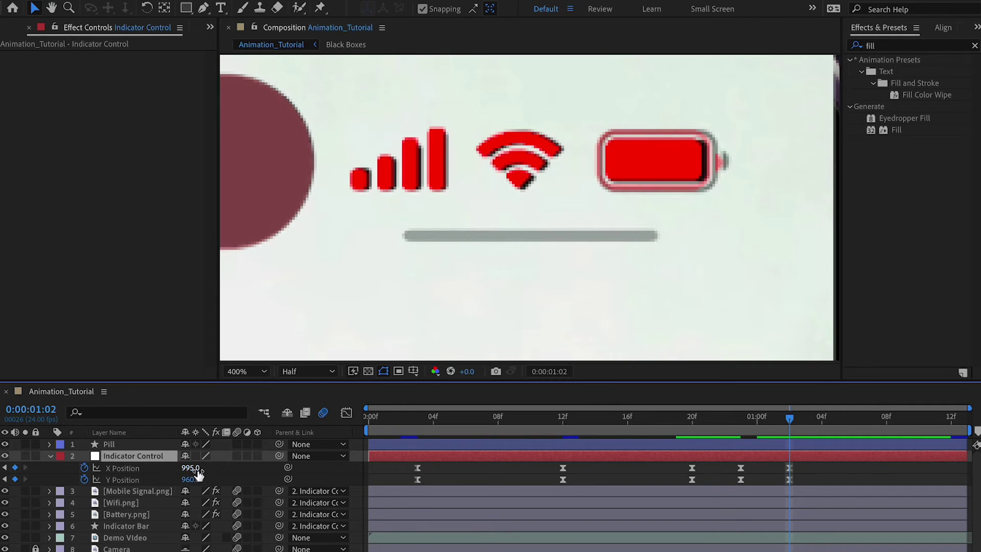
left_click(85, 480)
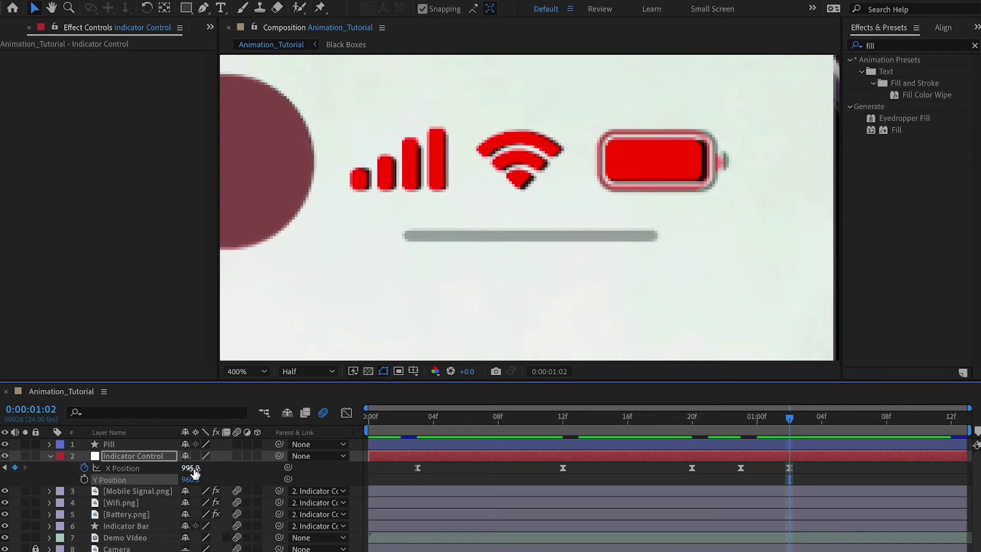
left_click_drag(192, 468, 195, 468)
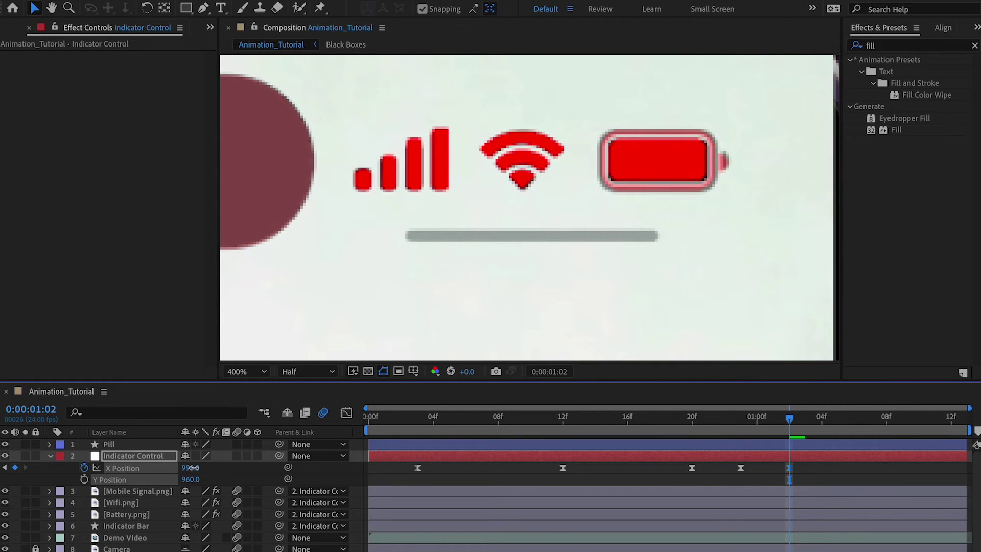
Copy Indicator Control's first X Position keyframe and paste it at 0:00:01:12.
left_click_drag(792, 419, 951, 419)
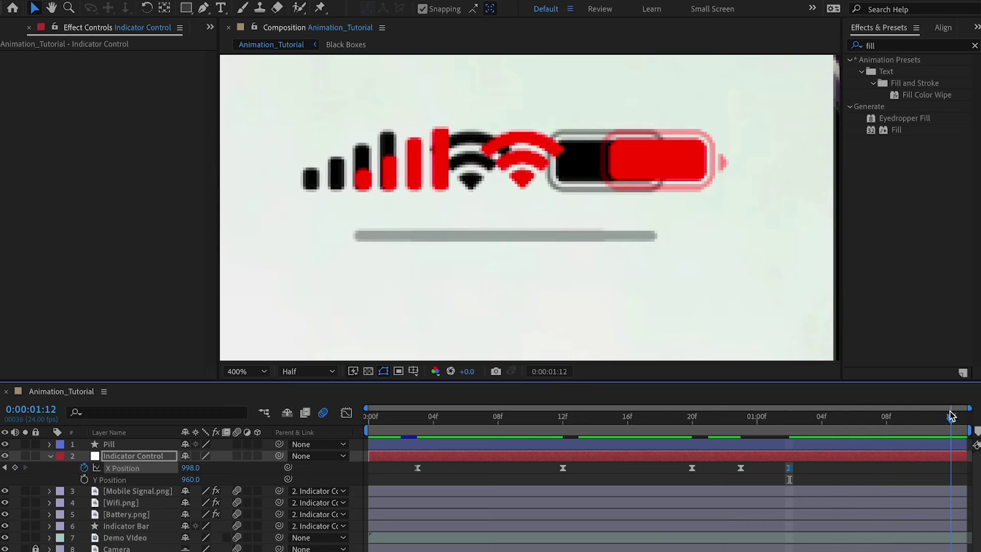
left_click(417, 467)
key("ctrl+c")
key("ctrl+v")
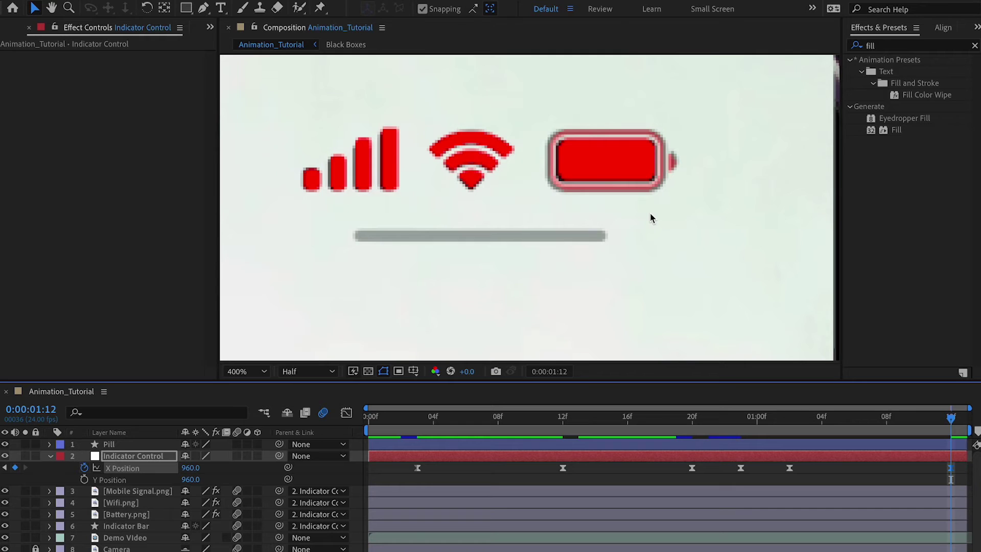
Select Indicator Control's X Position keyframes at 0:00:01:02 and 0:00:01:12 and show them in the speed graph.
left_click_drag(740, 418, 870, 415)
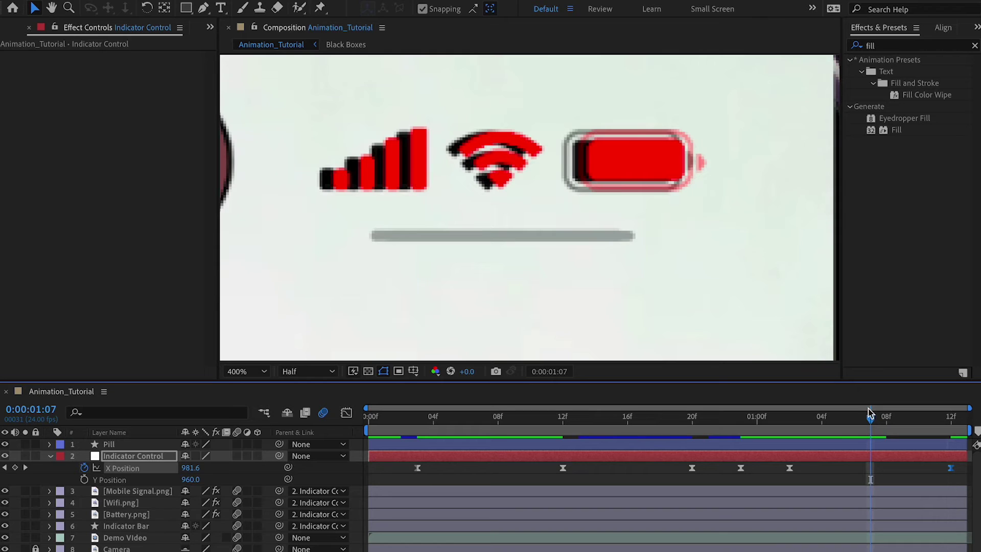
left_click(789, 468)
left_click(950, 468, "shift")
left_click(347, 412)
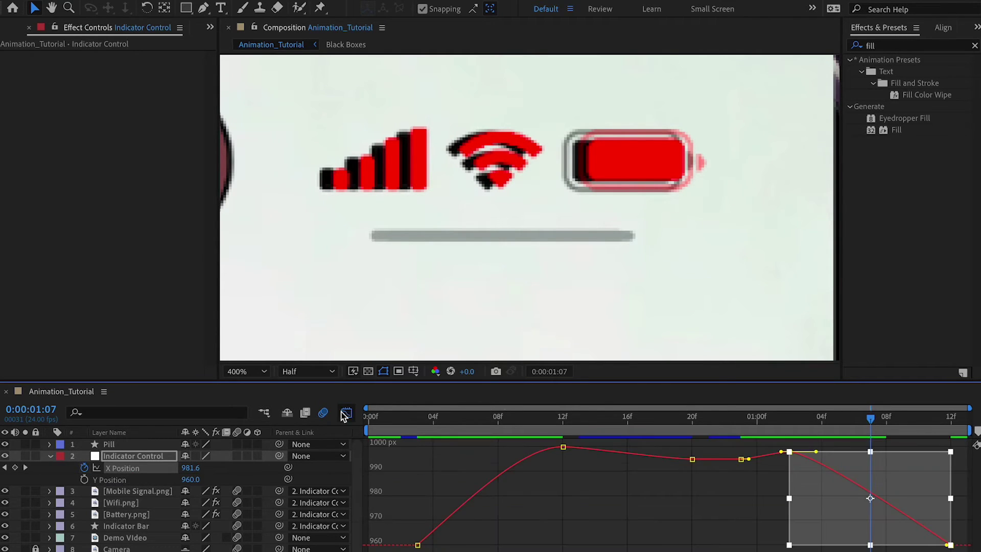
right_click(623, 497)
left_click(667, 463)
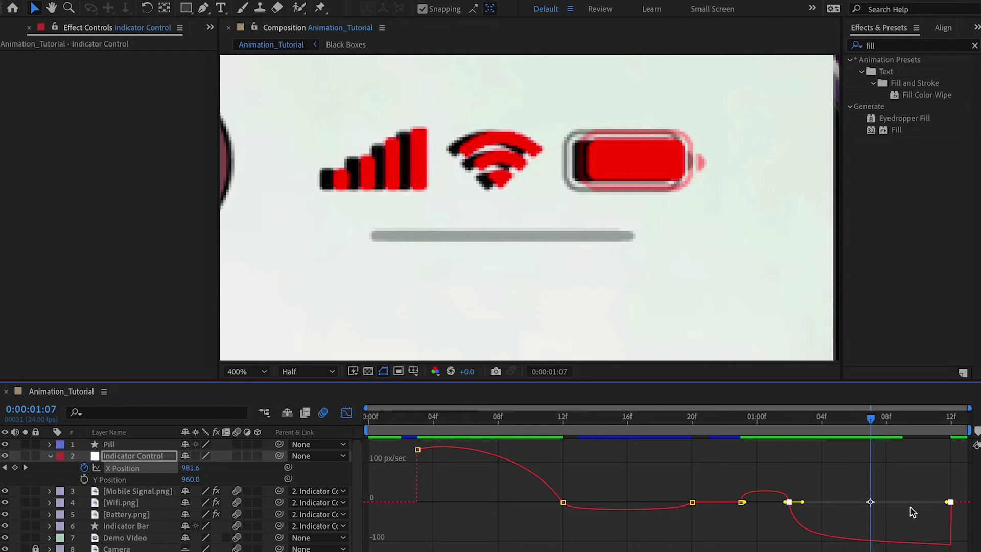
Lengthen the X Position slowdown into 0:00:01:12 in the speed graph and fine-tune that keyframe's incoming velocity influence.
left_click(941, 481)
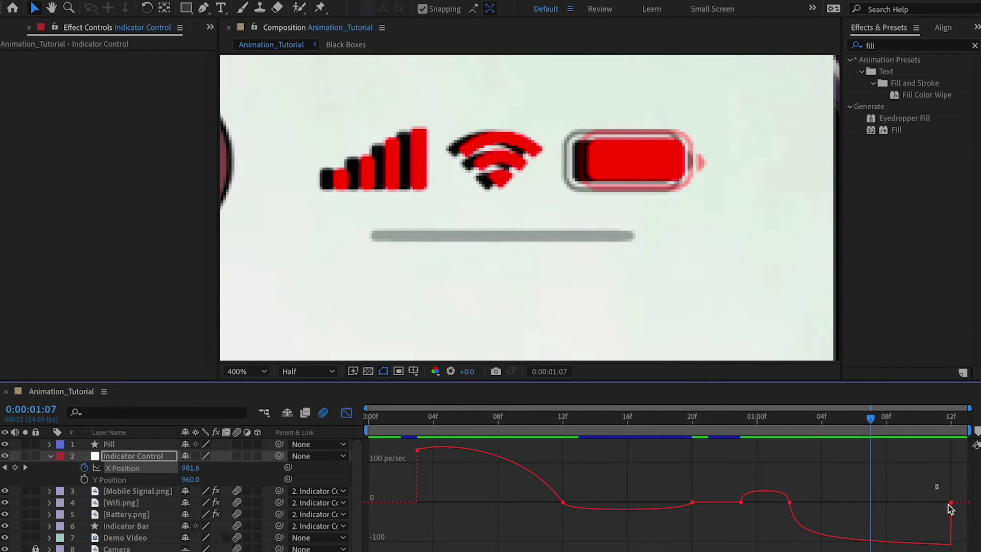
left_click(945, 502)
left_click_drag(947, 505, 904, 504)
double_click(950, 494)
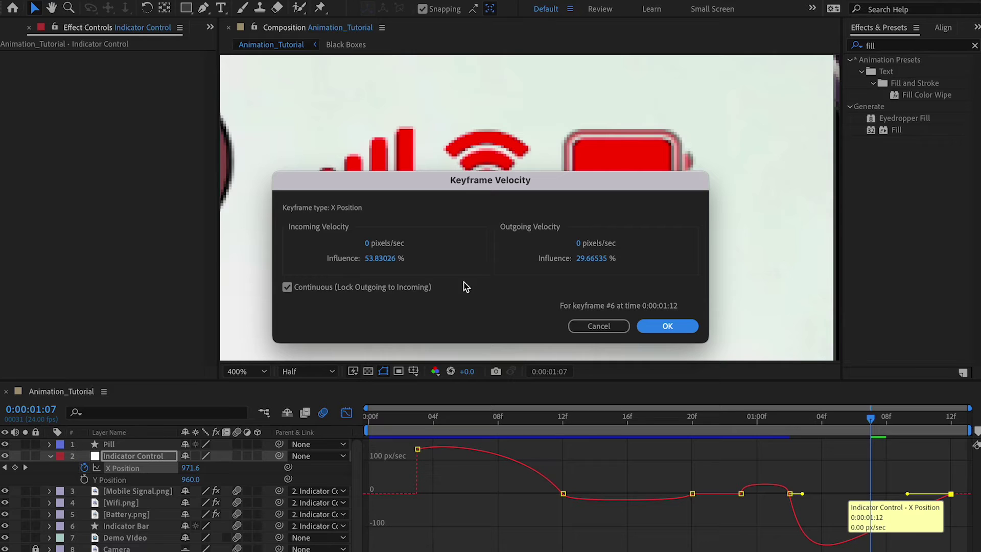
left_click(384, 259)
key("Return")
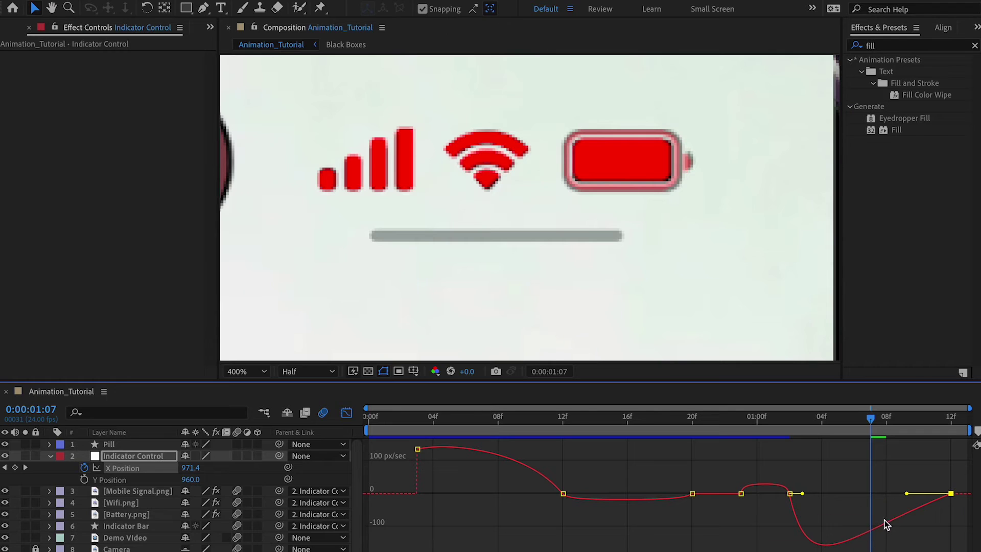
Return to the keyframe timeline and preview the indicator animation from 0:00:01:00.
left_click(346, 412)
left_click(757, 425)
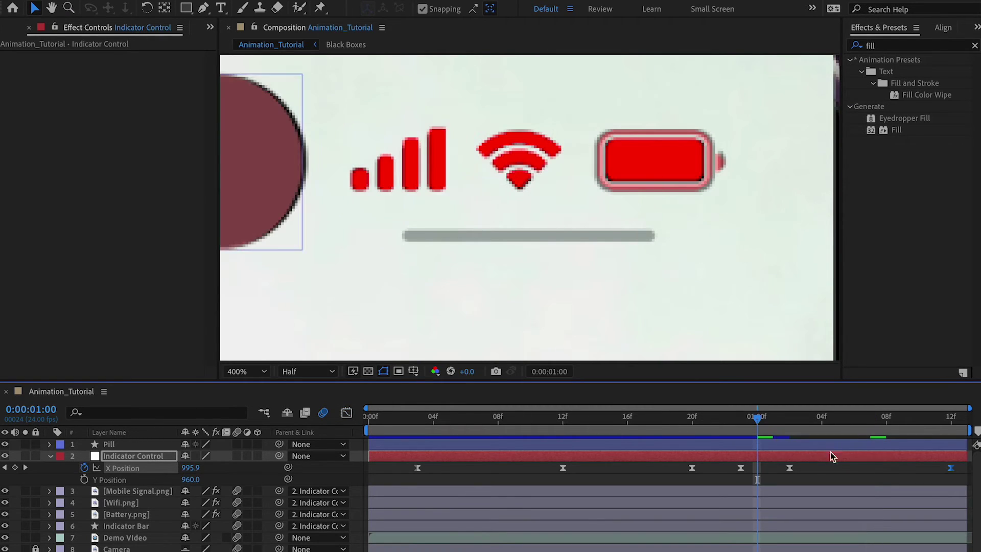
key("space")
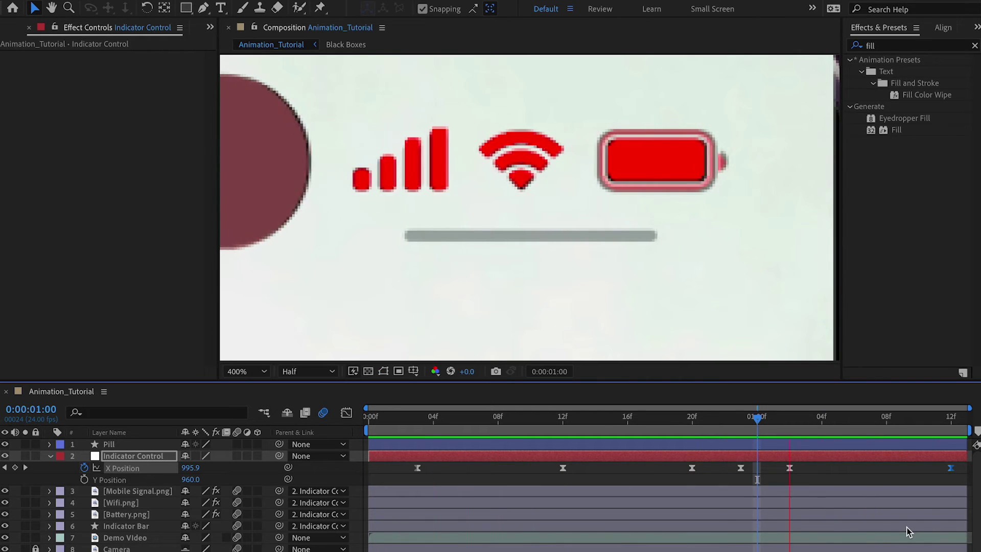
key("space")
Solo the Pill, Mobile Signal, Wifi, Battery and Indicator Bar layers and preview their animation from the start.
key("shift+slash")
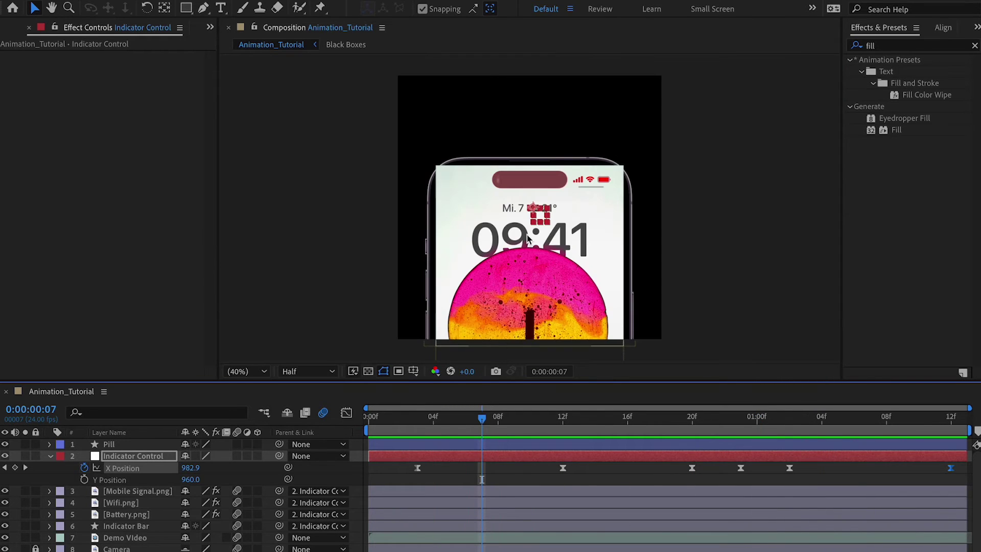
scroll(579, 174, "up", 5)
scroll(578, 174, "down", 6)
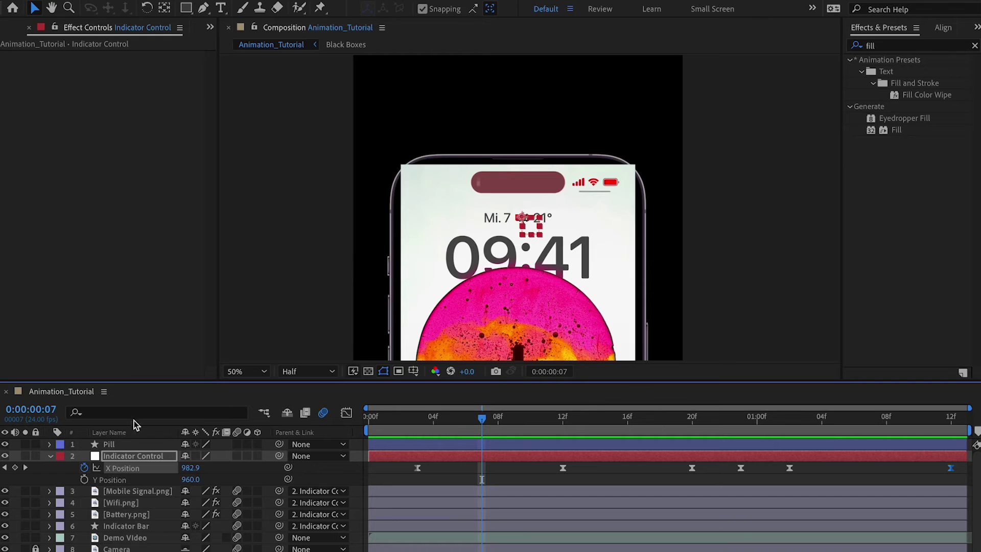
left_click(25, 444)
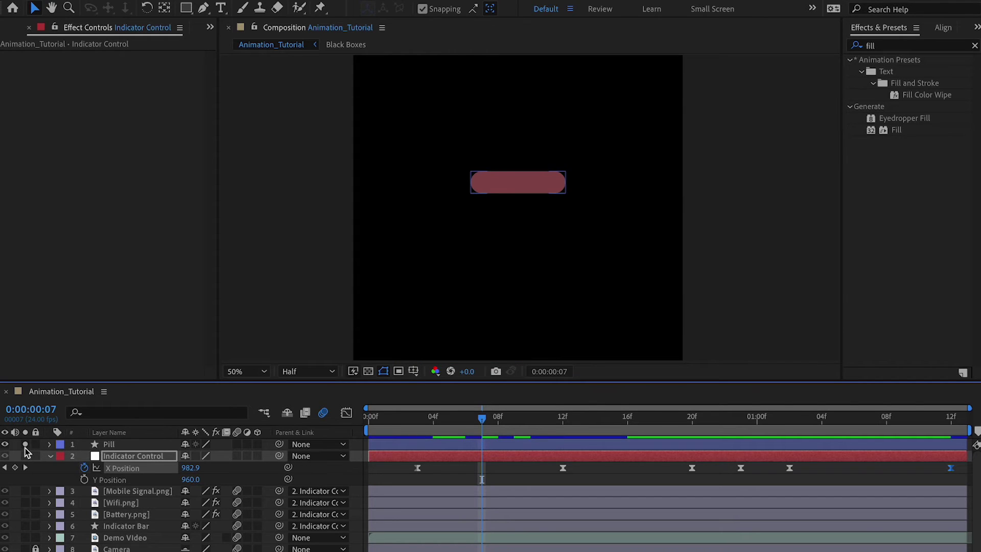
left_click_drag(25, 490, 25, 526)
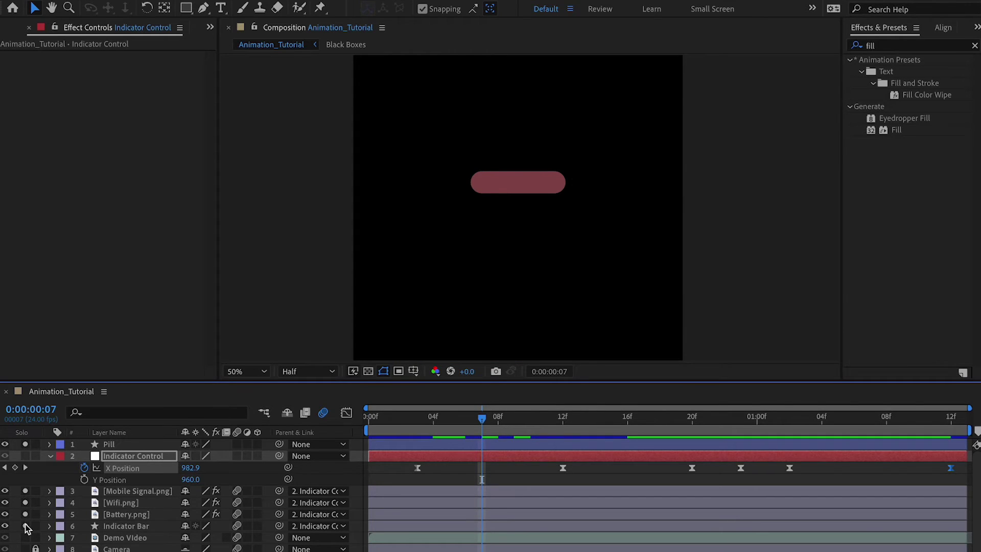
left_click(429, 261)
scroll(542, 193, "up", 2)
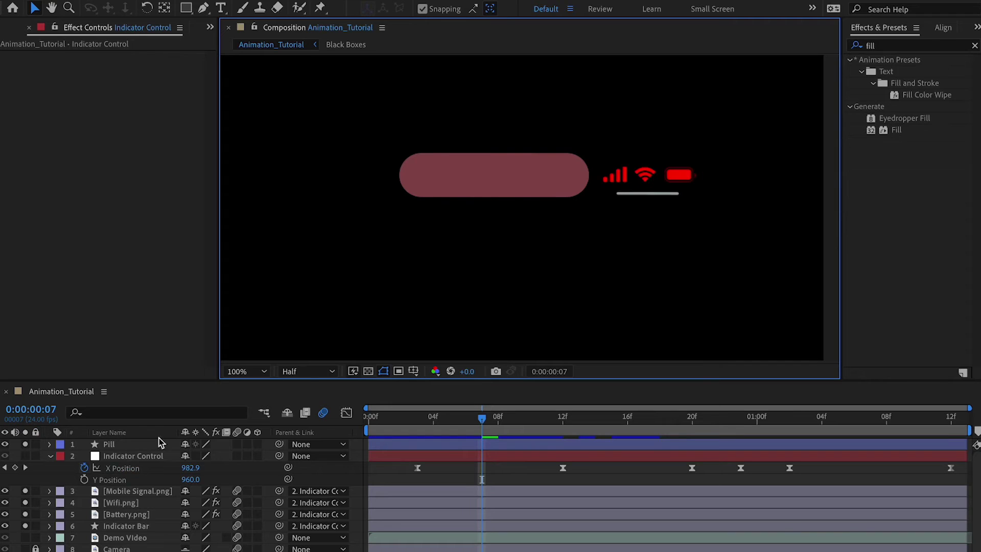
left_click(488, 474)
key("Home")
key("space")
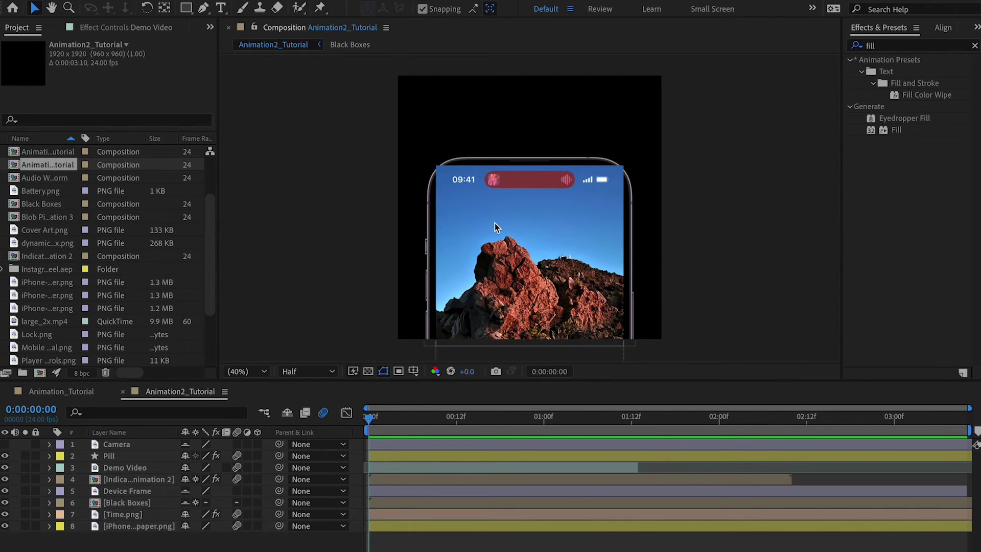
Examine the Dynamic Island pill in Animation2_Tutorial from the start to 0:00:00:23.
scroll(572, 243, "up", 2)
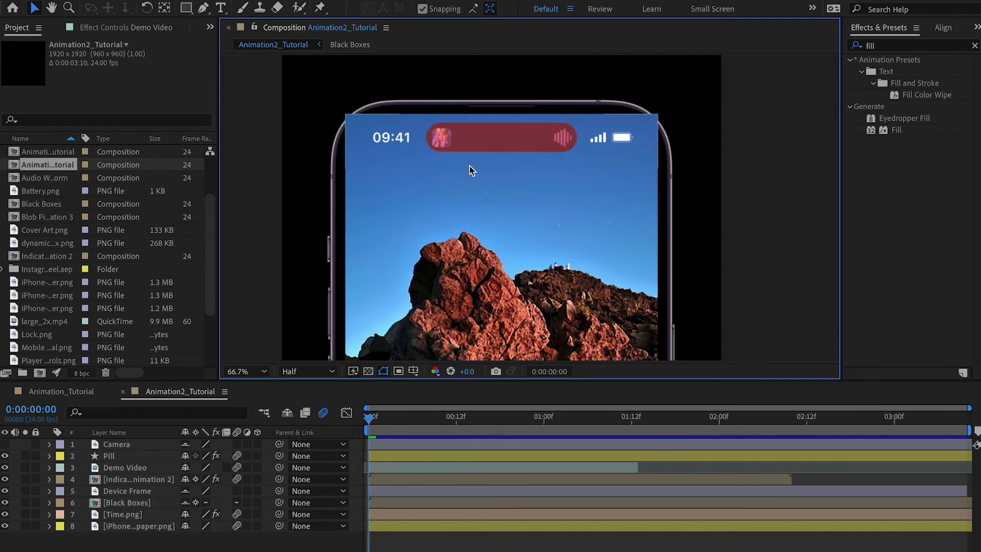
left_click(472, 145)
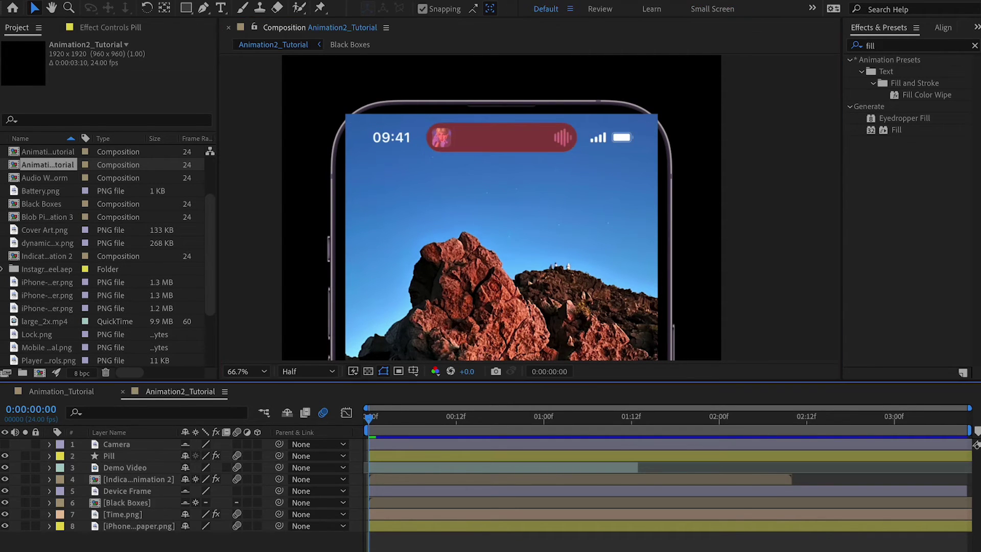
left_click(61, 391)
left_click(174, 391)
left_click_drag(372, 418, 537, 422)
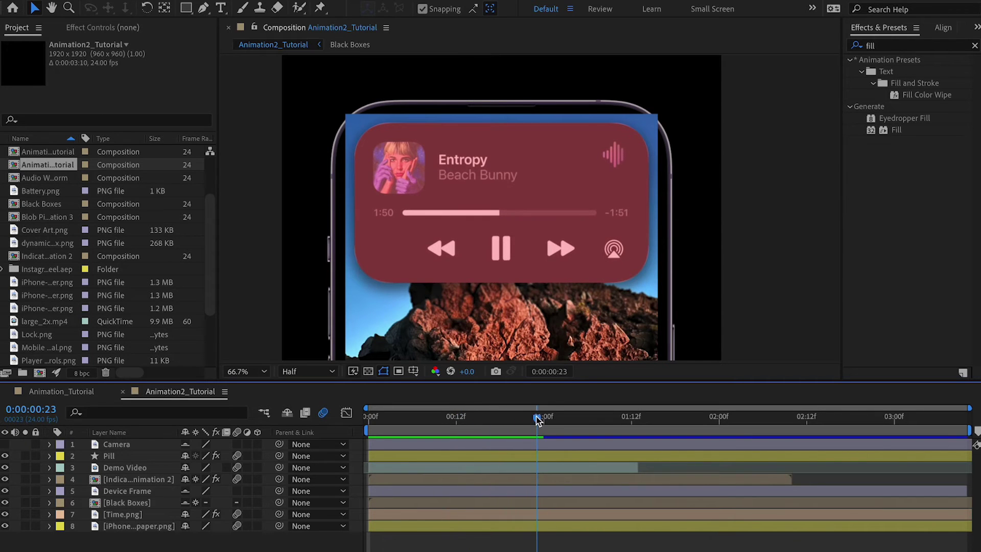
Reveal the Pill layer's keyframes in Animation2_Tutorial and scrub through the expansion up to 0:00:00:19.
left_click(109, 455)
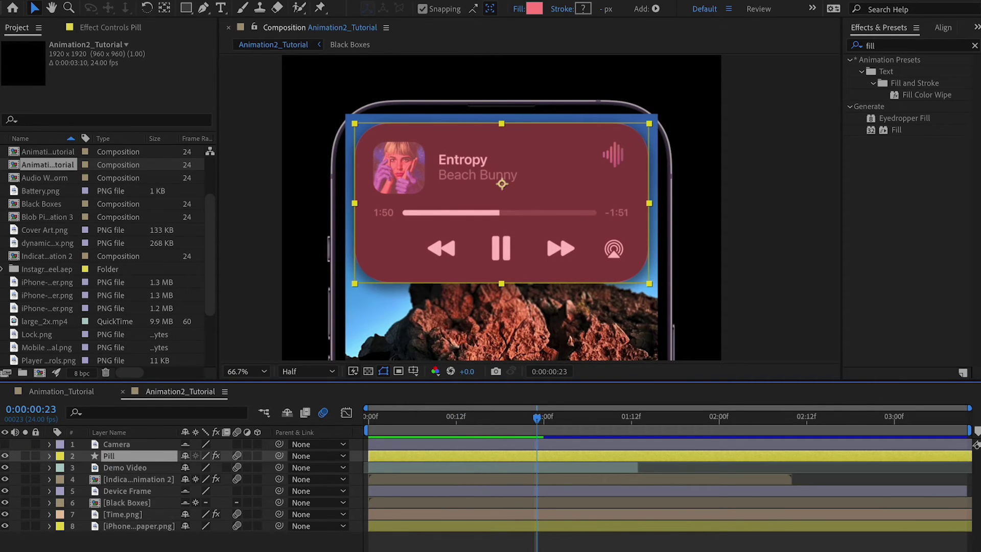
key("u")
left_click_drag(369, 418, 407, 419)
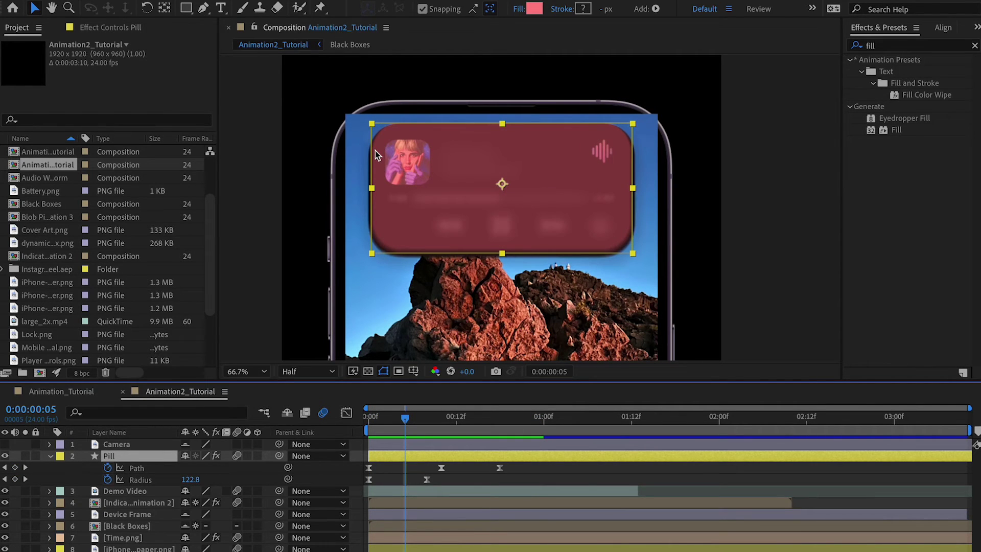
left_click_drag(404, 418, 509, 426)
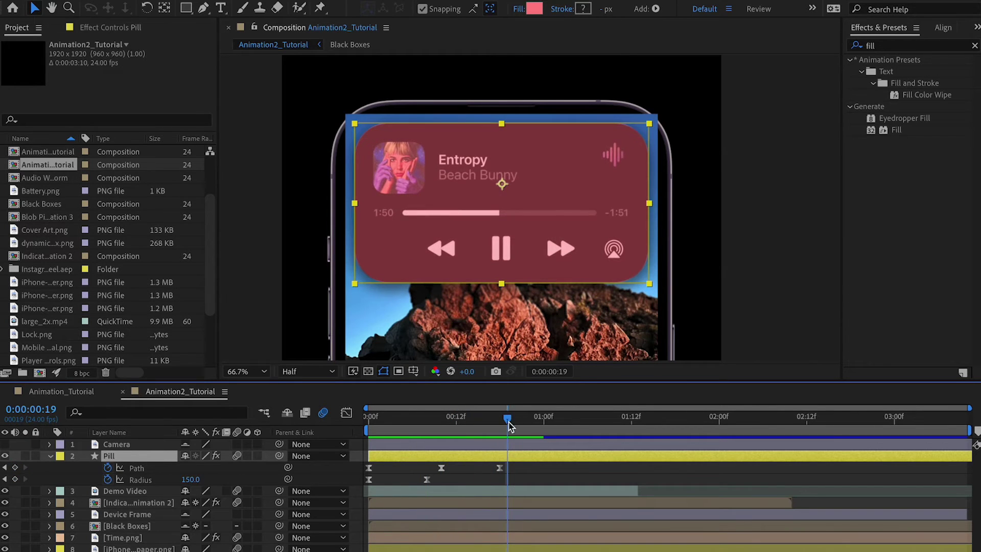
Examine the speed graphs of the Pill's Radius and Path.
left_click_drag(457, 488, 346, 477)
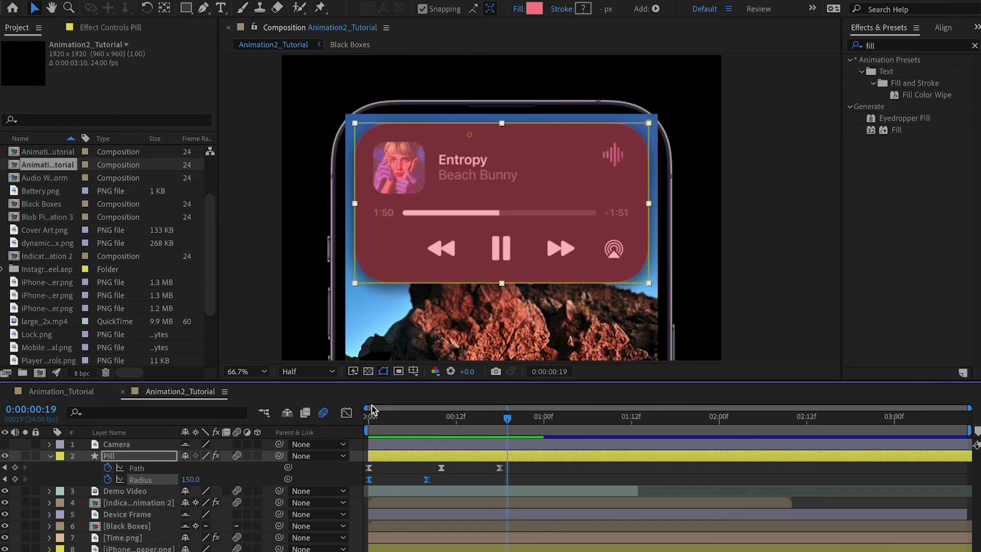
left_click(348, 412)
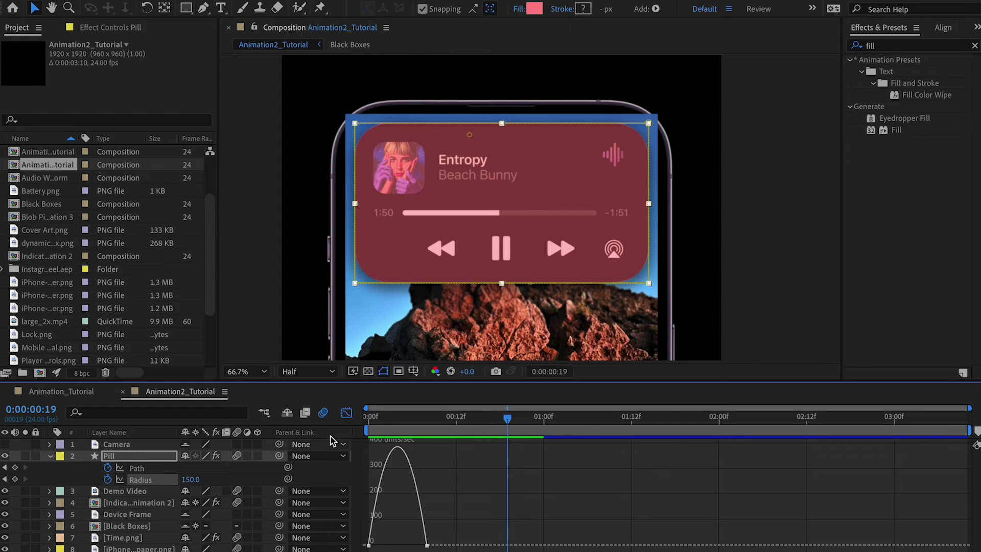
left_click(162, 467)
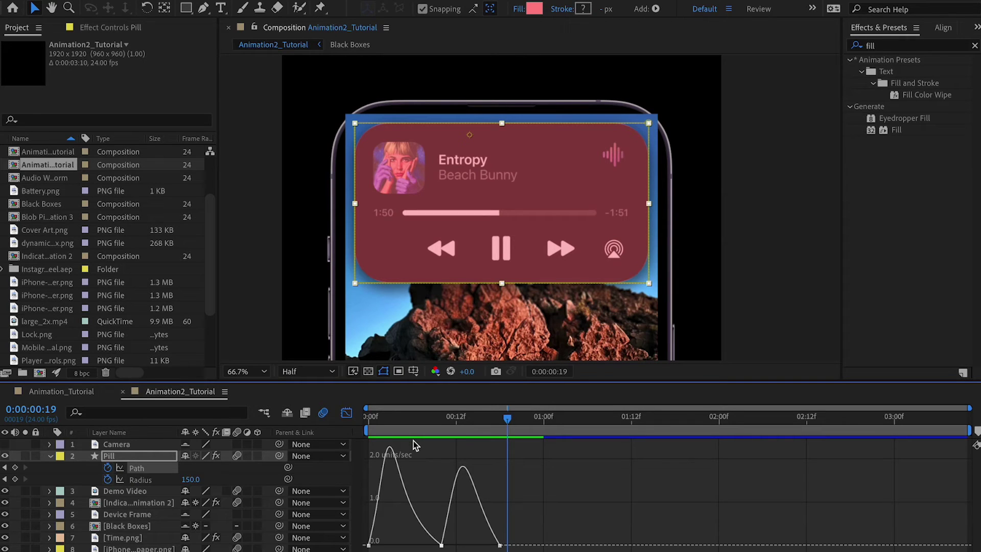
Return to the keyframe timeline and inspect the clock beside the expanding pill up close from 0:00:00:02 to 0:00:00:04.
left_click(347, 412)
left_click_drag(439, 416, 383, 418)
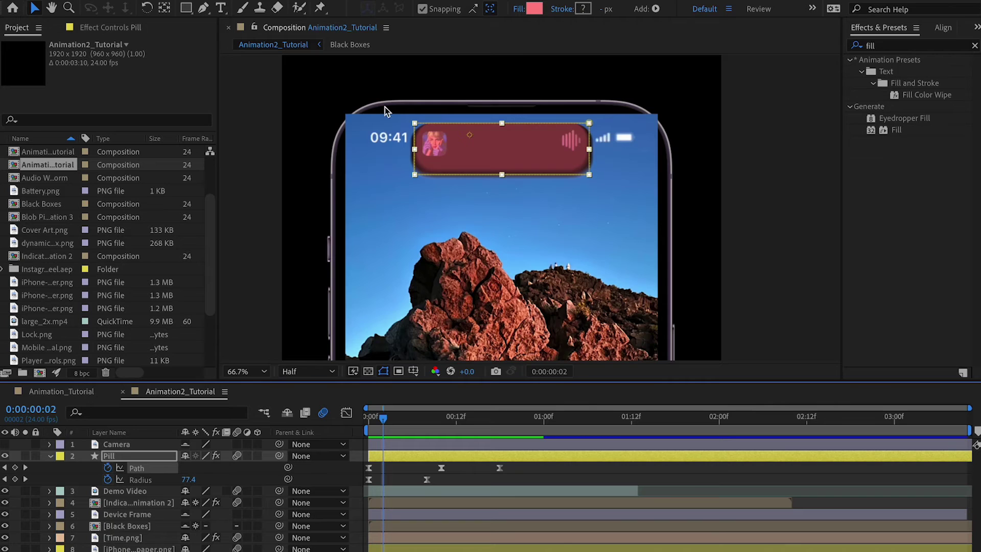
scroll(379, 144, "up", 5)
scroll(379, 143, "down", 2)
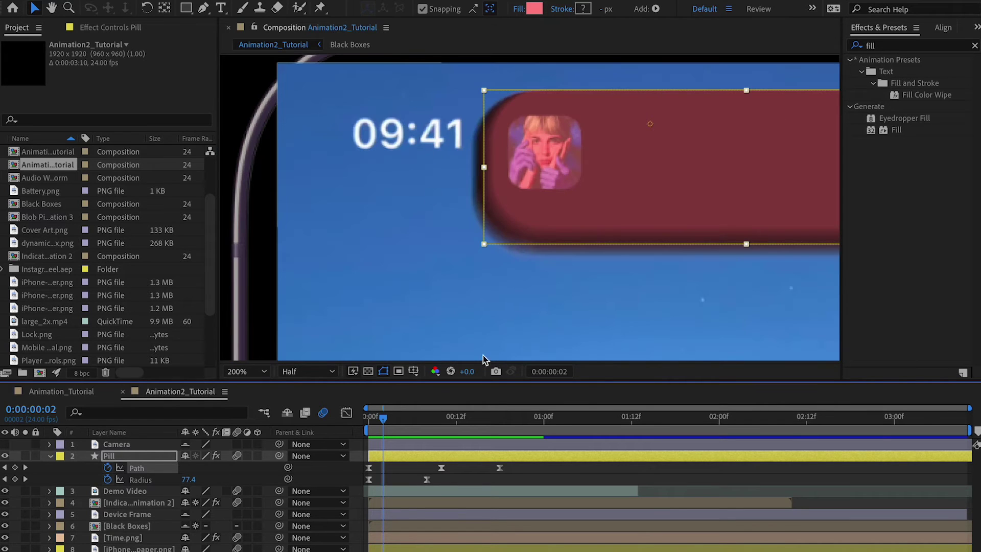
mouse_move(383, 423)
left_mouse_down()
mouse_move(394, 420)
mouse_move(368, 421)
mouse_move(400, 419)
left_mouse_up()
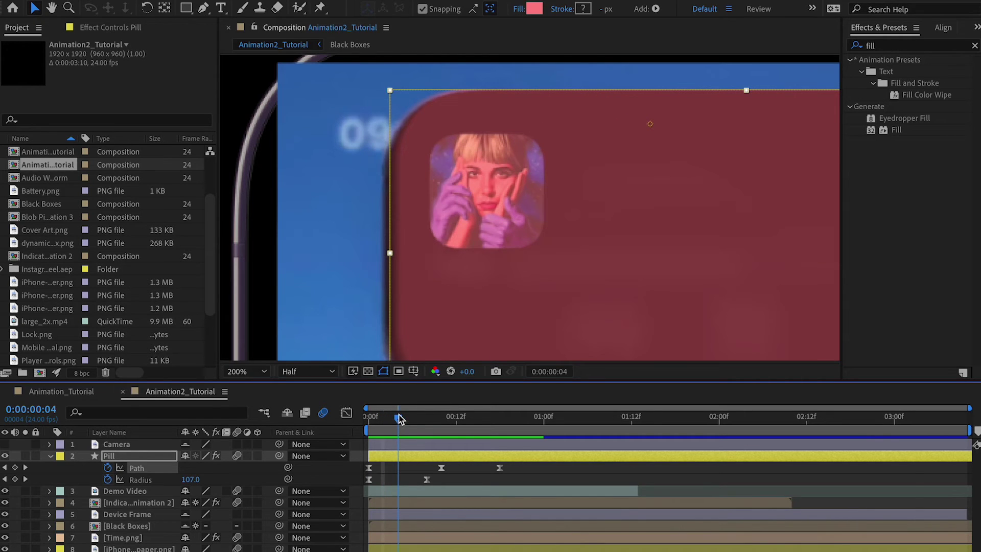
Search the effects for "gau" to find Gaussian Blur, and return to the Animation_Tutorial composition.
left_click(892, 46)
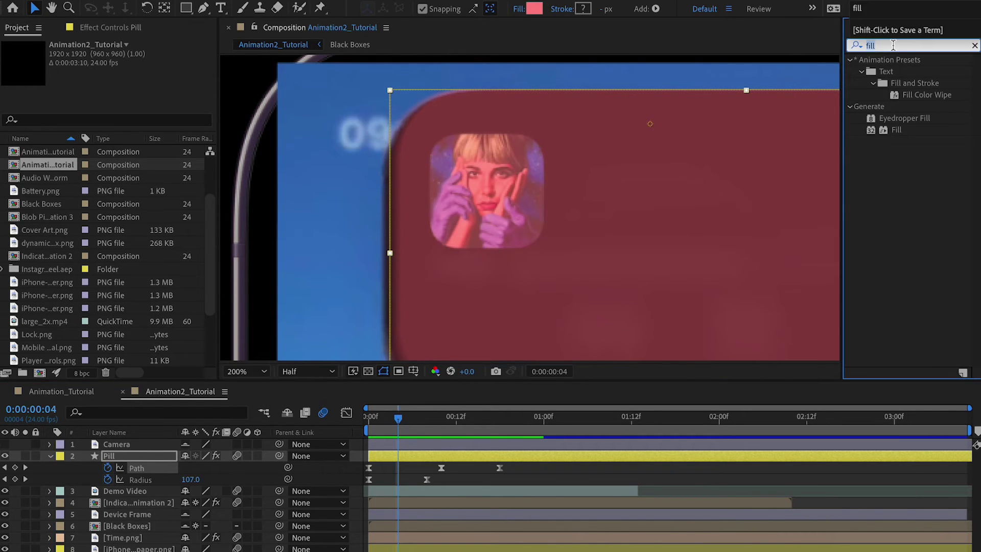
type("gu")
key("BackSpace")
type("au")
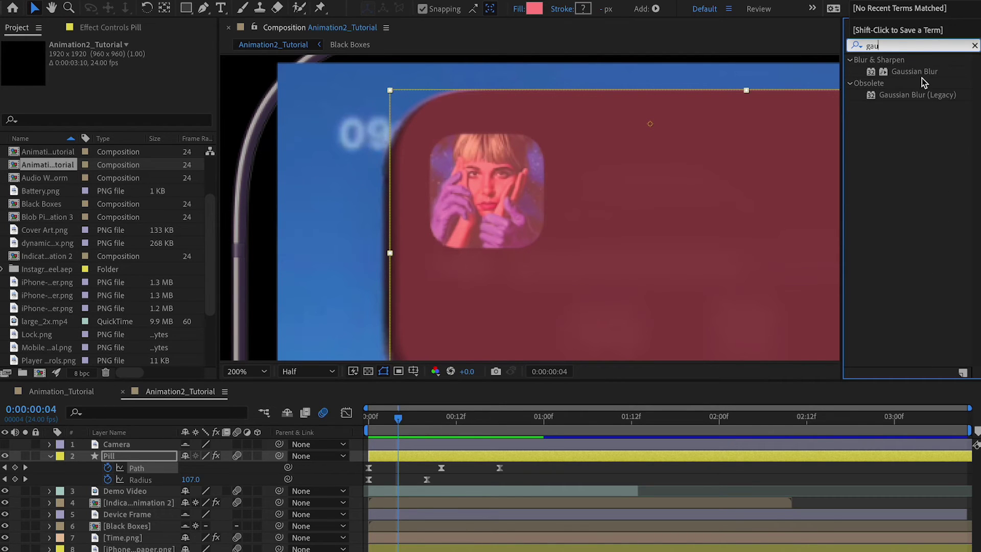
left_click_drag(909, 76, 373, 137)
left_click(76, 395)
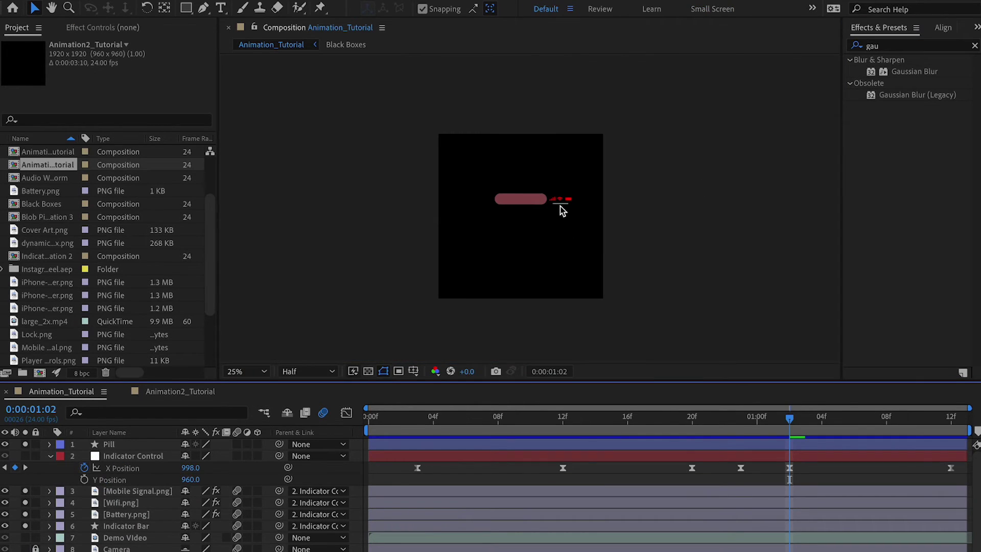
Inspect the status indicators in Animation_Tutorial up close, and return to the signal and battery area of Animation2_Tutorial.
scroll(562, 210, "up", 4)
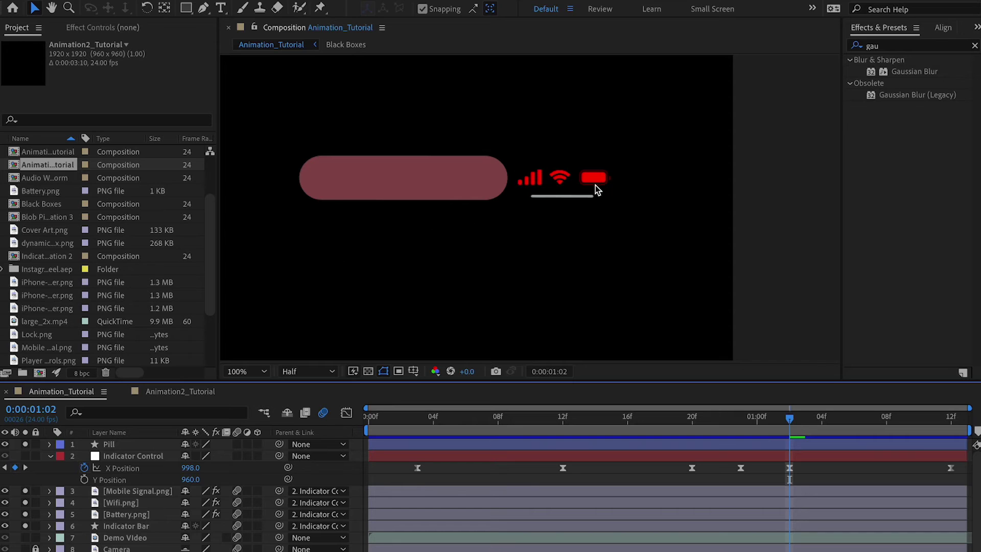
left_click(169, 393)
scroll(766, 199, "right", 10)
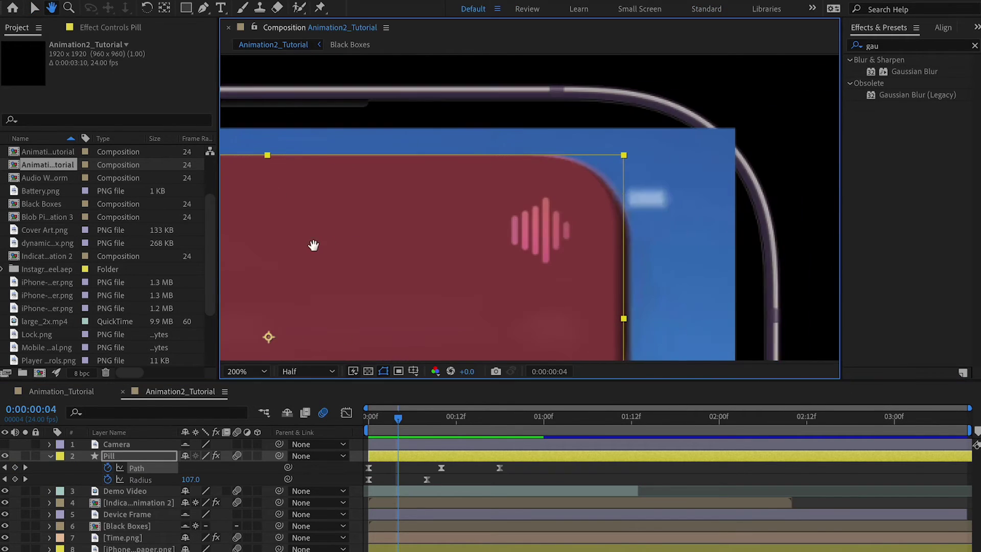
Scrub the first few frames of Animation2_Tutorial to examine how the signal and battery icons blur beside the expanding pill.
left_click_drag(398, 424, 376, 423)
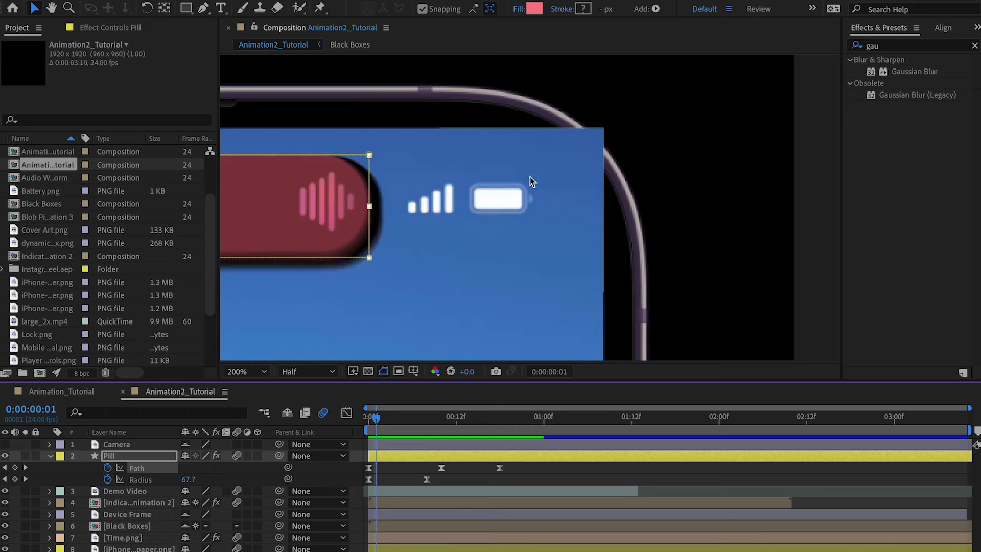
mouse_move(384, 420)
left_mouse_down()
mouse_move(396, 421)
mouse_move(371, 418)
left_mouse_up()
key("Page_Down")
key("Page_Down")
key("Page_Down")
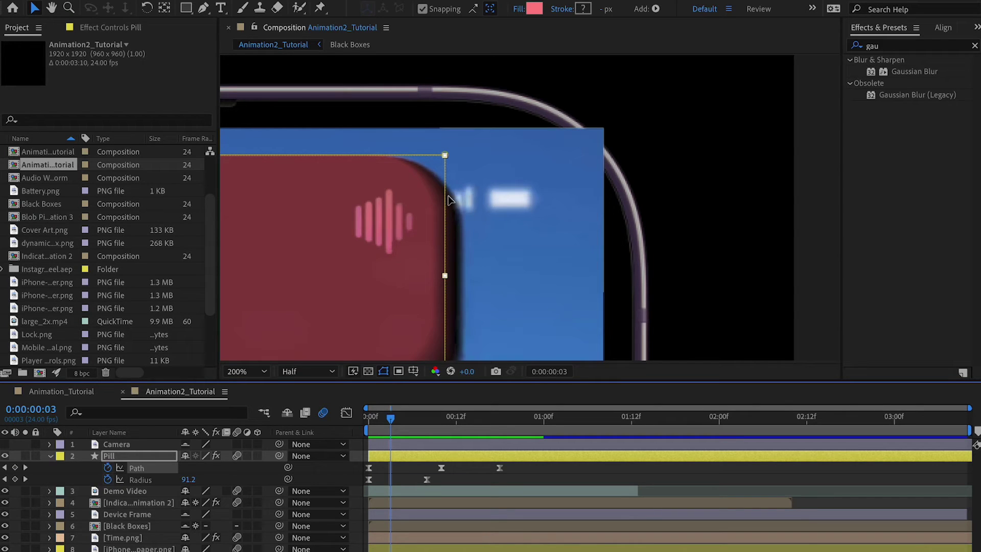
left_click_drag(393, 422, 360, 424)
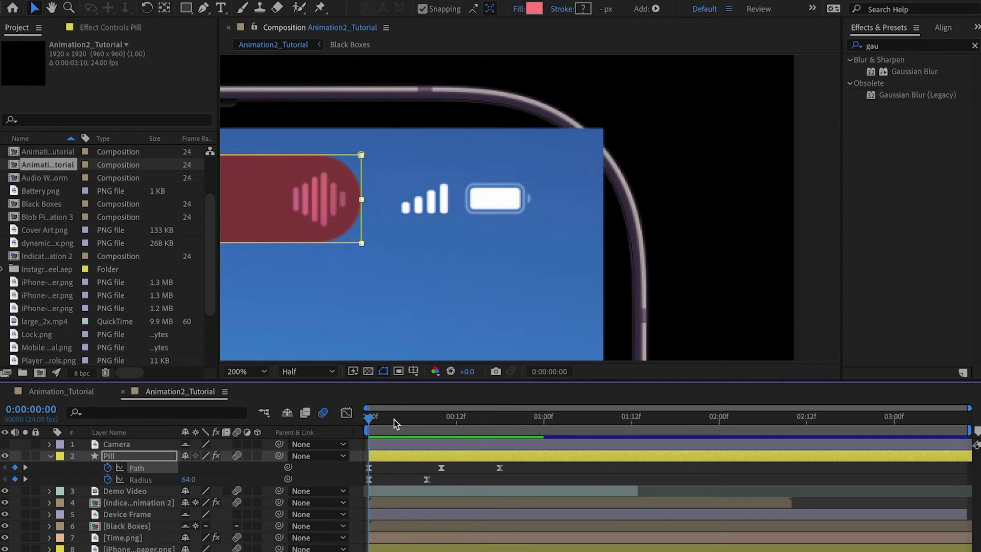
mouse_move(391, 418)
left_mouse_down()
mouse_move(424, 419)
mouse_move(406, 419)
left_mouse_up()
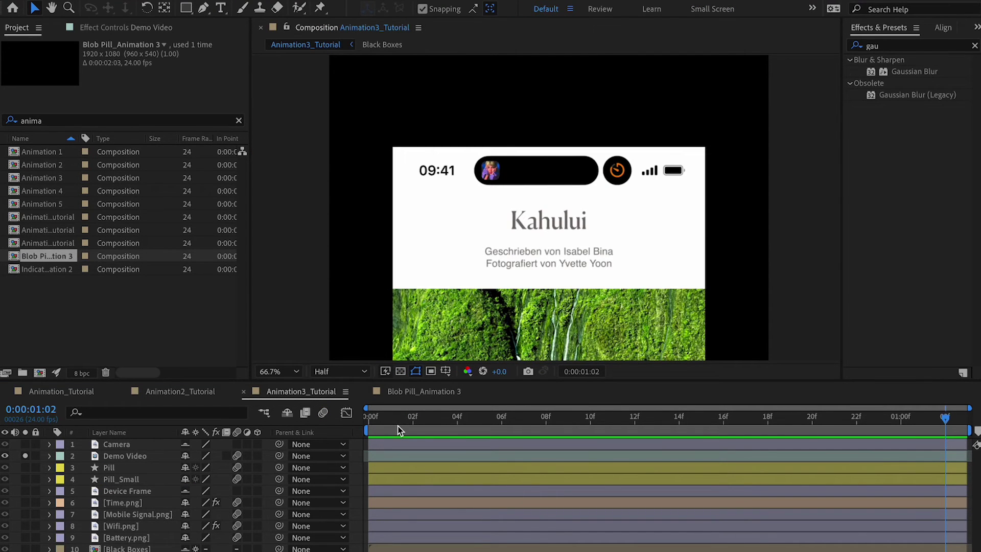
Examine the reference video in Animation3_Tutorial up close as the timer circle splits from the pill, between 0:00:00:06 and 0:00:00:09.
left_click_drag(402, 422, 502, 417)
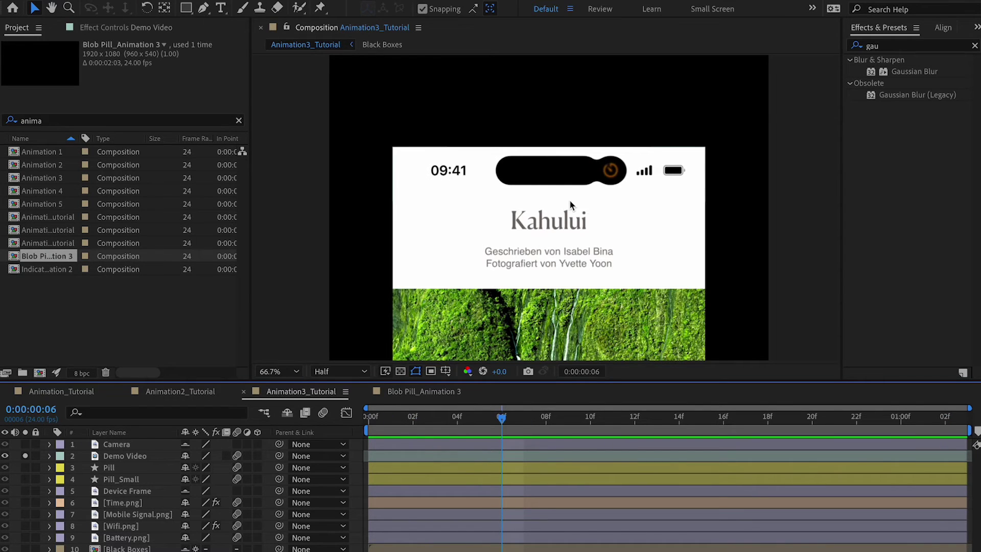
scroll(569, 200, "up", 3)
left_click_drag(569, 199, 311, 347)
key("v")
mouse_move(500, 420)
left_mouse_down()
mouse_move(455, 415)
mouse_move(526, 416)
mouse_move(508, 414)
left_mouse_up()
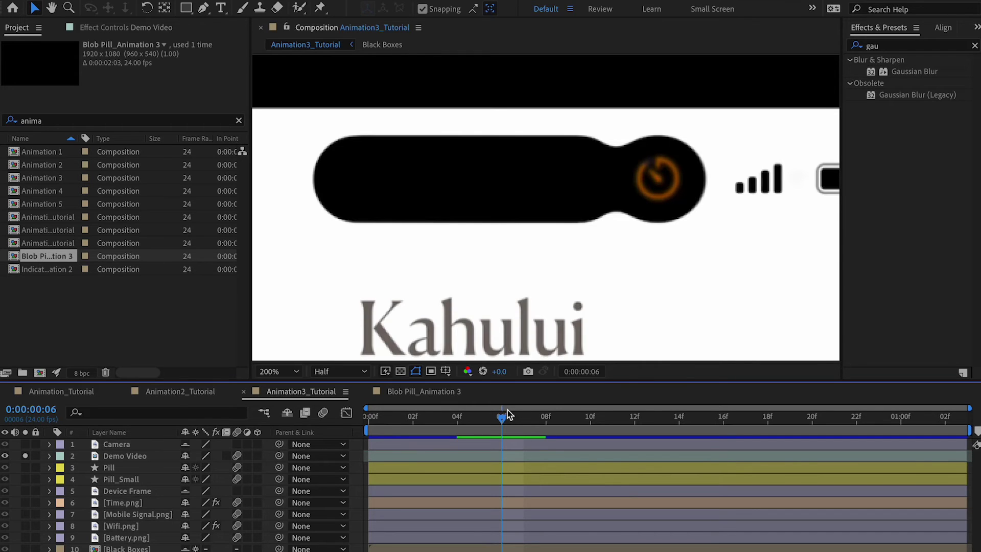
left_click_drag(503, 422, 548, 422)
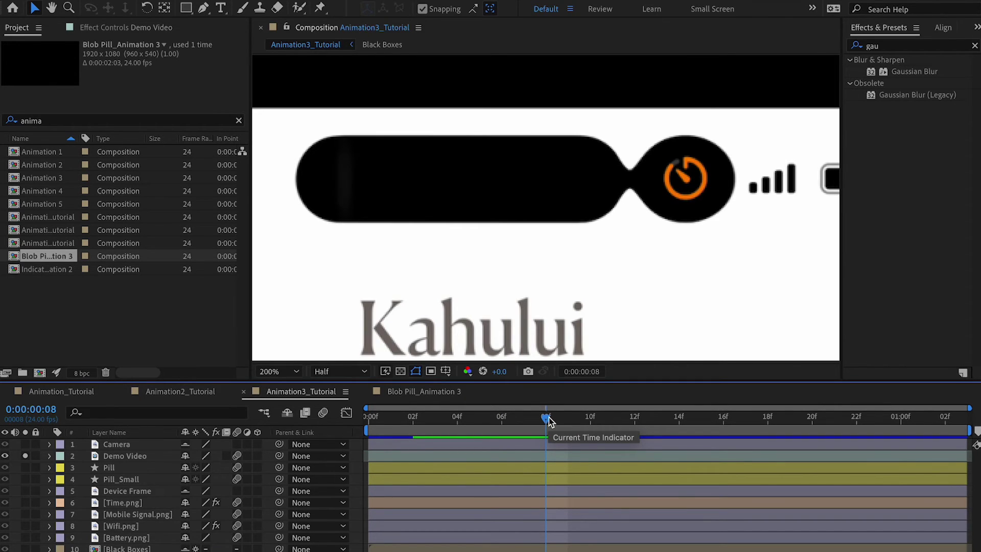
key("space")
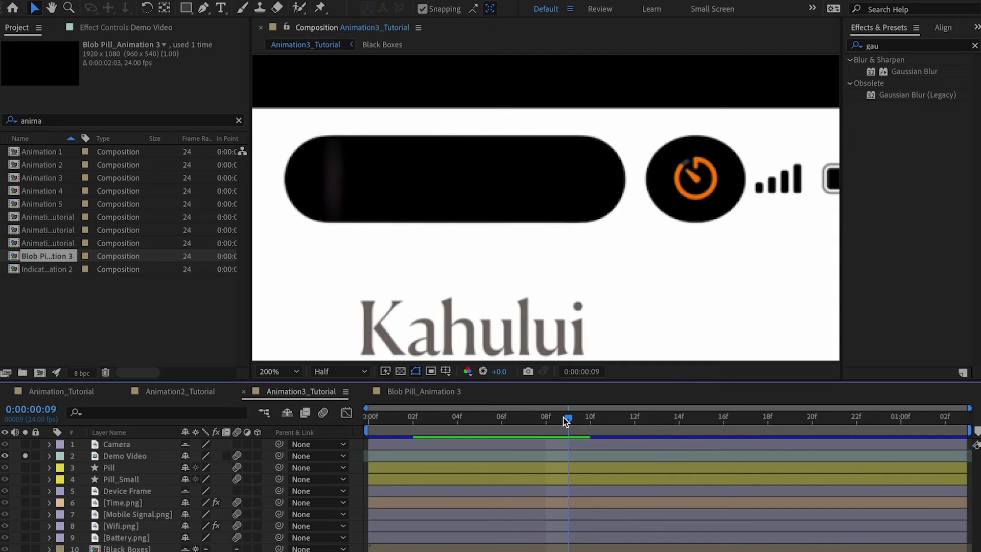
Scrub the reference video to 0:00:01:00 and back, examining the cover art, the time and the pill's width up to 0:00:00:18.
left_click_drag(656, 417, 902, 423)
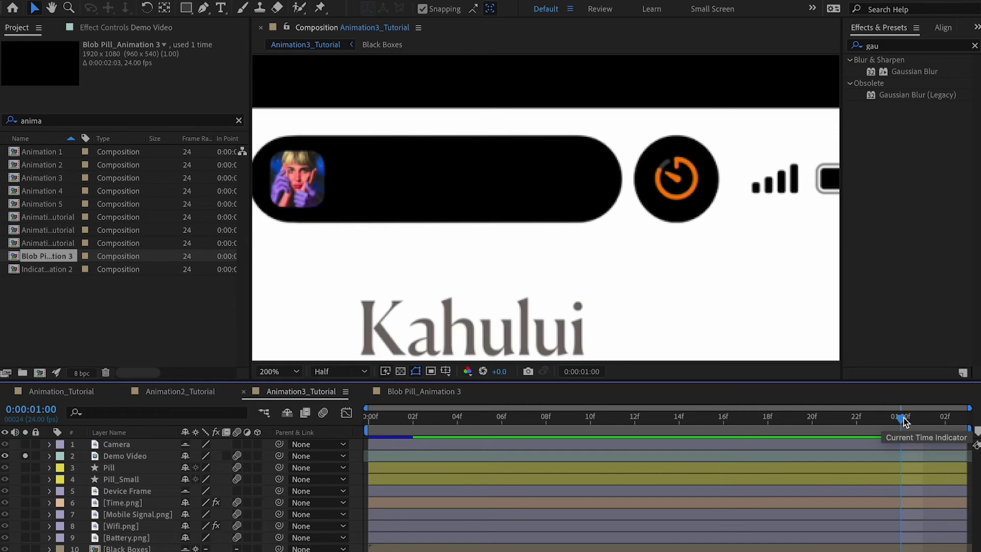
left_click(812, 417)
left_click_drag(770, 416, 524, 418)
key("h")
left_click_drag(443, 215, 813, 215)
left_click_drag(521, 200, 706, 197)
key("v")
left_click_drag(523, 418, 774, 416)
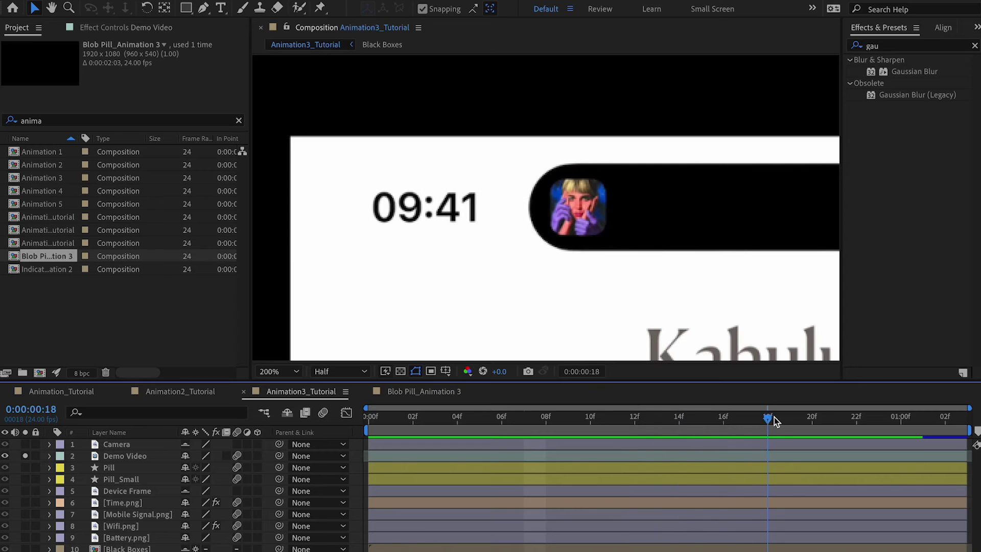
key("h")
left_click_drag(641, 225, 466, 228)
key("v")
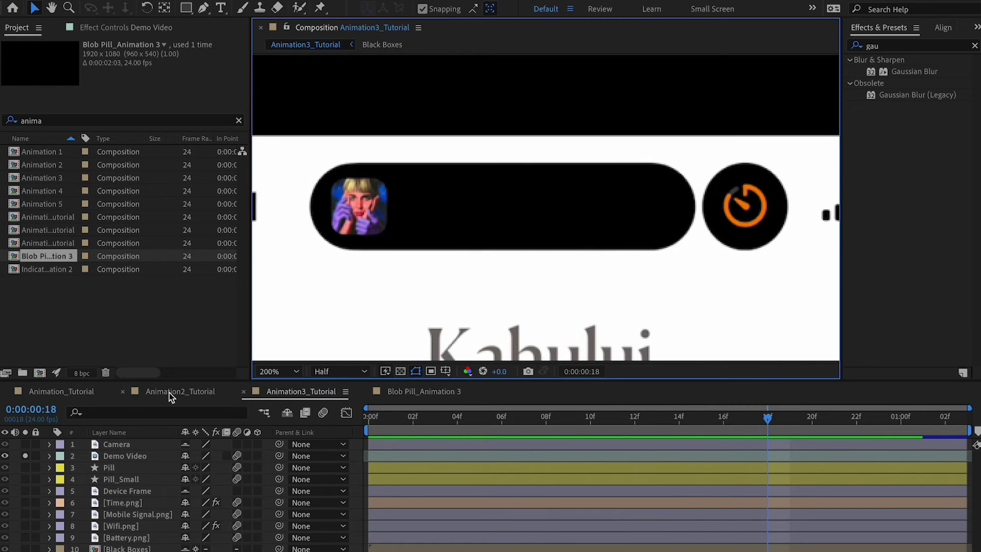
Turn off solo on the Demo Video layer and hide it so only the built layers are shown.
left_click(27, 457)
left_click(117, 469)
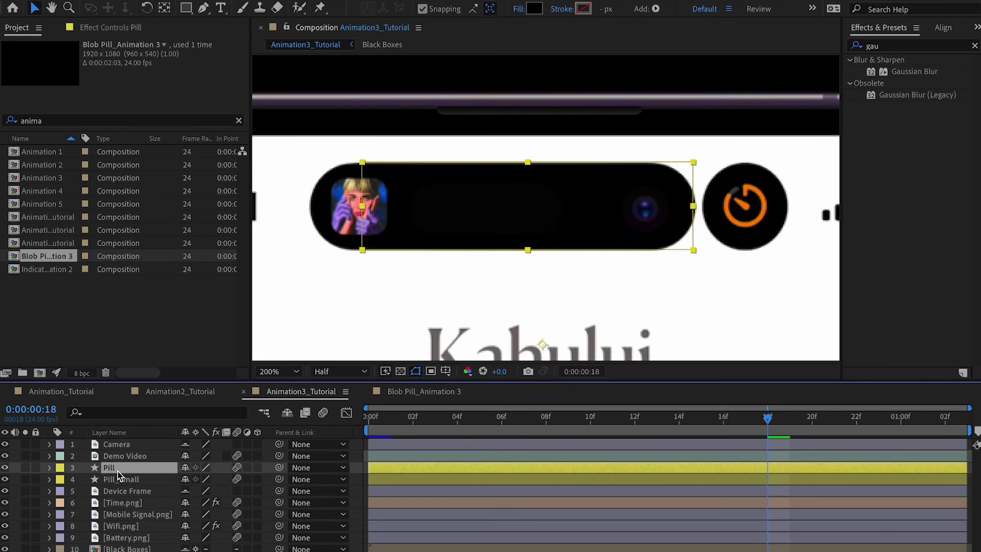
left_click(5, 457)
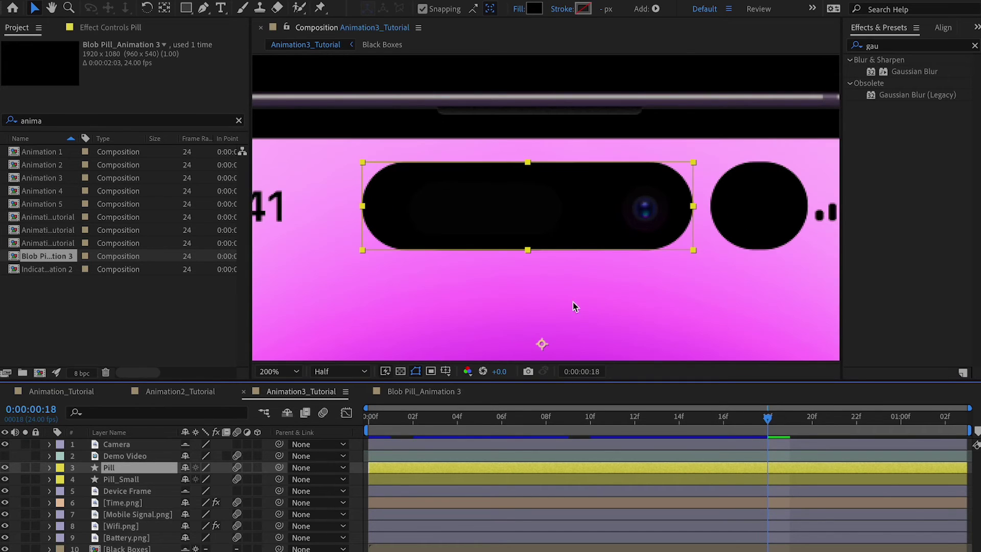
Check the Black Boxes layer alone at 0:00:00:13, hide the Camera layer, and select Pill_Small.
left_click_drag(528, 422, 657, 419)
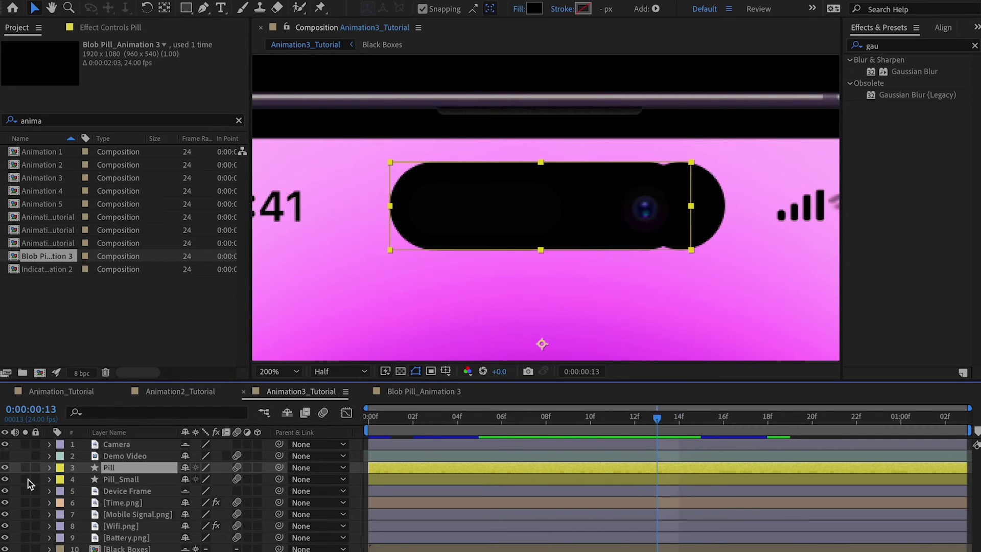
left_click(25, 549)
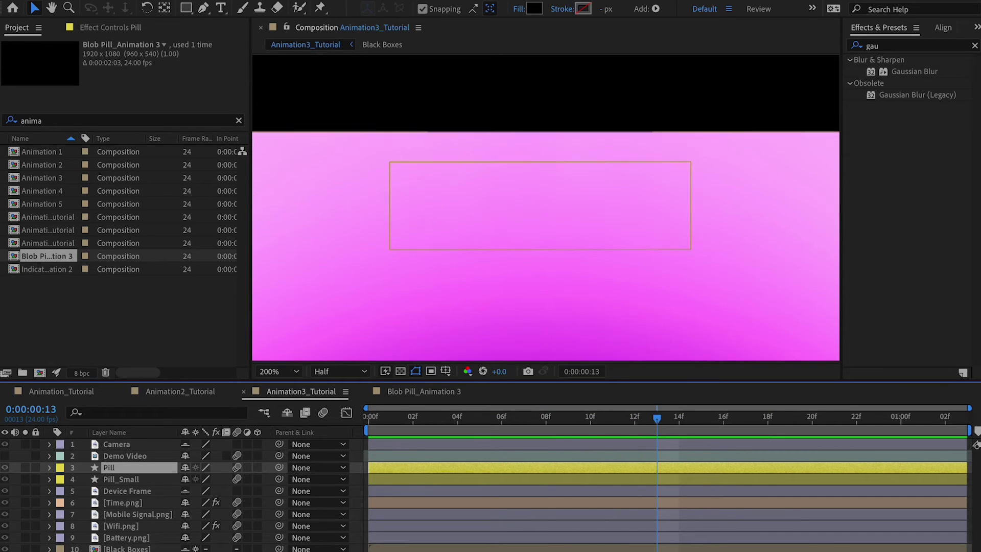
left_click(25, 549)
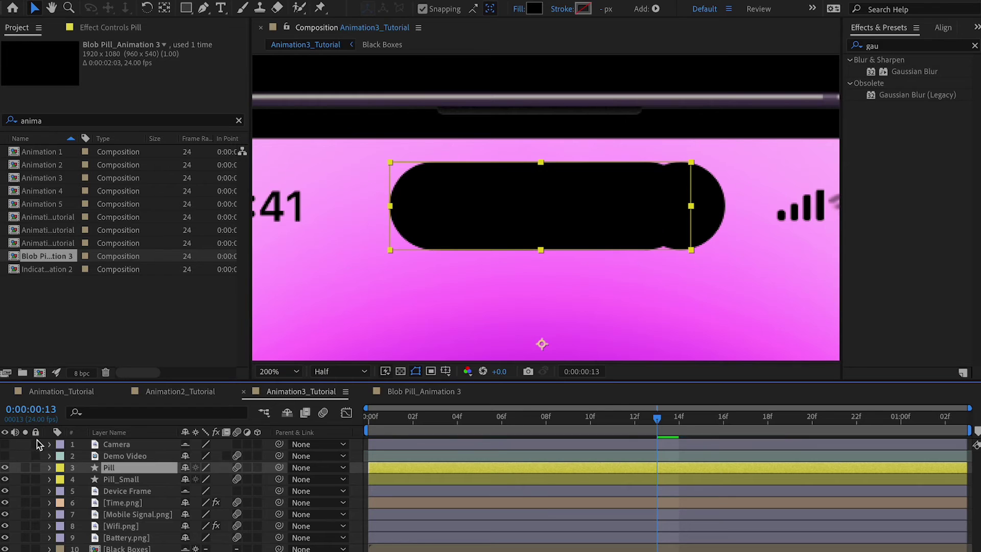
mouse_move(657, 420)
left_mouse_down()
mouse_move(587, 421)
mouse_move(656, 420)
left_mouse_up()
left_click(133, 481)
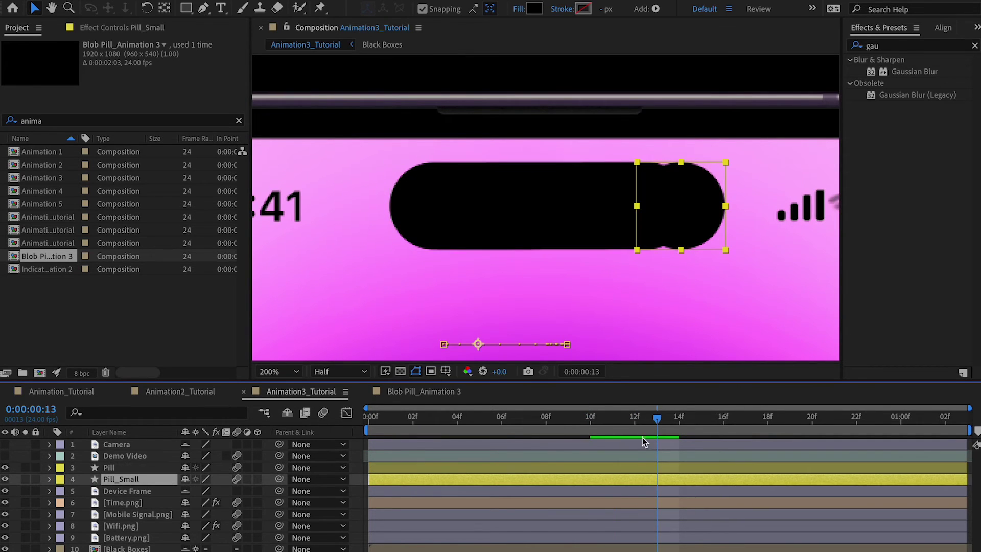
Bring the whole status bar into view and preview the pill and circle separation from the start of Animation3_Tutorial.
left_click_drag(666, 419, 737, 419)
scroll(699, 335, "down", 5)
scroll(541, 211, "up", 3)
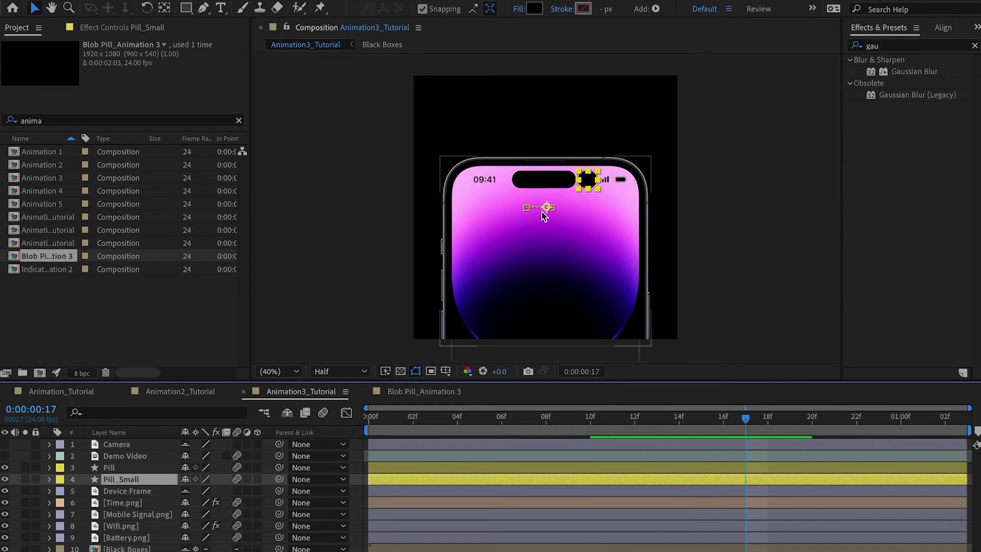
key("h")
key("v")
key("Home")
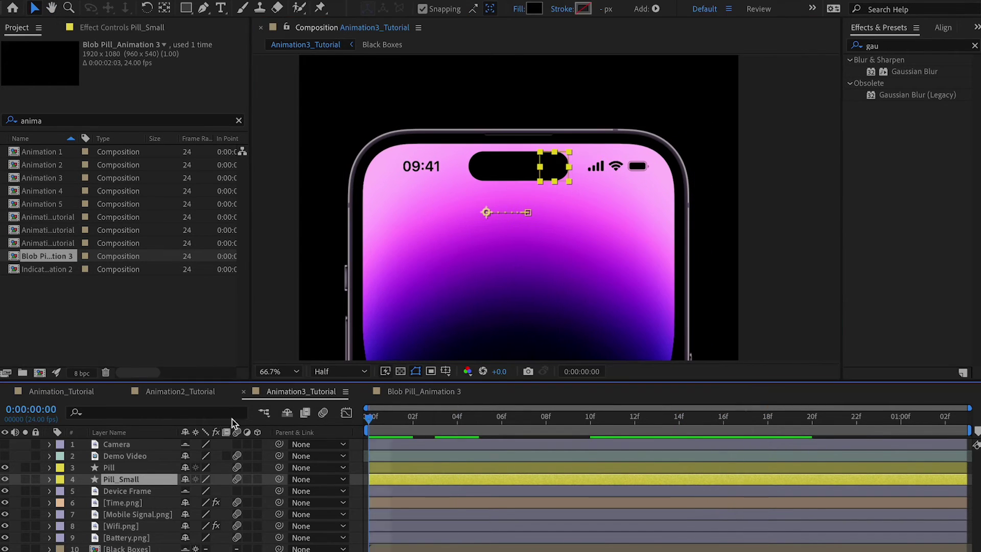
left_click(804, 260)
key("space")
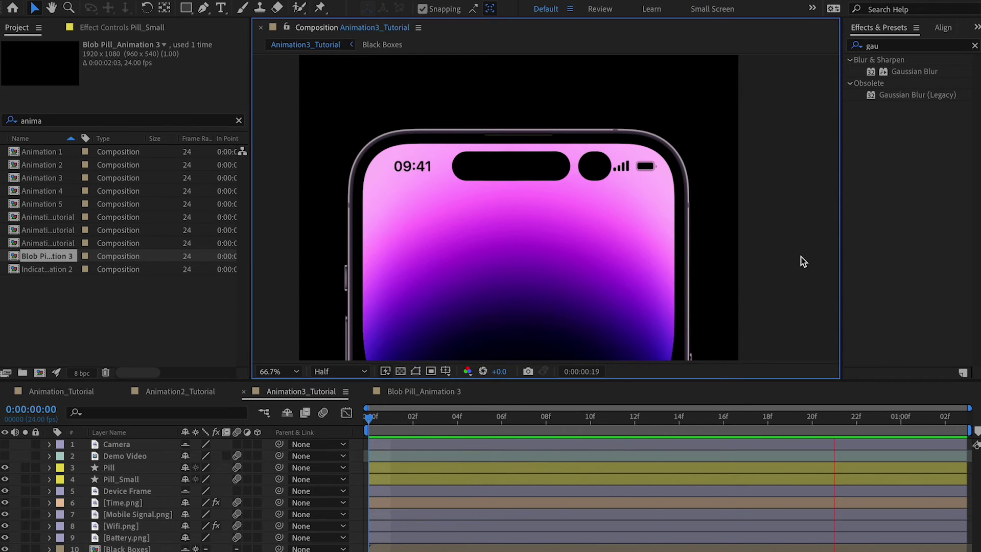
key("space")
Inspect the gap between the pill and the small circle from 0:00:00:16 to the end of the composition.
left_click_drag(595, 424, 734, 411)
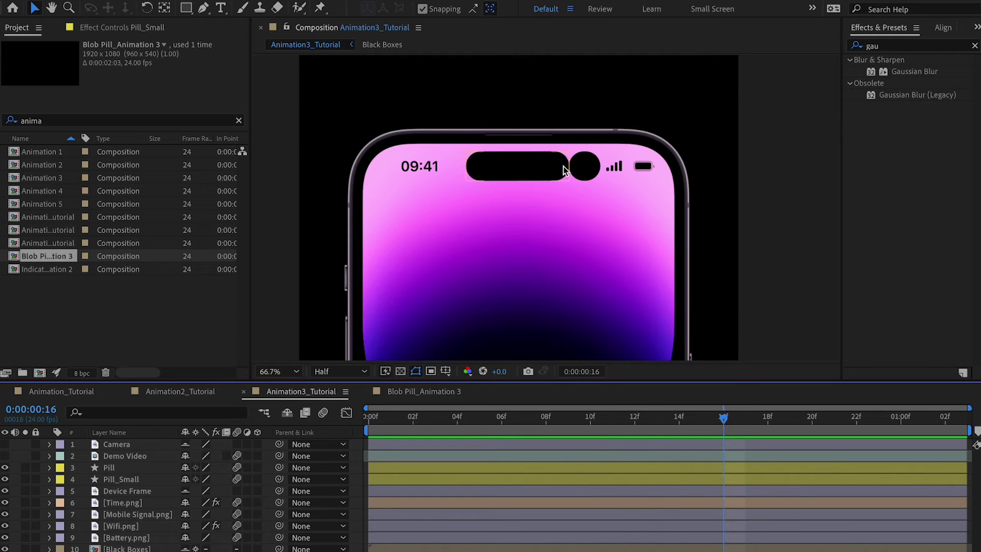
scroll(563, 166, "up", 3)
left_click_drag(730, 420, 966, 418)
Lengthen the Animation3_Tutorial composition to just over 2 seconds and extend all layers to its end.
key("ctrl+k")
left_click(401, 317)
key("BackSpace")
type("2")
key("Return")
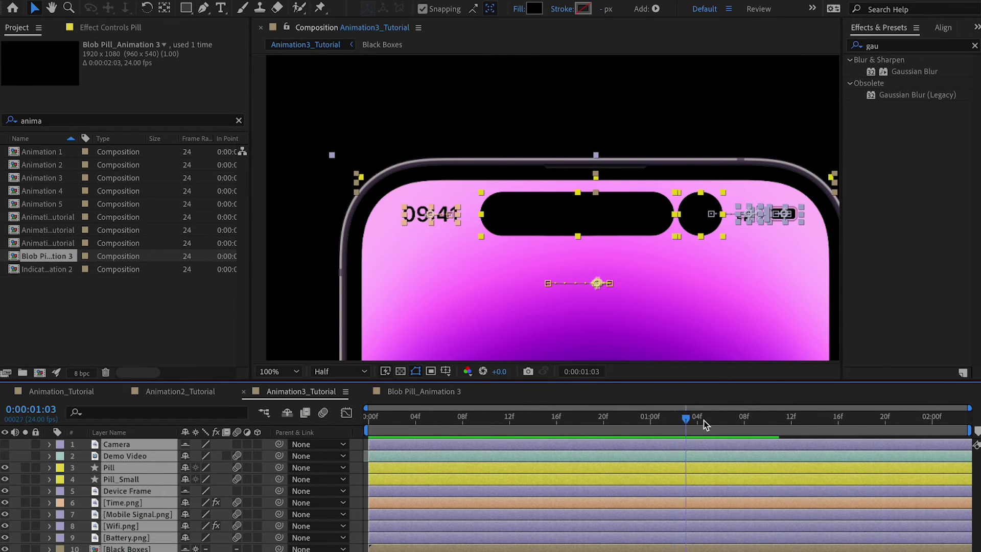
Scrub through the added time, deselect all layers, and preview the lengthened animation from the start.
left_click_drag(705, 424, 882, 427)
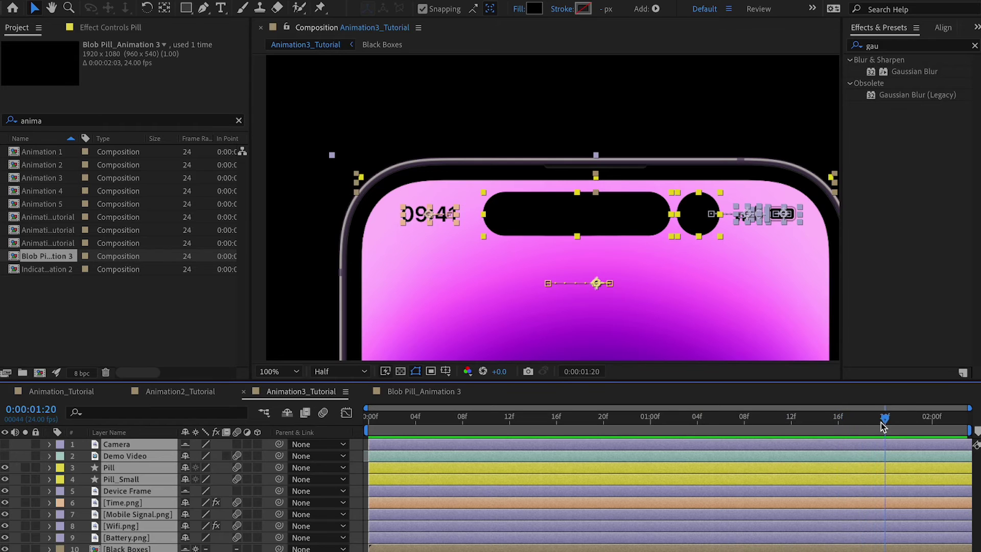
left_click(733, 424)
left_click(882, 345)
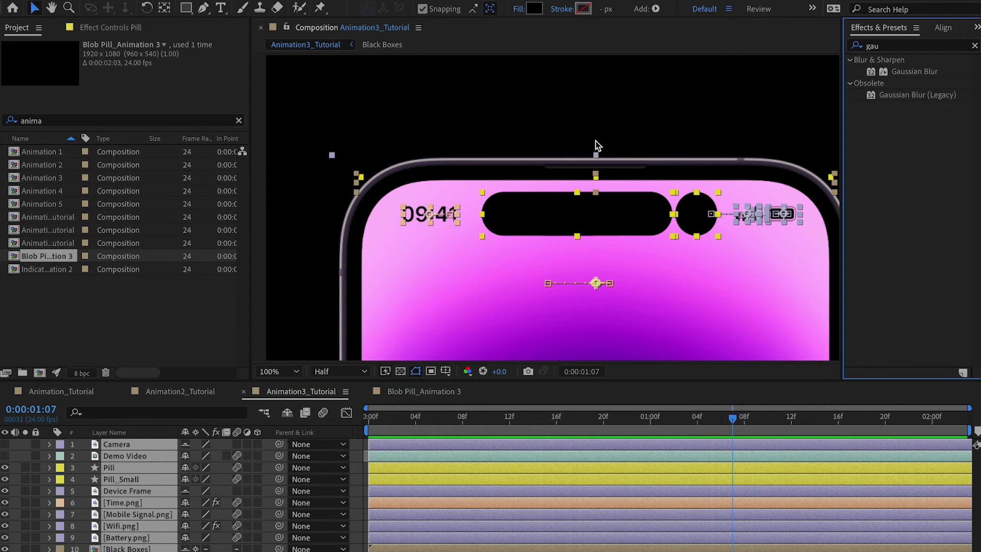
left_click(596, 148)
key("Home")
key("space")
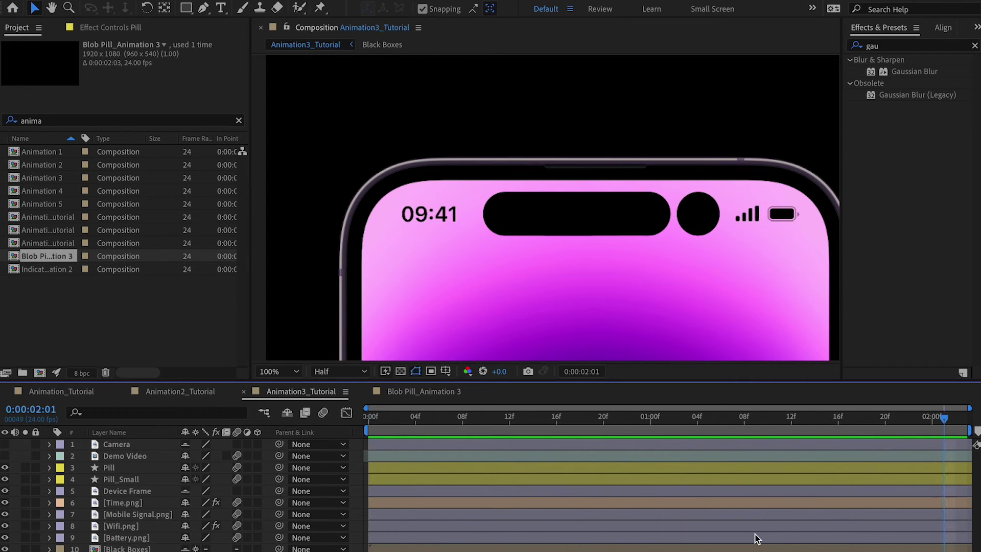
Check the Mobile Signal.png and Wifi.png layers beside the pill and examine their movement up to 0:00:00:14.
left_click(757, 219)
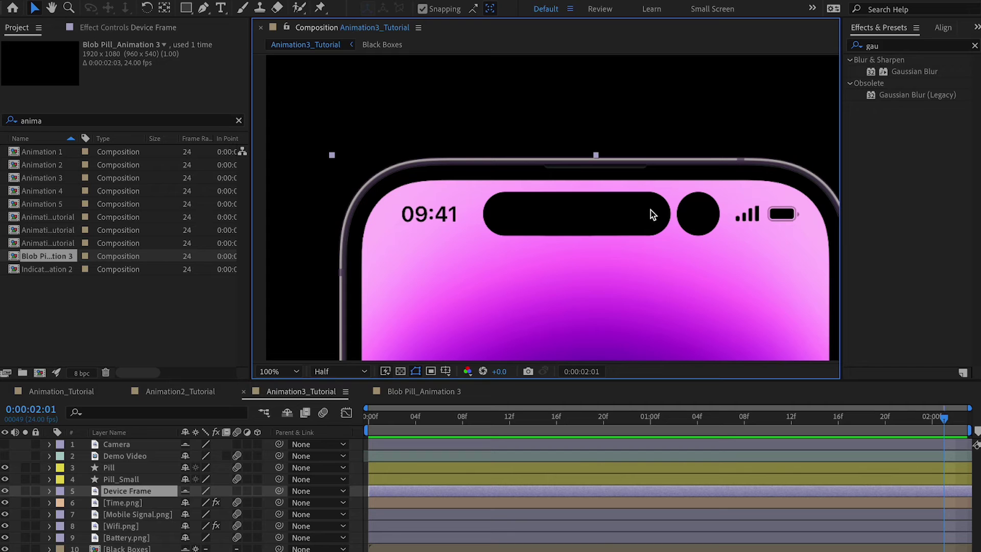
scroll(644, 222, "right", 5)
left_click(127, 513)
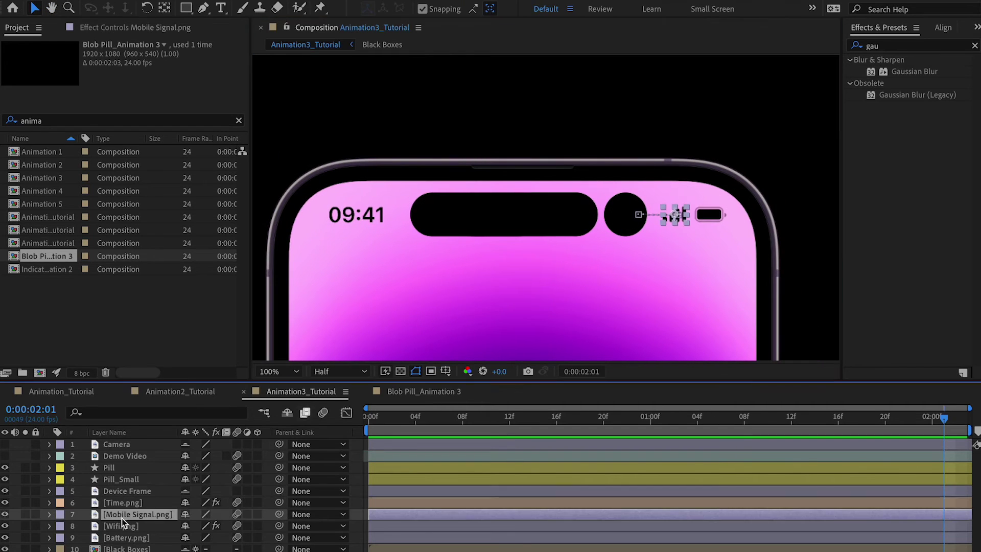
left_click(121, 526)
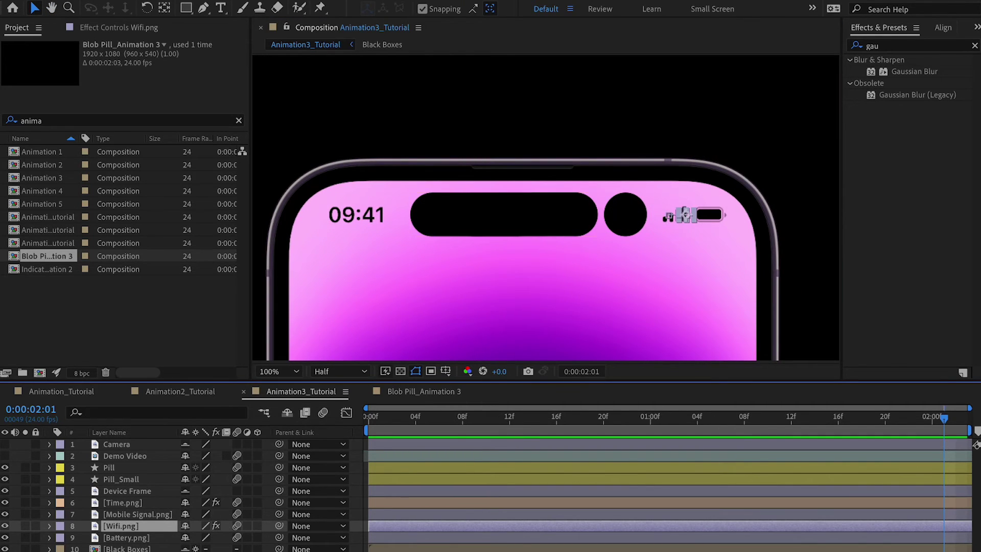
left_click(124, 514)
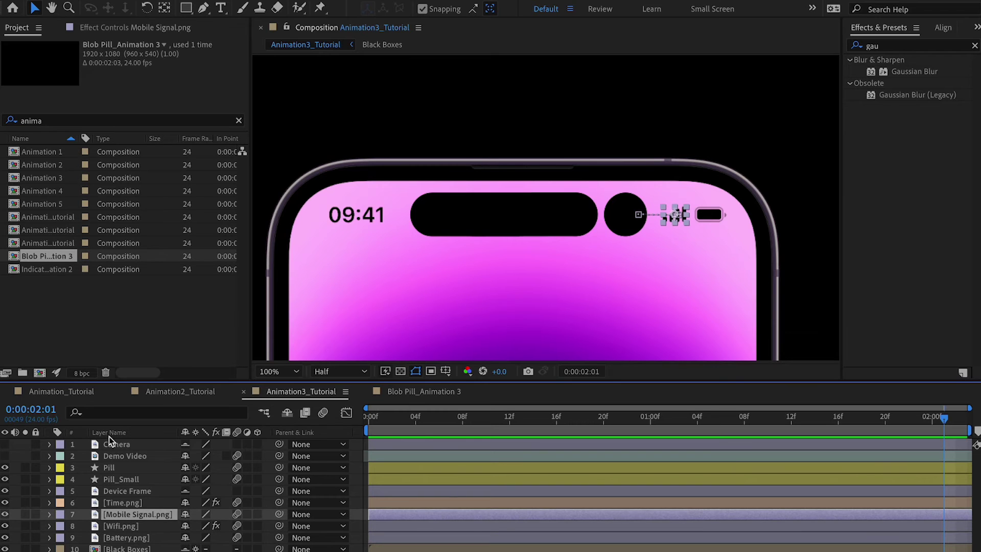
left_click_drag(356, 421, 539, 431)
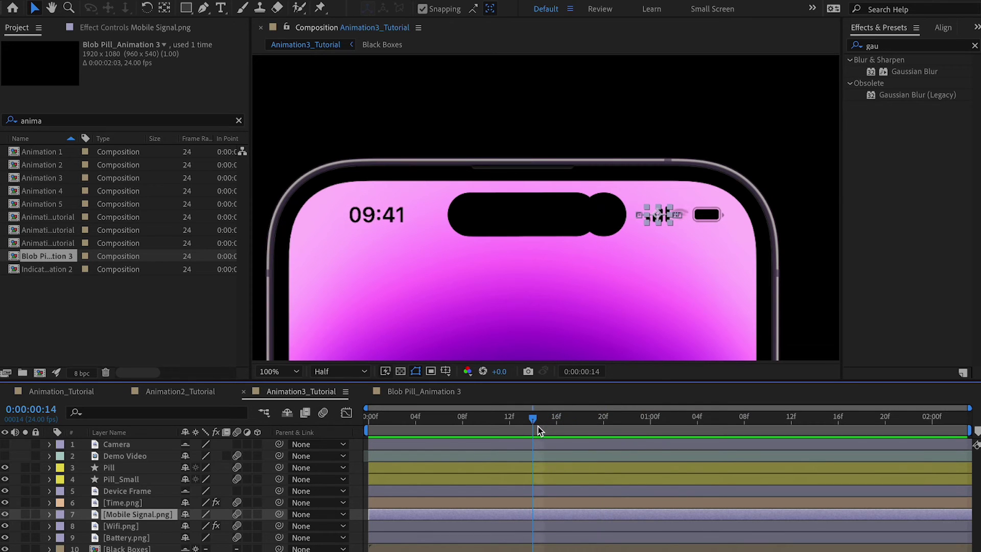
Pre-compose the Pill and Pill_Small layers of Animation3_Tutorial into a new composition named Blob.
left_click(131, 468)
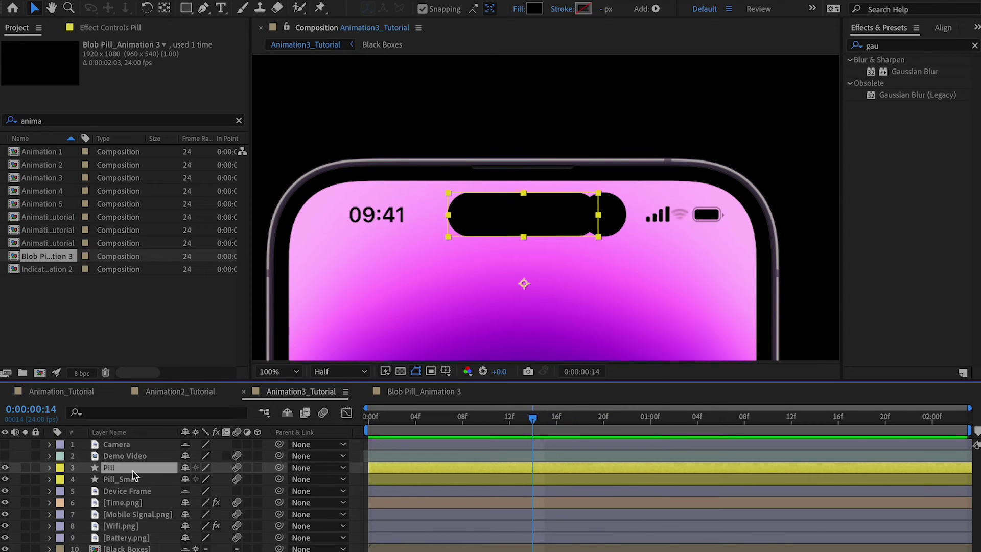
left_click(134, 478, "shift")
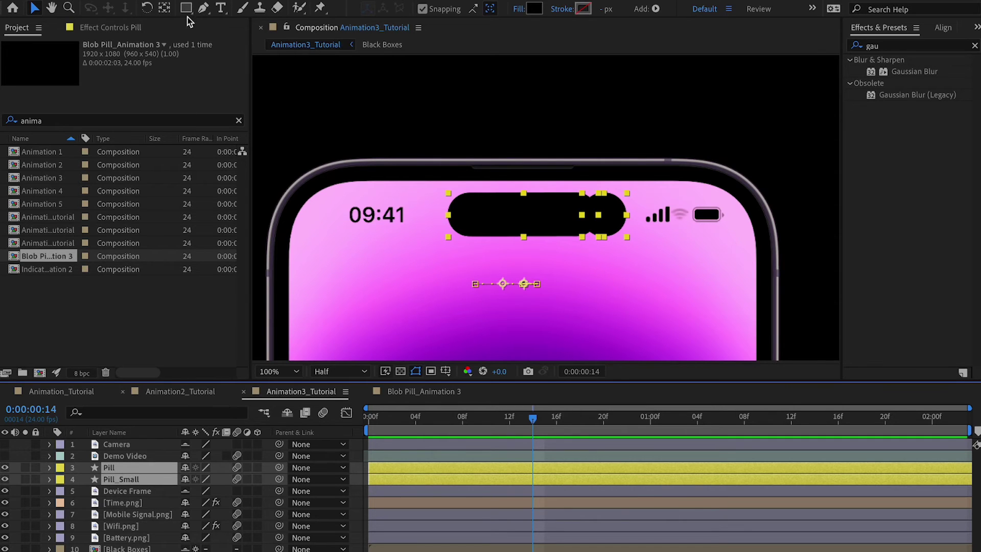
left_click(207, 3)
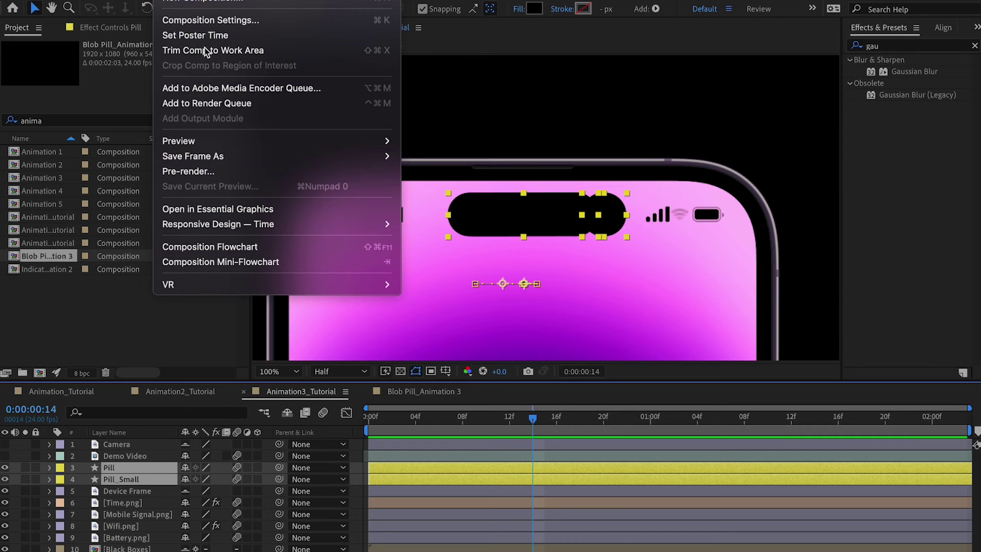
left_click(146, 462)
right_click(137, 473)
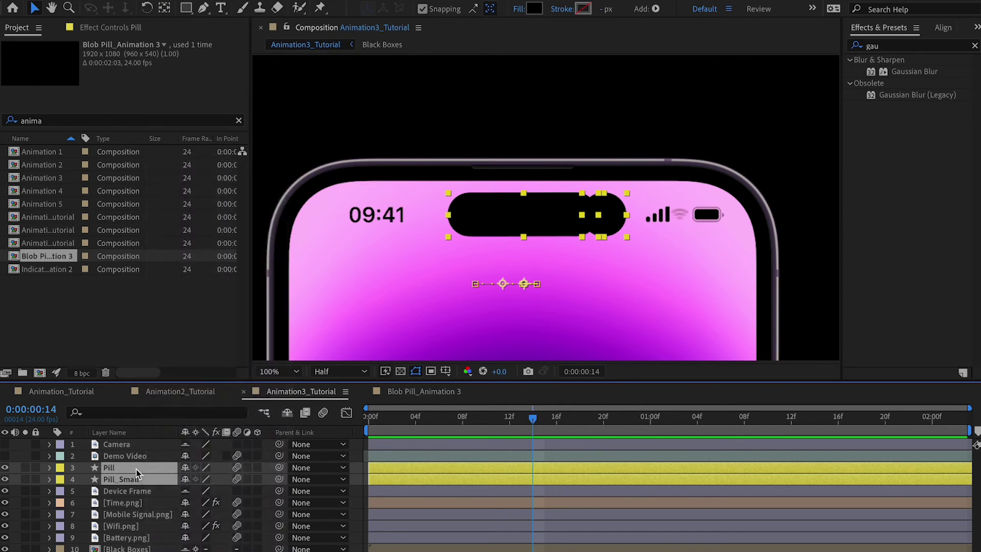
right_click(137, 472)
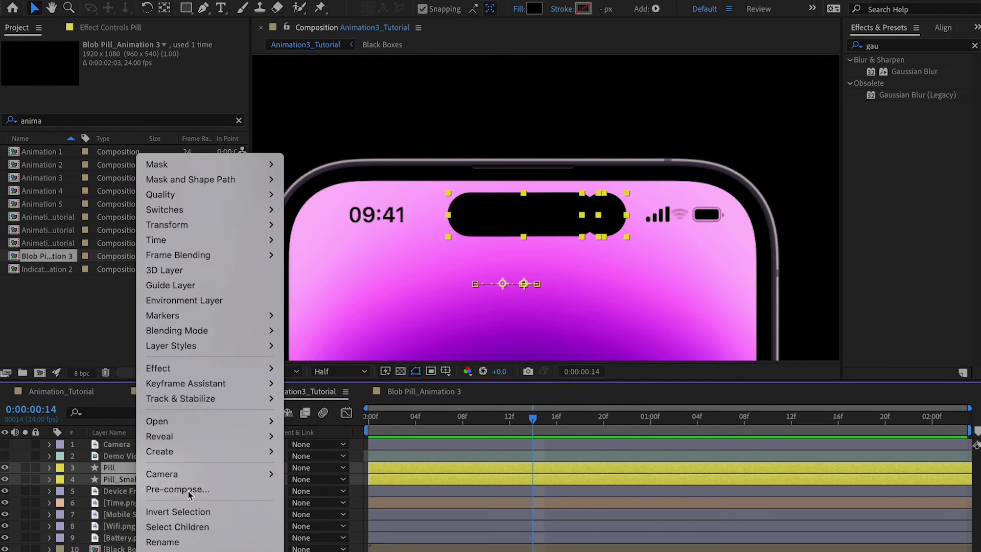
left_click(188, 490)
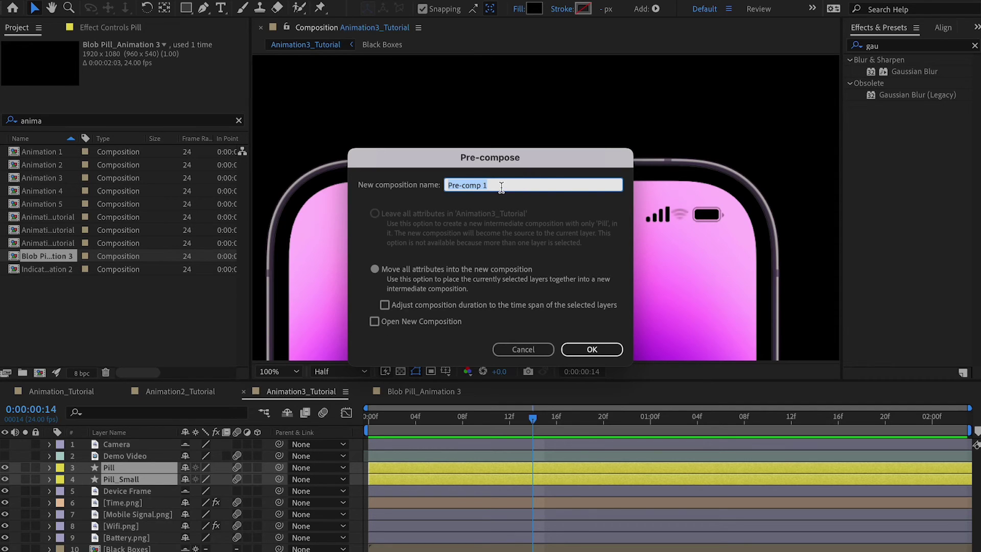
type("Blob")
key("Return")
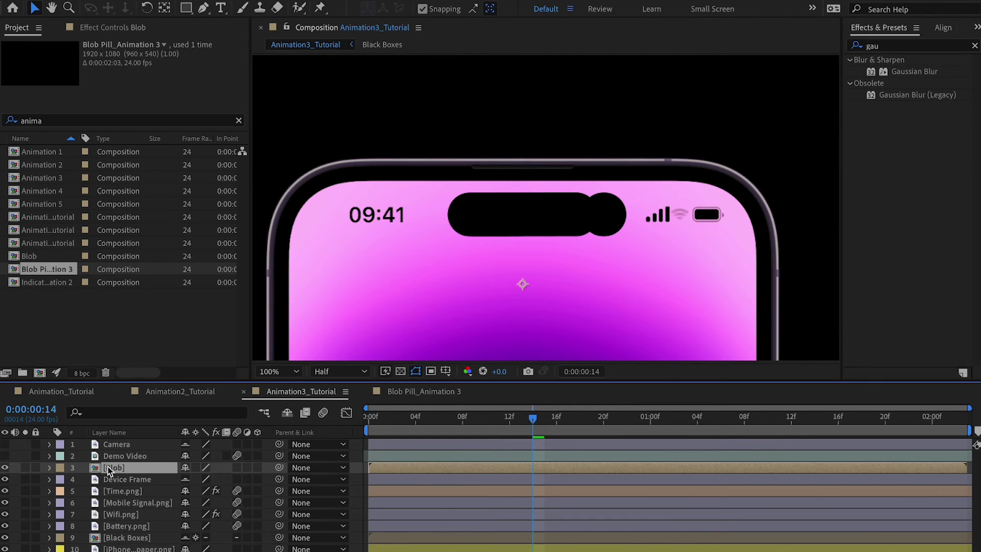
Open the finished Animation 3 composition and select the Matte Choker effect on its Blob Pill_Animation 3 layer.
left_click(401, 392)
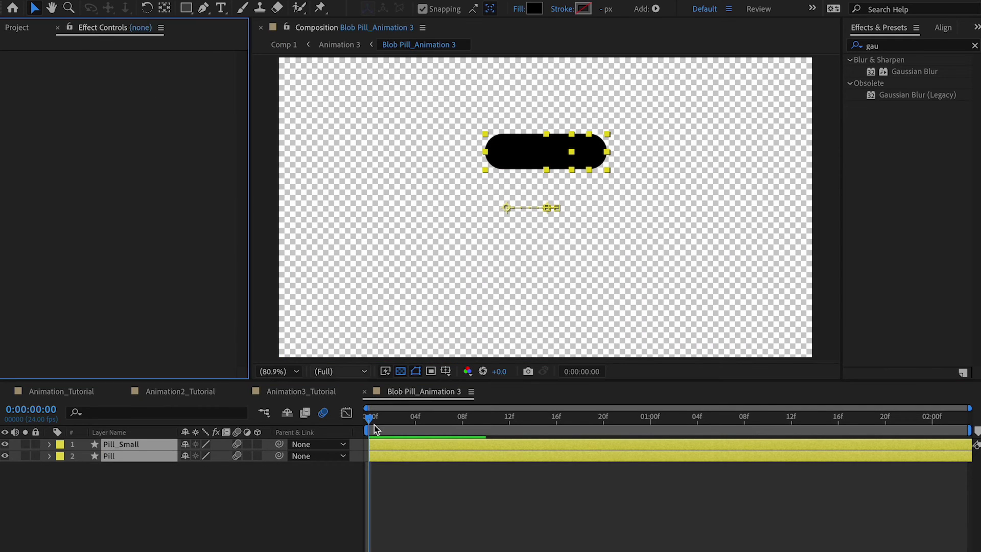
left_click(297, 393)
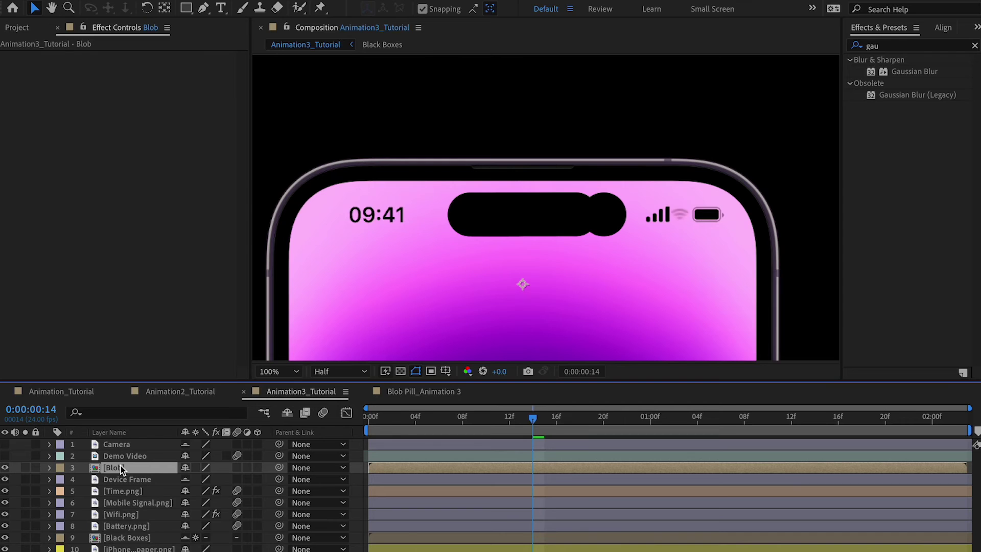
left_click(62, 391)
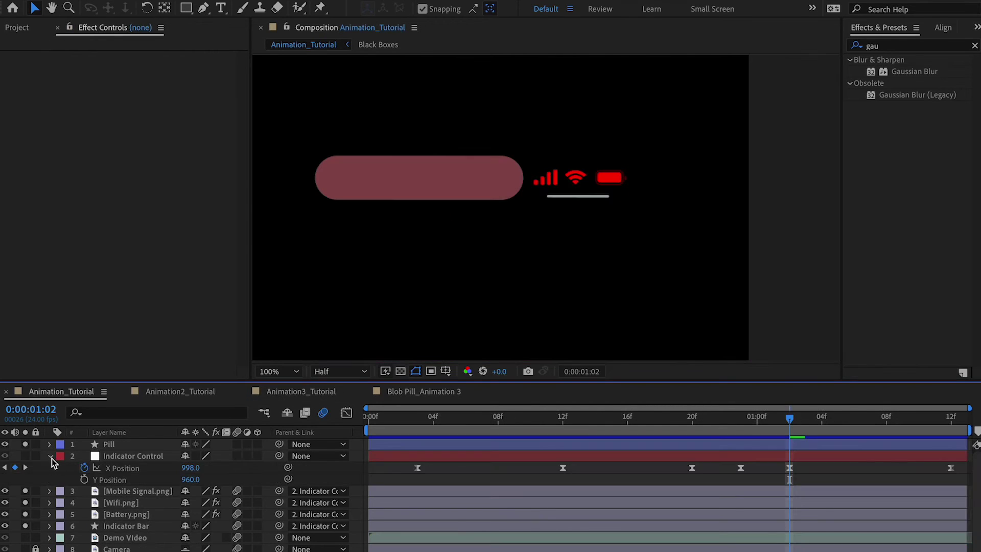
left_click(32, 31)
left_click(45, 179)
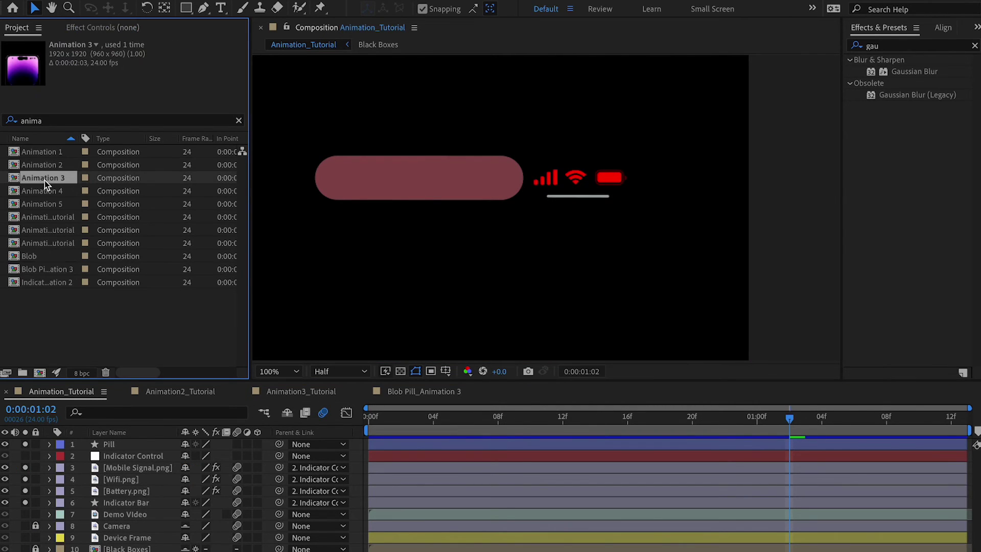
double_click(41, 176)
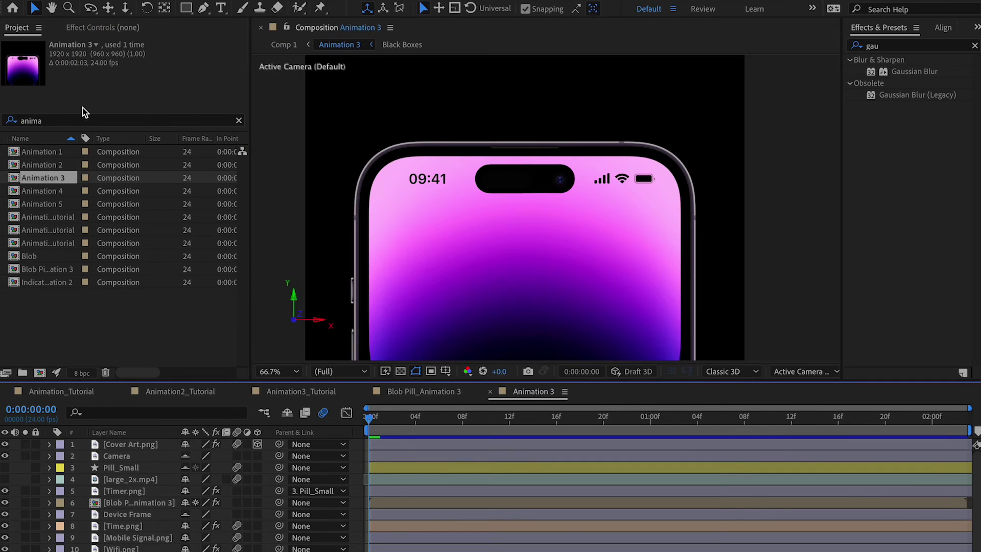
left_click(134, 503)
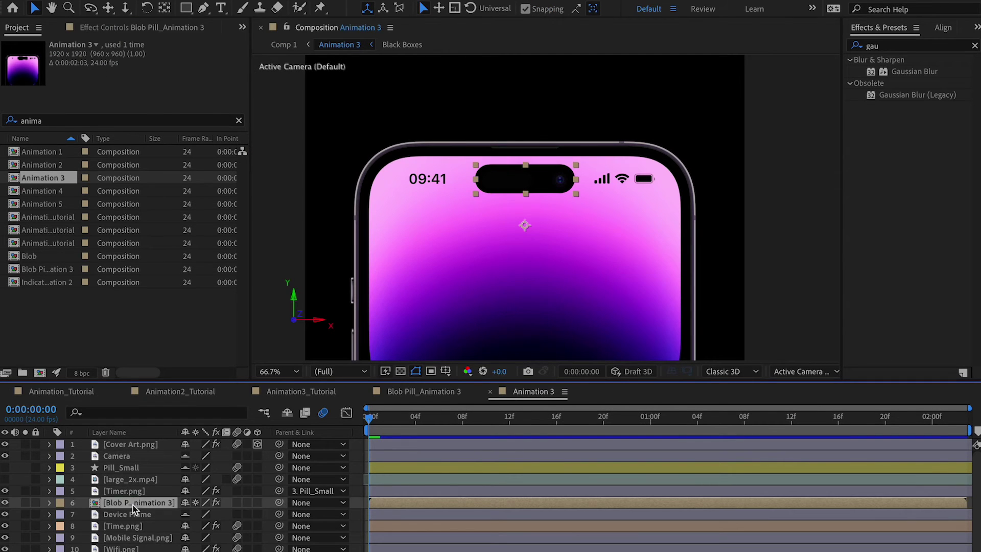
left_click(128, 28)
left_click(59, 57)
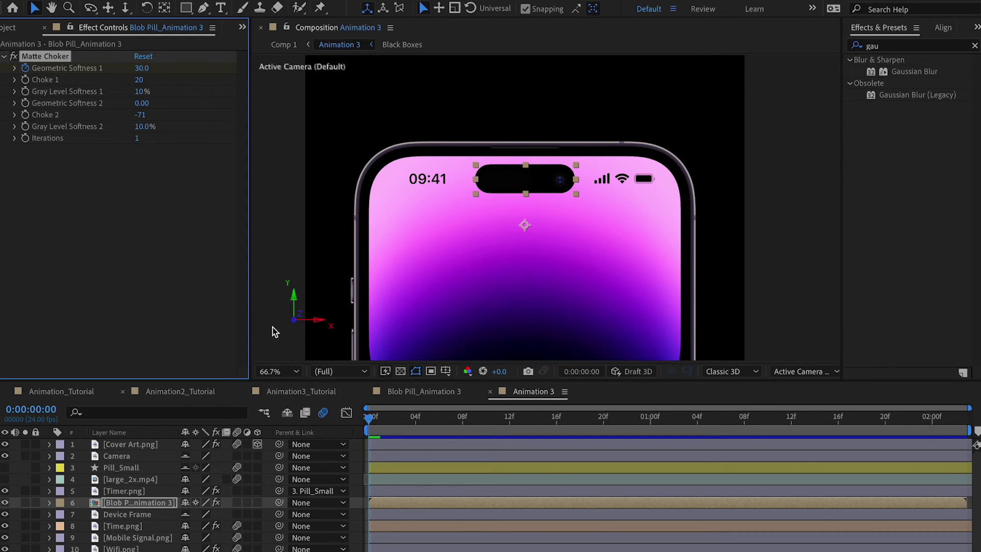
Search the effects for "matte" and apply the reference's Matte Choker, with its settings and keyframes, to the Blob layer in Animation3_Tutorial.
left_click(911, 46)
type("matte")
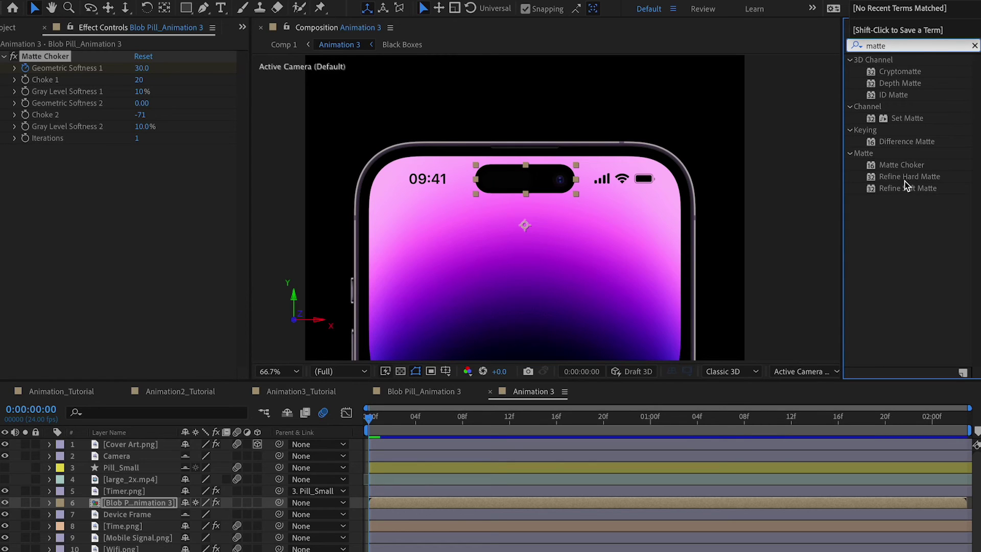
left_click_drag(901, 166, 57, 58)
left_click(417, 391)
left_click(318, 394)
left_click(126, 467)
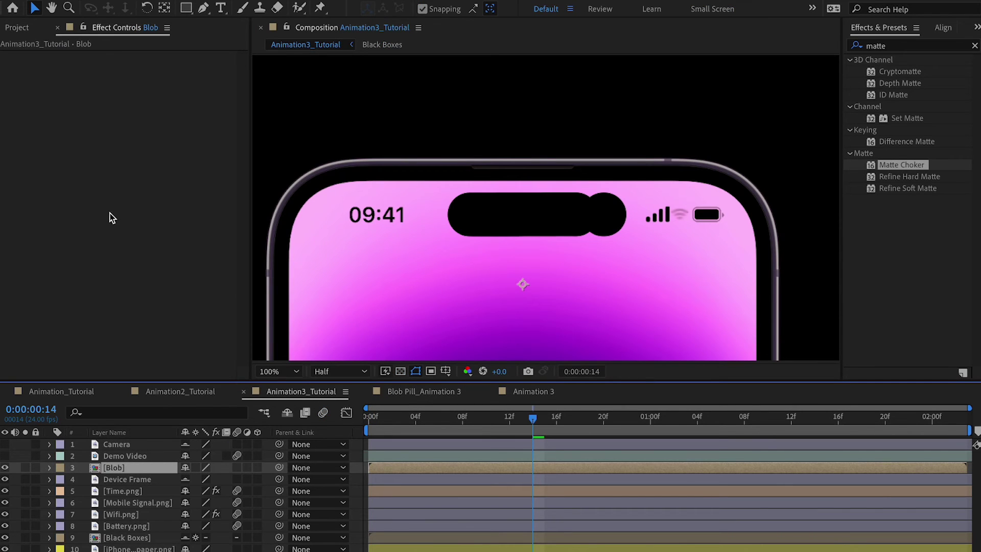
left_click_drag(115, 238, 110, 213)
scroll(540, 219, "up", 2)
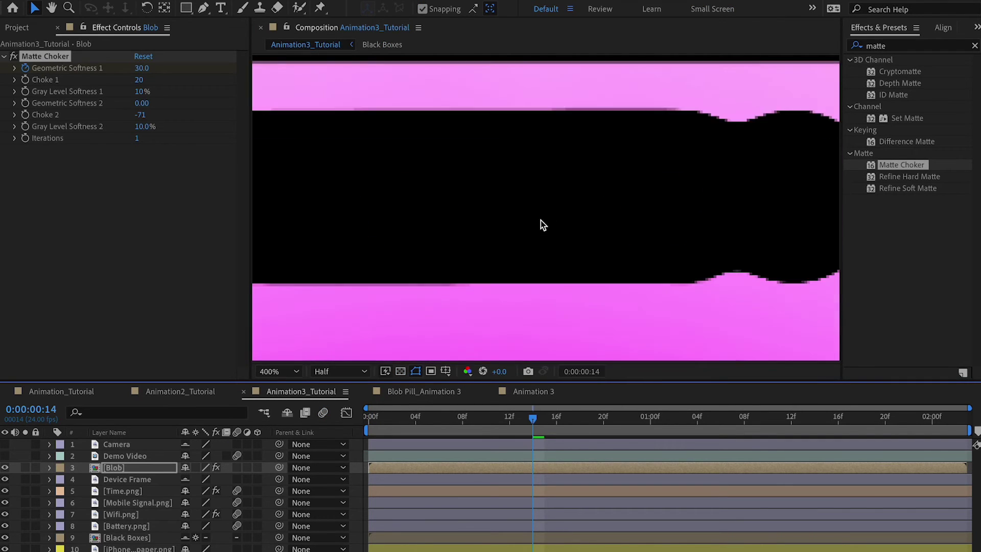
Set the preview resolution to Full and compare the Blob shape with the Matte Choker switched off and on.
scroll(540, 219, "down", 1)
left_click(333, 371)
left_click(331, 404)
left_click(13, 56)
left_click(14, 56)
left_click(14, 56)
left_click(14, 56)
left_click(14, 56)
left_click(14, 56)
Reveal the Blob layer's Geometric Softness 1 keyframes and scrub to 0:00:01:07 to examine how the circle separates.
mouse_move(540, 422)
left_mouse_down()
mouse_move(556, 423)
mouse_move(548, 426)
left_mouse_up()
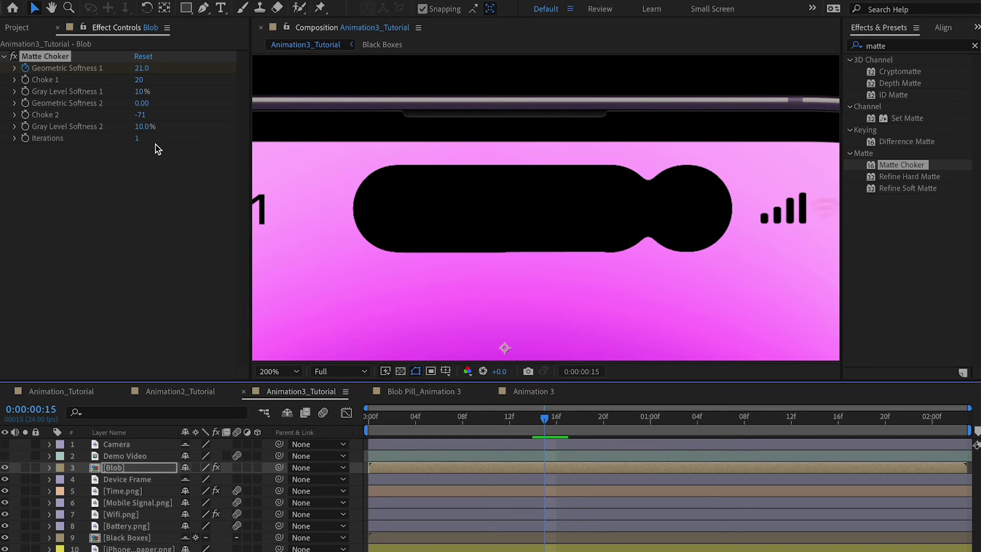
left_click(25, 68)
key("u")
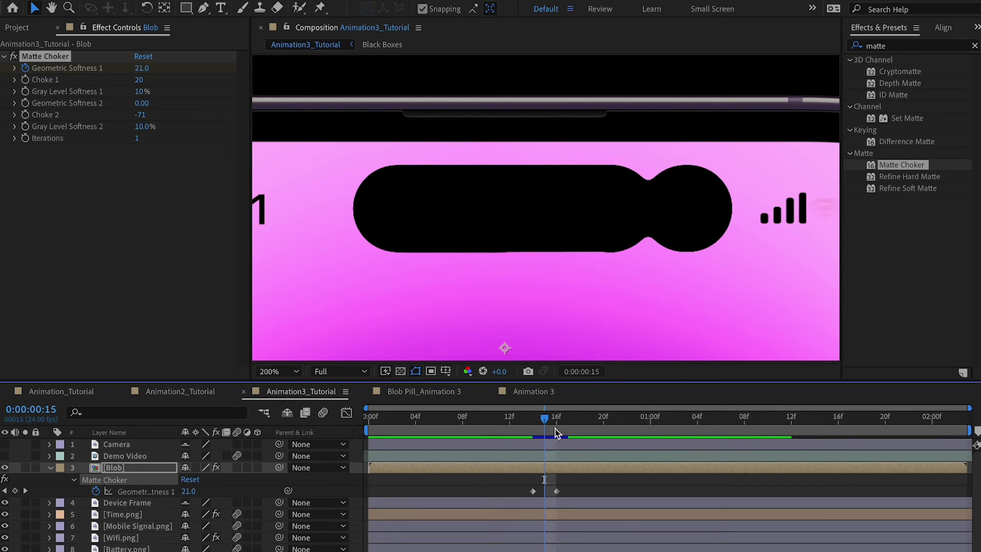
left_click_drag(546, 418, 732, 420)
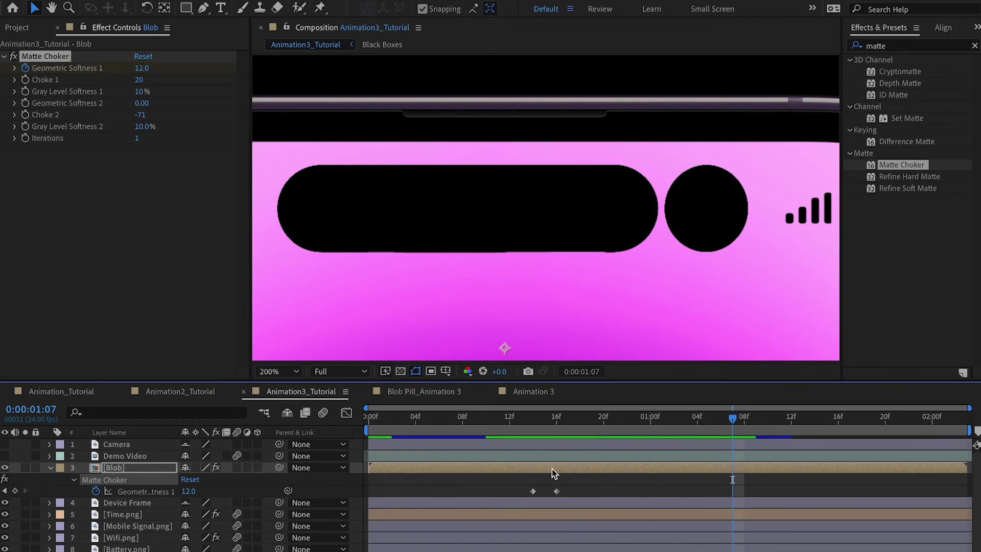
Try the blob split up to 0:00:01:05 with the Geometric Softness 1 keyframes removed at value 30, and restore the keyframes.
left_click_drag(570, 494, 504, 485)
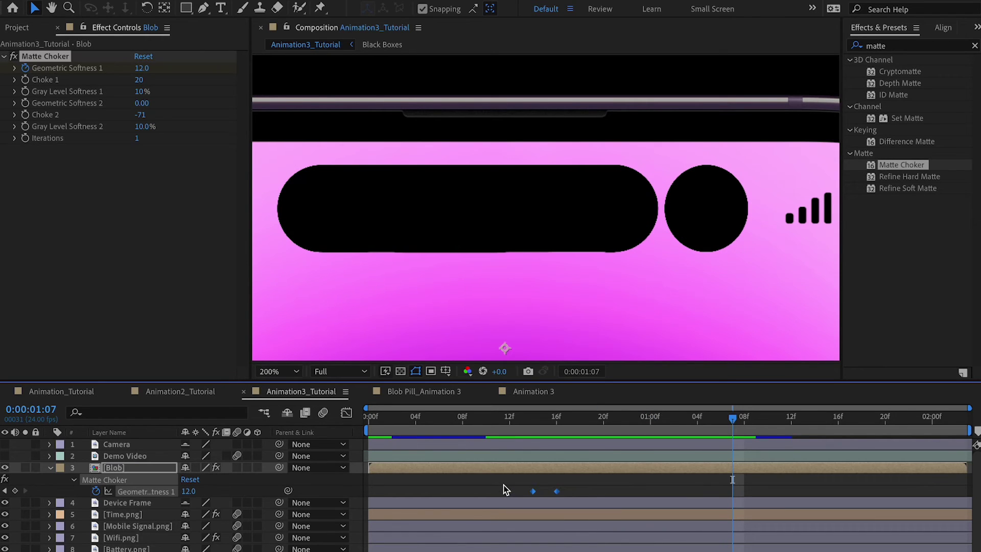
left_click(532, 420)
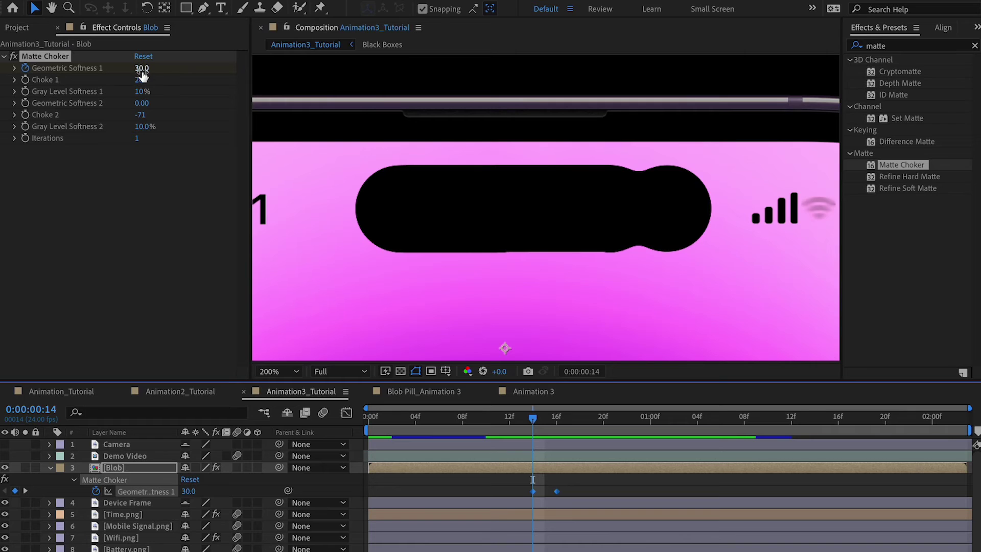
left_click(26, 69)
left_click_drag(569, 417, 715, 424)
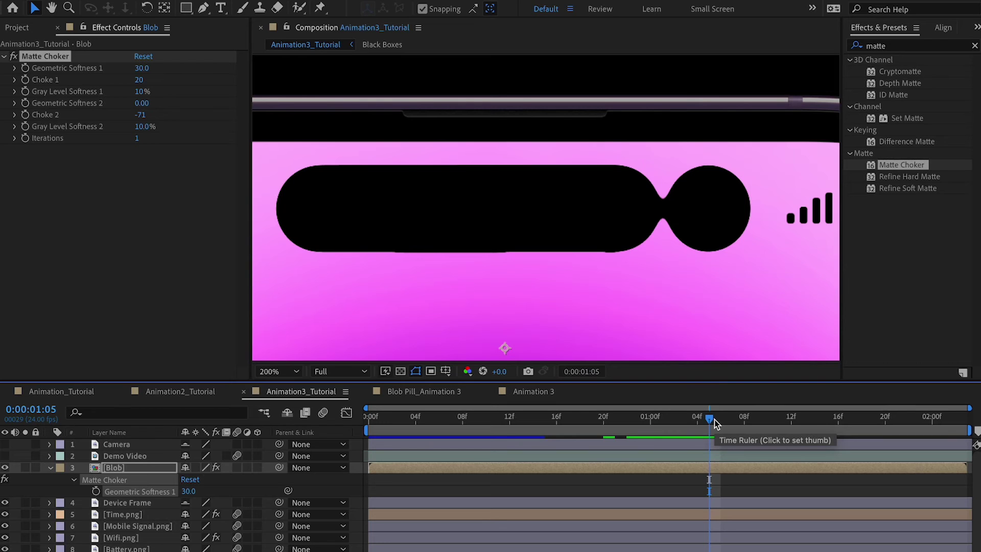
left_click_drag(714, 419, 561, 418)
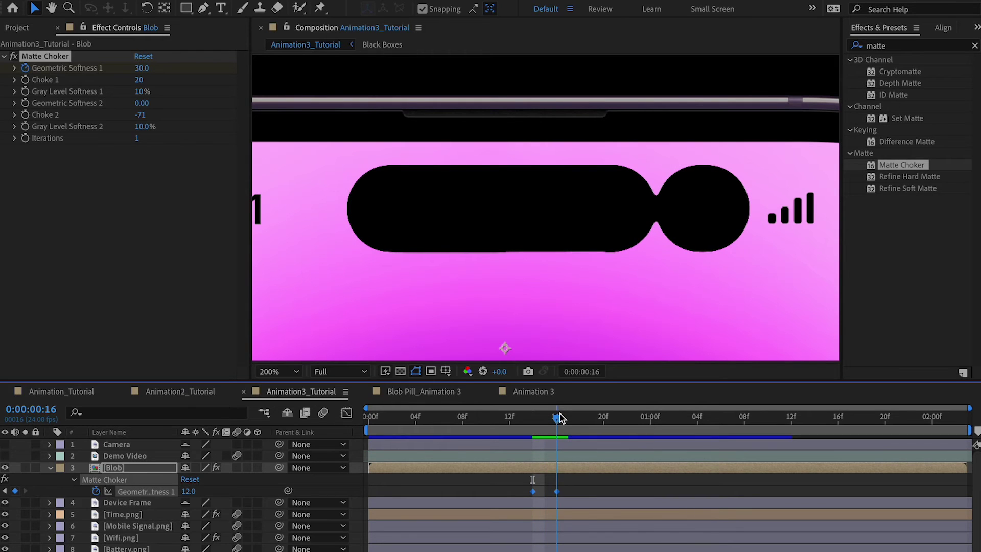
Move the two Geometric Softness 1 keyframes to 0:00:00:19 and 0:00:00:21, and undo a trial value change at 0:00:01:05.
mouse_move(577, 498)
left_mouse_down()
mouse_move(522, 477)
mouse_move(594, 490)
left_mouse_up()
left_click_drag(556, 417, 582, 418)
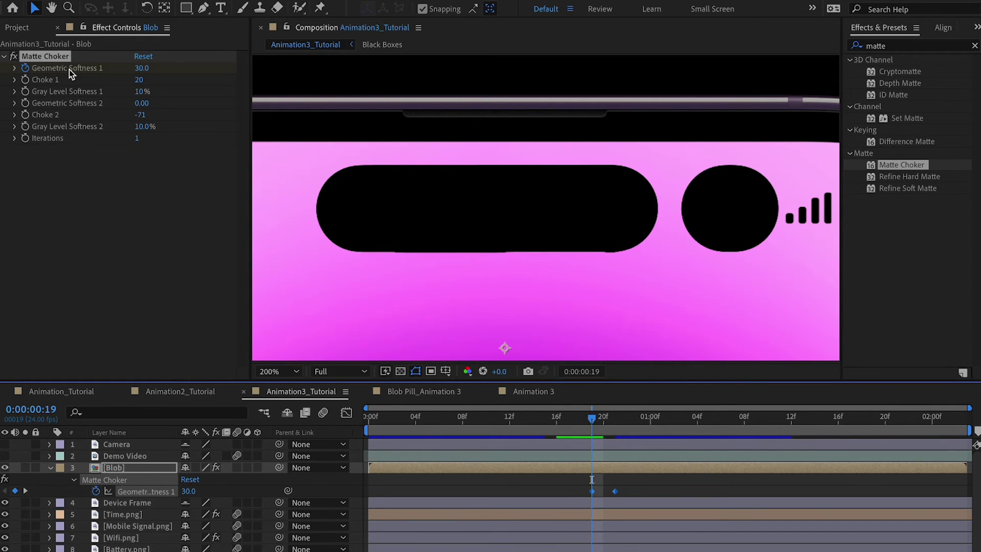
left_click_drag(591, 419, 703, 406)
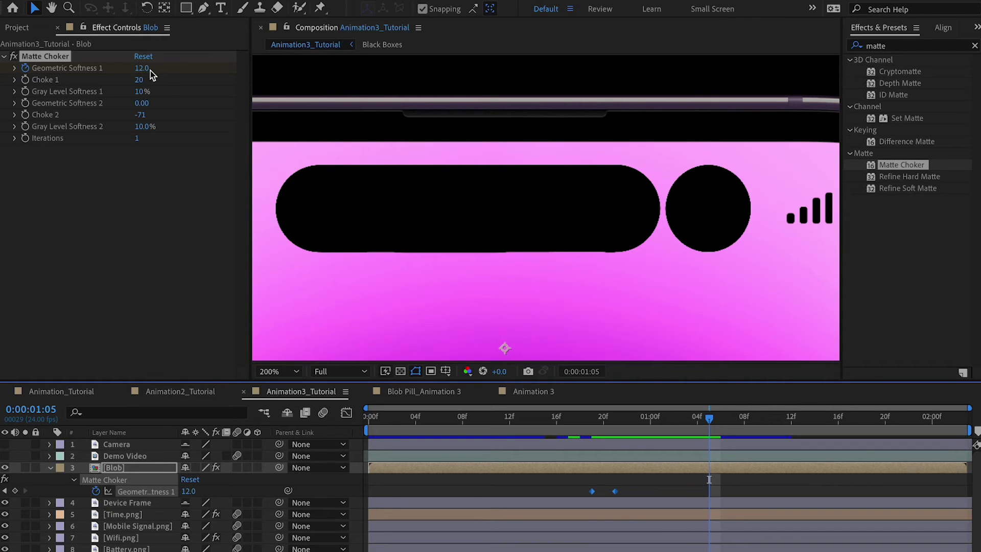
mouse_move(150, 71)
left_mouse_down()
mouse_move(264, 68)
mouse_move(143, 70)
left_mouse_up()
key("ctrl+z")
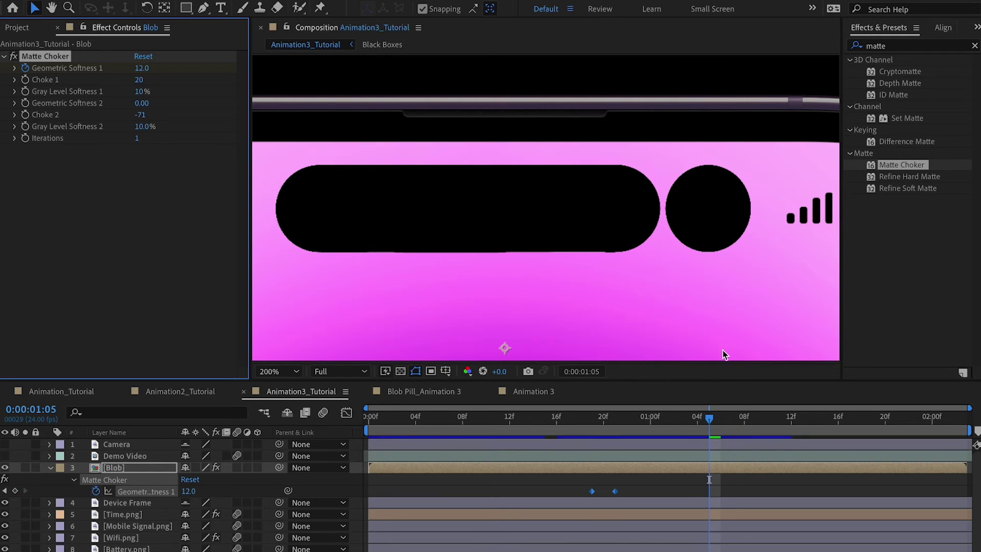
Fit the whole composition in view and scrub back from 0:00:01:11 to 0:00:00:04 to review the blob split.
left_click_drag(639, 419, 779, 420)
key("shift+slash")
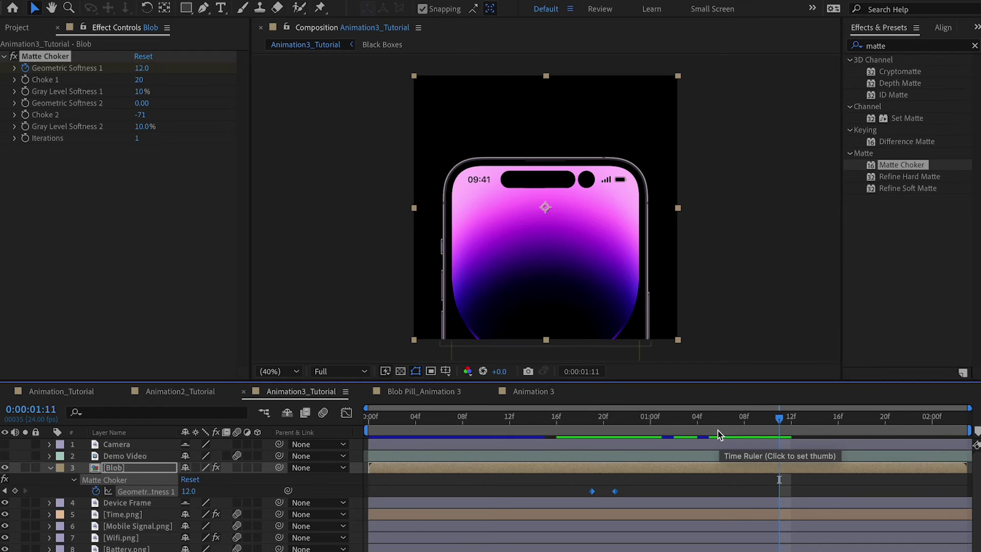
left_click_drag(774, 416, 474, 416)
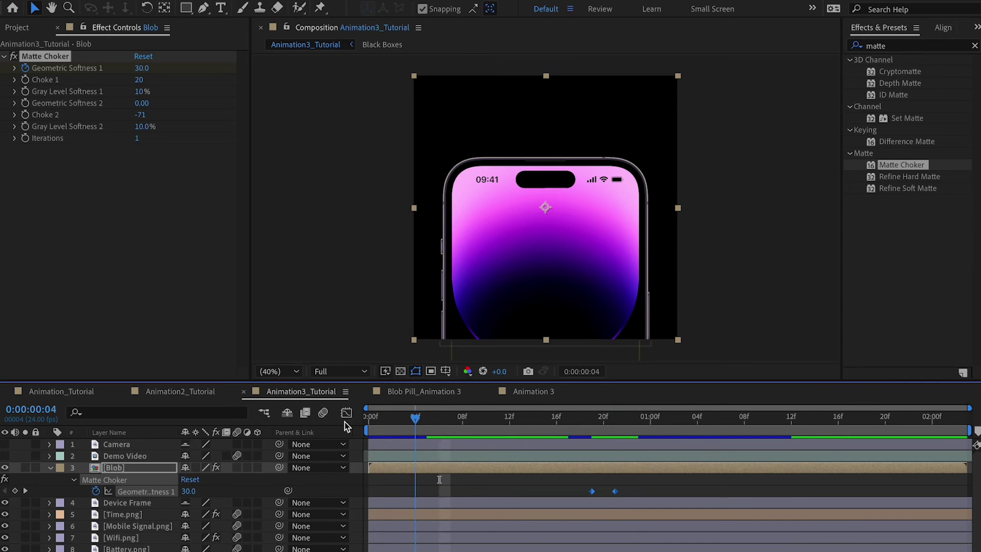
Turn off solo for all the soloed layers in Animation_Tutorial and examine the lock icon inside the pill.
left_click(69, 397)
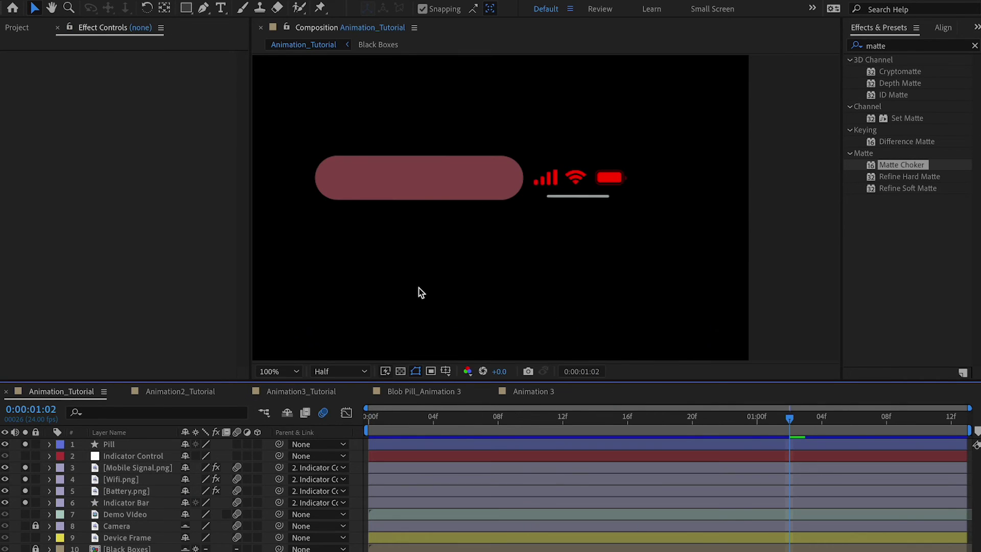
left_click_drag(25, 444, 26, 515)
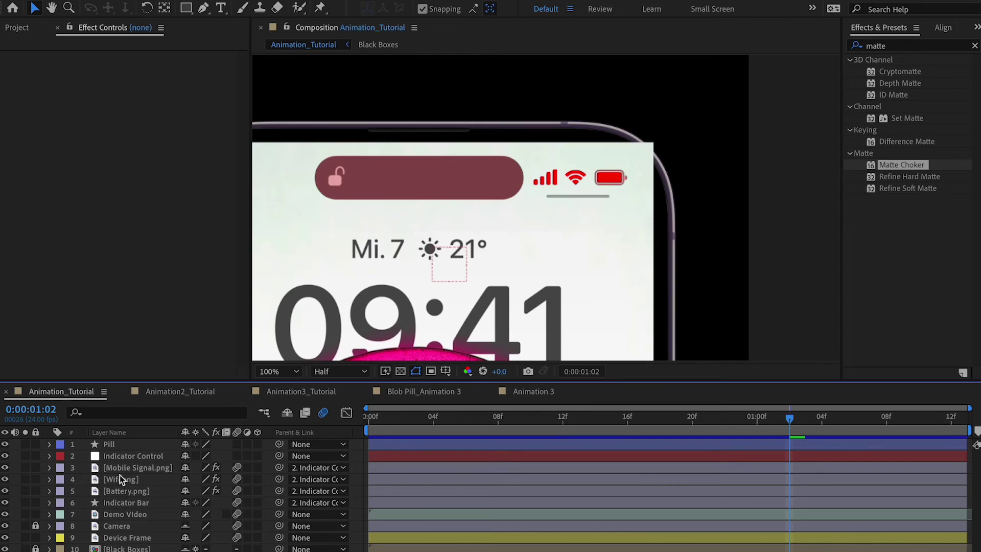
scroll(368, 181, "up", 4)
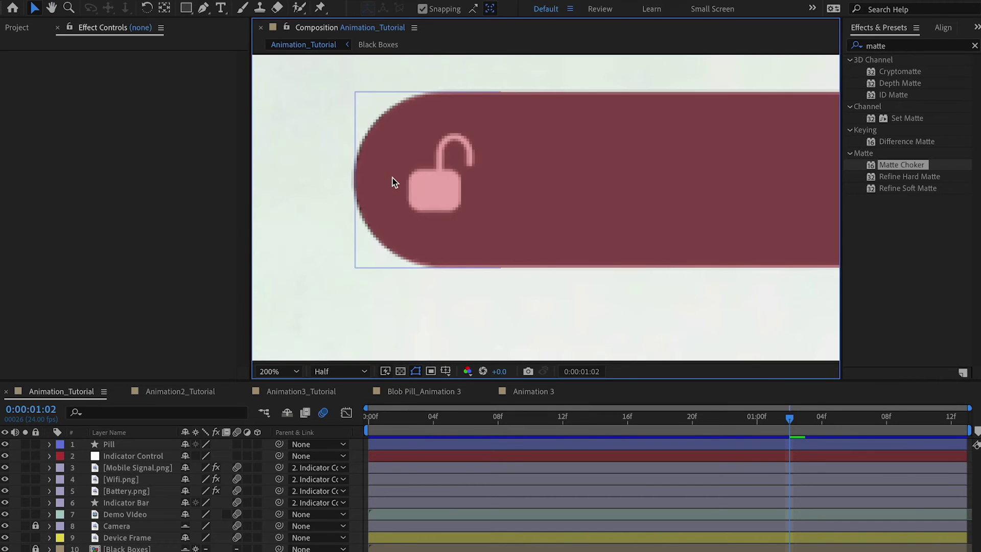
scroll(392, 178, "down", 4)
Open the finished Animation 1 composition and examine how the lock icon appears in the pill around 0:00:00:08.
left_click(19, 28)
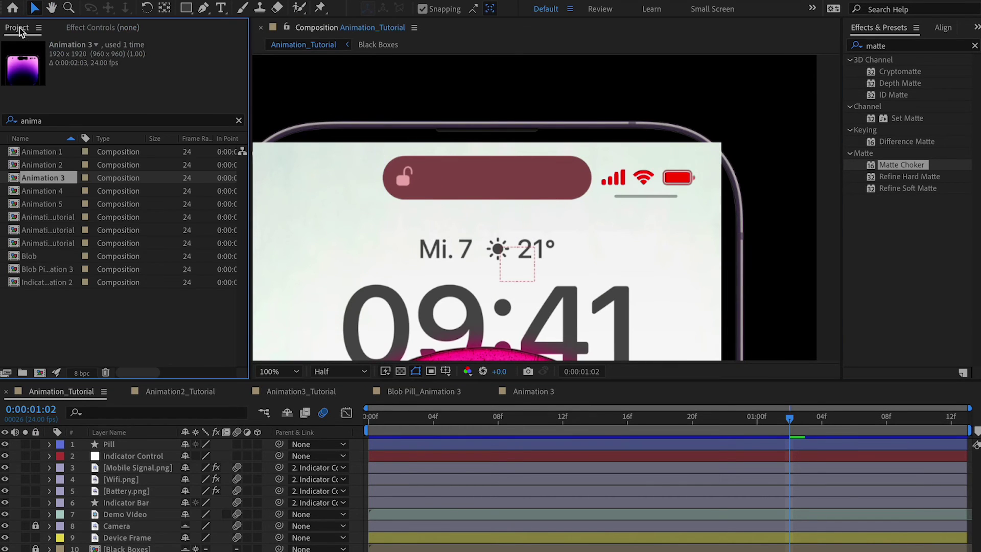
double_click(38, 153)
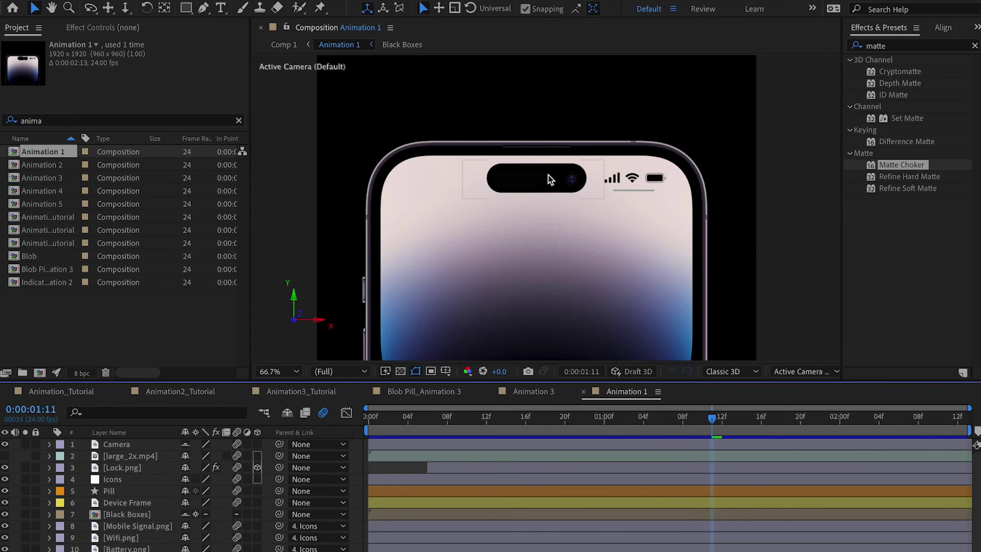
scroll(548, 175, "up", 3)
left_click_drag(406, 420, 447, 418)
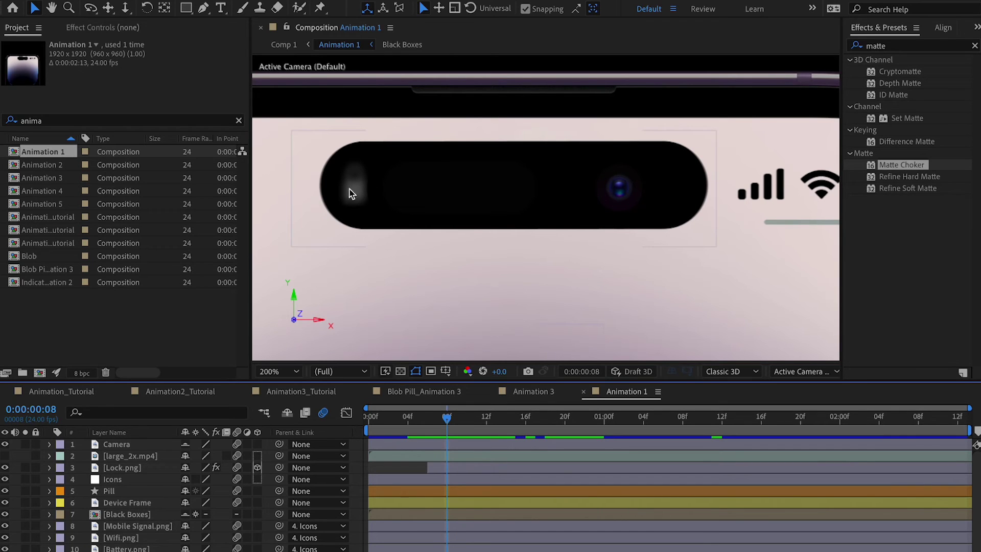
Scrub Animation 1 from 0:00:00:17 back to 0:00:00:07 and reveal the keyframes of the Lock.png layer.
left_click_drag(447, 419, 535, 419)
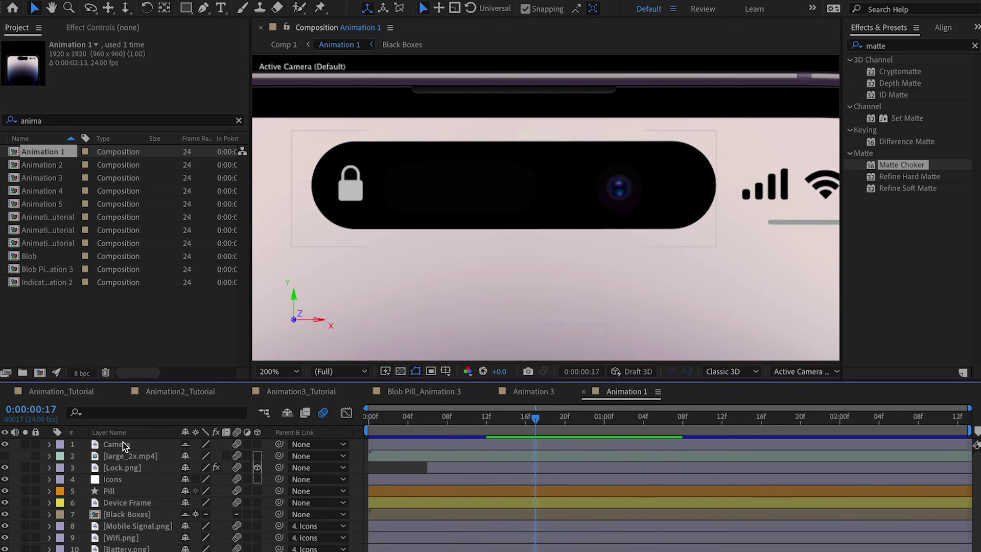
left_click(120, 467)
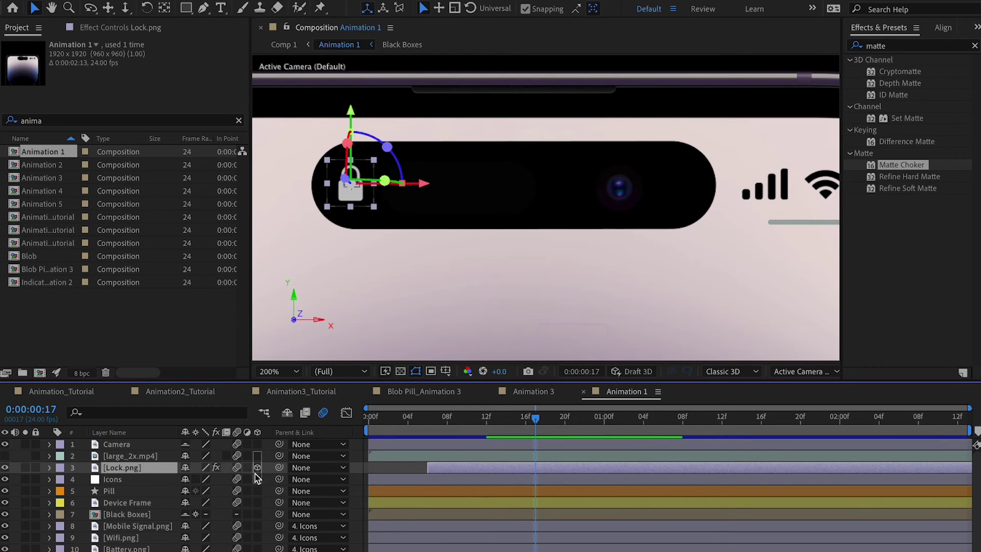
left_click_drag(535, 421, 437, 419)
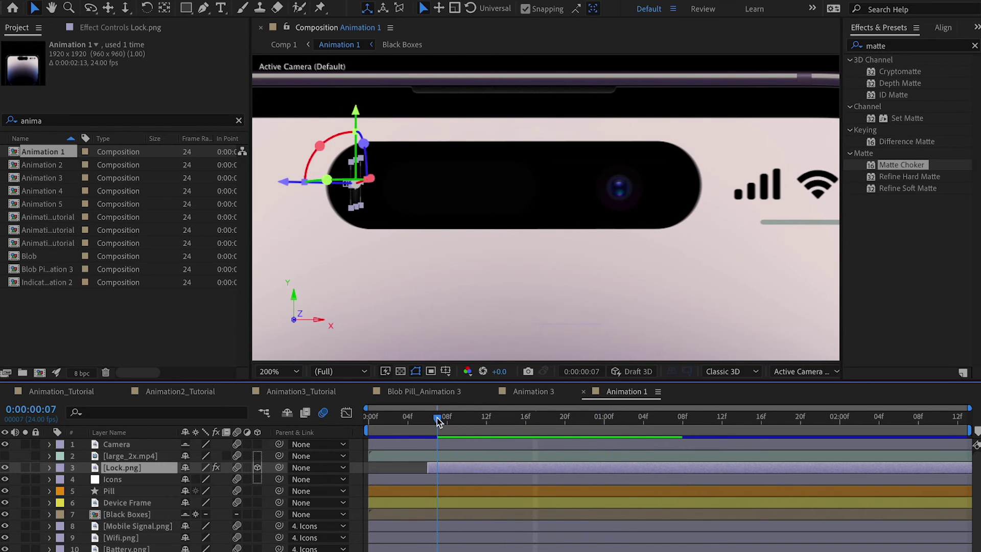
key("u")
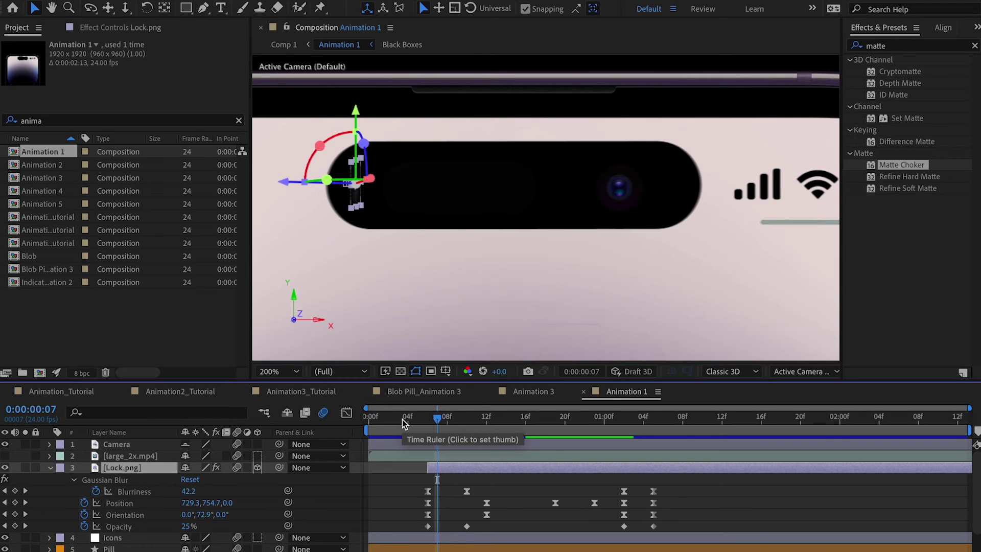
Examine the lock's blur, position, orientation and opacity animation from 0:00:00:06 through 0:00:01:08.
left_click(465, 436)
mouse_move(437, 420)
left_mouse_down()
mouse_move(545, 420)
mouse_move(427, 420)
left_mouse_up()
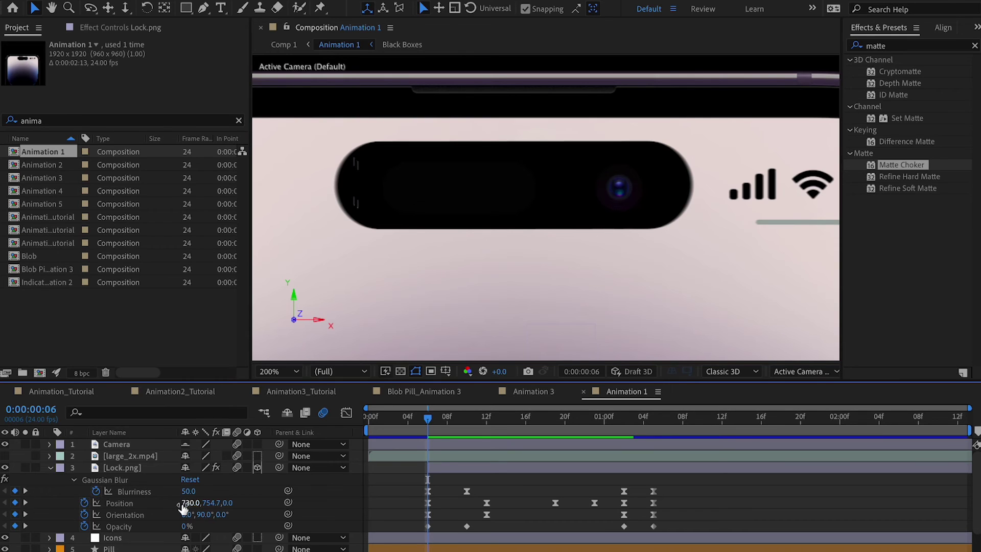
left_click_drag(432, 418, 457, 420)
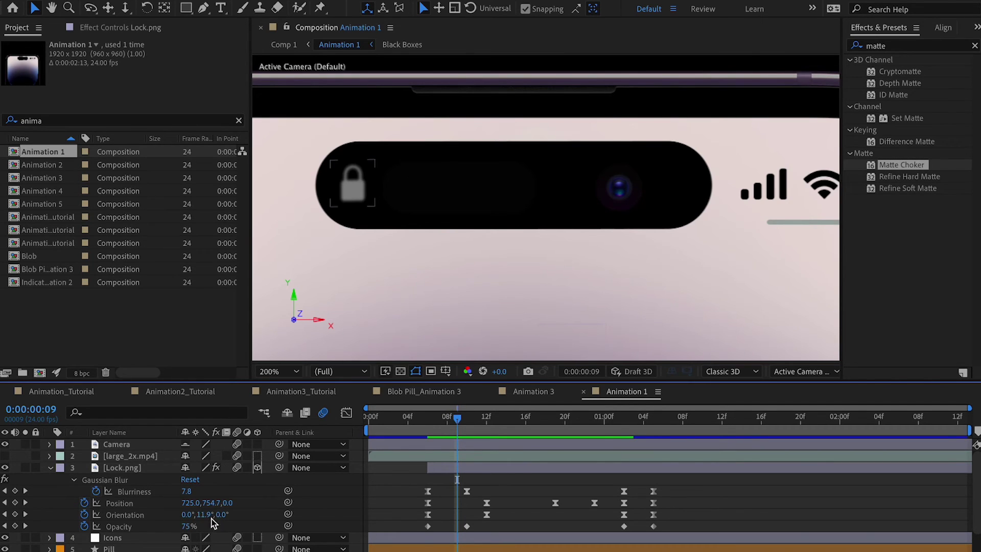
left_click(428, 457)
left_click(256, 508)
left_click(376, 154)
left_click_drag(457, 418, 486, 417)
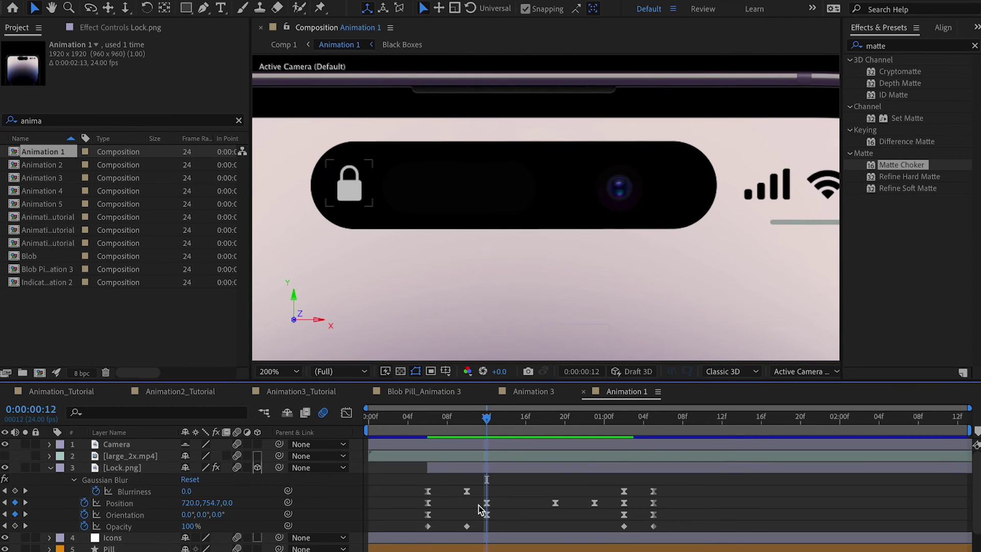
left_click_drag(509, 426, 682, 428)
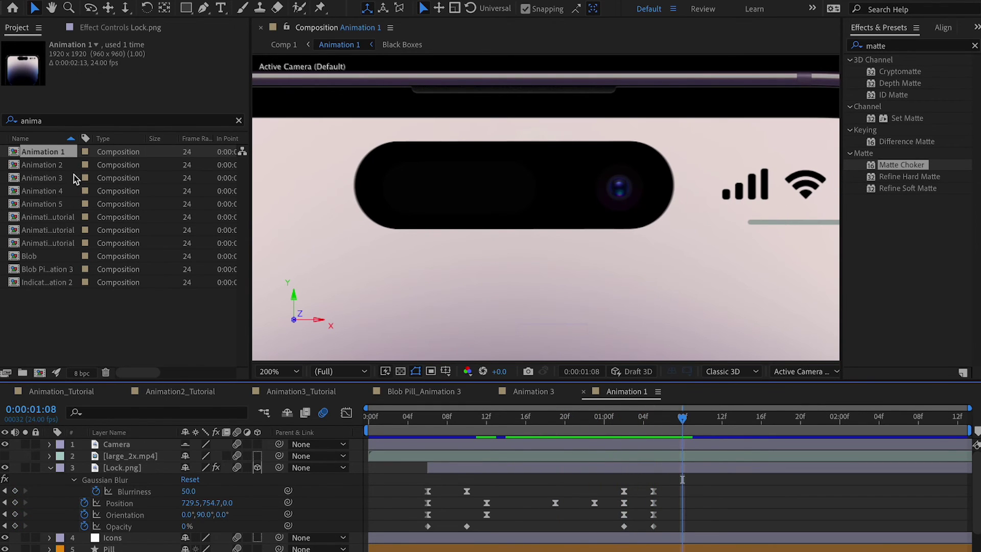
Open the Animation 2 composition and frame the expanded music player at 100% zoom.
double_click(51, 164)
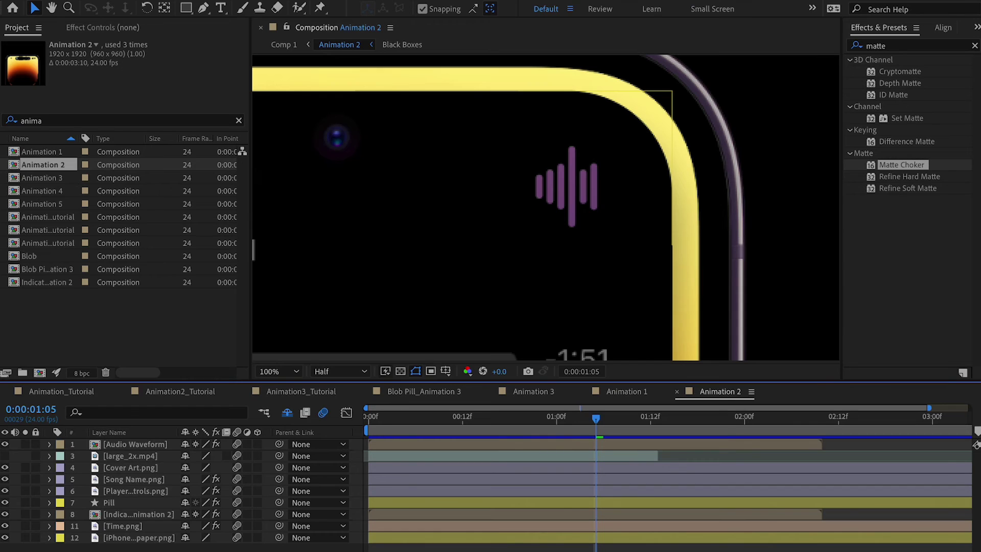
scroll(408, 209, "down", 5)
scroll(512, 195, "up", 5)
scroll(510, 194, "down", 4)
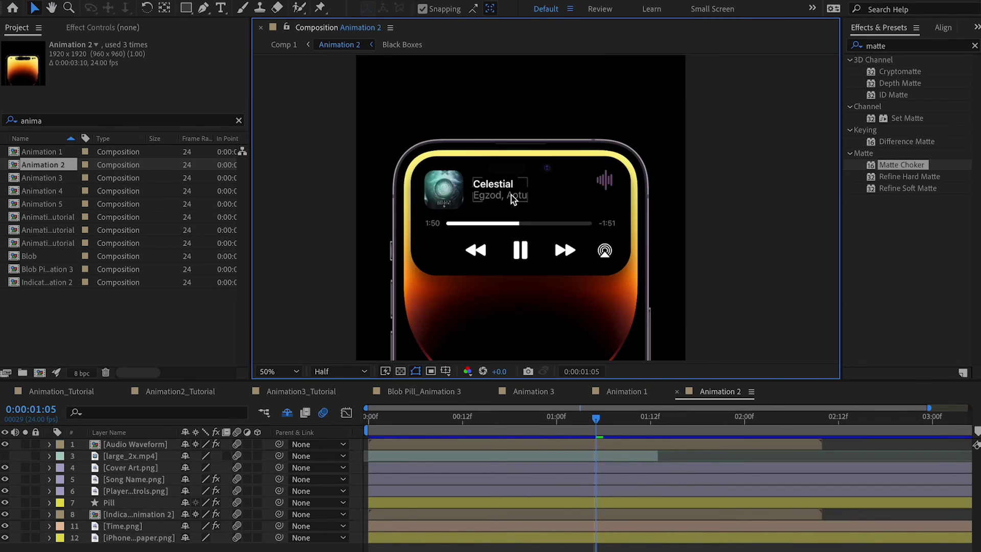
scroll(510, 194, "up", 3)
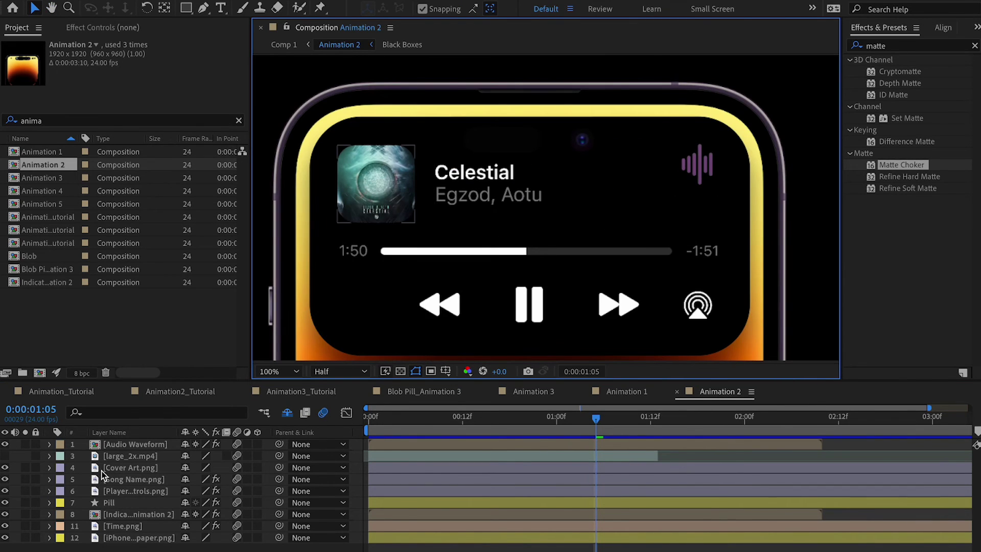
Hide the Song Name, Player Controls and Audio Waveform layers to isolate the cover art.
left_click(6, 479)
left_click(5, 491)
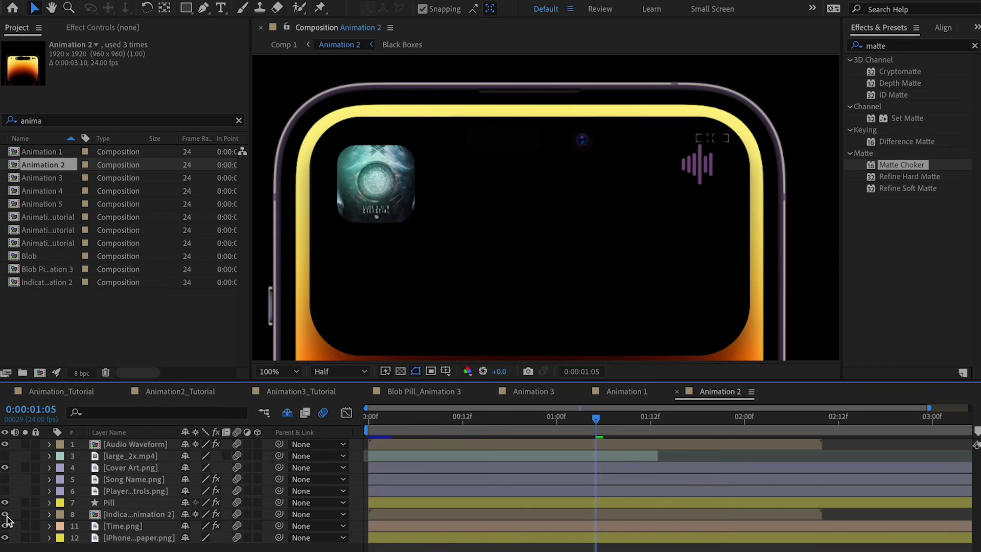
left_click(6, 514)
left_click(5, 514)
left_click(5, 444)
Scrub from 0:00:00:00 to 0:00:00:16 to review how the cover art grows with the pill.
left_click_drag(504, 415, 337, 430)
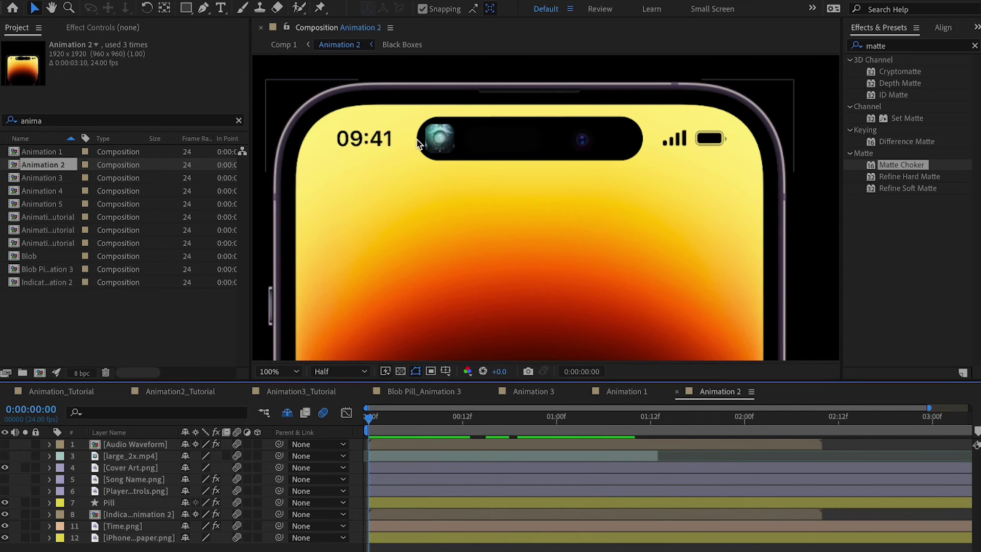
scroll(415, 139, "up", 1)
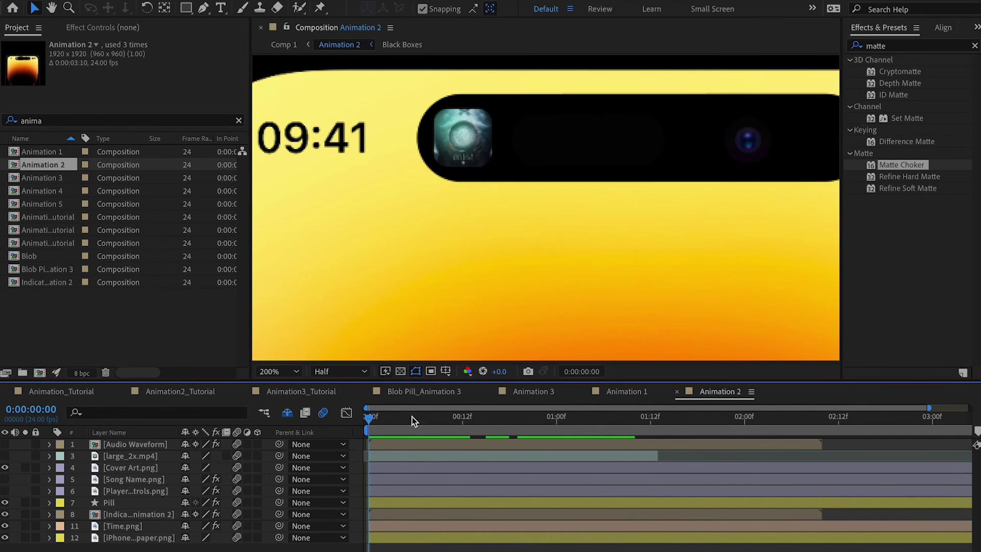
scroll(449, 313, "down", 1)
left_click_drag(390, 418, 493, 415)
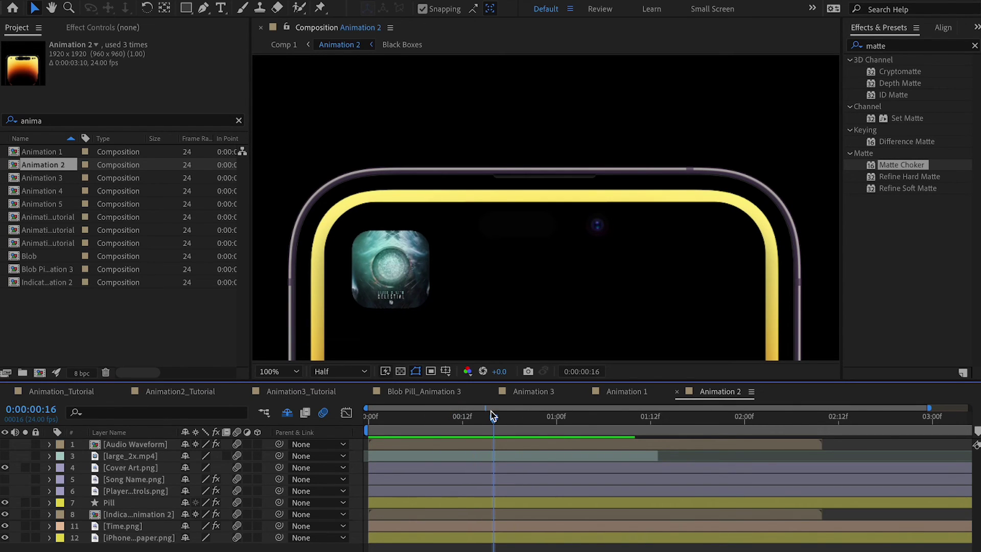
Make the Song Name layer visible again and reveal its keyframes around 0:00:00:05.
left_click(9, 479)
left_click_drag(491, 416, 406, 426)
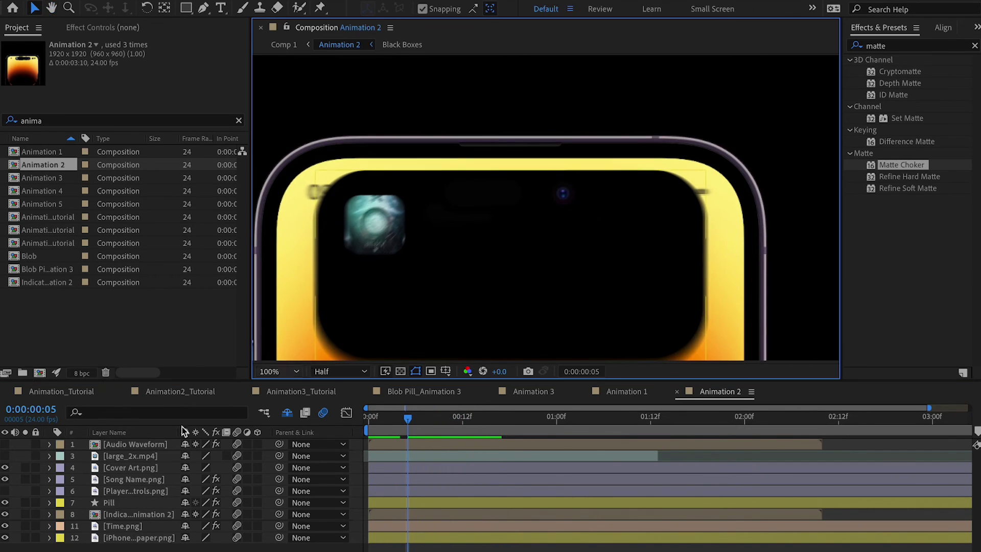
left_click(133, 479)
key("u")
left_click_drag(423, 429, 410, 424)
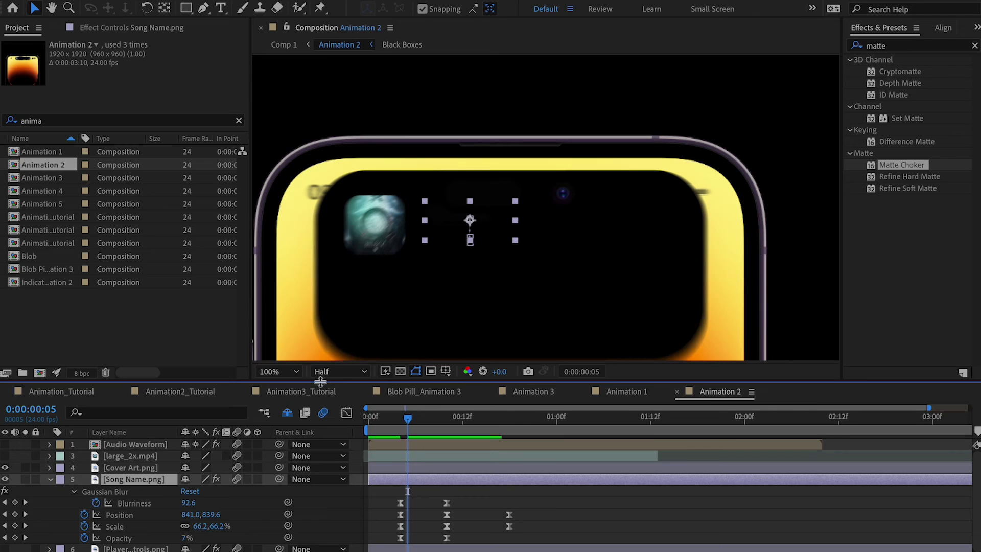
Examine the song name's blur, position, scale and opacity animation from 0:00:00:04 to 0:00:00:09.
left_click(83, 392)
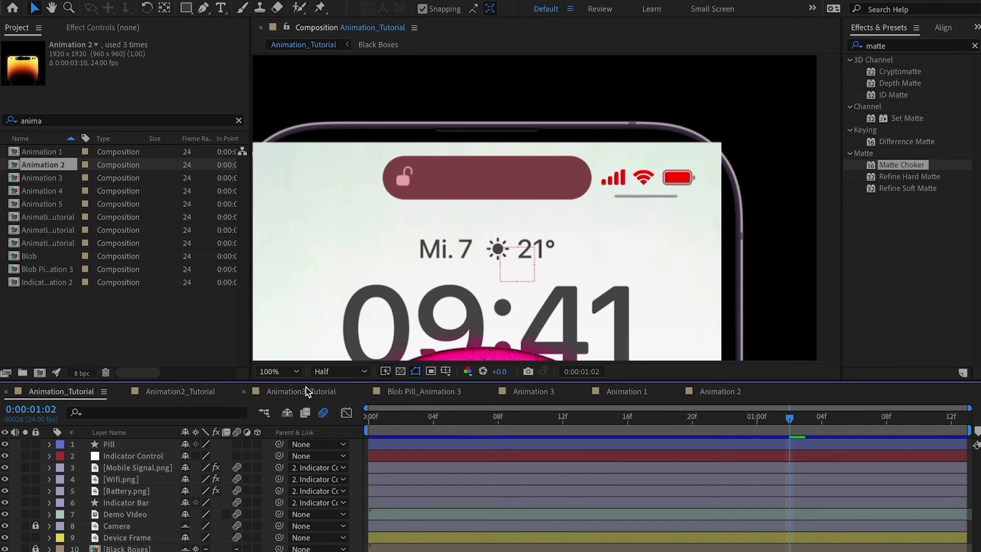
left_click(726, 397)
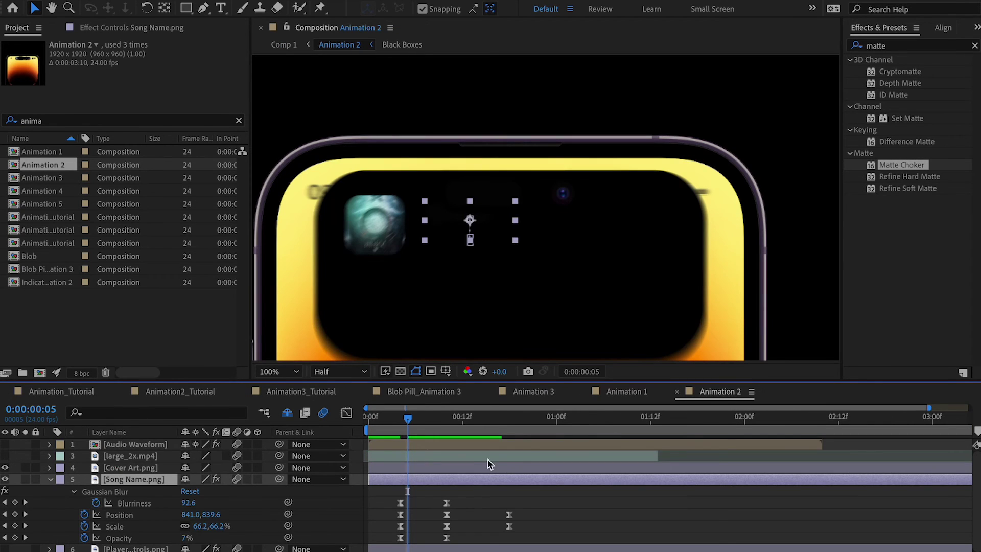
left_click_drag(414, 417, 401, 419)
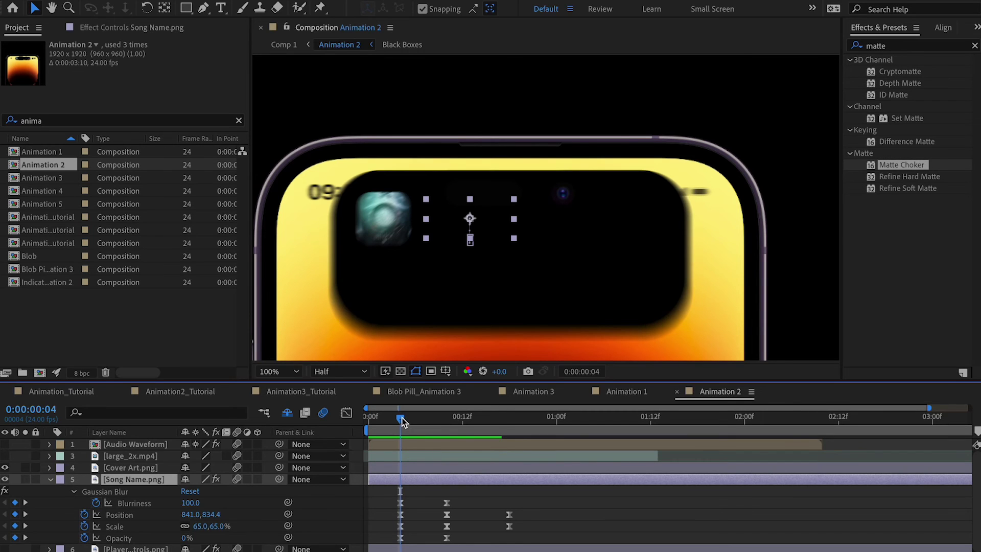
left_click_drag(404, 420, 423, 417)
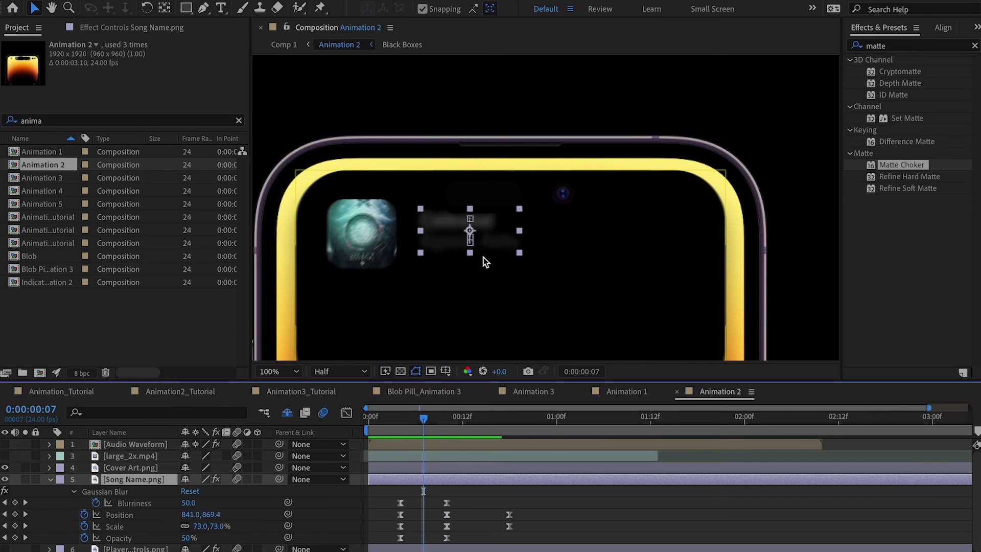
mouse_move(427, 421)
left_mouse_down()
mouse_move(528, 424)
mouse_move(445, 426)
left_mouse_up()
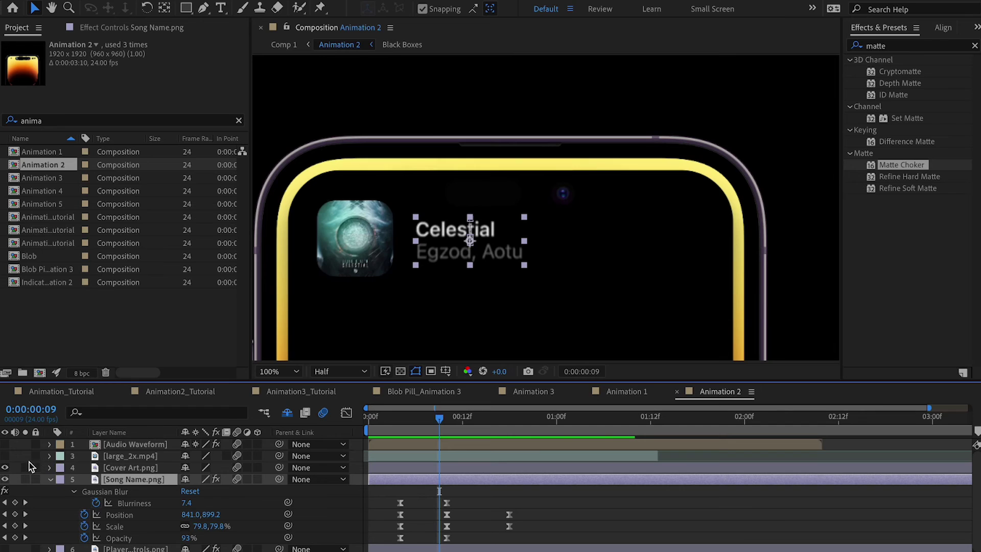
Show the large_2x.mp4 reference temporarily to examine its music player expansion from 0:00:00:05 to 0:00:00:13.
left_click(5, 456)
left_click_drag(438, 425, 407, 420)
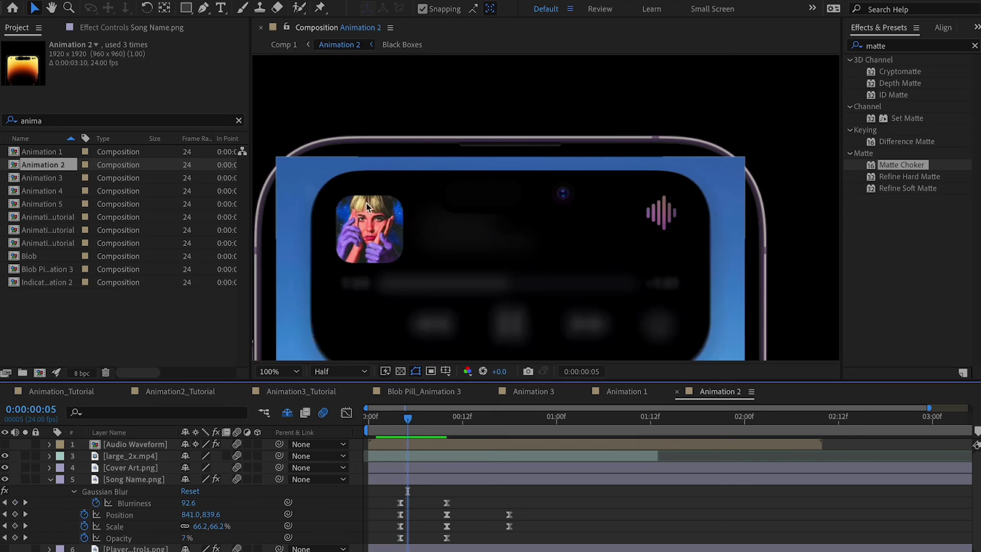
left_click_drag(413, 420, 470, 418)
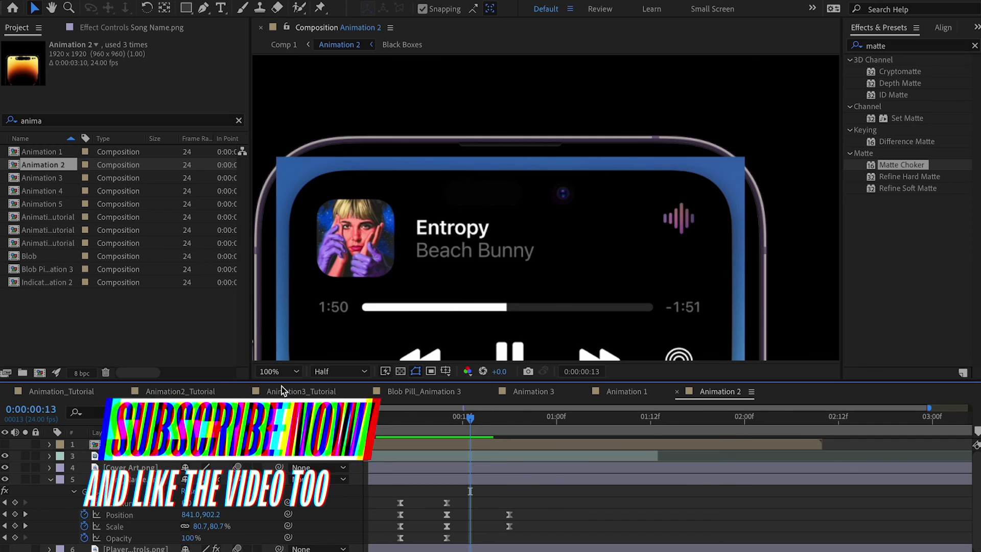
left_click(5, 455)
Rename the large_2x.mp4 layer to "Demo Video".
left_click(112, 456)
key("Return")
type("Demo Vi")
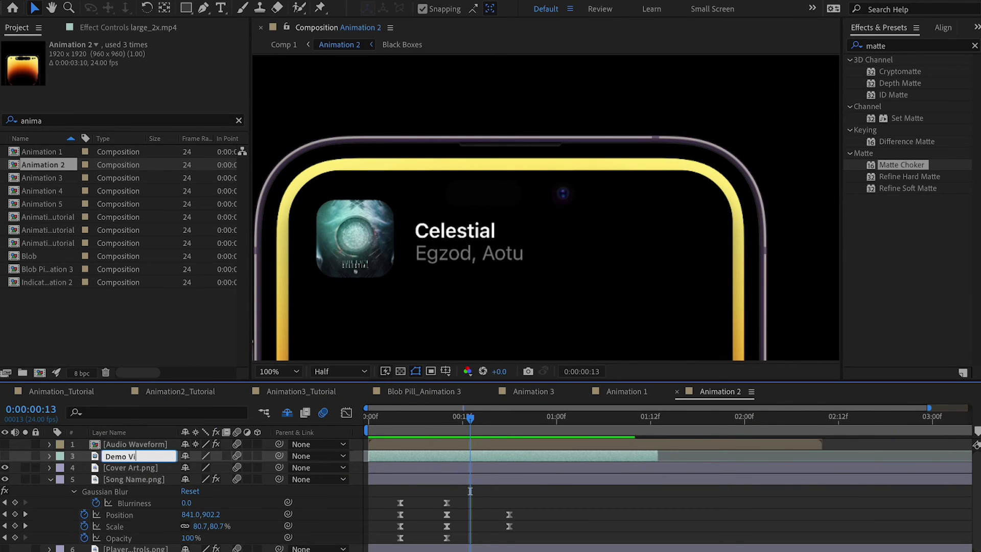
key("Return")
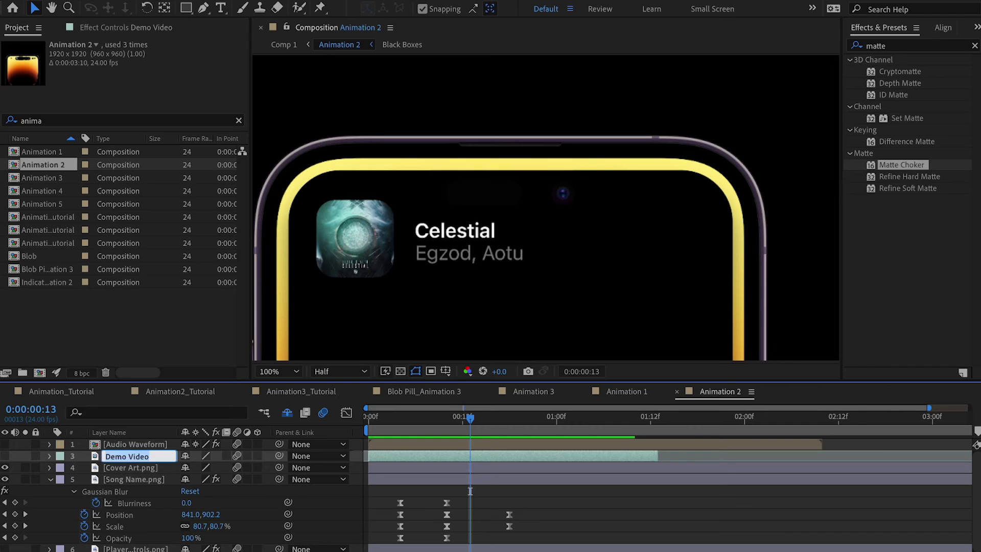
Show the Player Controls layer again, collapse the Song Name properties and reveal the player controls' keyframes.
left_click(127, 548)
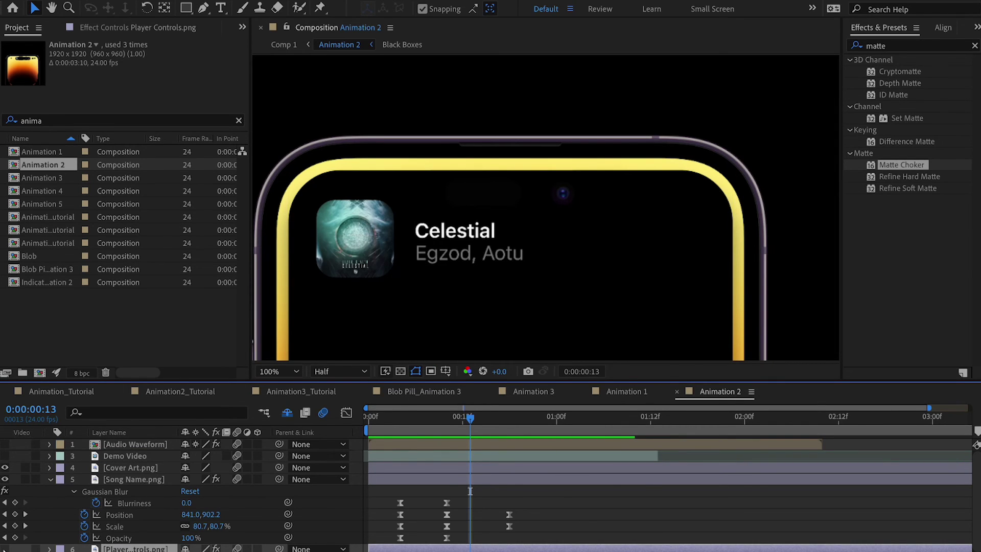
scroll(504, 327, "down", 2)
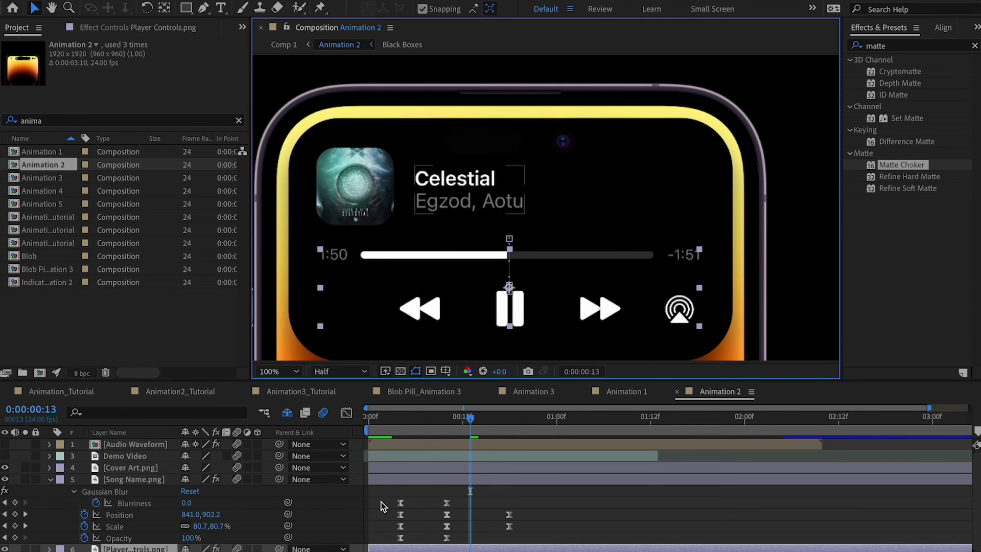
left_click(51, 480)
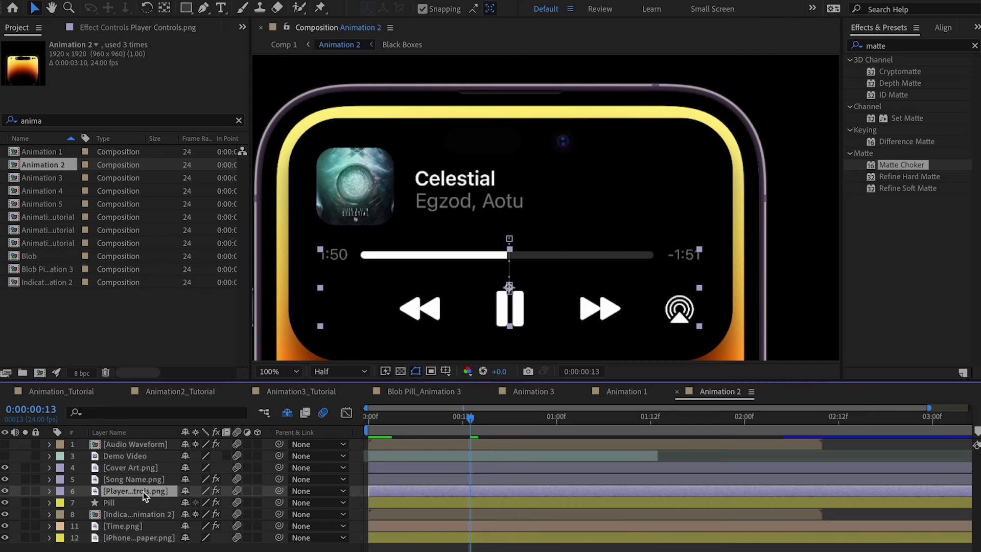
key("u")
scroll(145, 495, "down", 2)
Review the player controls' animation through 0:00:00:10 and 0:00:00:18, ending at 0:00:00:19, and collapse the layer's properties.
left_click_drag(470, 417, 415, 422)
left_click_drag(419, 422, 447, 423)
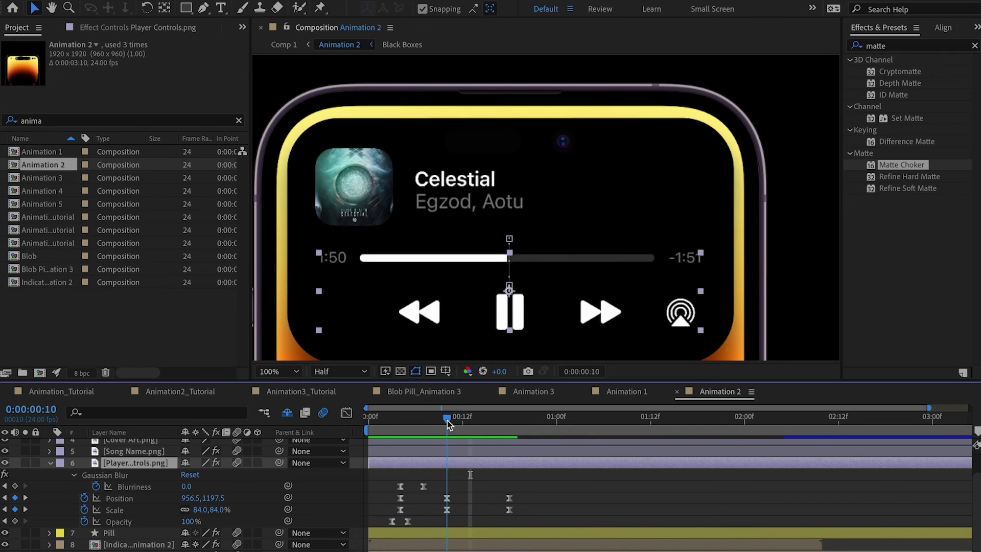
left_click_drag(451, 417, 509, 423)
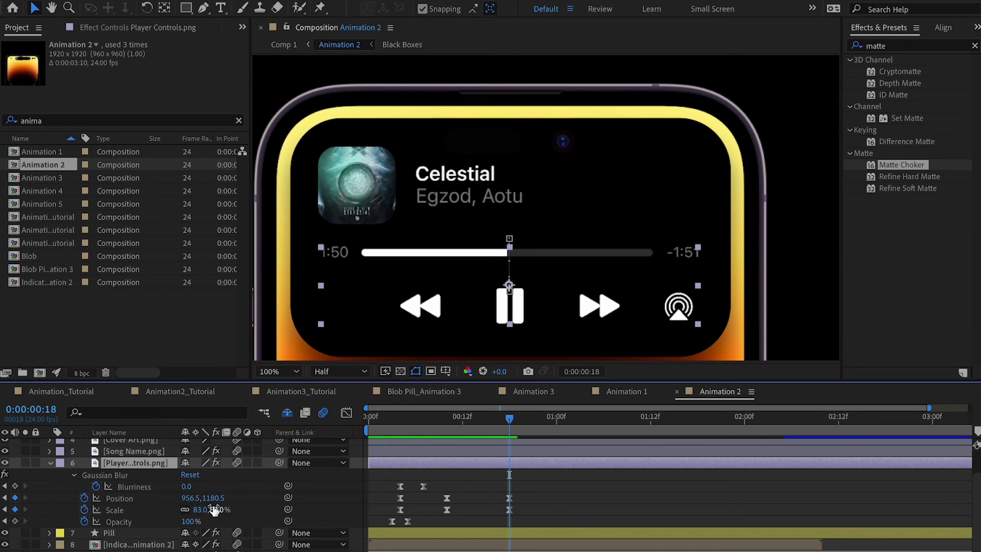
left_click_drag(466, 425, 517, 419)
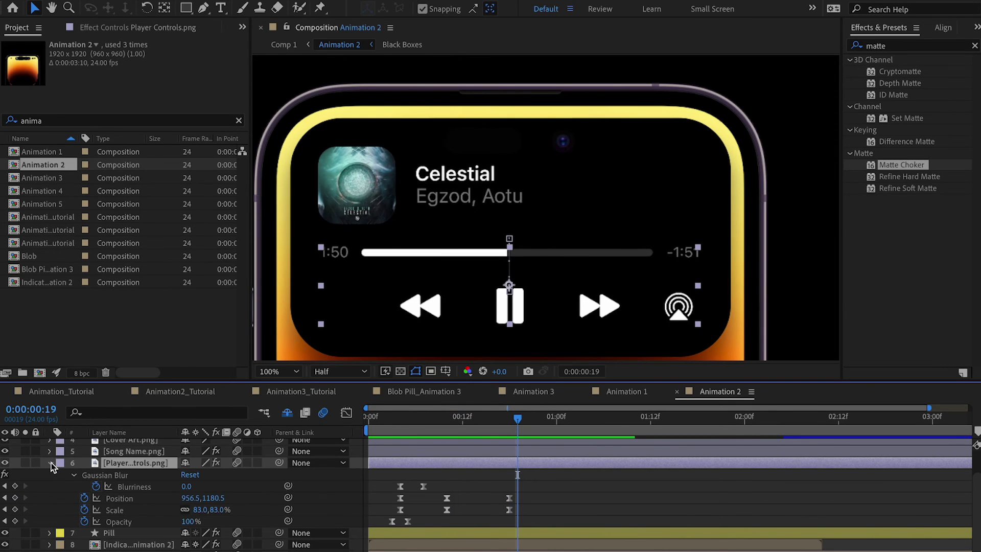
left_click(50, 464)
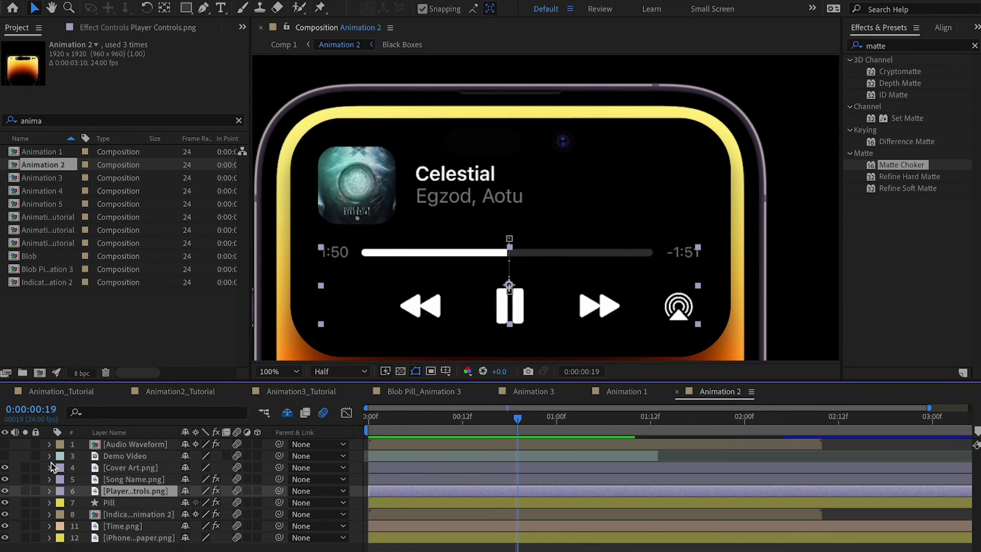
Make the Audio Waveform layer visible again and return to 0:00:00:00 to view the collapsed pill.
left_click(121, 478)
left_click(5, 444)
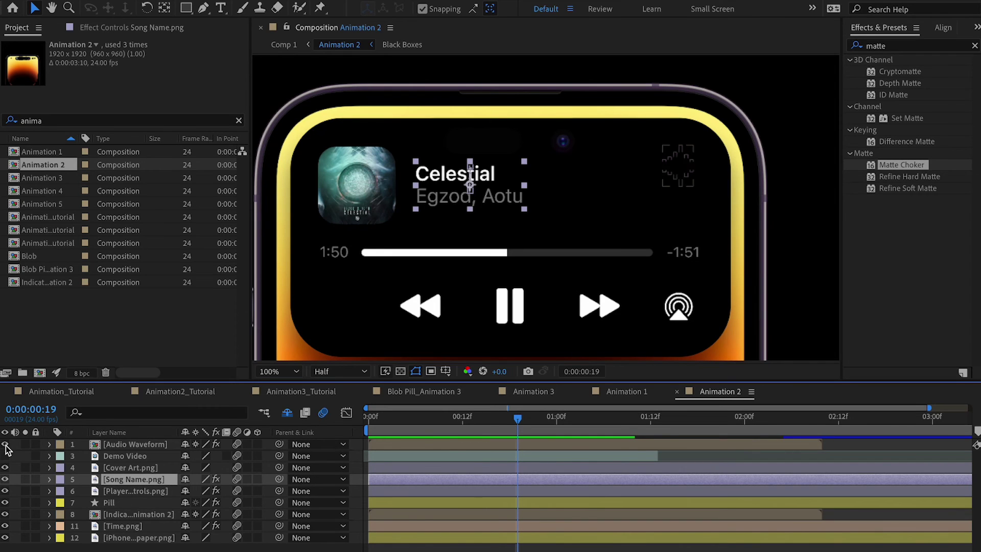
left_click_drag(502, 419, 364, 429)
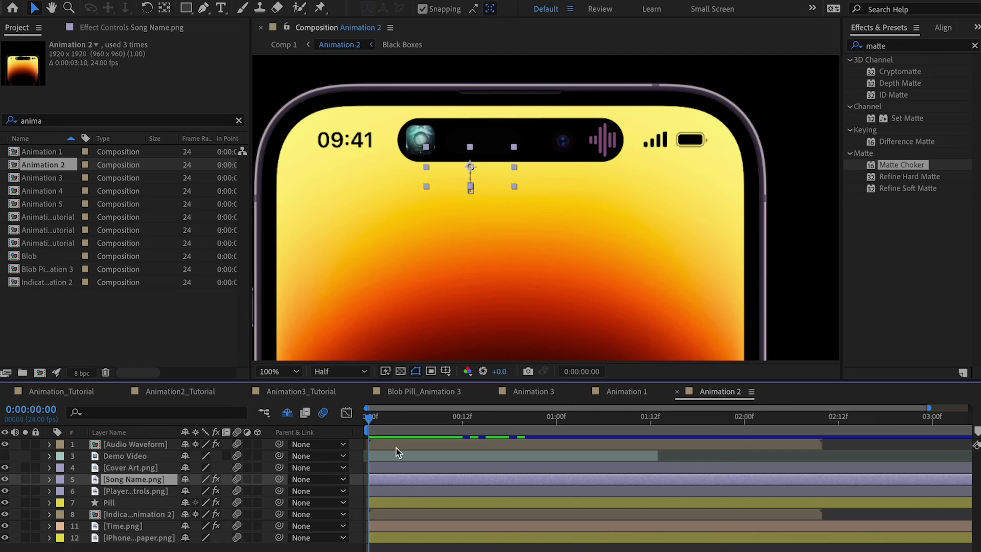
Move to 0:00:00:22, view the expanded island's waveform closely and reveal the Audio Waveform layer's transform keyframes.
left_click_drag(370, 427, 541, 420)
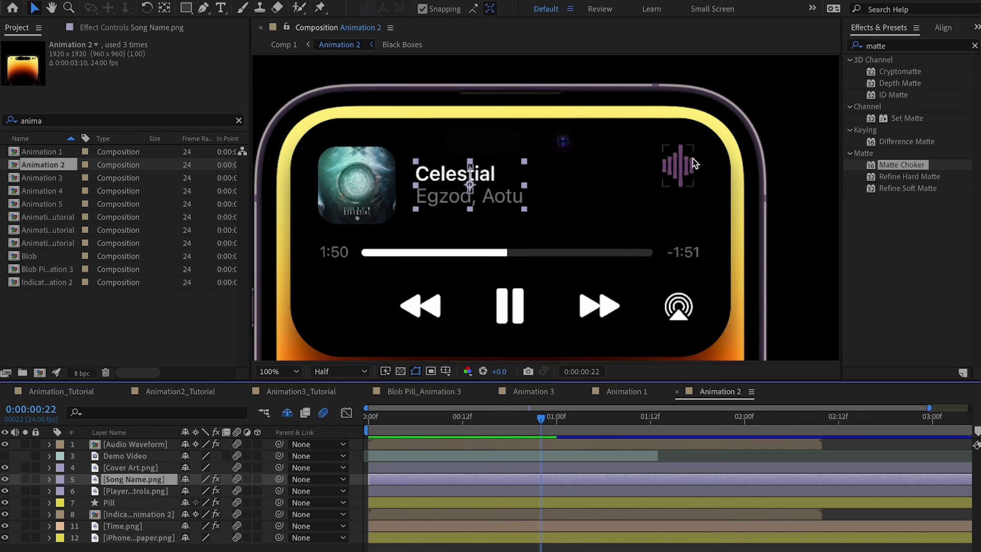
scroll(683, 167, "up", 4)
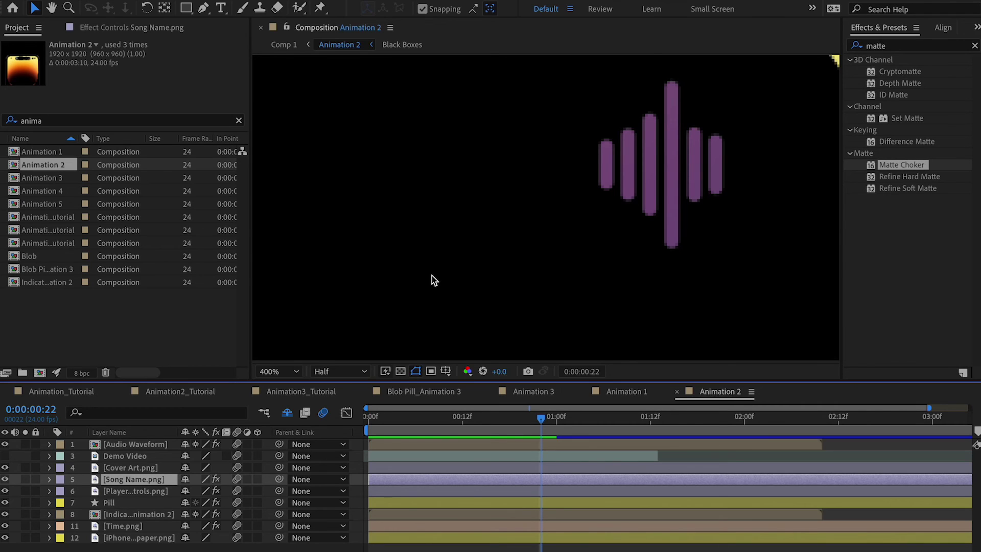
left_click(746, 186)
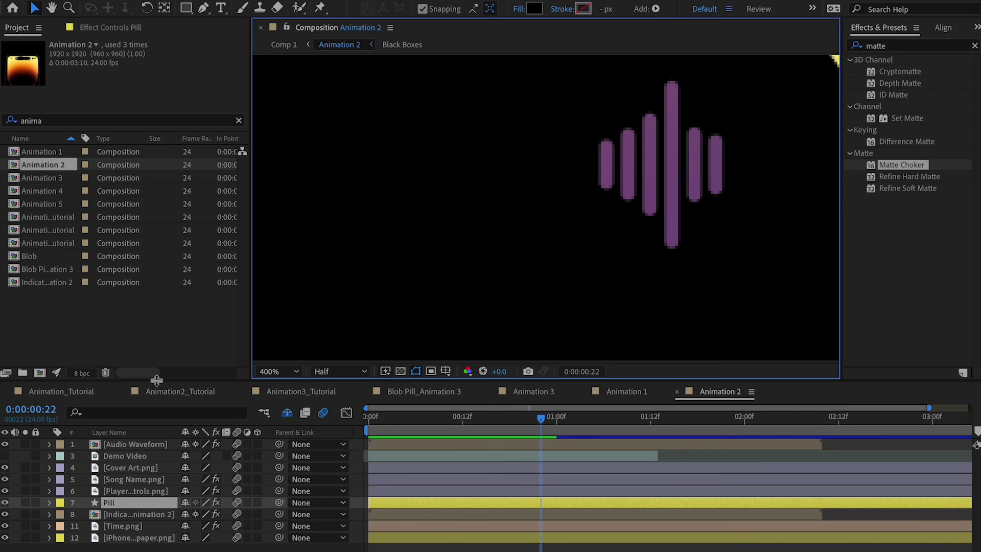
left_click(128, 445)
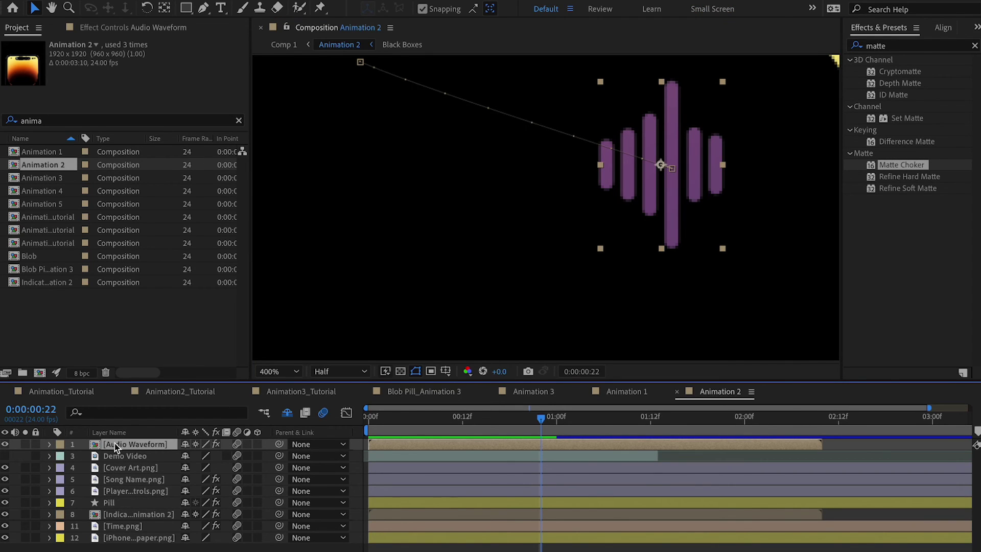
left_click(50, 443)
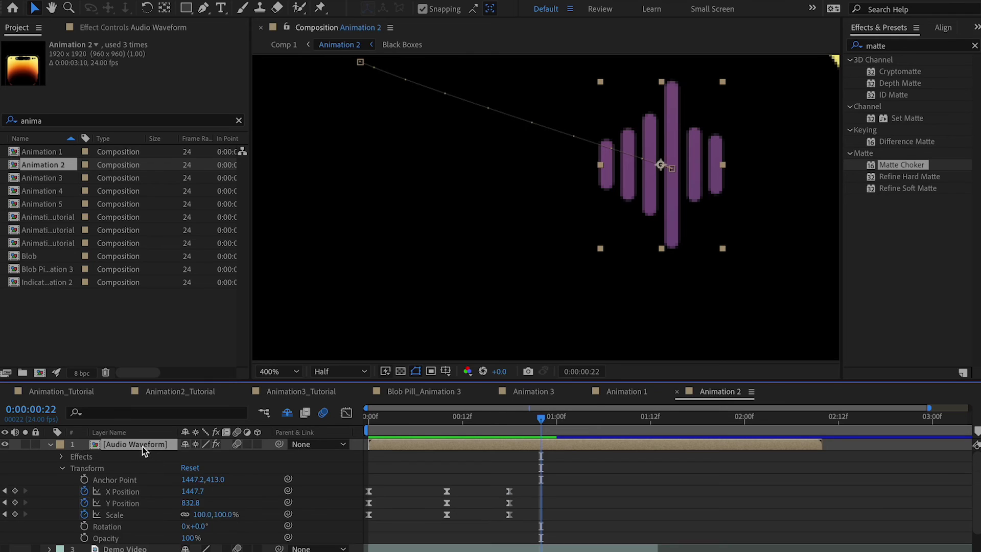
Open the Audio Waveform composition and collapse the properties of its Audio Streak layers to view the layer list.
double_click(136, 440)
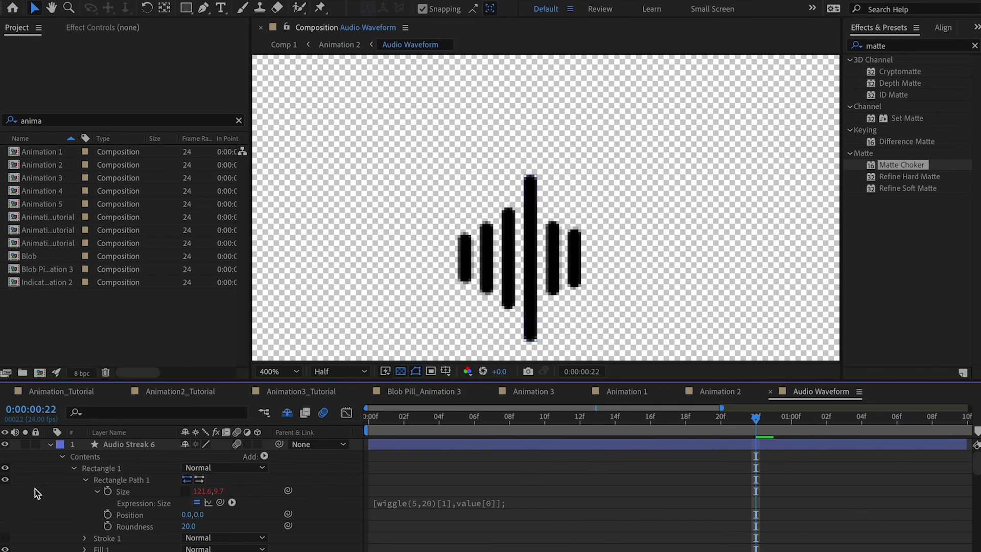
left_click(49, 443)
left_click(49, 456)
left_click(50, 467)
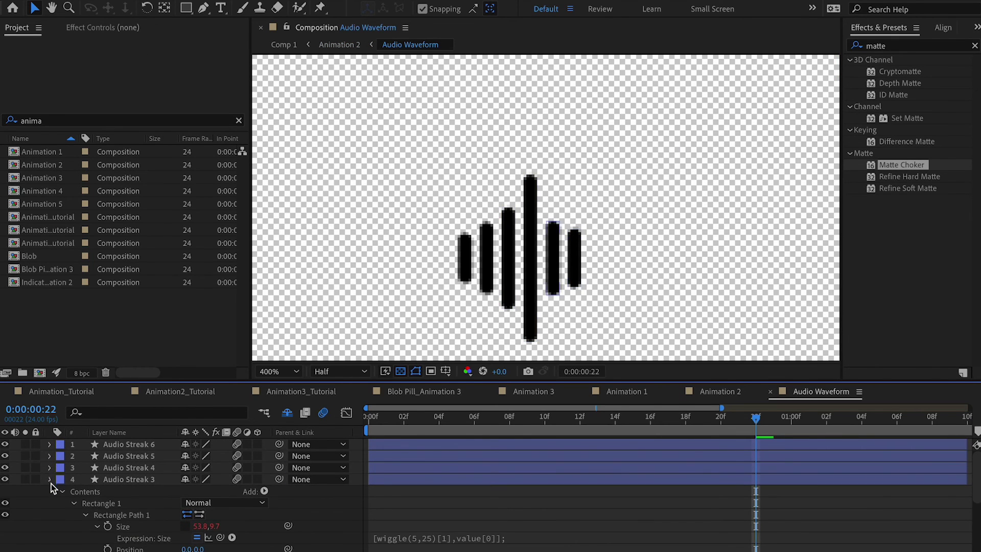
left_click(49, 479)
left_click(50, 490)
key("ctrl+a")
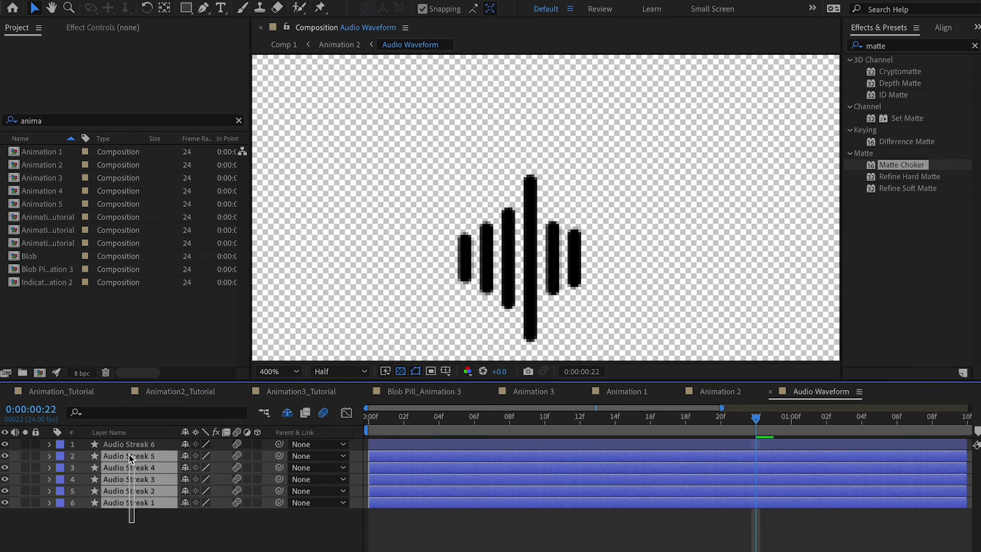
left_click(178, 550)
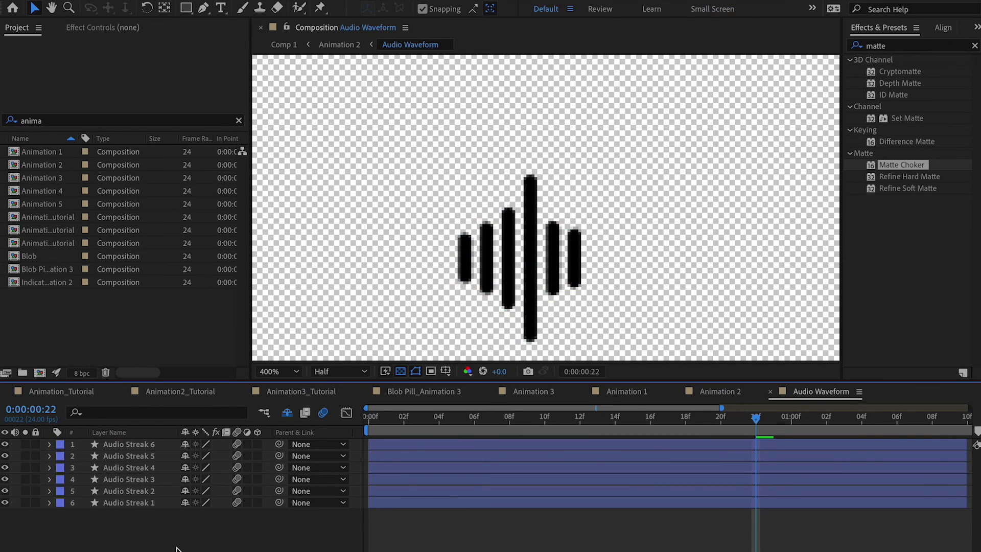
Preview the waveform animation from 0:00:00:00, return to the first frame and highlight the Audio Streak 1 bar.
key("Home")
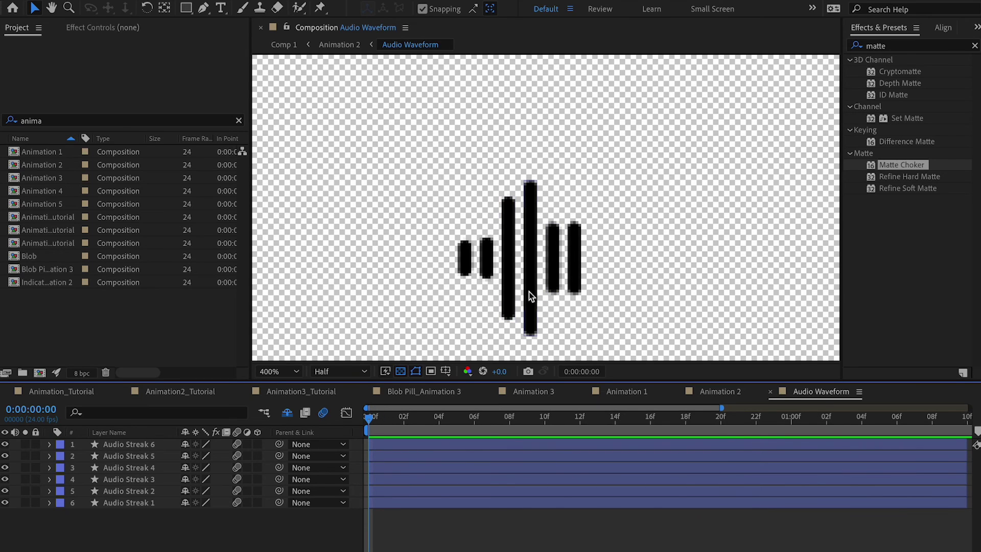
key("space")
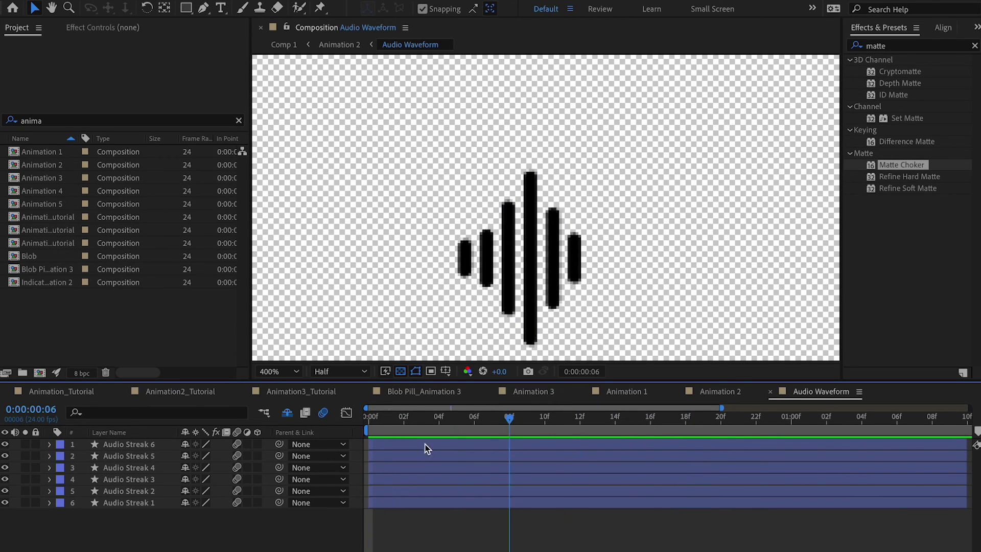
key("space")
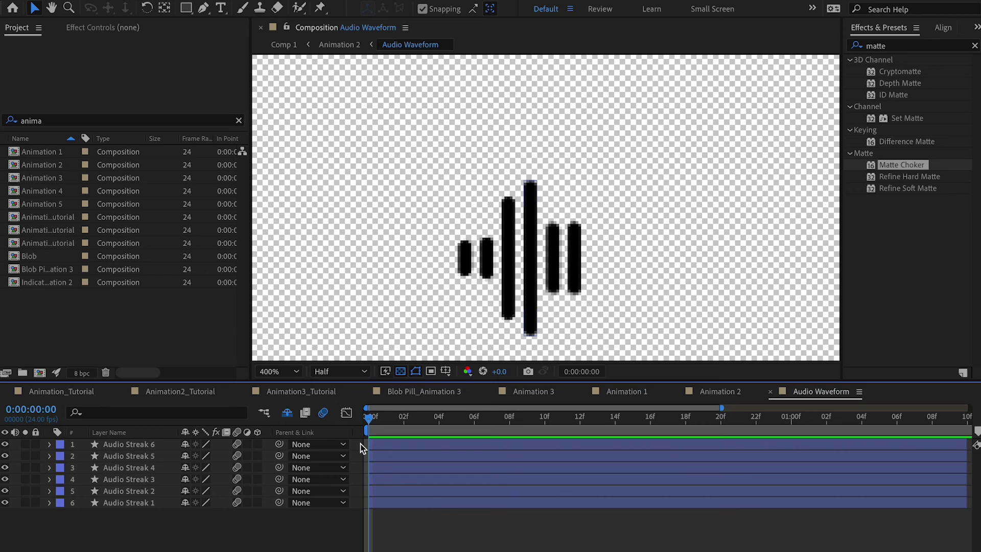
mouse_move(388, 416)
left_mouse_down()
mouse_move(616, 419)
mouse_move(368, 417)
left_mouse_up()
left_click(143, 502)
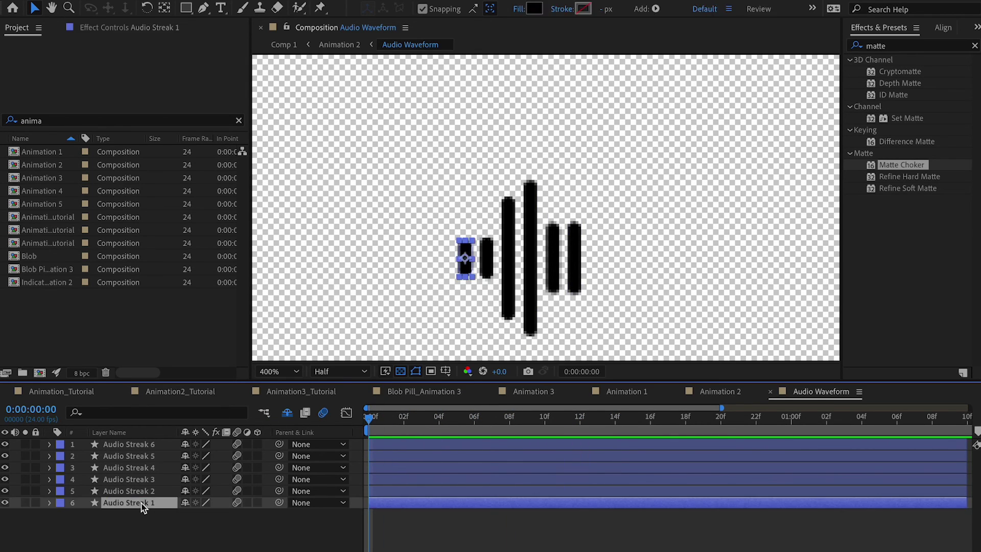
Draw a tall vertical rectangle of about 16.9 × 104.1 on a new shape layer beside the waveform and reveal its path's size properties.
left_click(339, 332)
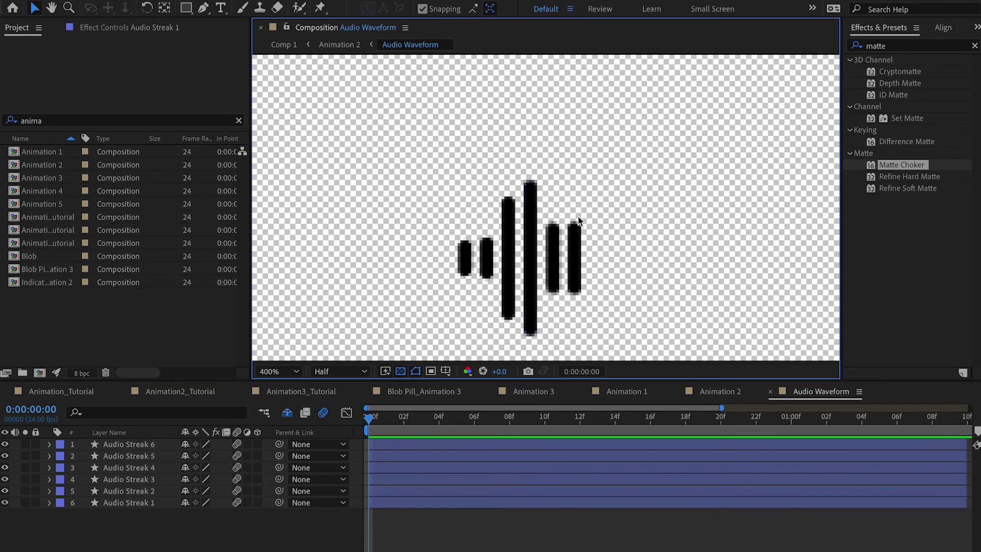
left_click(186, 7)
mouse_move(331, 118)
left_mouse_down()
mouse_move(364, 240)
mouse_move(357, 269)
mouse_move(354, 261)
left_mouse_up()
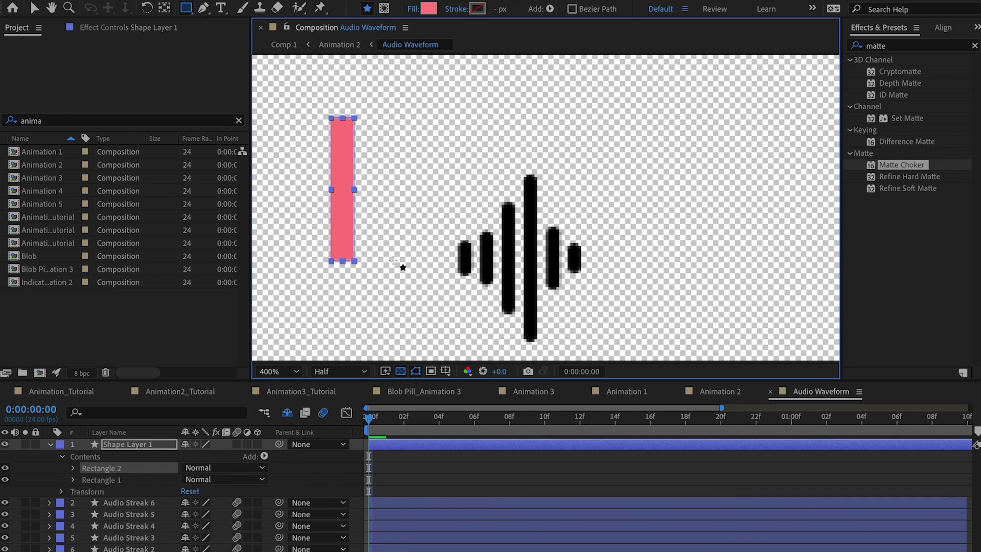
key("v")
left_click(351, 246)
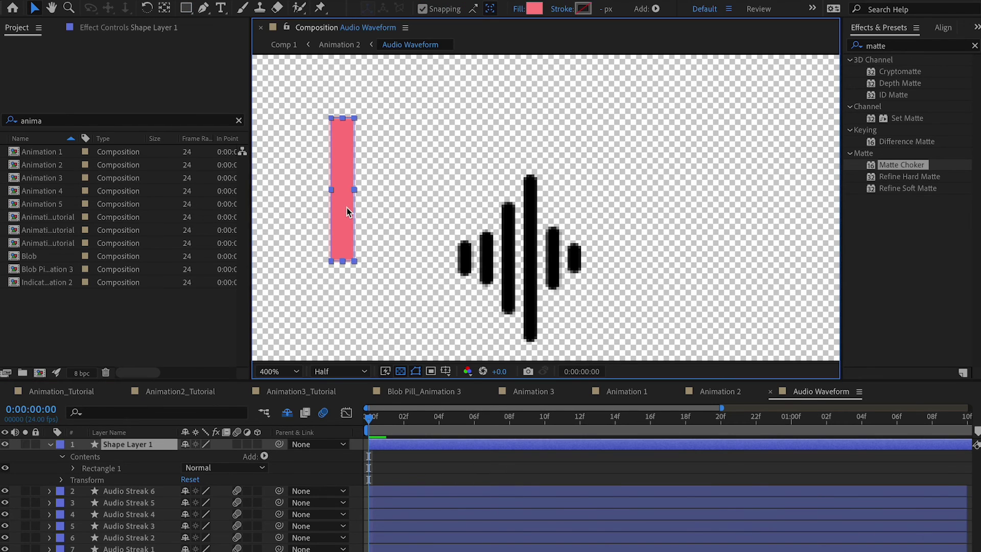
left_click(74, 468)
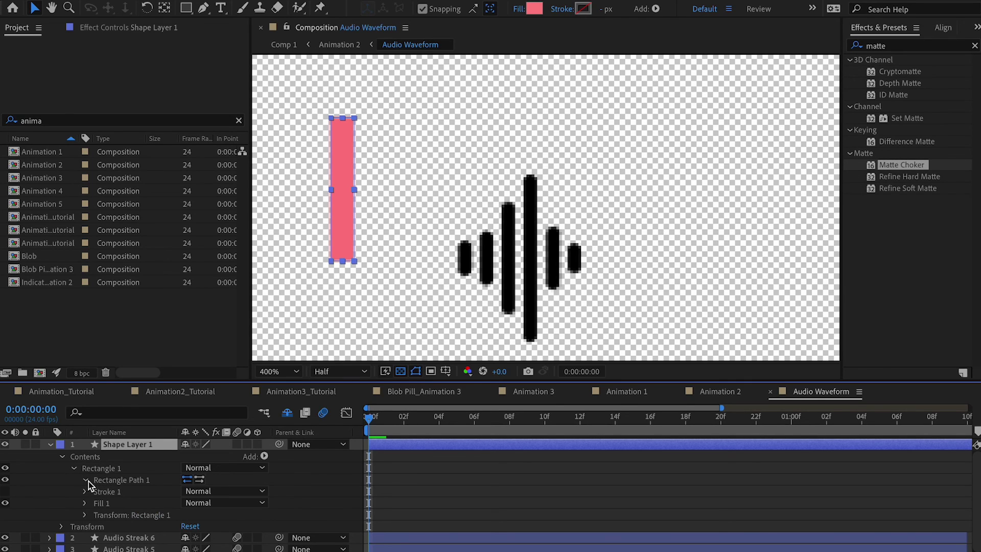
left_click(86, 480)
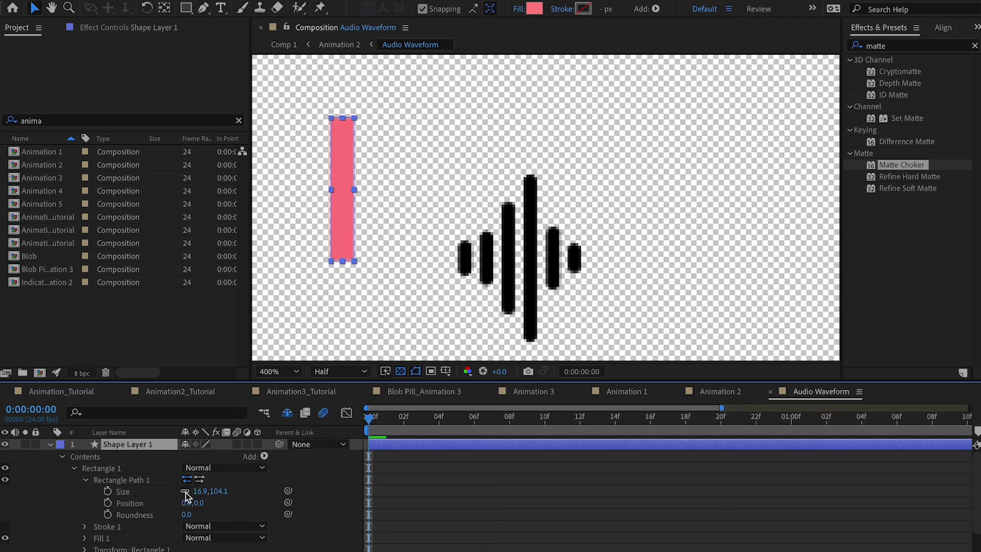
Try scaling the rectangle proportionally to 19.0, 117.1, then only its height to 222.1 with proportions unlinked, undoing both size changes.
left_click_drag(200, 493, 235, 491)
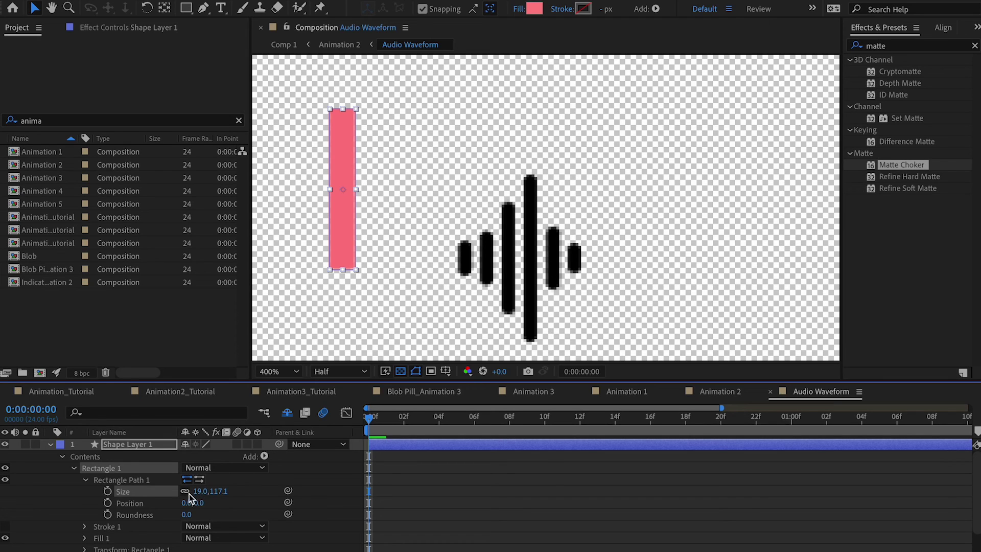
key("ctrl+z")
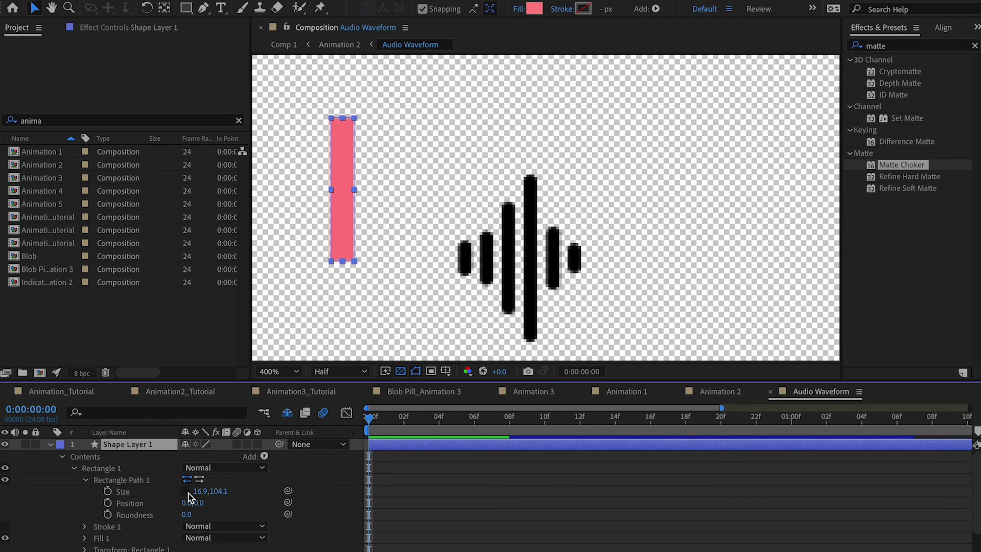
left_click_drag(218, 491, 242, 491)
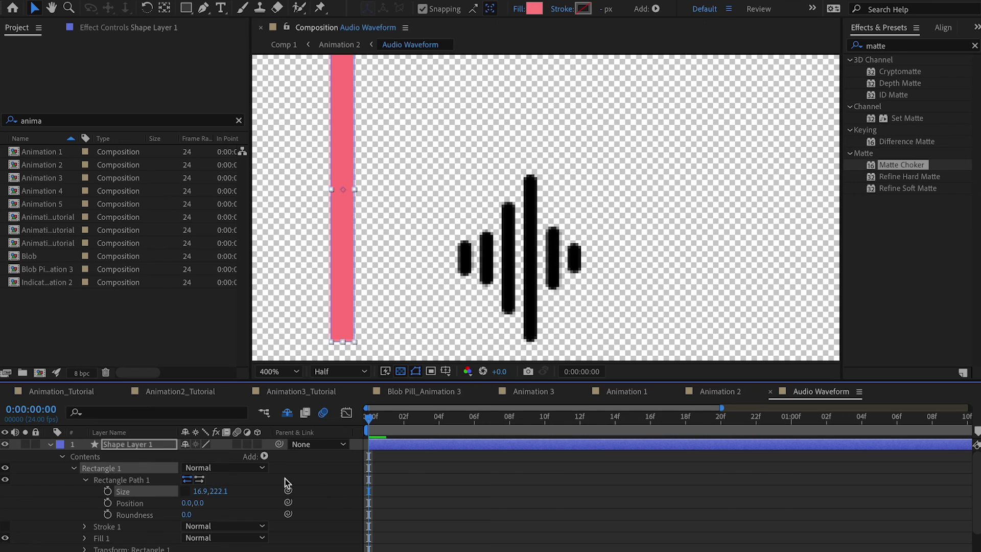
key("ctrl+z")
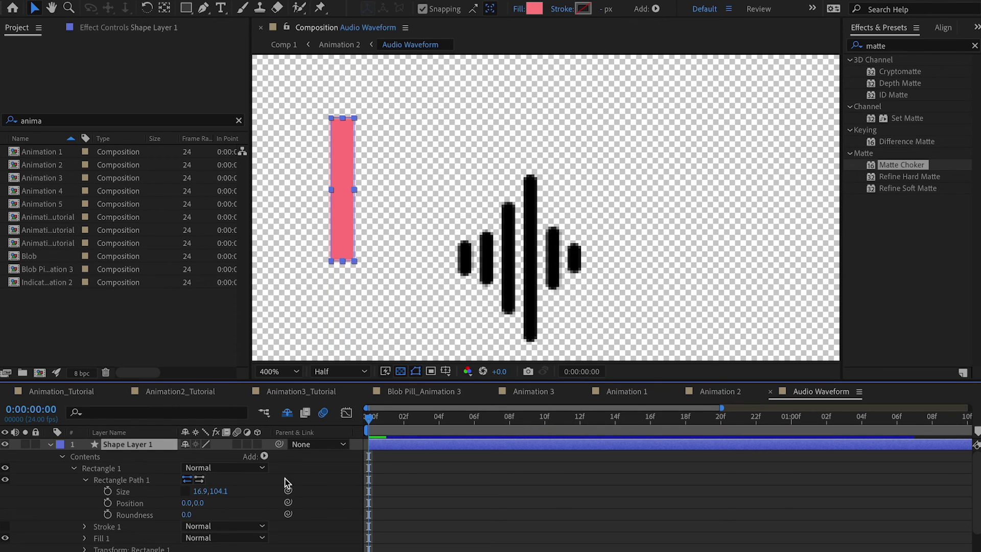
Copy Audio Streak 6's Size expression, [wiggle(5,20)[1],value[0]];, to the new rectangle's Size and preview the result.
scroll(51, 513, "down", 3)
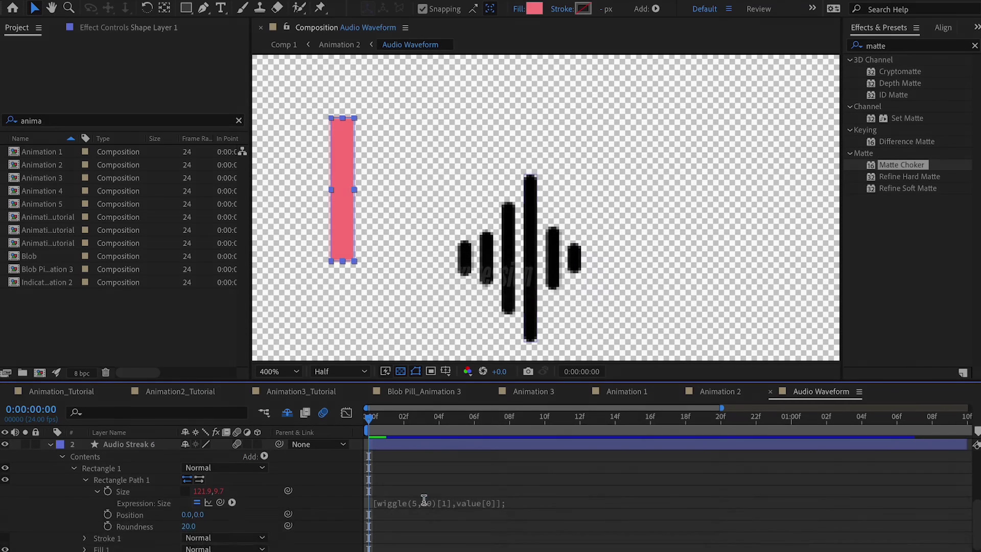
left_click(424, 501)
key("ctrl+c")
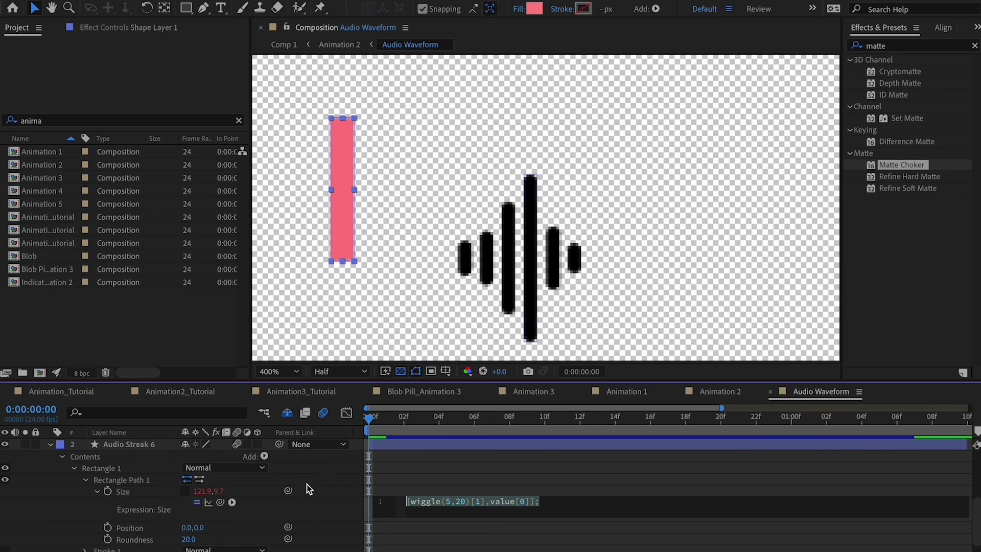
scroll(161, 495, "up", 5)
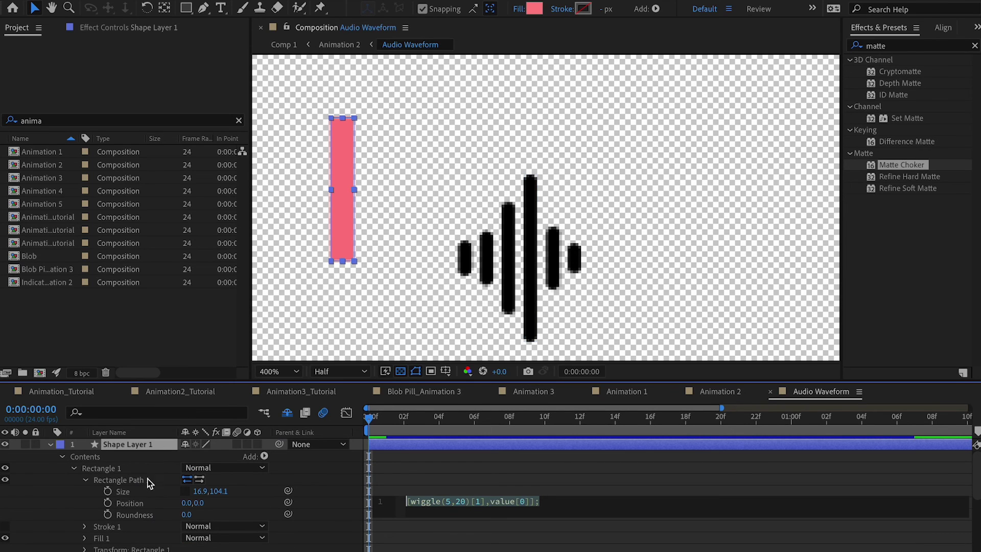
left_click(134, 482)
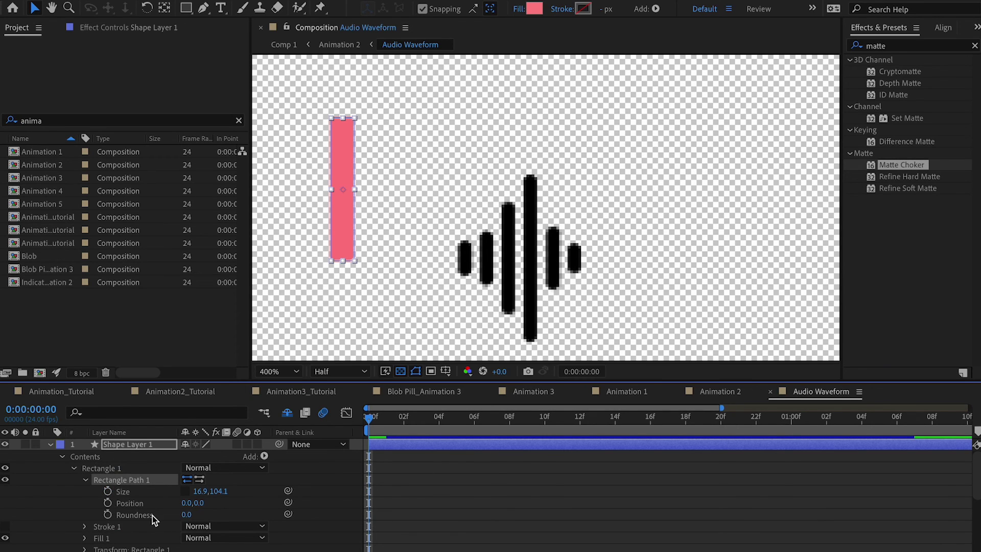
left_click(107, 492, "alt")
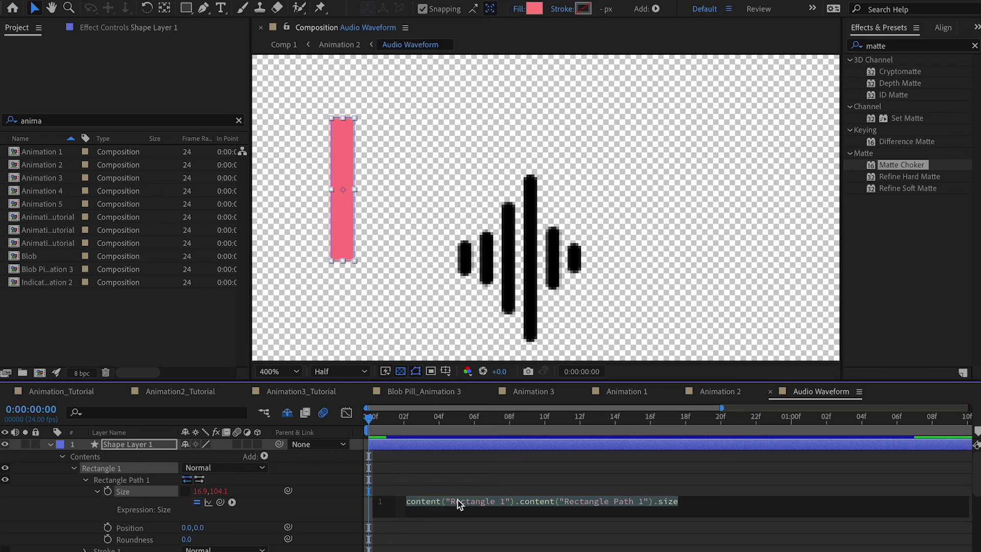
key("ctrl+v")
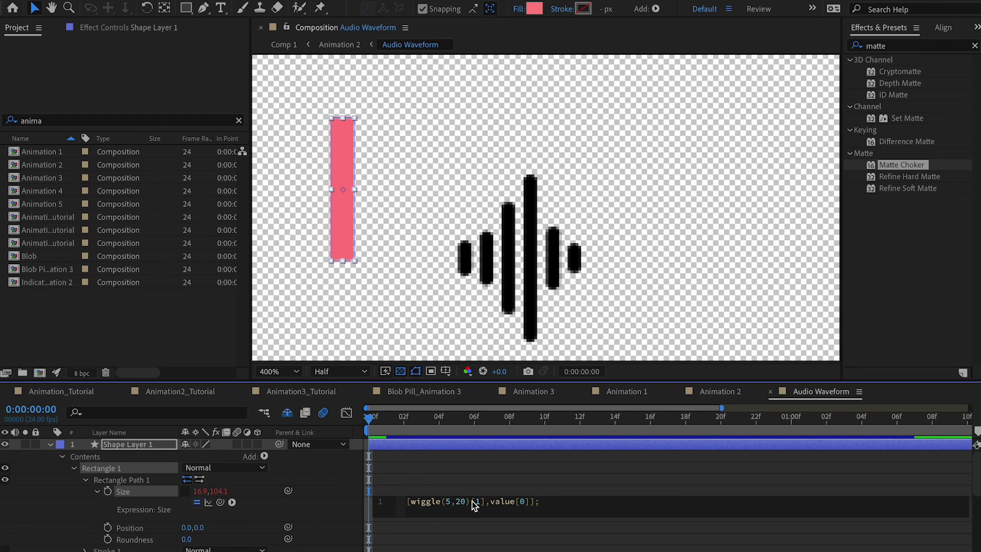
left_click(444, 479)
key("space")
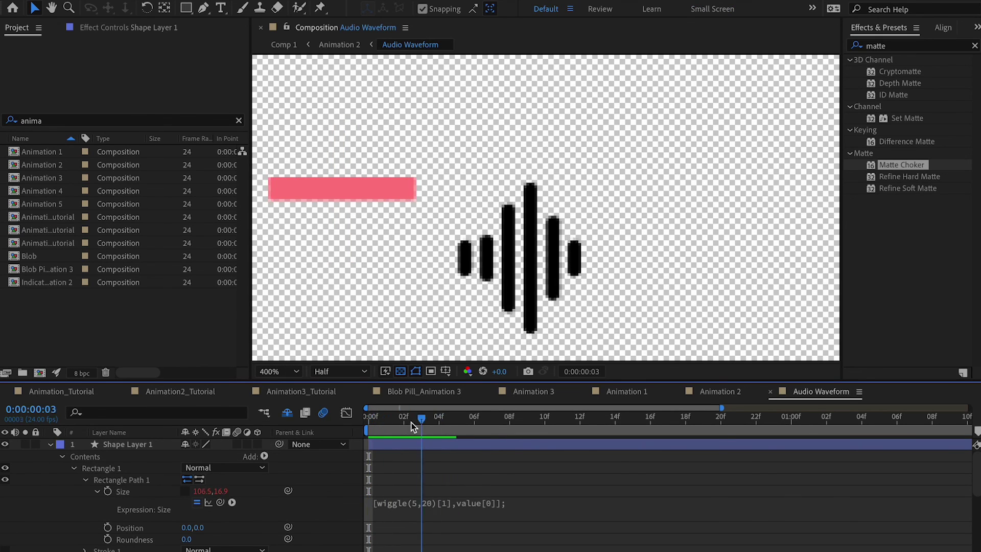
Try rotating Shape Layer 1 by 90° around its default anchor point, and undo the rotation.
left_click(137, 444)
key("r")
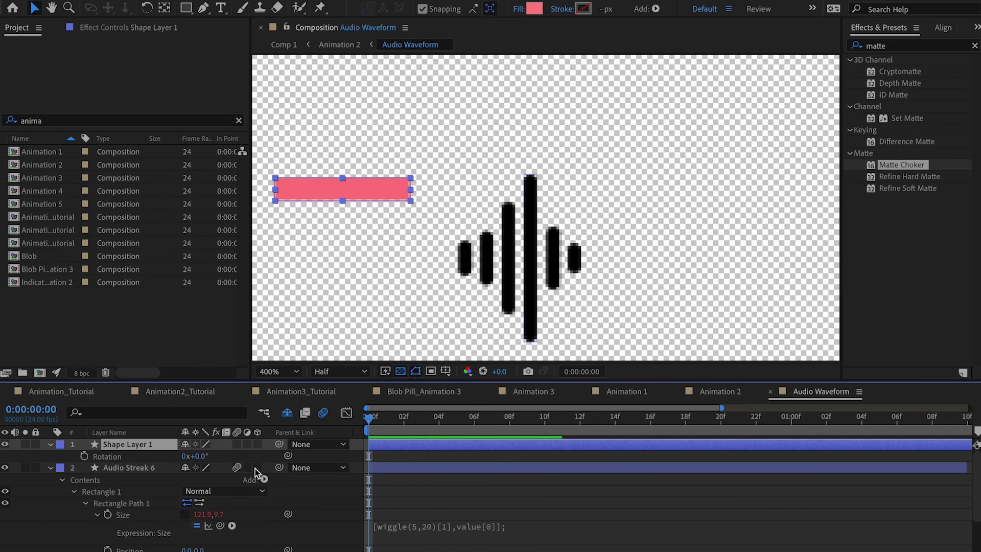
left_click(199, 456)
type("90")
key("Return")
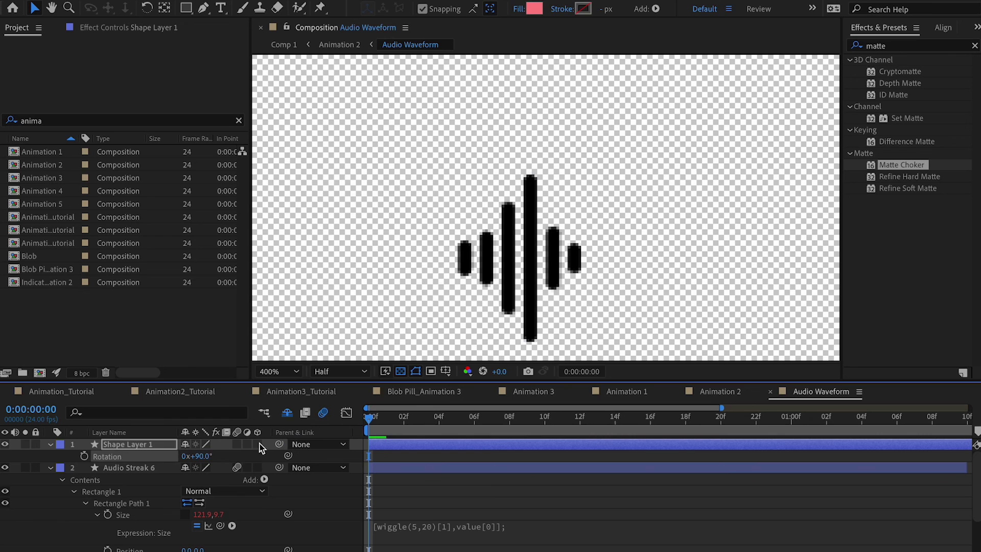
key("ctrl+z")
Centre Shape Layer 1's anchor point on the bar, set the layer's rotation to 90° and preview the animated bar.
left_click(164, 8)
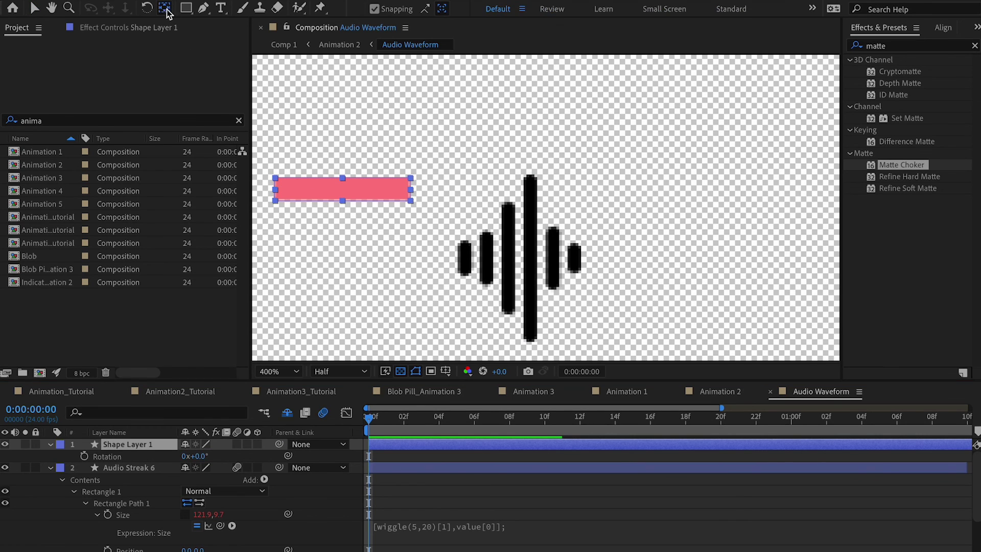
left_click(198, 456)
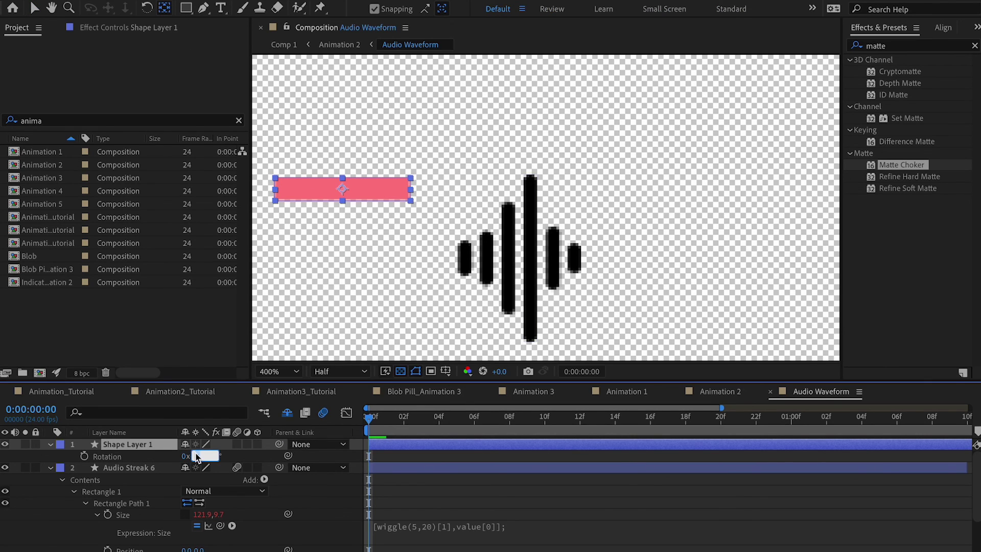
type("90")
key("Return")
left_click_drag(380, 424, 394, 421)
key("space")
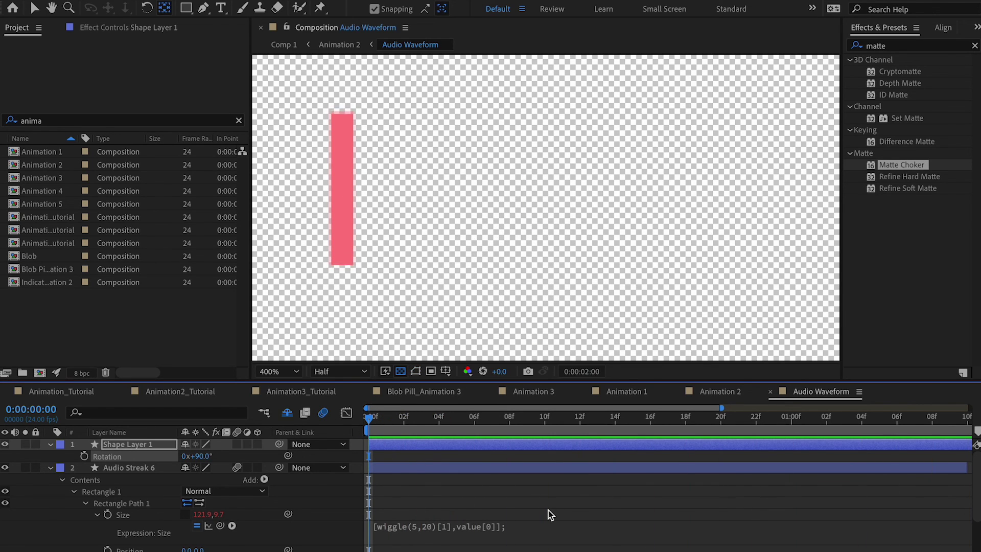
key("space")
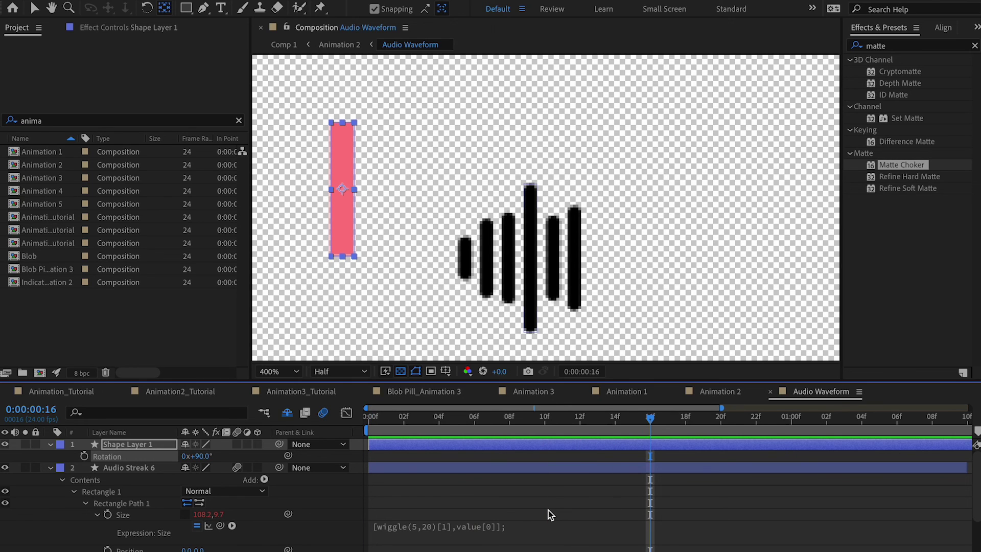
Examine the wiggle expressions on the rectangle Size of the Audio Streak 4 and Audio Streak 2 layers.
left_click(536, 219)
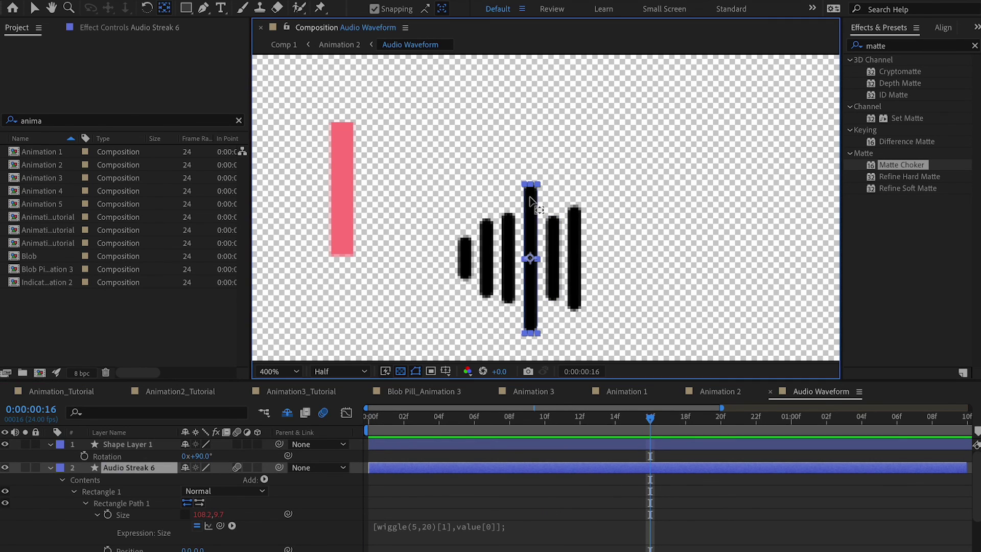
key("v")
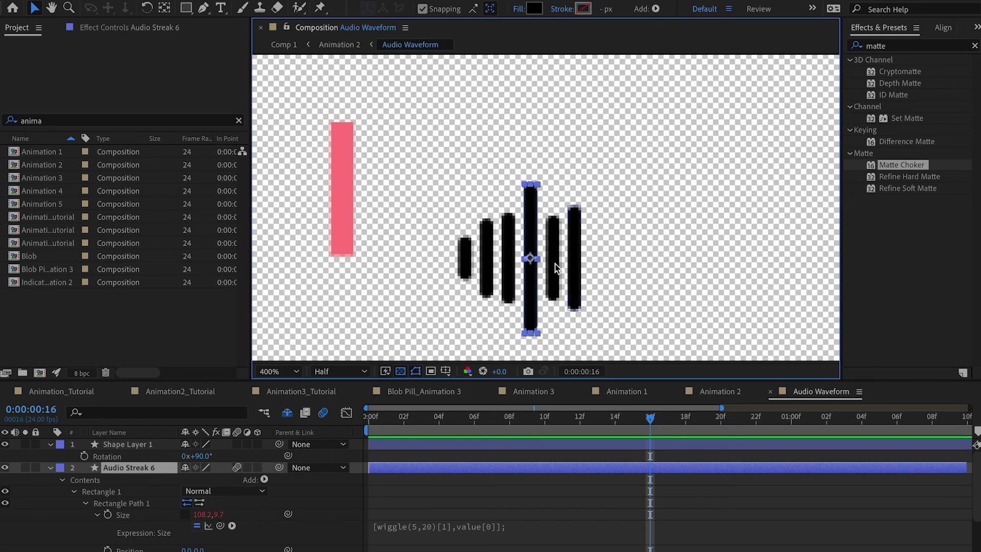
scroll(432, 514, "down", 3)
scroll(432, 514, "up", 3)
scroll(436, 534, "down", 3)
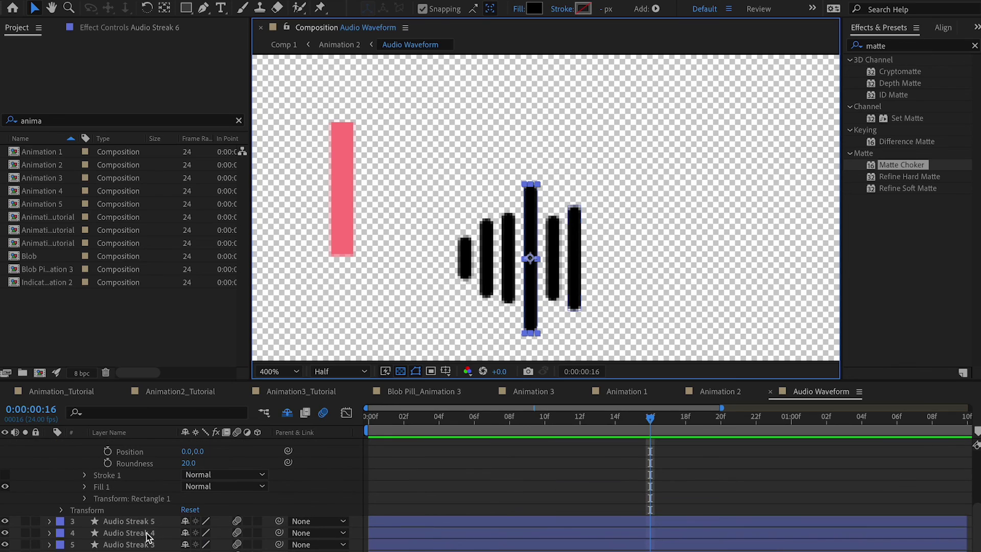
scroll(256, 519, "up", 1)
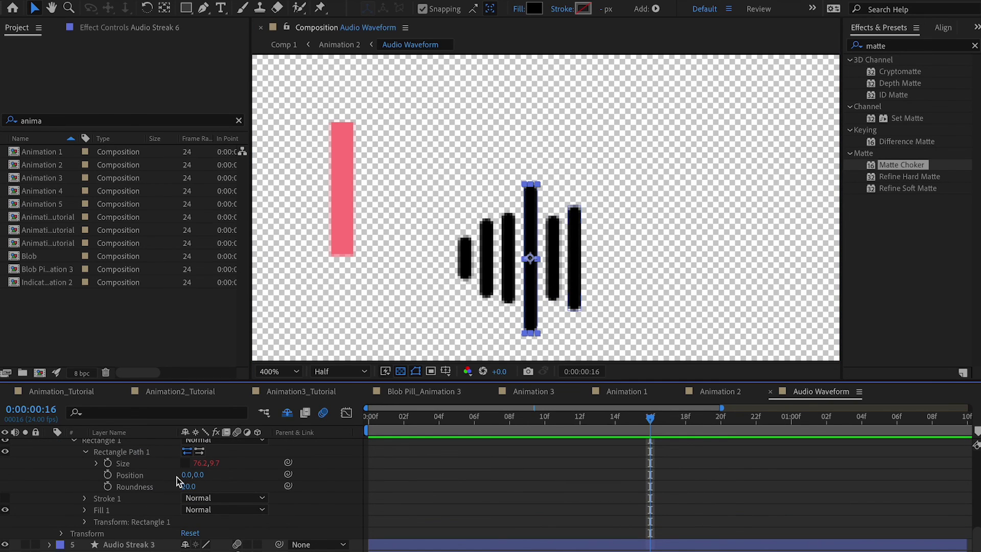
left_click(124, 463)
left_click(97, 463)
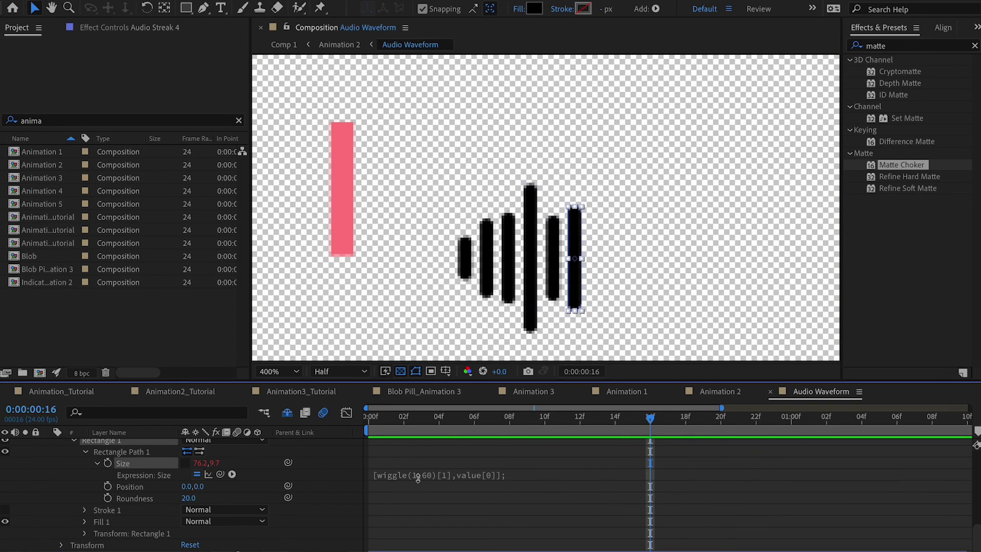
scroll(214, 540, "down", 1)
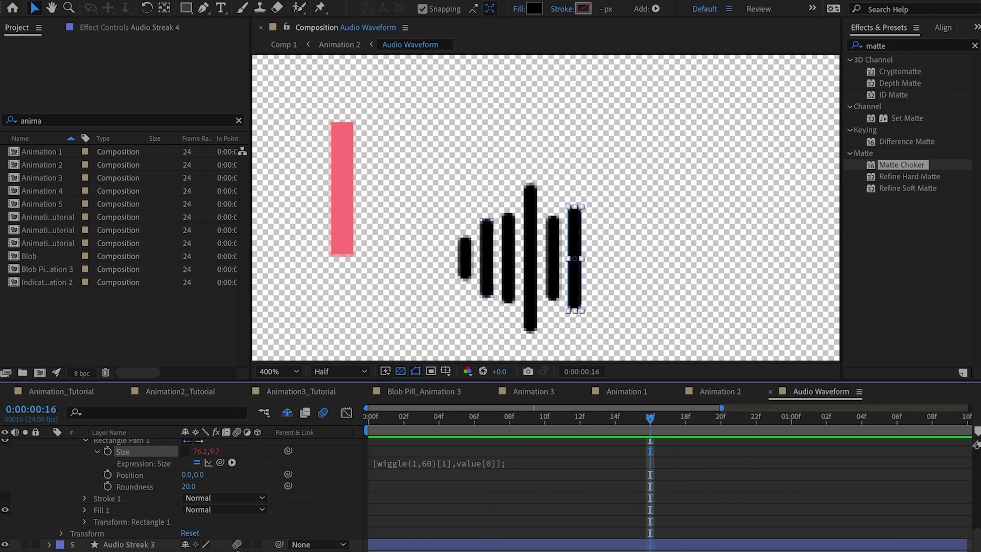
scroll(142, 491, "down", 5)
left_click(97, 486)
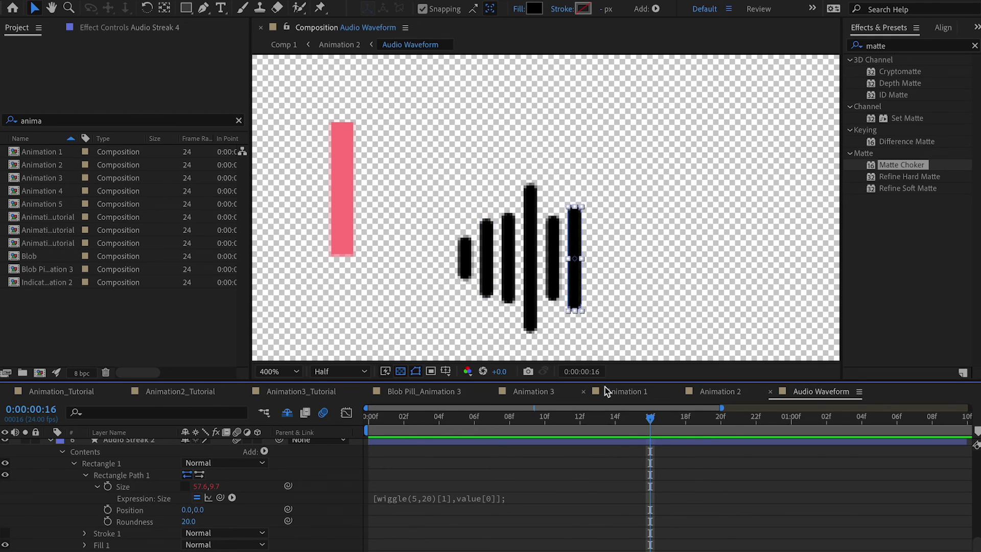
Review the 4-Color Gradient effect on the Audio Waveform layer in Animation 2, including where its colour points sit over the phone.
left_click(197, 394)
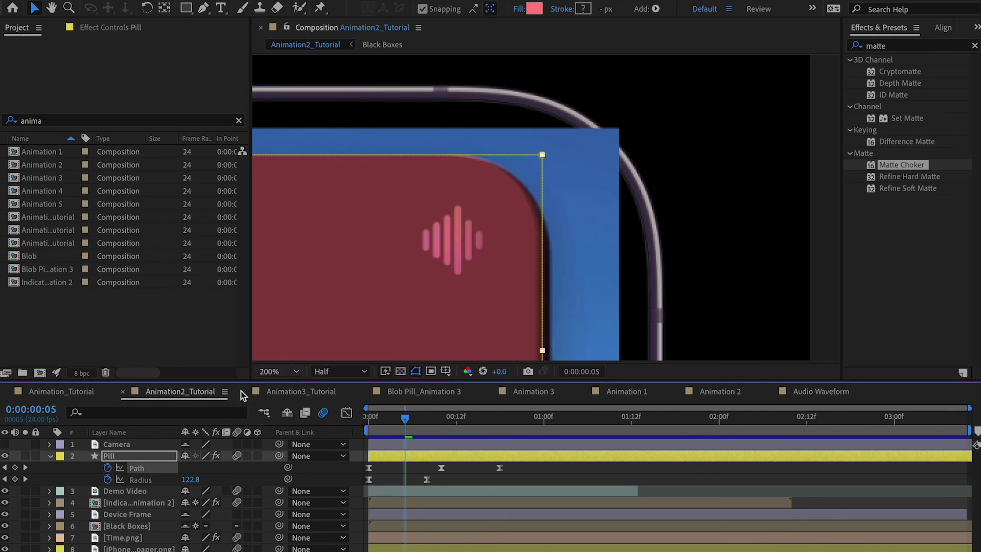
left_click(716, 391)
key("h")
left_click_drag(759, 126, 720, 178)
key("v")
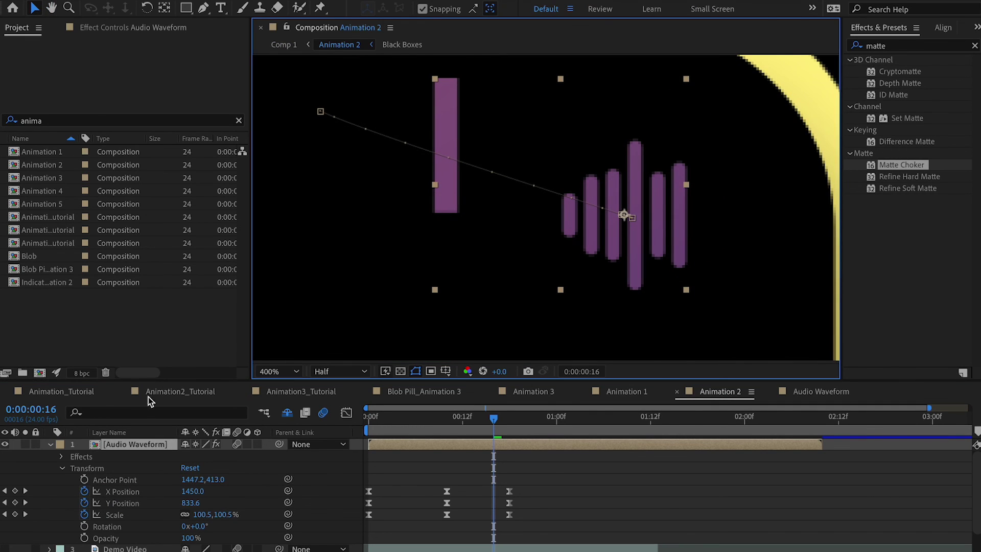
left_click(131, 28)
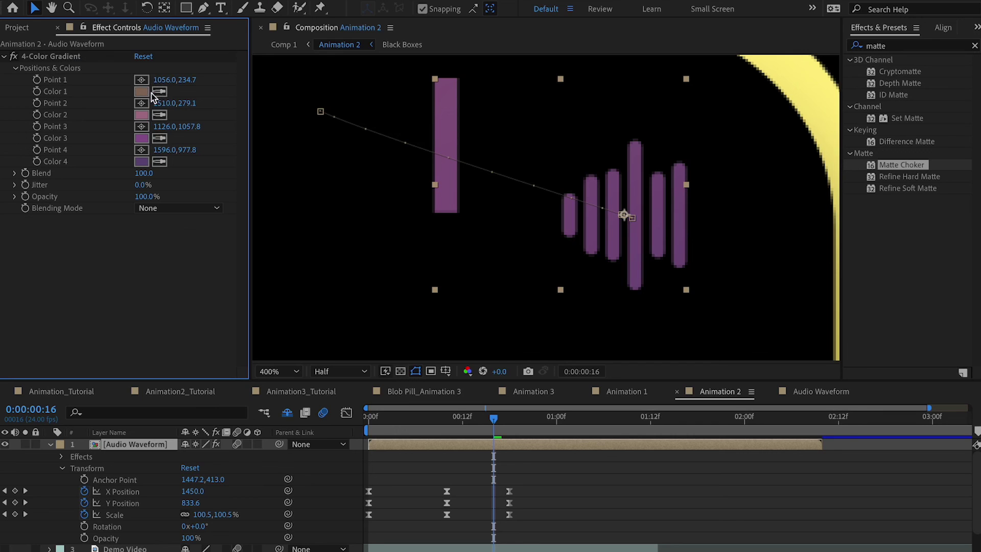
scroll(541, 127, "down", 4)
key("h")
left_click_drag(542, 87, 520, 211)
key("v")
left_click(70, 60)
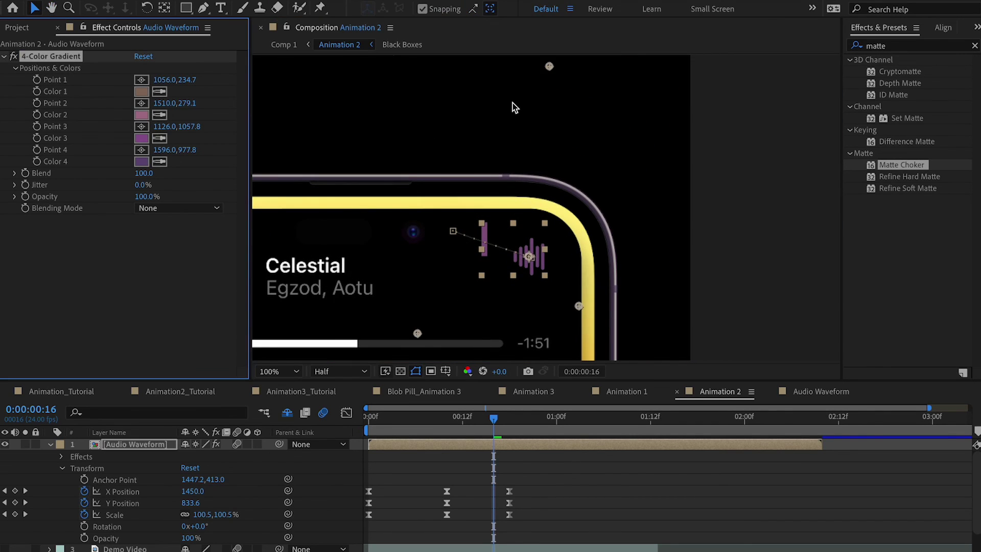
scroll(512, 102, "down", 2)
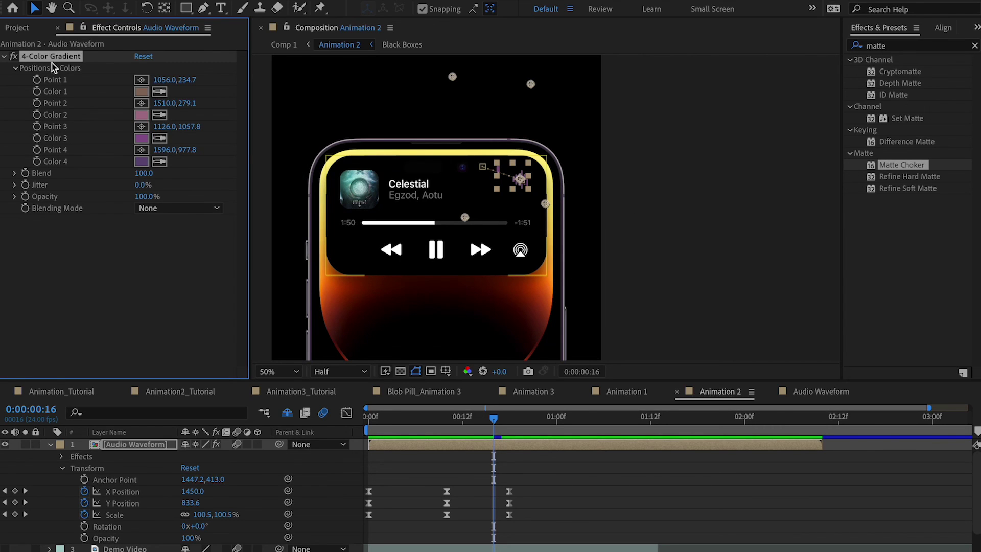
Open the Animation 3 composition, play it and inspect the timer circle beside the pill up close.
left_click(23, 29)
double_click(51, 177)
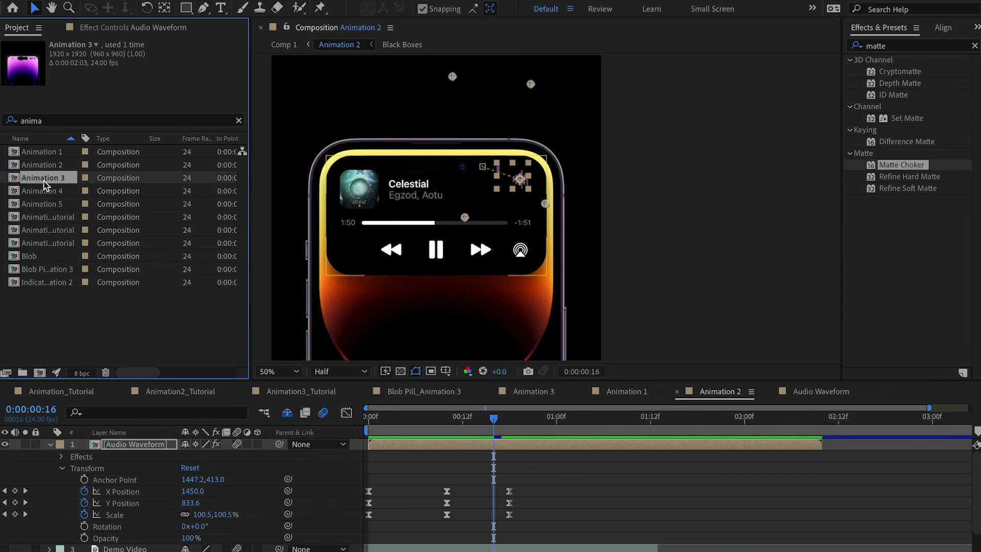
key("space")
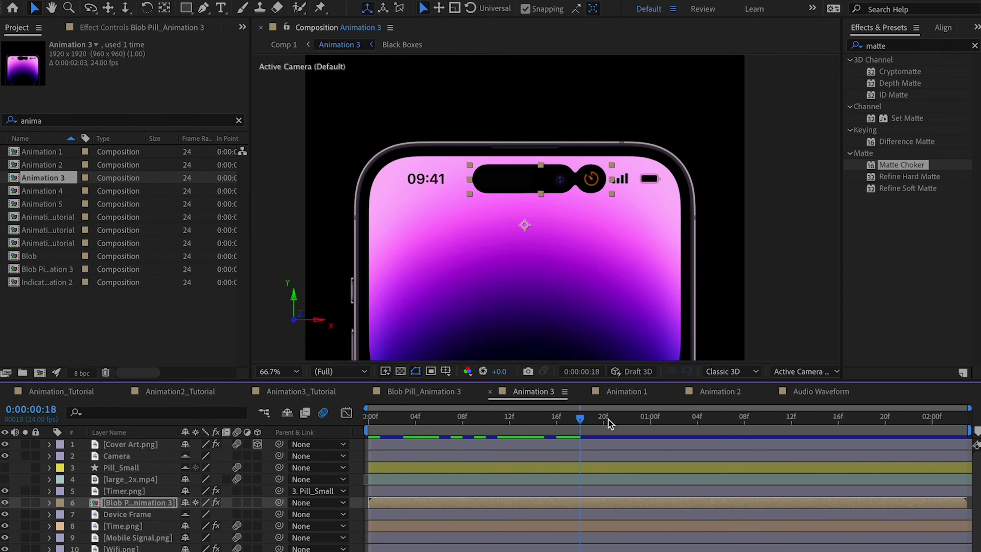
scroll(605, 174, "up", 3)
scroll(604, 171, "down", 4)
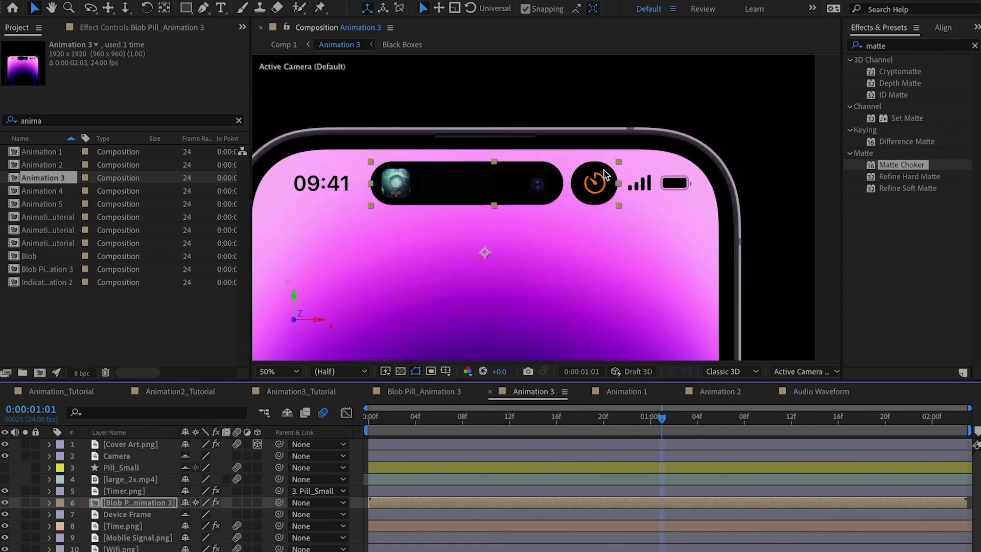
scroll(604, 171, "up", 2)
scroll(598, 182, "up", 2)
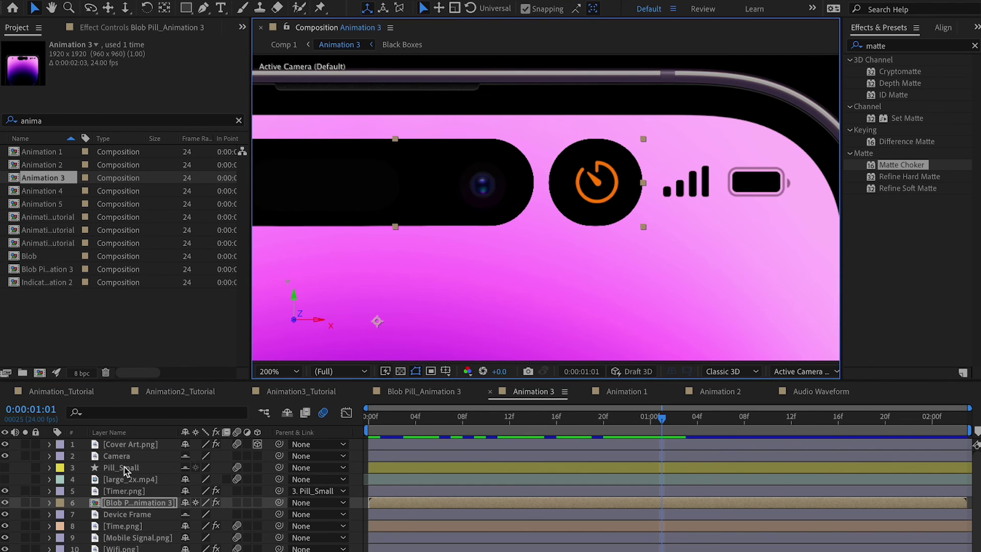
Go to 0:00:00:23 in Animation 3 and show the hidden Pill_Small layer over the timer icon, then hide it again.
left_click(124, 491)
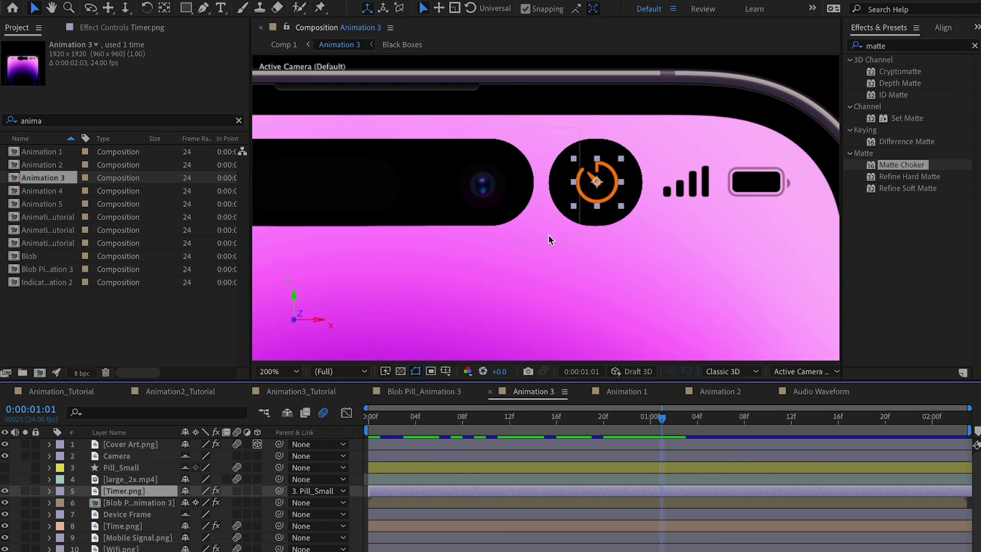
left_click_drag(664, 425, 638, 426)
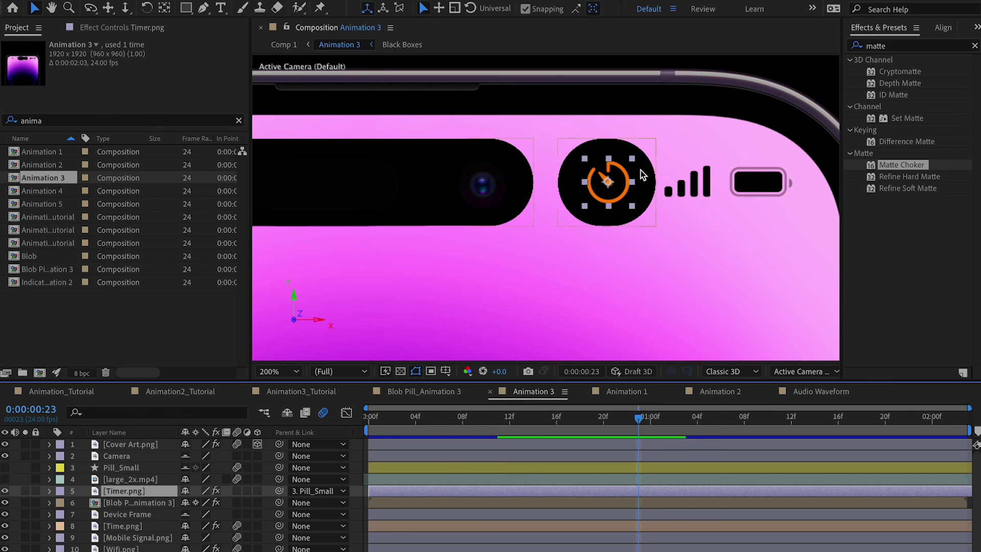
left_click(133, 469)
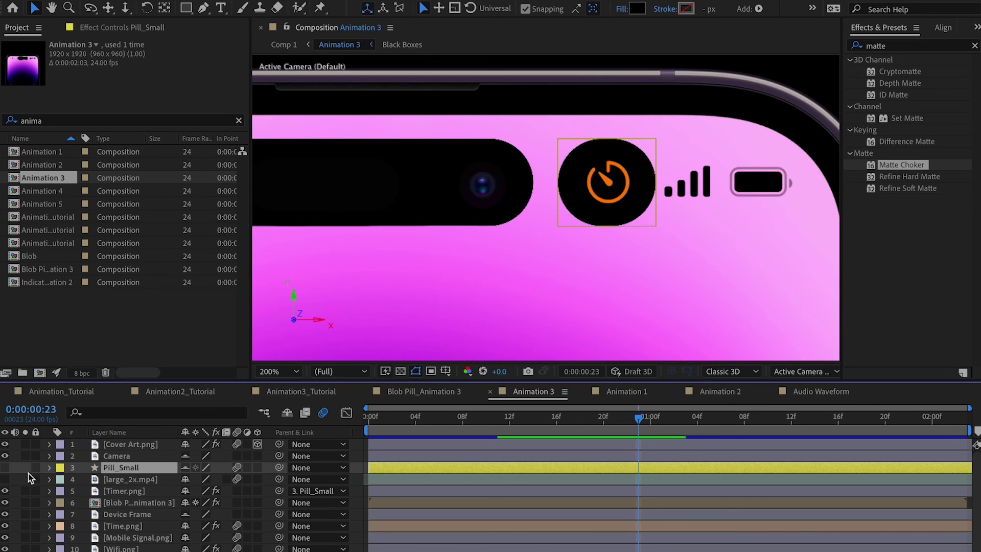
left_click(5, 468)
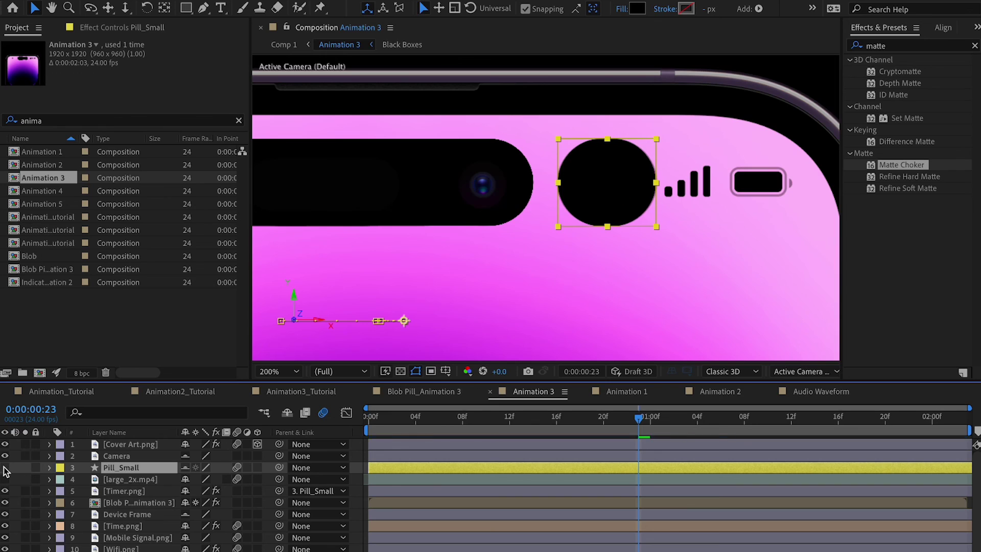
left_click(5, 469)
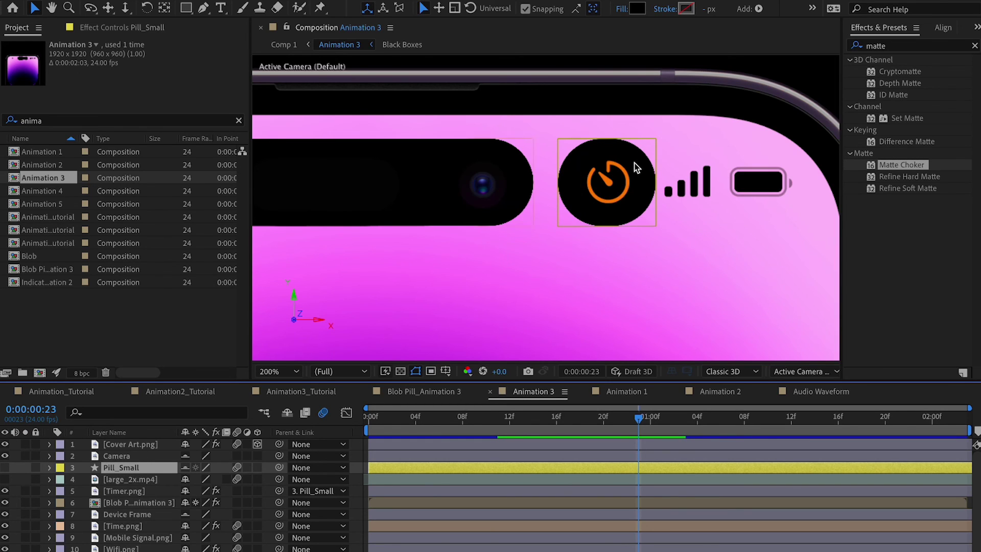
Switch Timer.png's visibility off and on, and check its parent link to the Pill_Small layer.
left_click(139, 491)
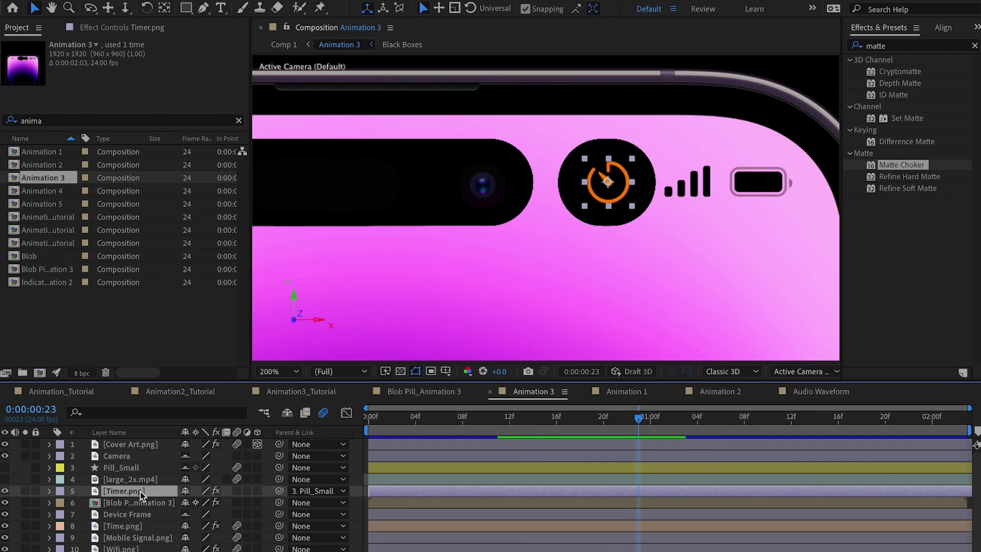
left_click(5, 491)
left_click(5, 491)
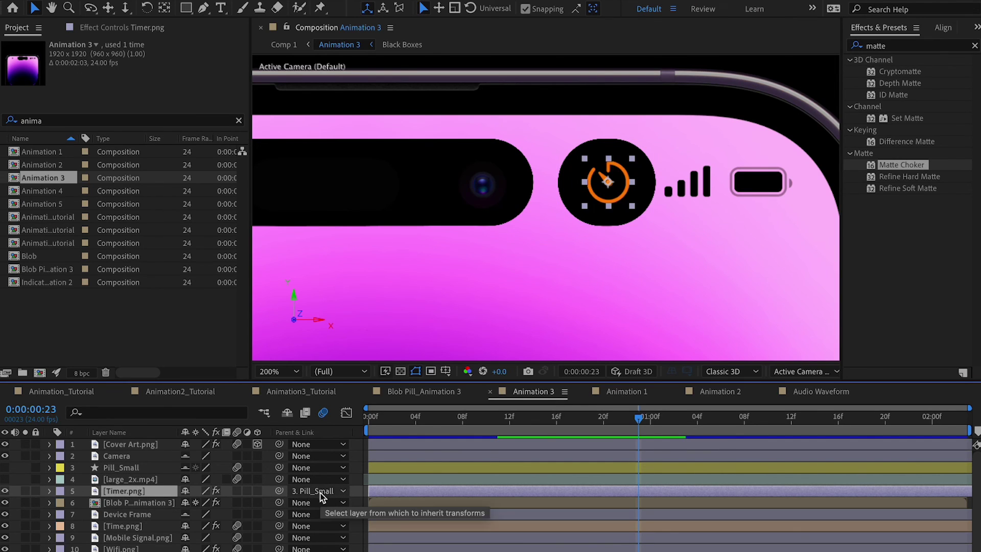
left_click(119, 468)
left_click(127, 491)
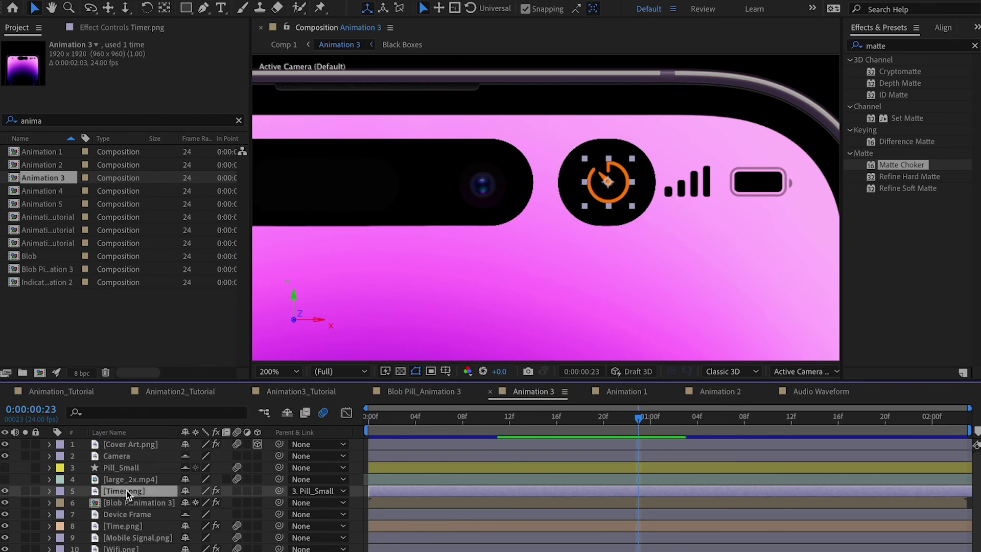
Reveal Timer.png's Gaussian Blur and Opacity keyframes and scrub through the blob's separation and the cover art's entrance.
left_click(134, 502)
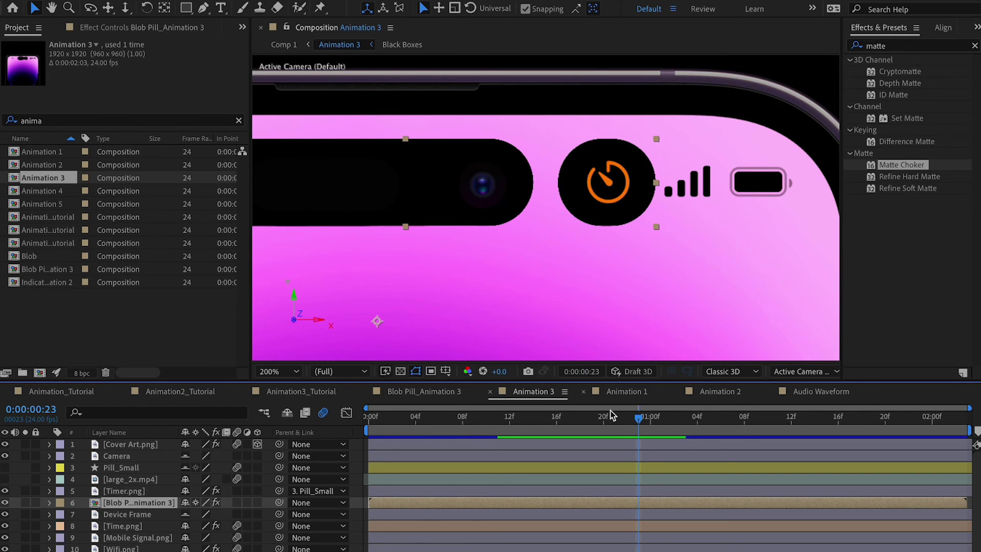
left_click_drag(633, 420, 544, 419)
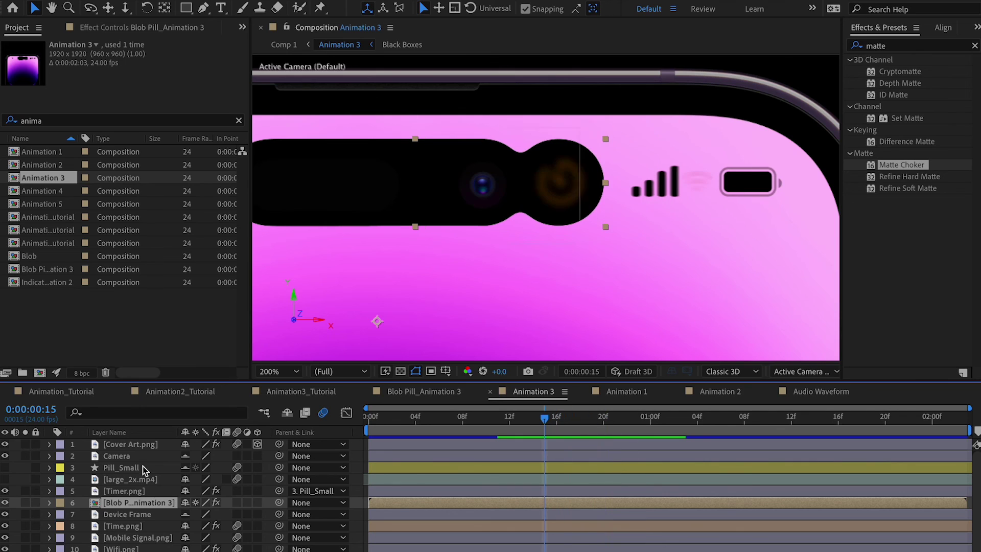
left_click(133, 491)
key("u")
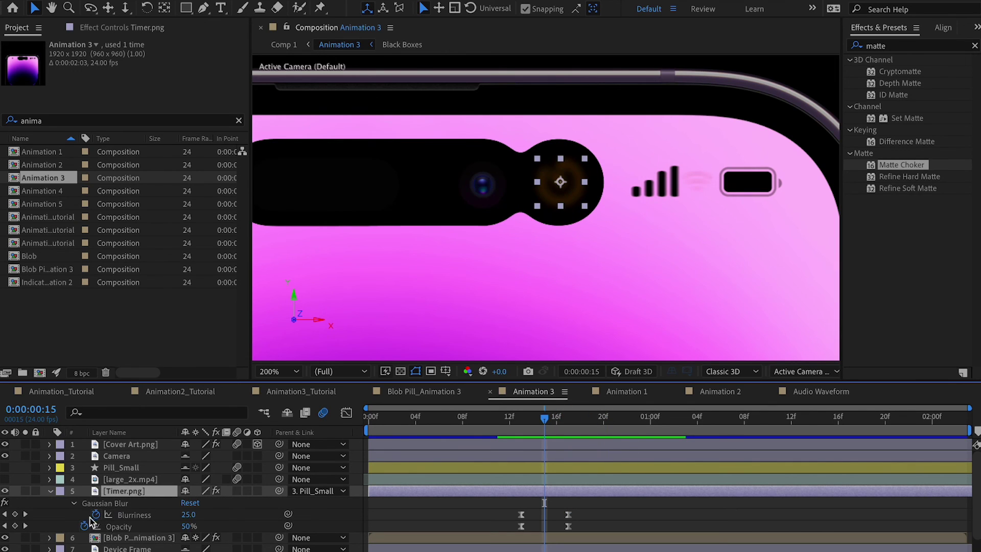
left_click_drag(545, 416, 575, 415)
left_click_drag(452, 184, 737, 191)
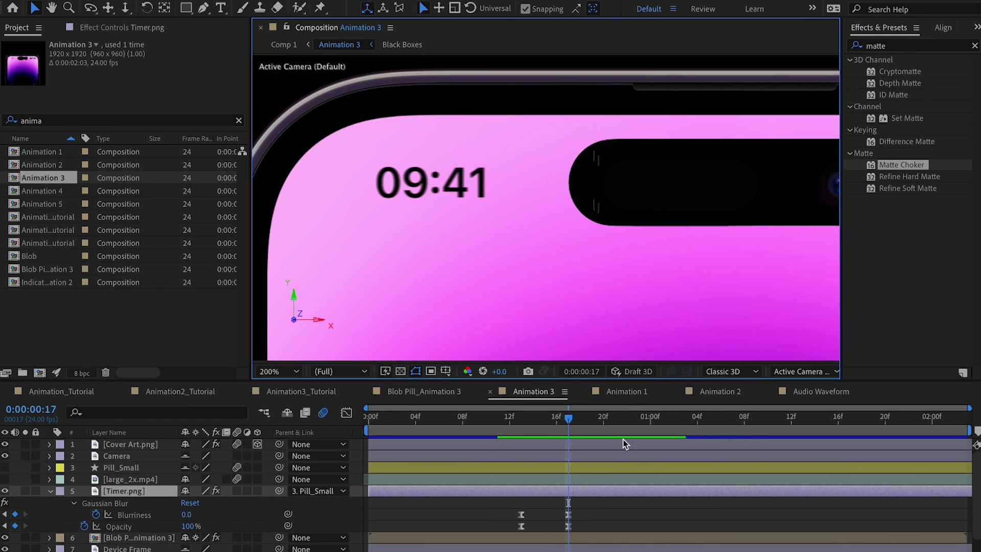
left_click_drag(575, 420, 659, 427)
left_click(61, 391)
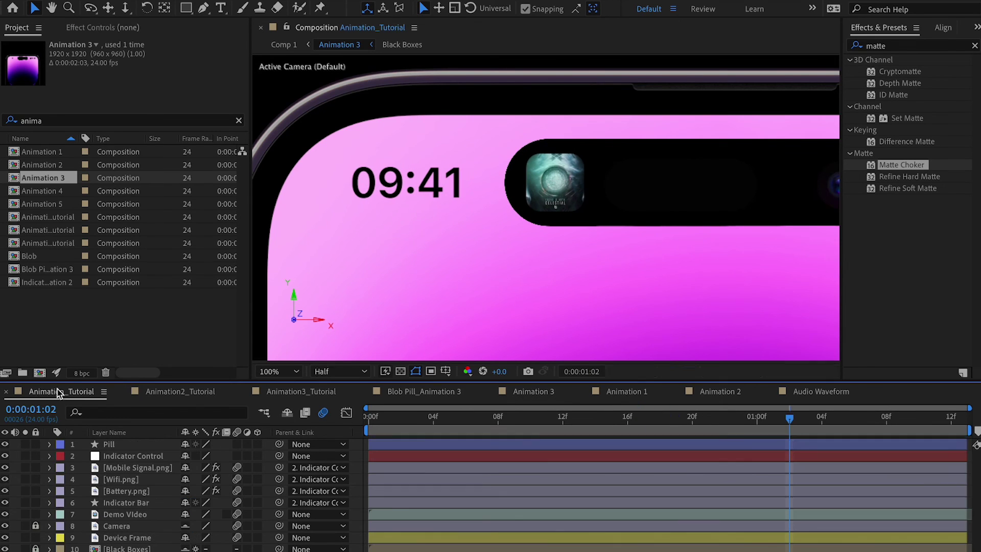
left_click(440, 392)
left_click(804, 395)
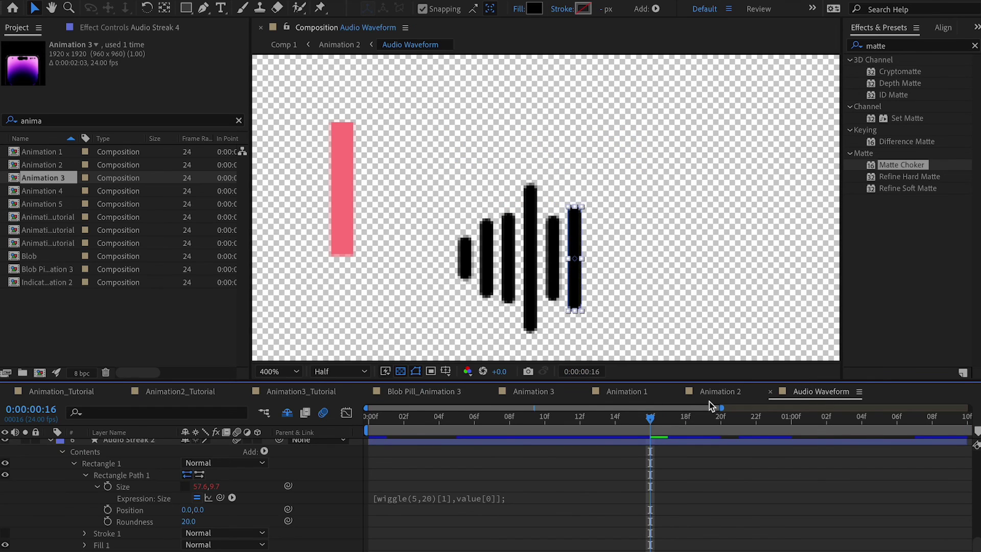
left_click(691, 394)
left_click(623, 393)
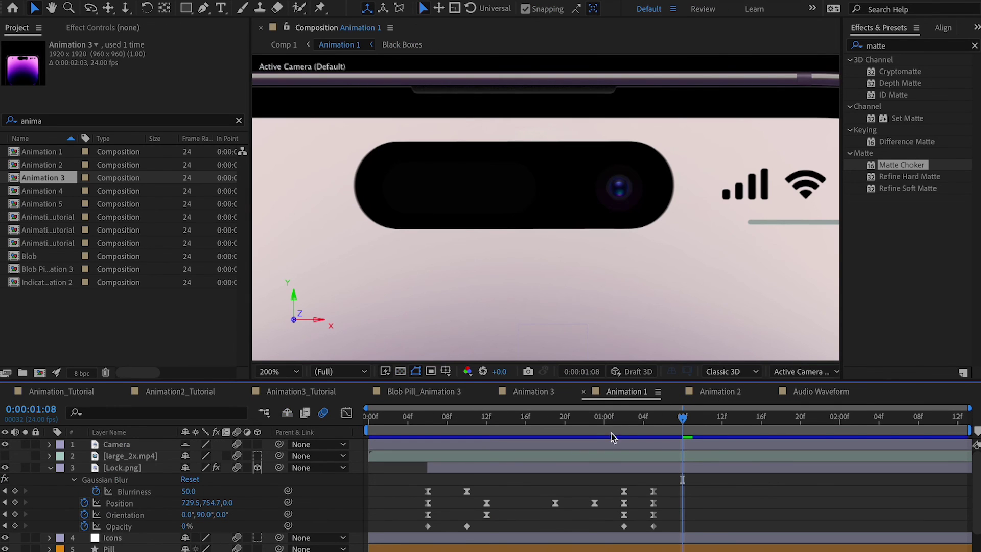
left_click(331, 393)
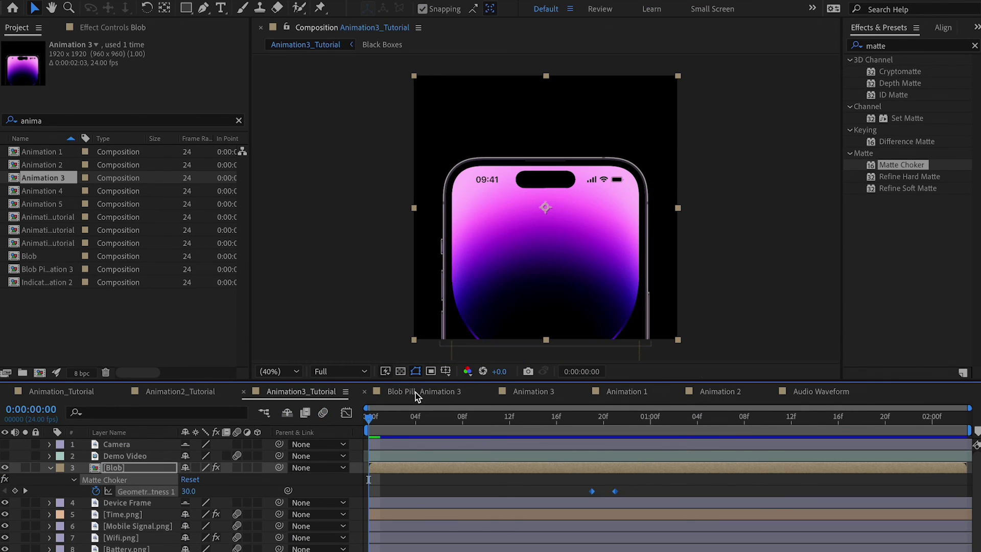
Return to the Animation 3 composition, fit the full frame in the viewer and preview the whole animation.
left_click(542, 394)
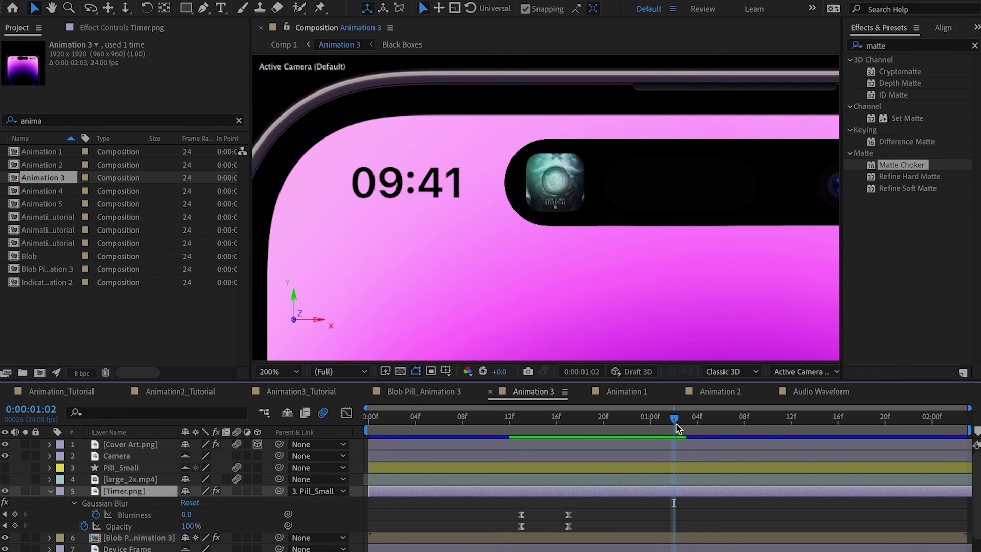
left_click_drag(675, 424, 590, 422)
key("shift+slash")
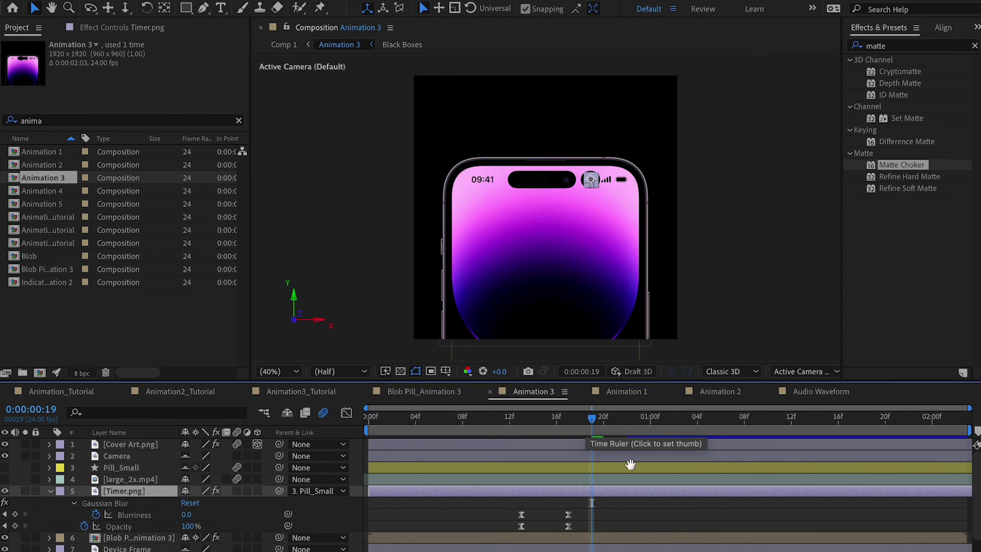
key("space")
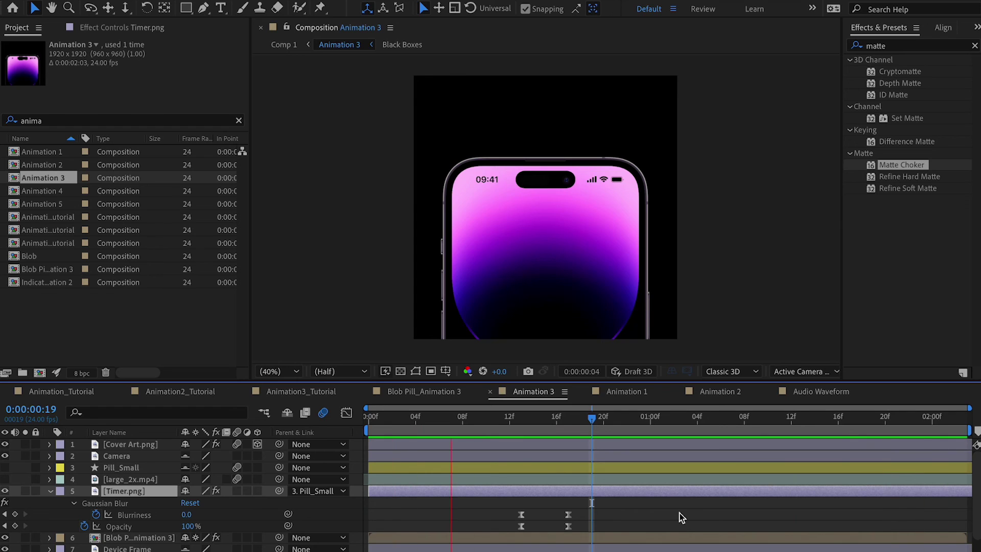
Stop the preview, open the Animation 4 composition, glance at the Animation2_Tutorial and Blob Pill_Animation 3 compositions, and return to Animation 4.
key("space")
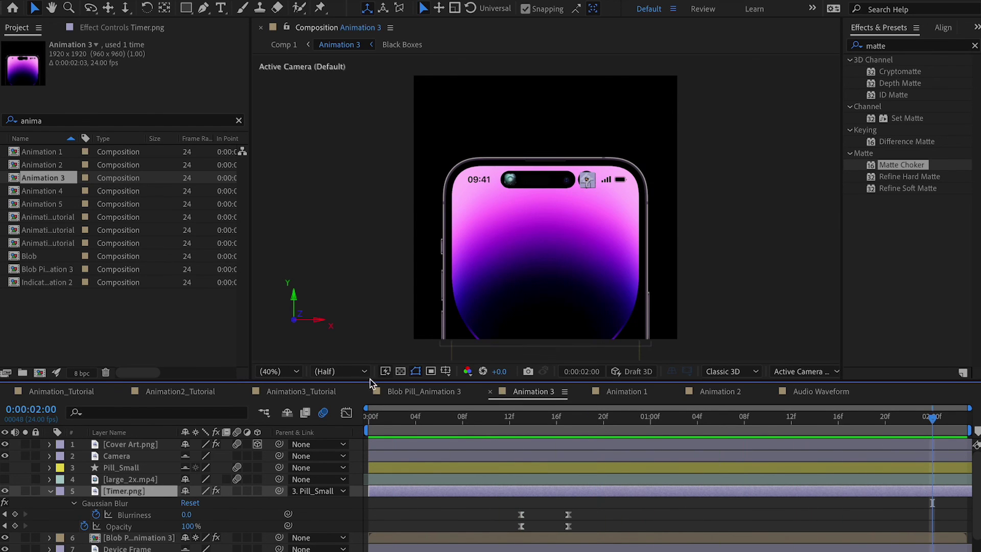
double_click(53, 192)
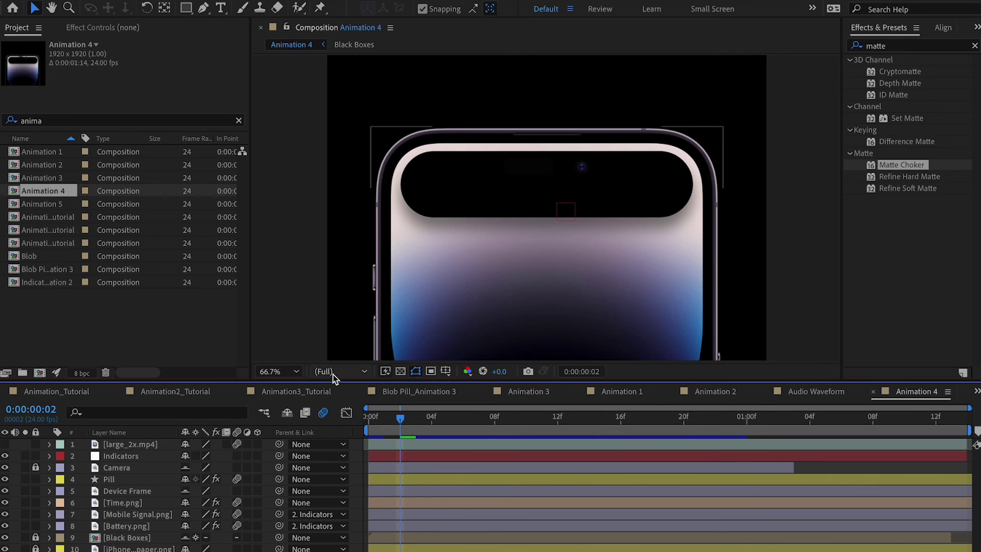
left_click(167, 394)
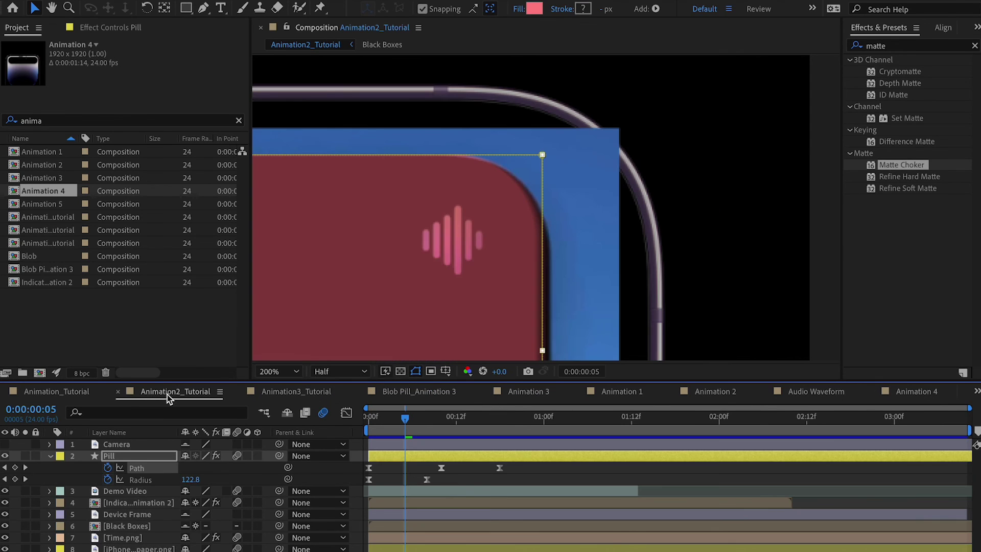
left_click(322, 393)
left_click(418, 391)
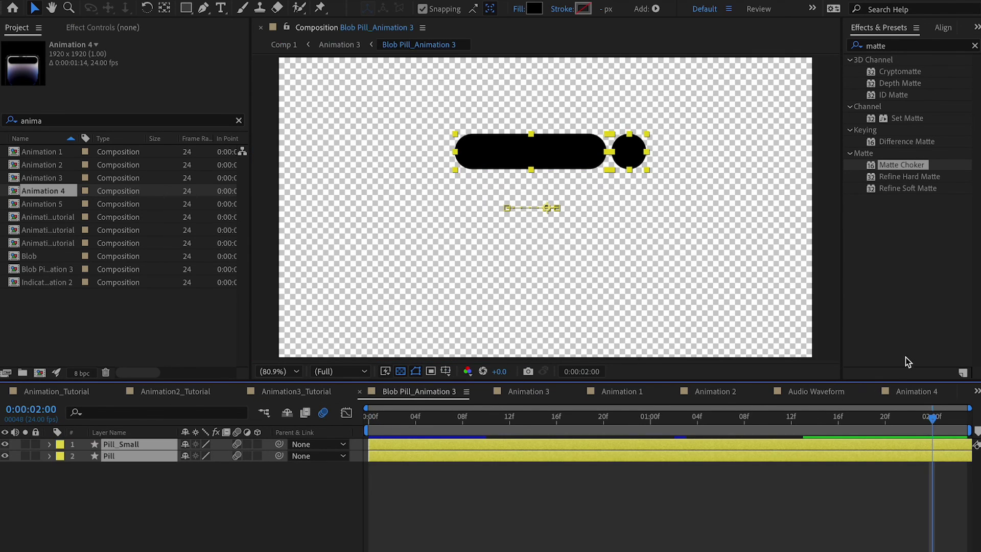
left_click(888, 390)
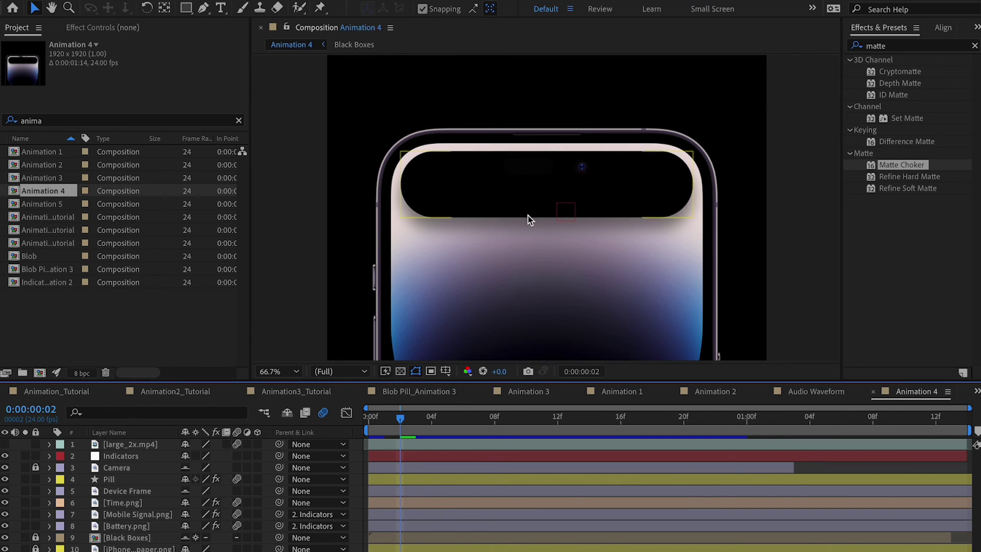
Show the Drop Shadow settings of the Pill layer in Animation 4, and play the pill's animation through from the first frame.
left_click(475, 220)
left_click(108, 28)
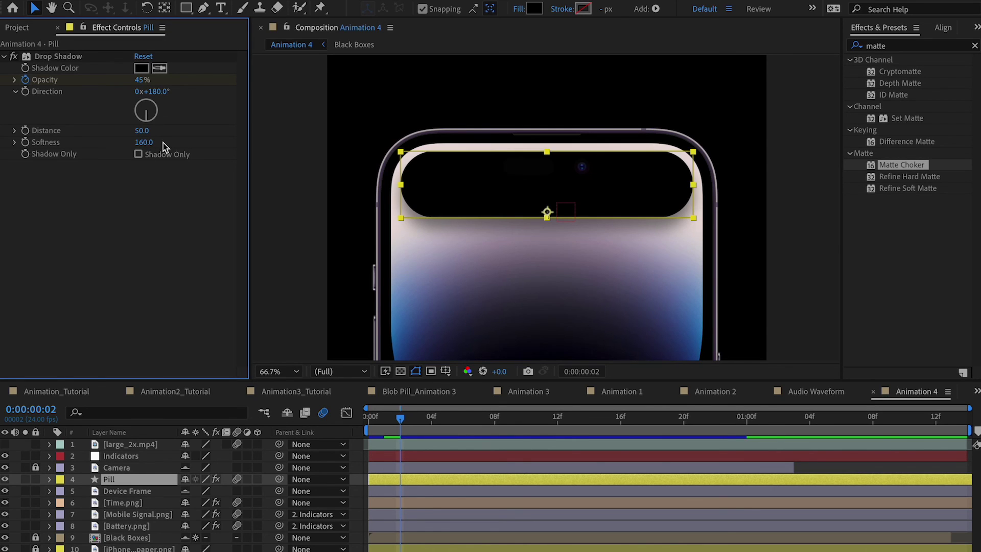
left_click(343, 425)
key("Home")
left_click_drag(368, 416, 688, 403)
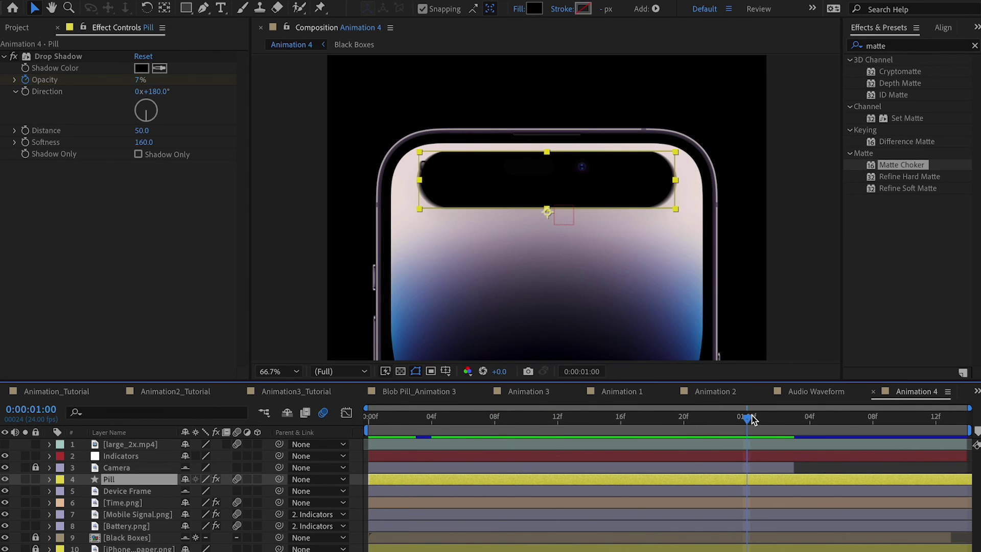
key("space")
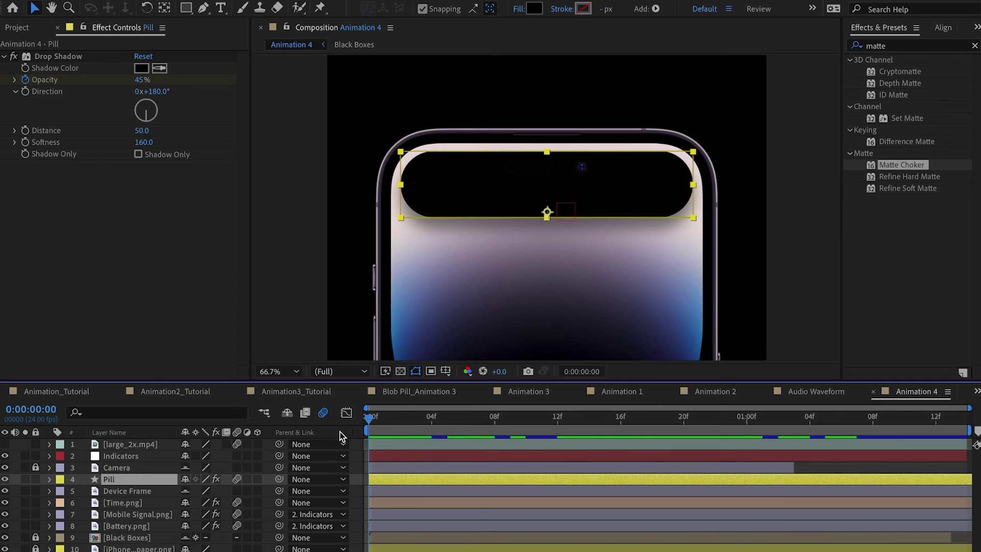
Fit the full Animation2_Tutorial frame in the viewer, scrub its pill expansion to 0:00:00:14 for comparison, and return to Animation 4.
left_click(174, 392)
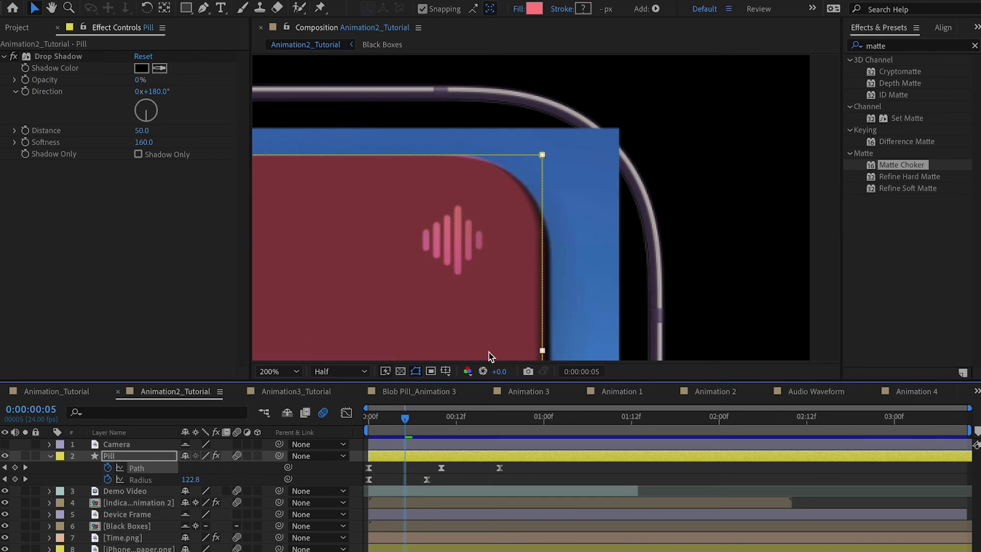
key("shift+slash")
left_click_drag(421, 433, 473, 423)
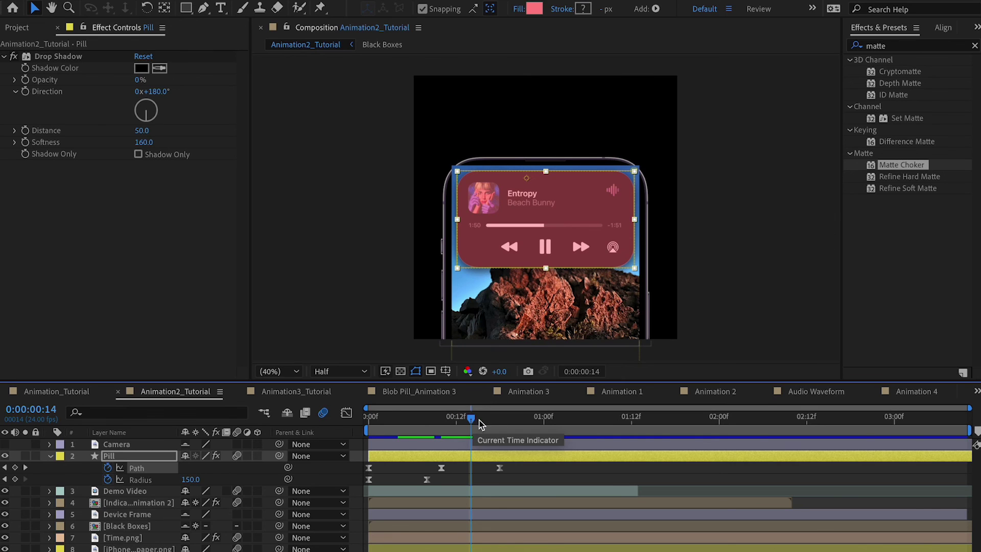
left_click(904, 396)
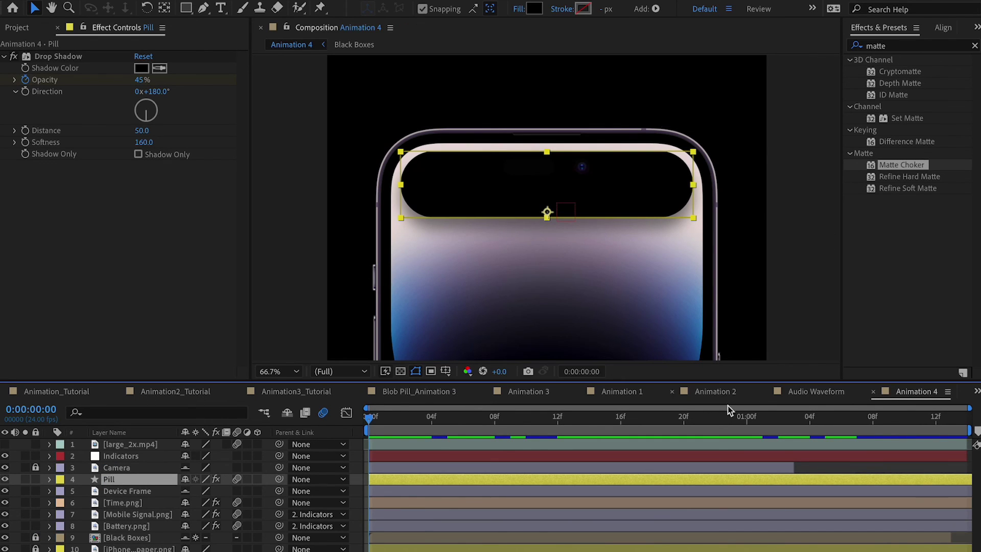
left_click(825, 416)
Open the Animation 5 composition from the project and view its expanded pill up close at 0:00:00:07.
left_click(23, 28)
left_click(45, 205)
double_click(45, 204)
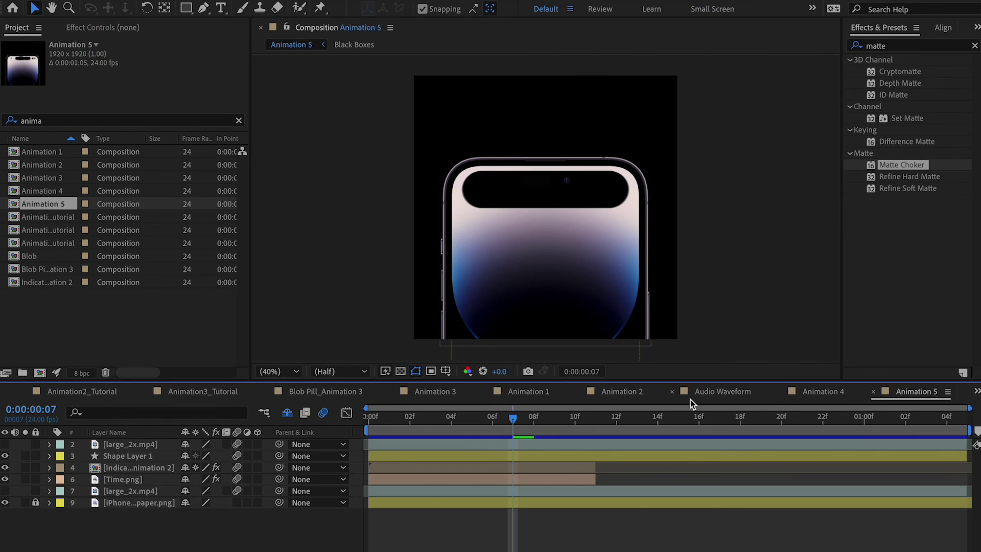
left_click_drag(492, 416, 515, 405)
scroll(536, 217, "up", 2)
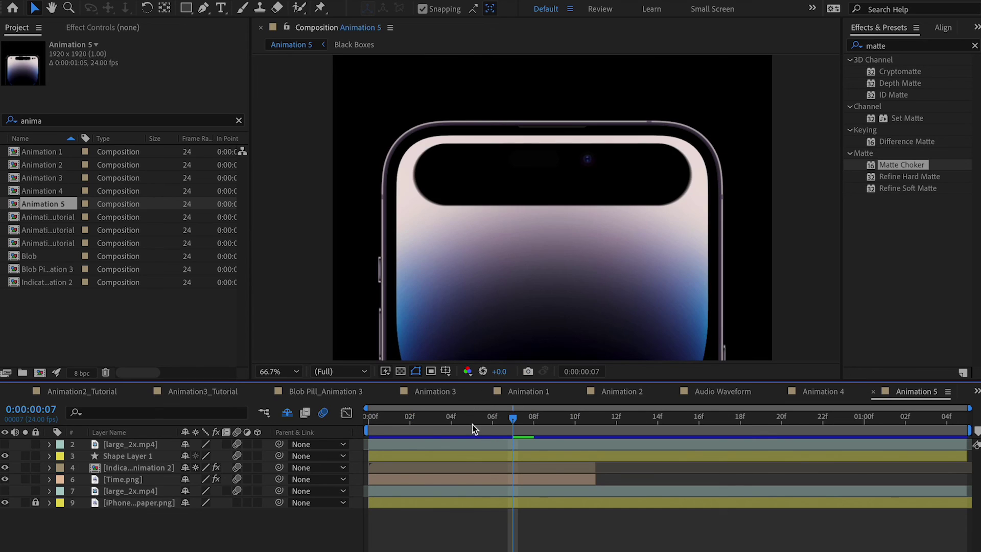
Step Animation 5 back frame by frame to 0:00:00:01 and scrub forward through the pill's animation.
key("Page_Up")
key("Page_Up")
key("Page_Up")
key("Page_Up")
key("Page_Up")
key("Page_Up")
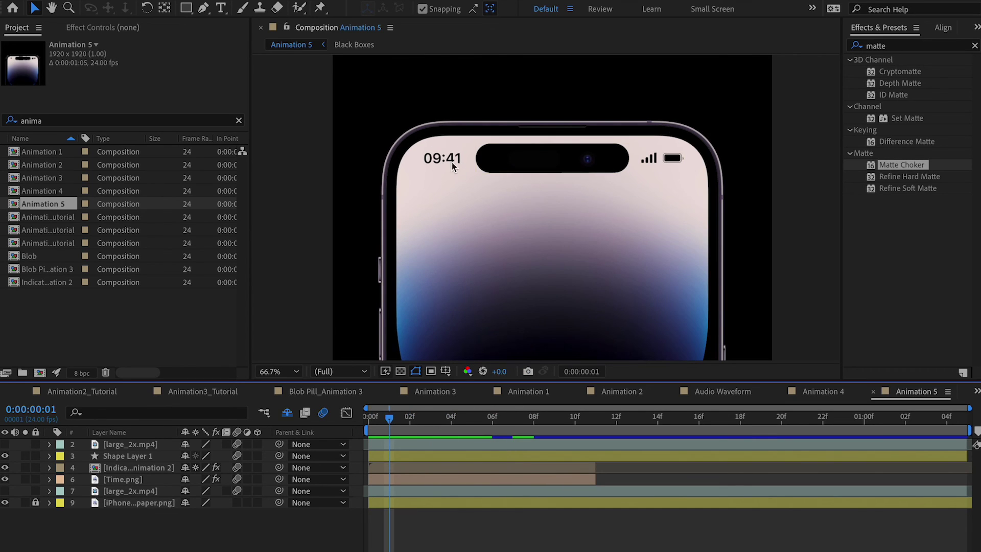
left_click_drag(386, 415, 720, 403)
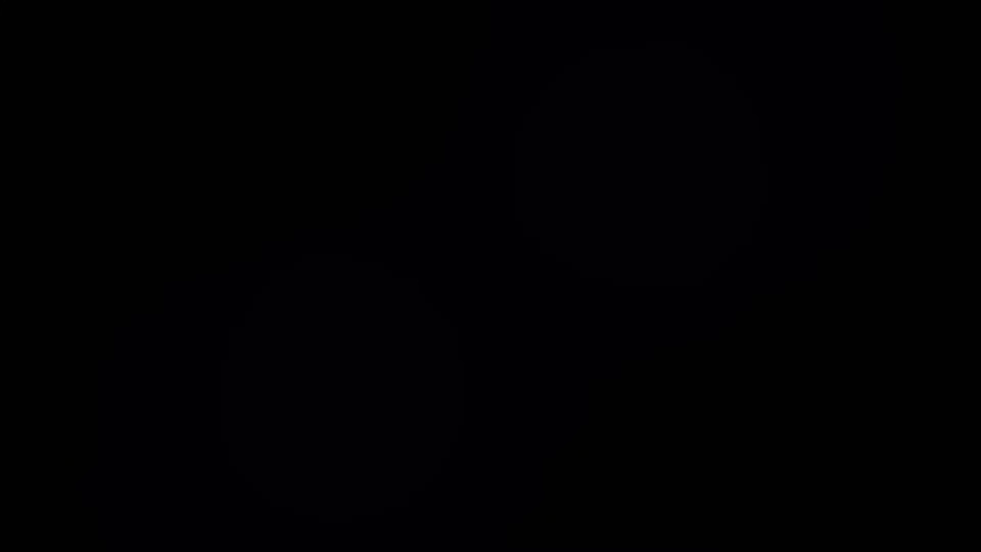